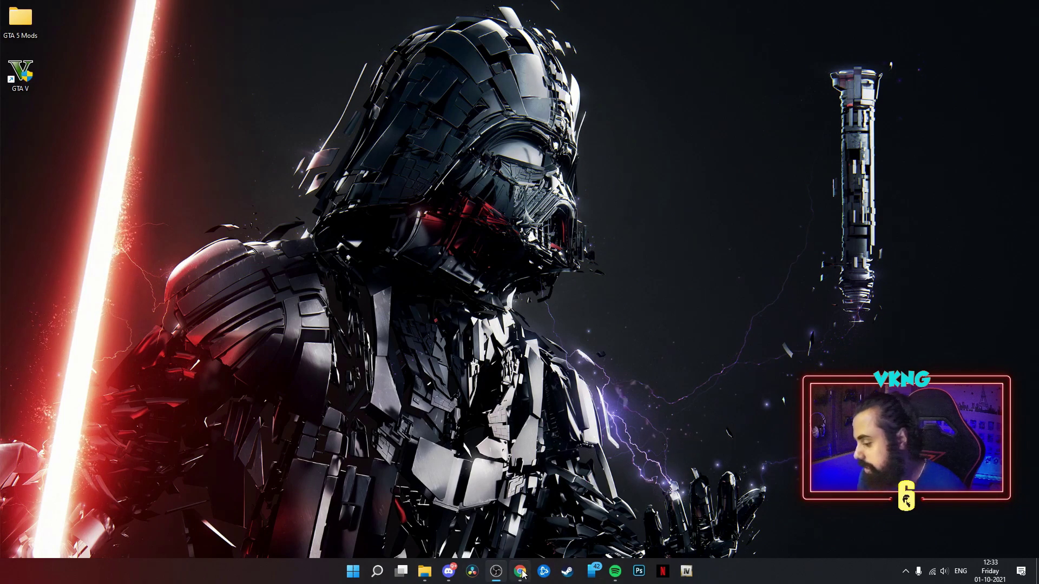
Switch to Chrome and view the OpenIV and GTA5-Mods.com websites
click(519, 571)
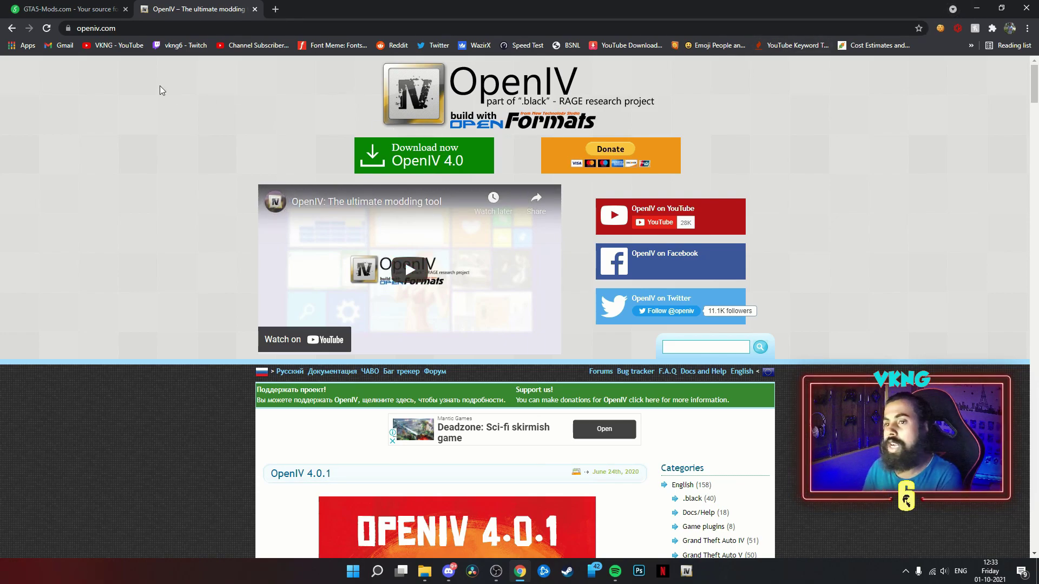
click(71, 10)
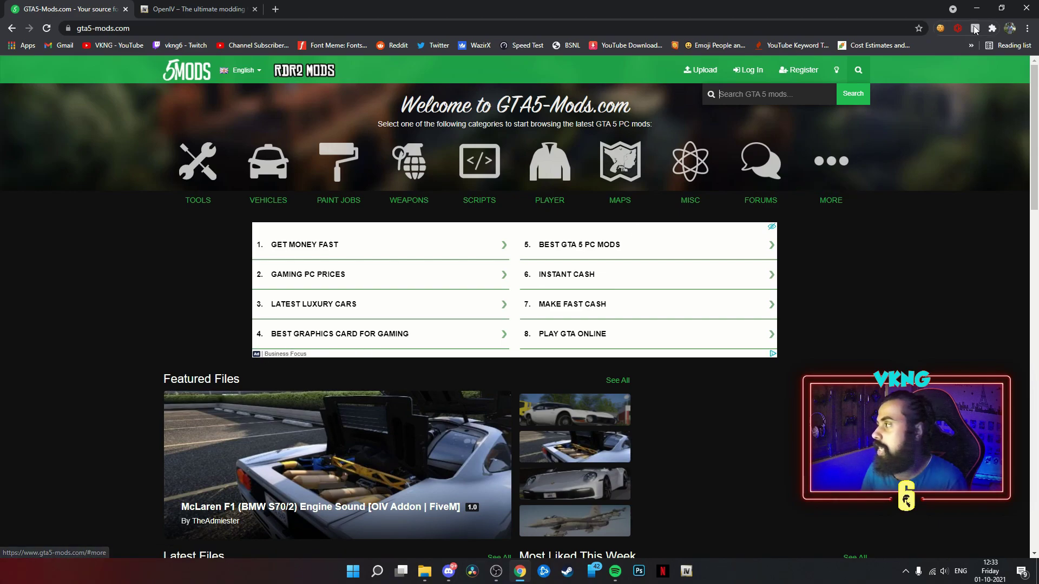
click(976, 8)
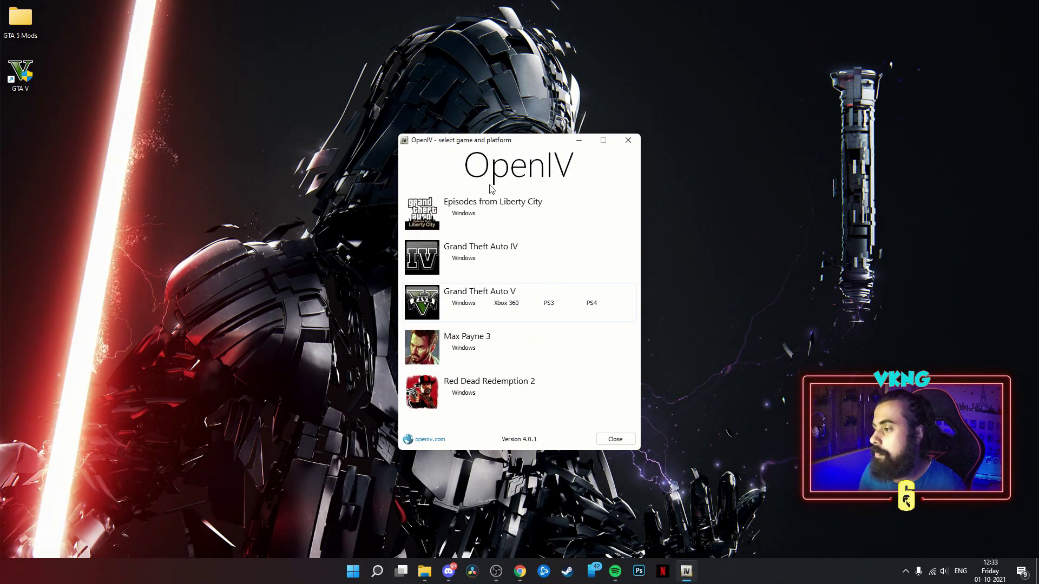
Open the Windows version of Grand Theft Auto V in OpenIV and look through its game files
click(465, 308)
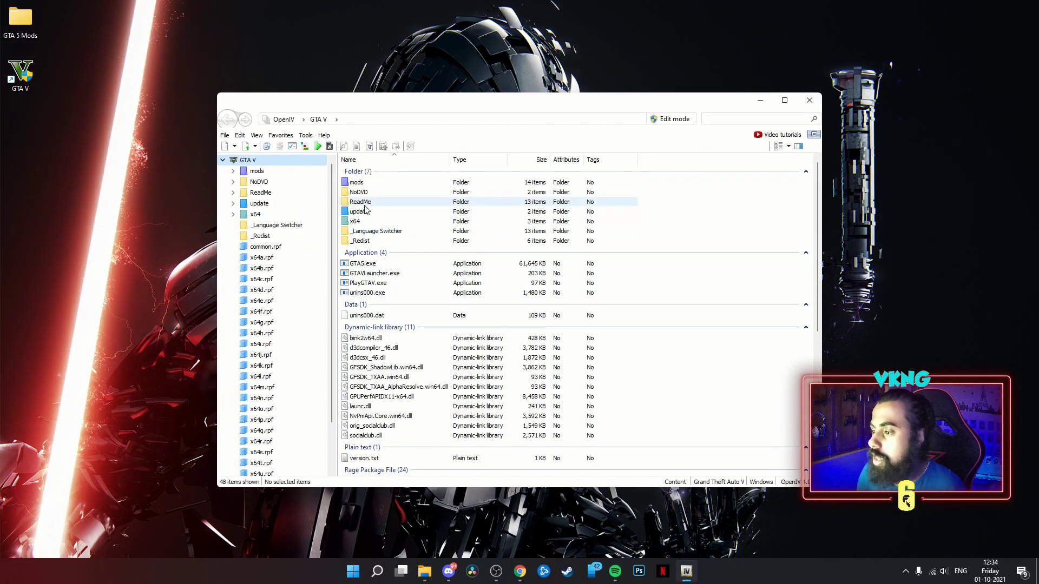
scroll(392, 346, down, 3)
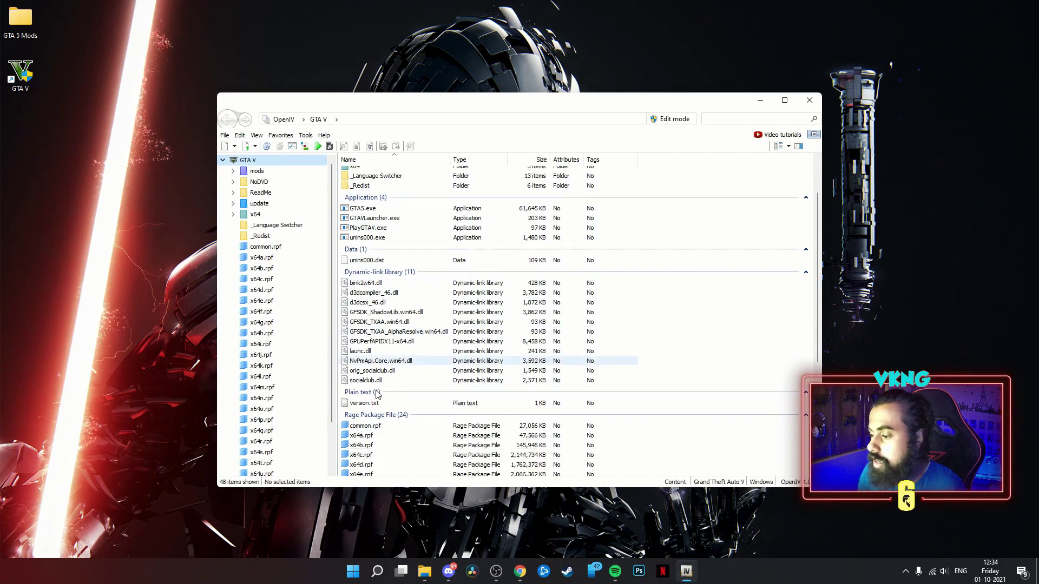
scroll(395, 443, down, 3)
scroll(387, 398, up, 6)
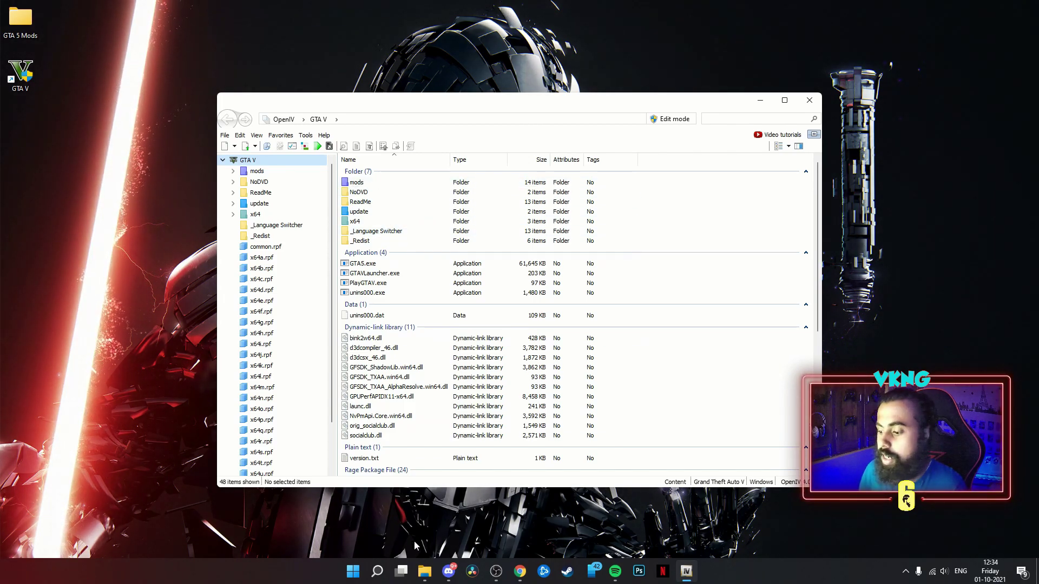
Switch to File Explorer and examine the Grand Theft Auto V folder and the contents of its mods folder
click(423, 572)
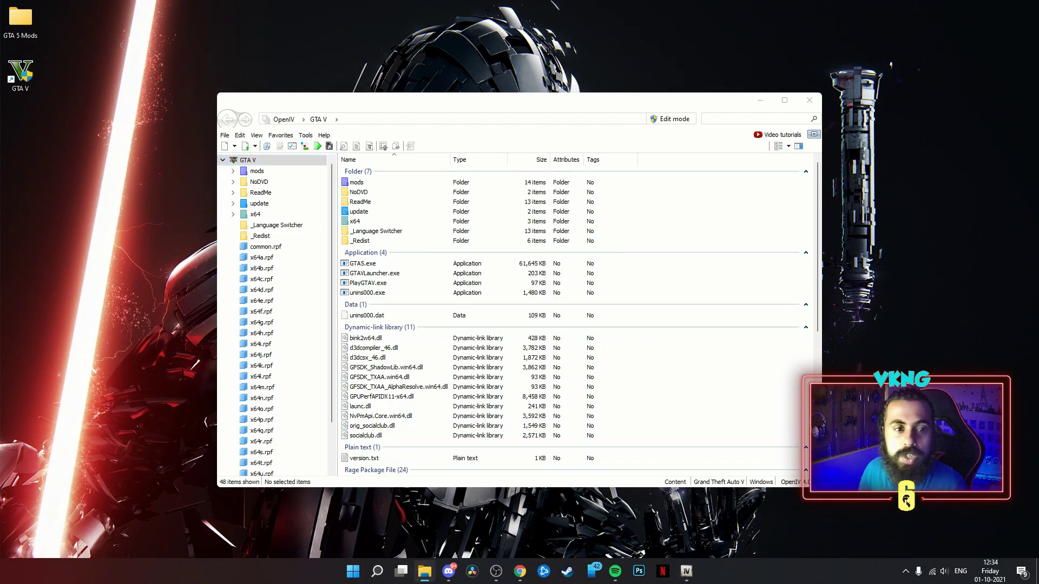
drag(378, 157, 509, 108)
double_click(691, 97)
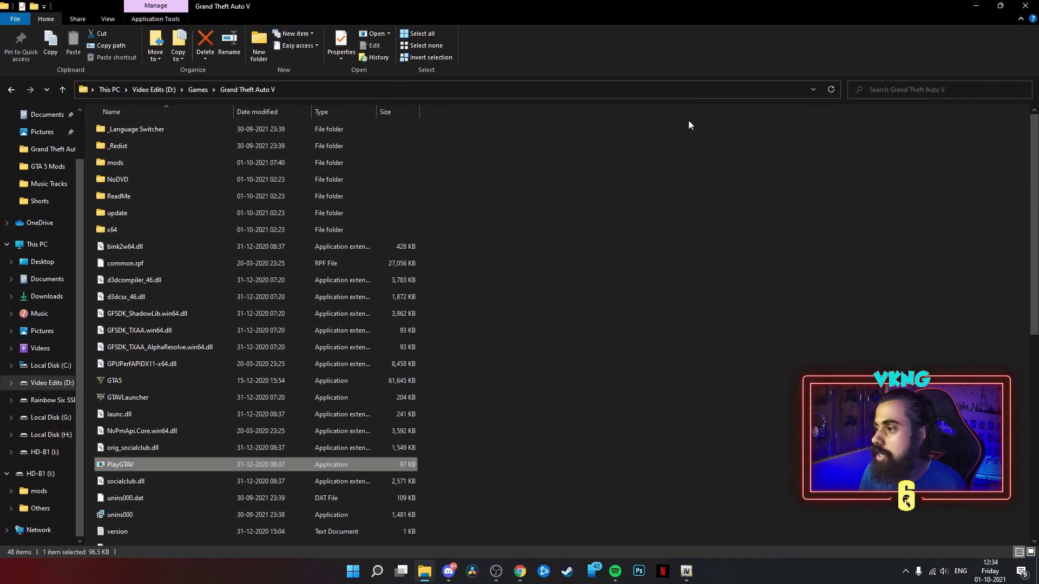
scroll(185, 421, down, 8)
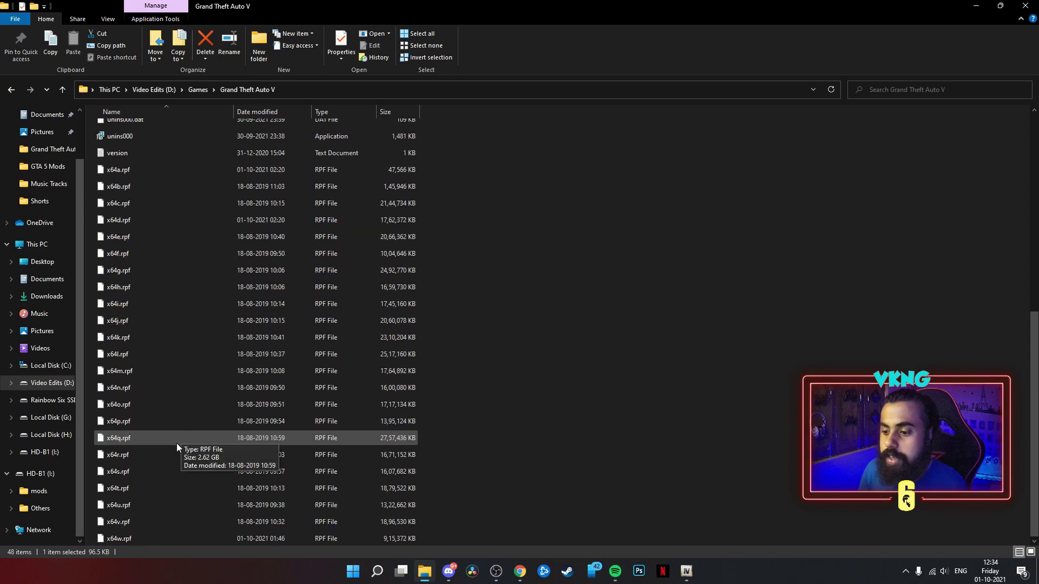
scroll(177, 465, up, 8)
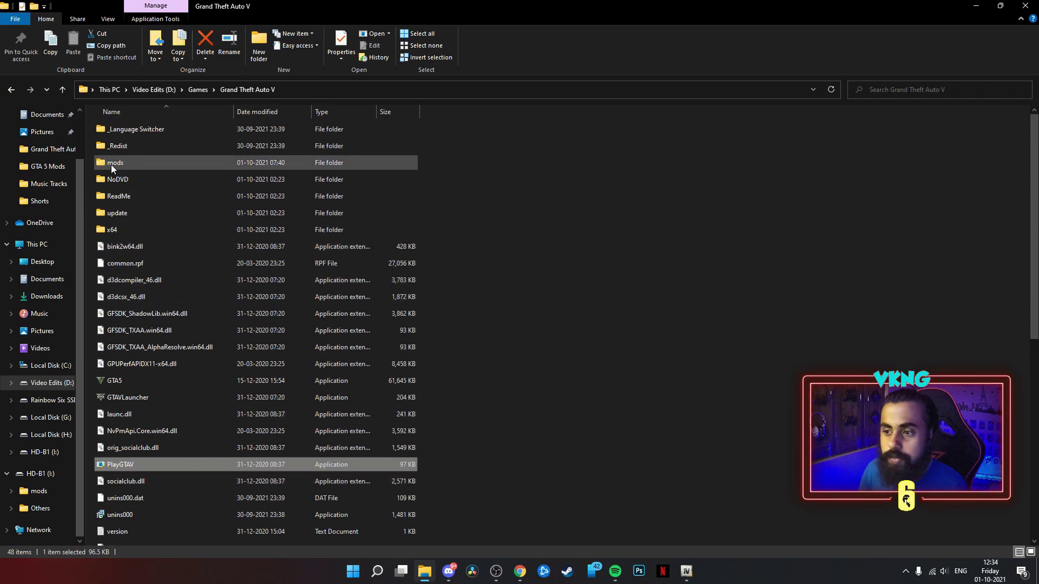
click(570, 289)
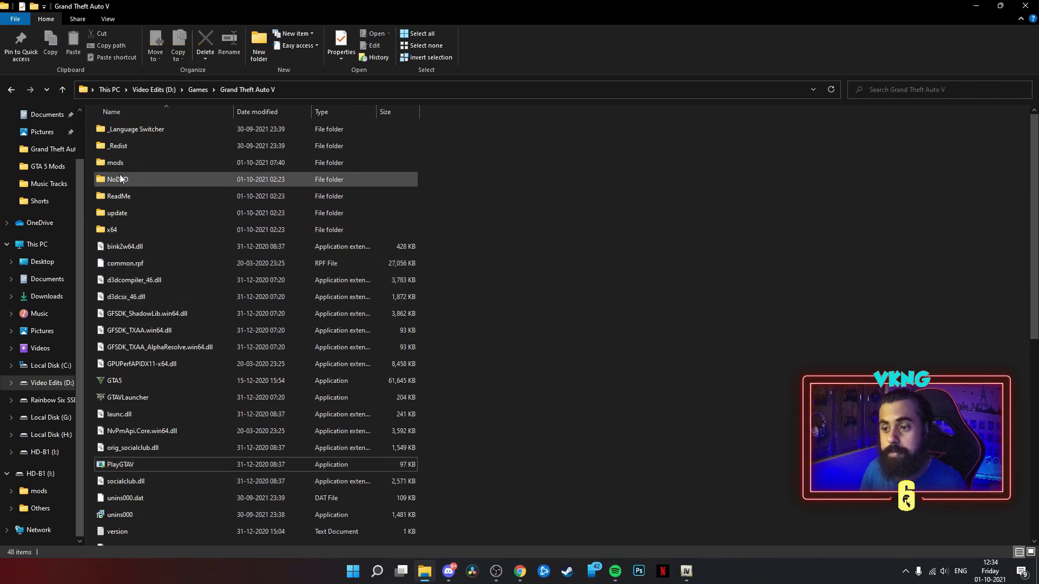
double_click(146, 162)
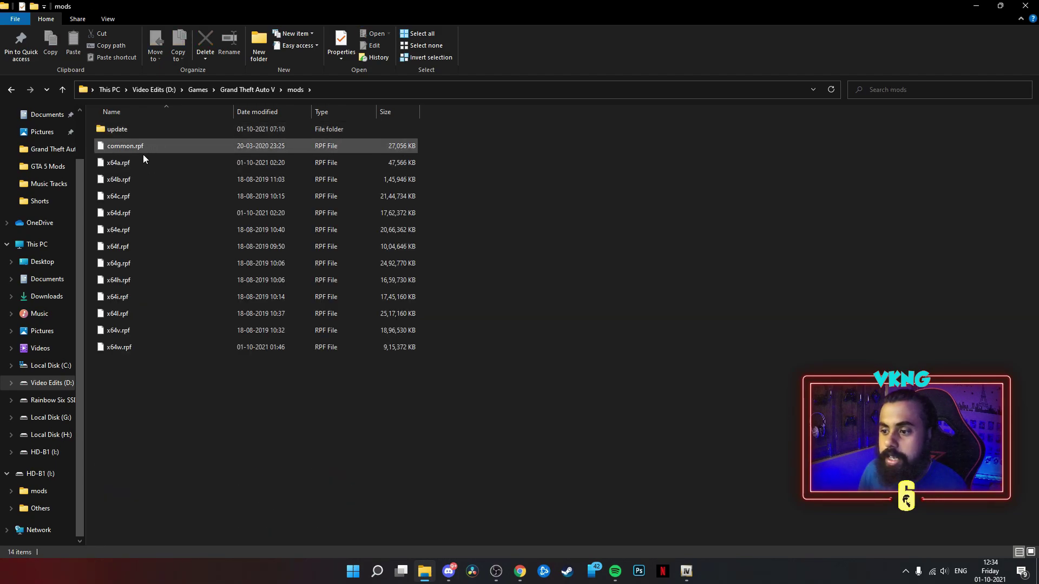
click(12, 90)
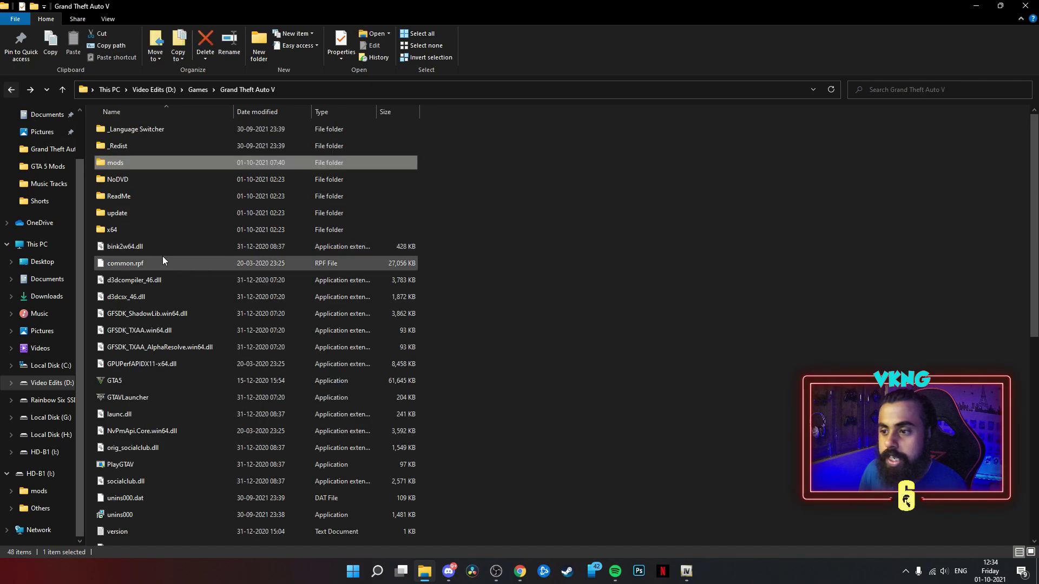
Copy the update folder, common.rpf, x64a.rpf through x64i.rpf, x64l.rpf, x64v.rpf and x64w.rpf from the game folder, and open the mods folder
scroll(164, 256, down, 1)
click(122, 171)
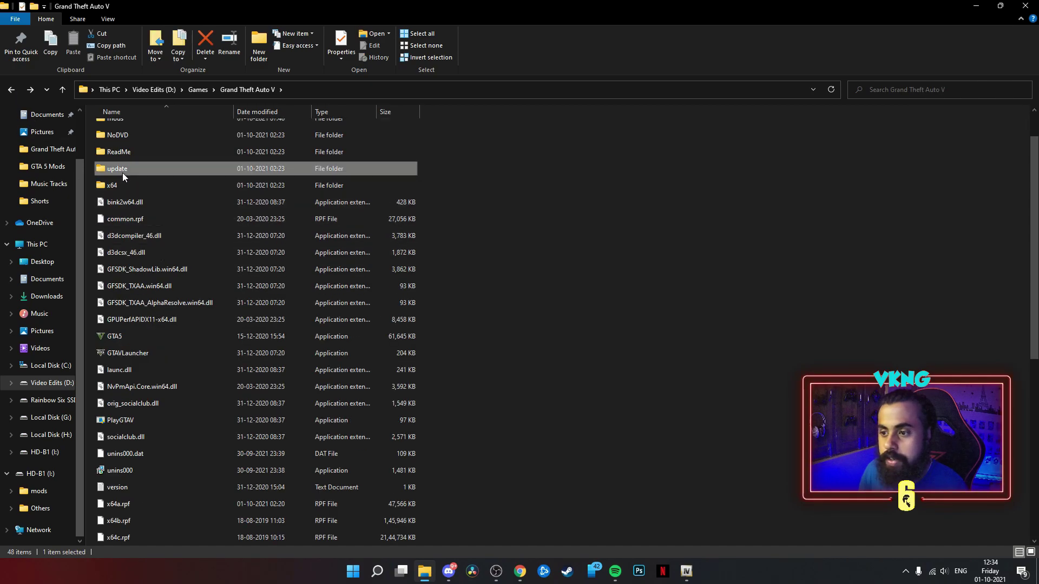
ctrl+click(138, 219)
scroll(202, 336, down, 2)
scroll(200, 342, down, 4)
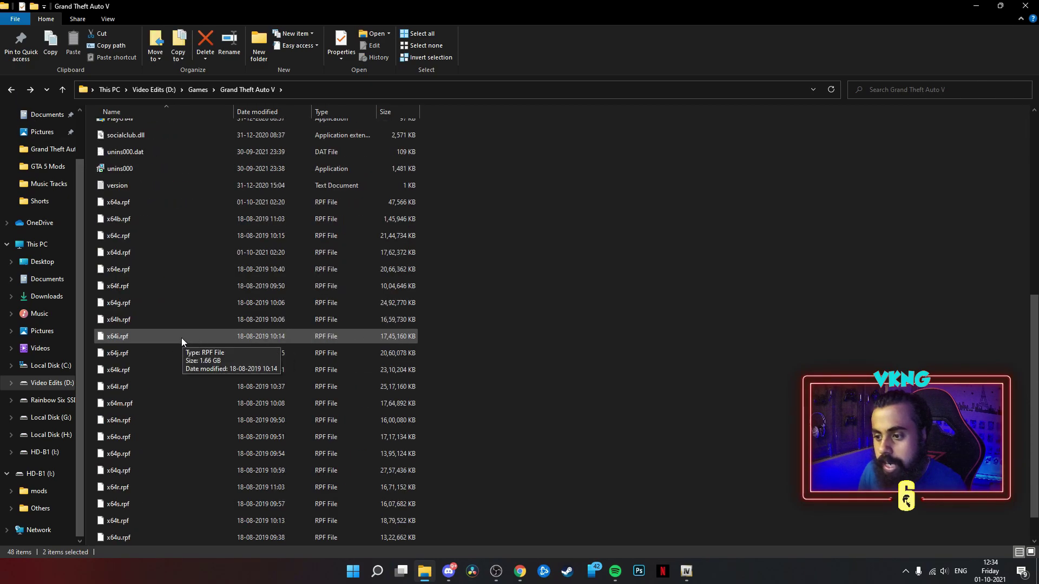
ctrl+click(121, 204)
ctrl+click(127, 336)
ctrl+click(125, 320)
ctrl+click(125, 303)
ctrl+click(125, 287)
ctrl+click(126, 270)
ctrl+click(128, 253)
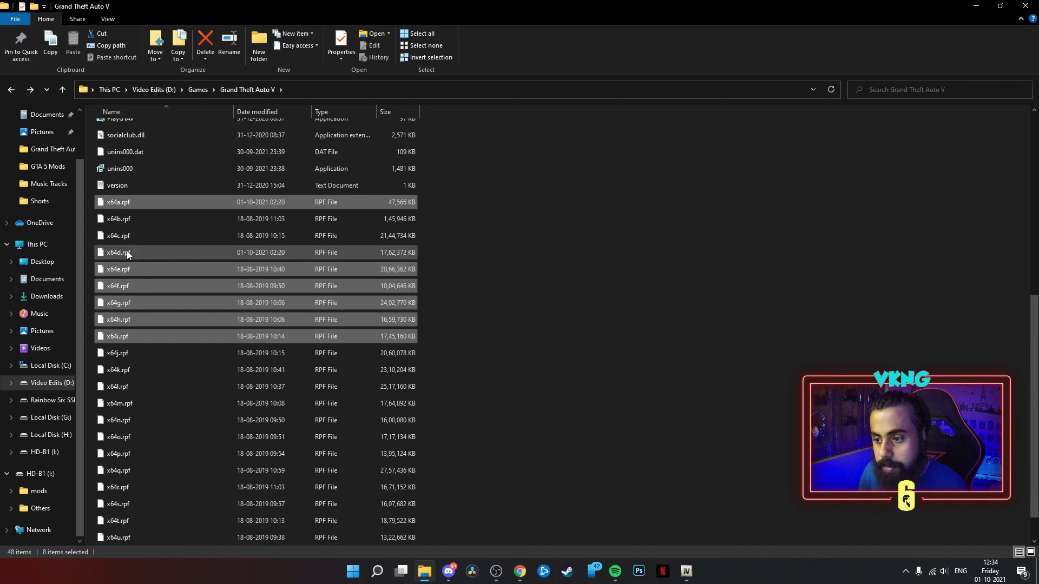
ctrl+click(128, 236)
ctrl+click(128, 219)
scroll(139, 257, down, 1)
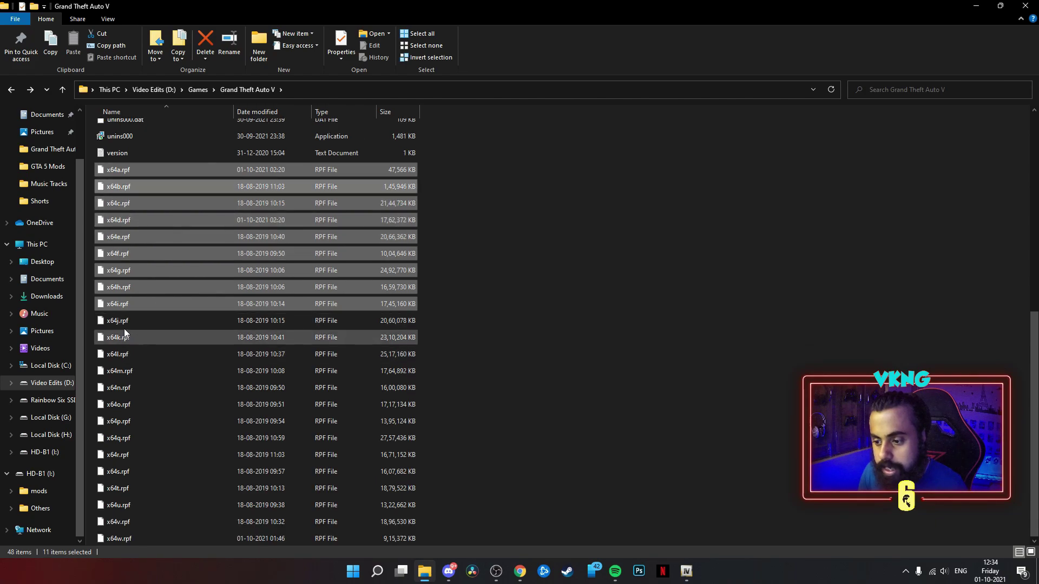
ctrl+click(122, 355)
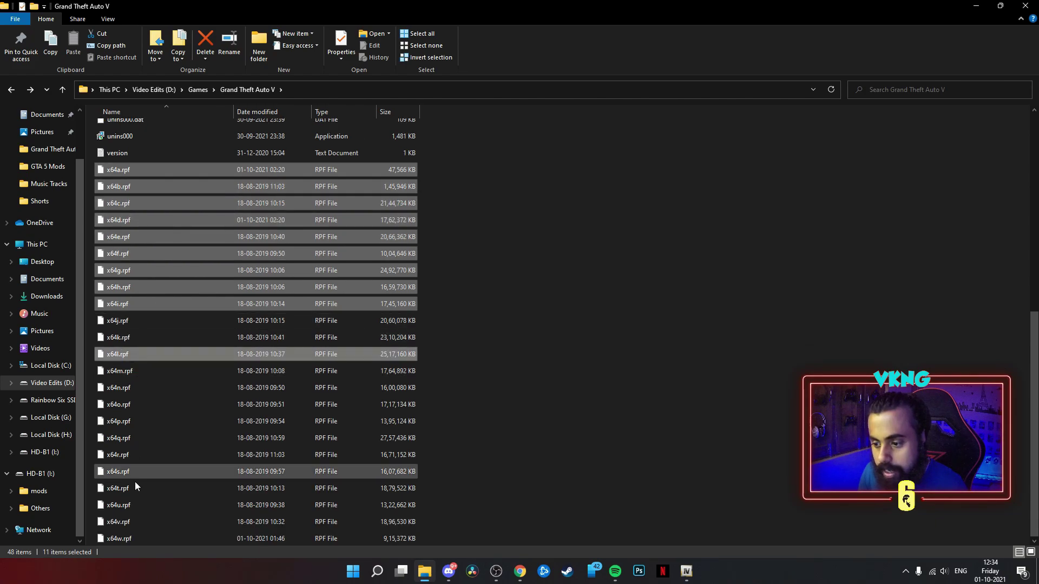
ctrl+click(127, 539)
ctrl+click(126, 523)
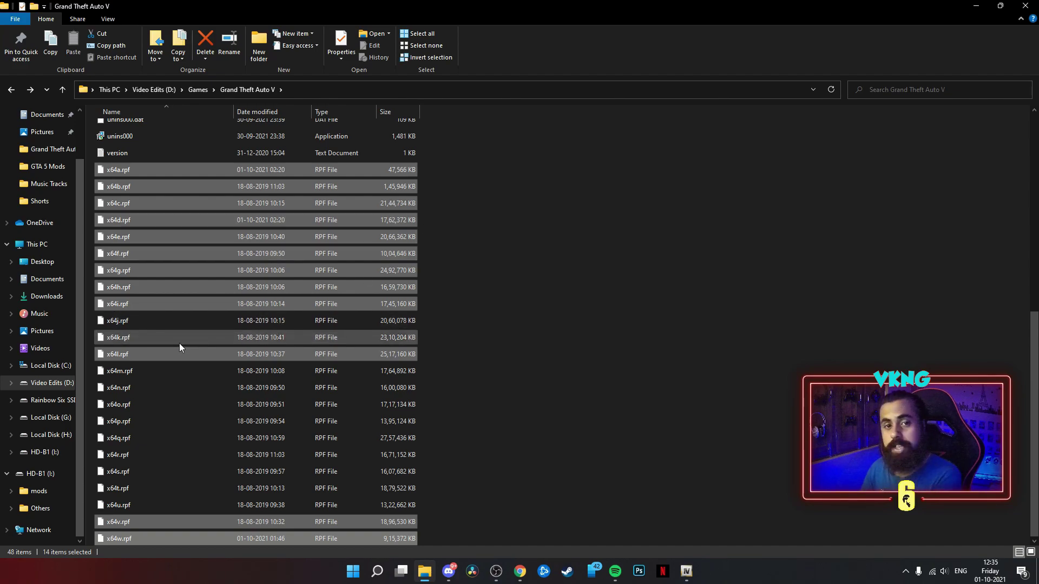
scroll(132, 441, up, 8)
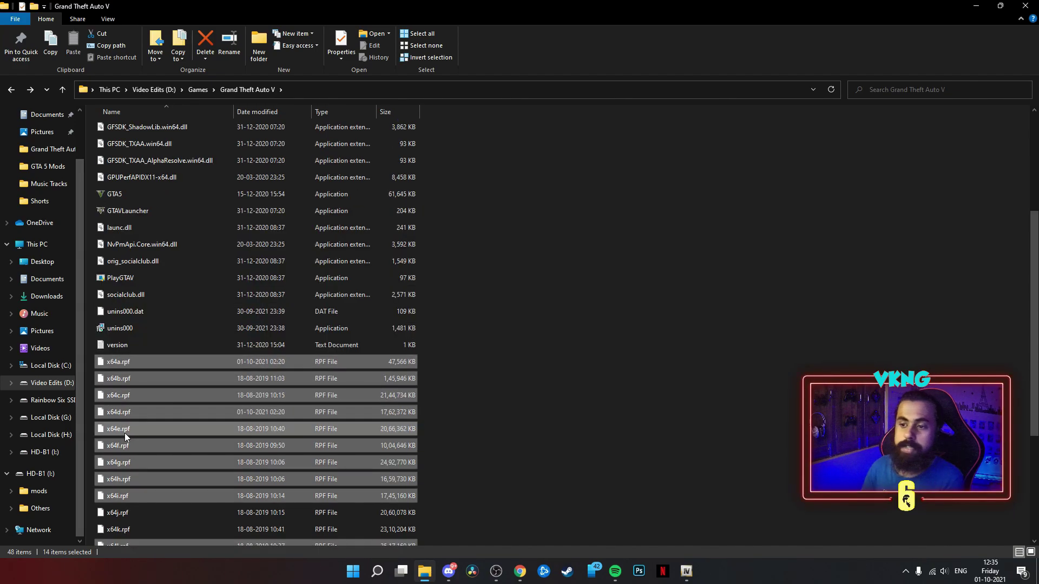
right_click(141, 213)
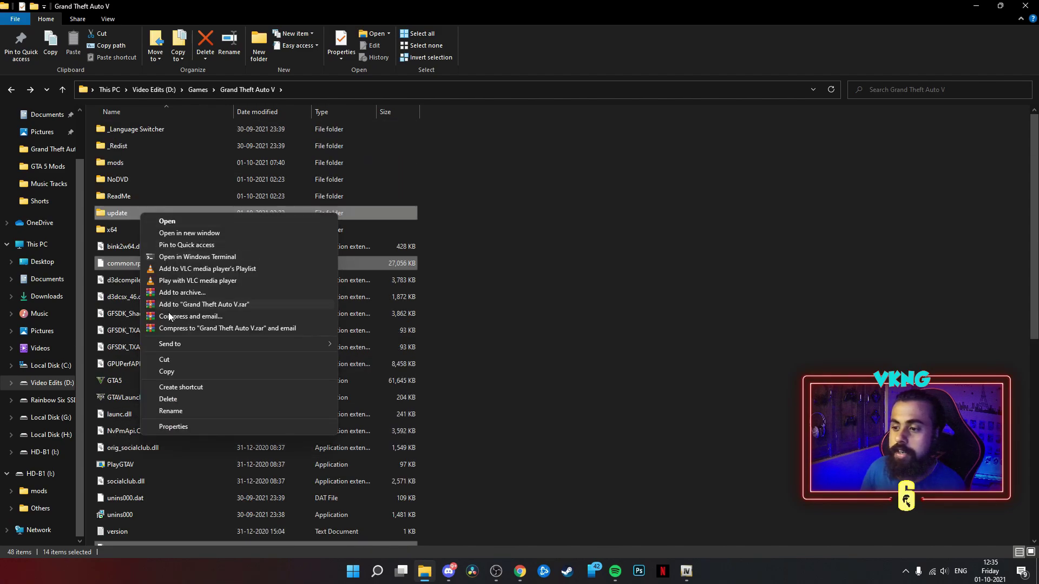
click(170, 374)
double_click(128, 162)
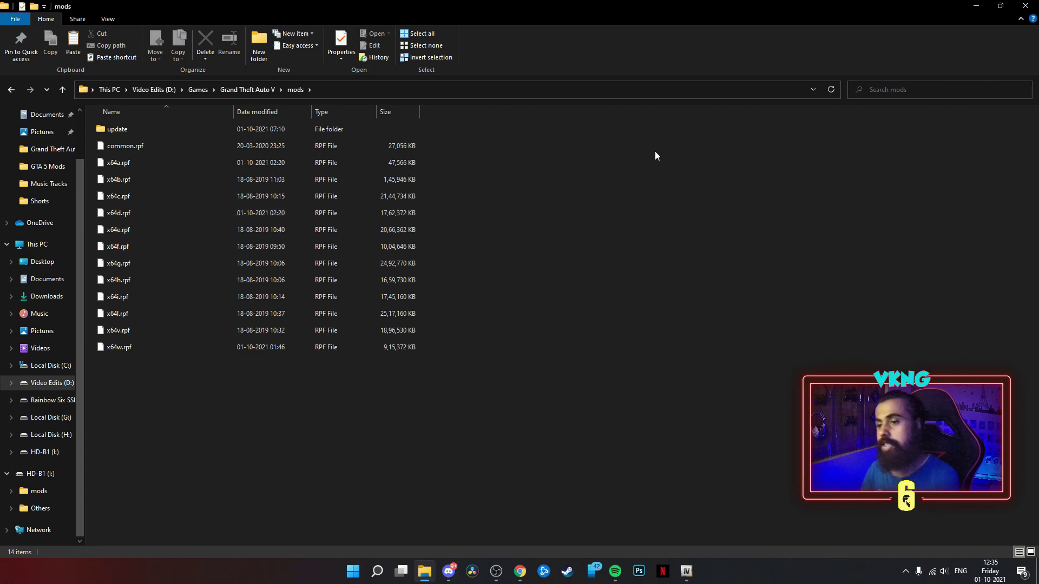
click(1025, 6)
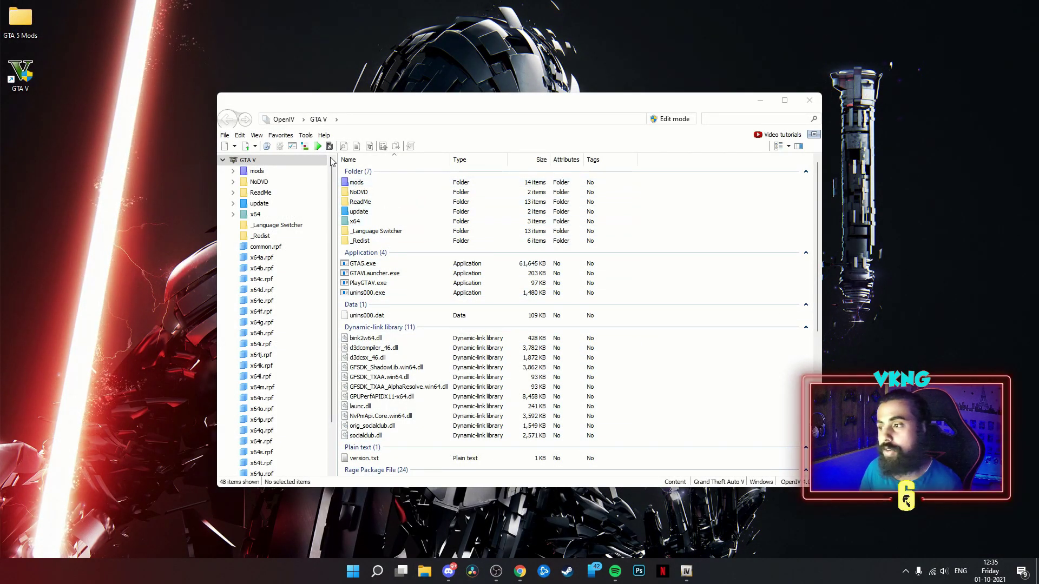
Install ASI Loader, OpenIV.ASI and openCamera for GTA V with OpenIV's ASI Manager
click(305, 135)
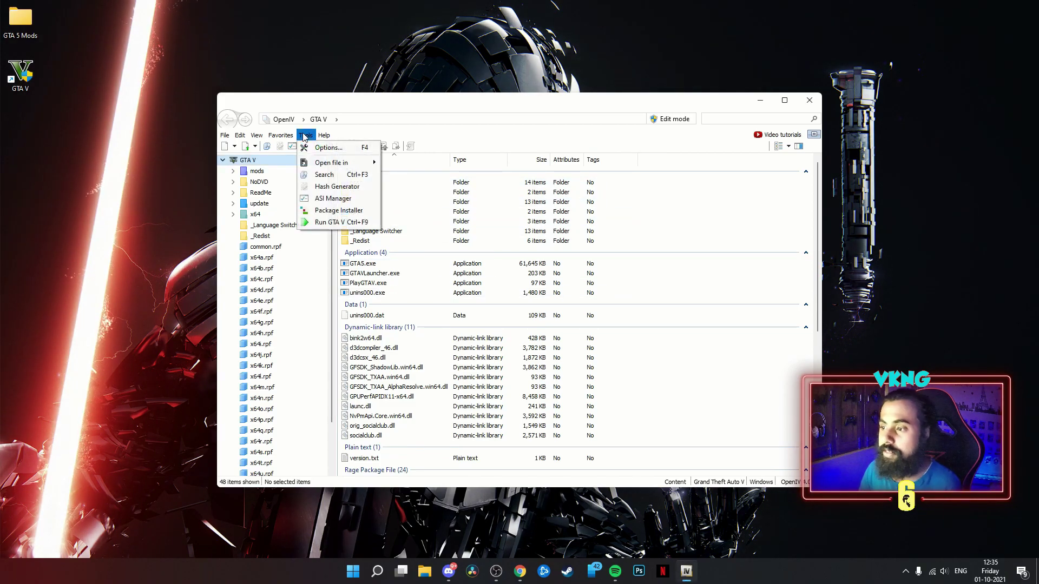
click(334, 199)
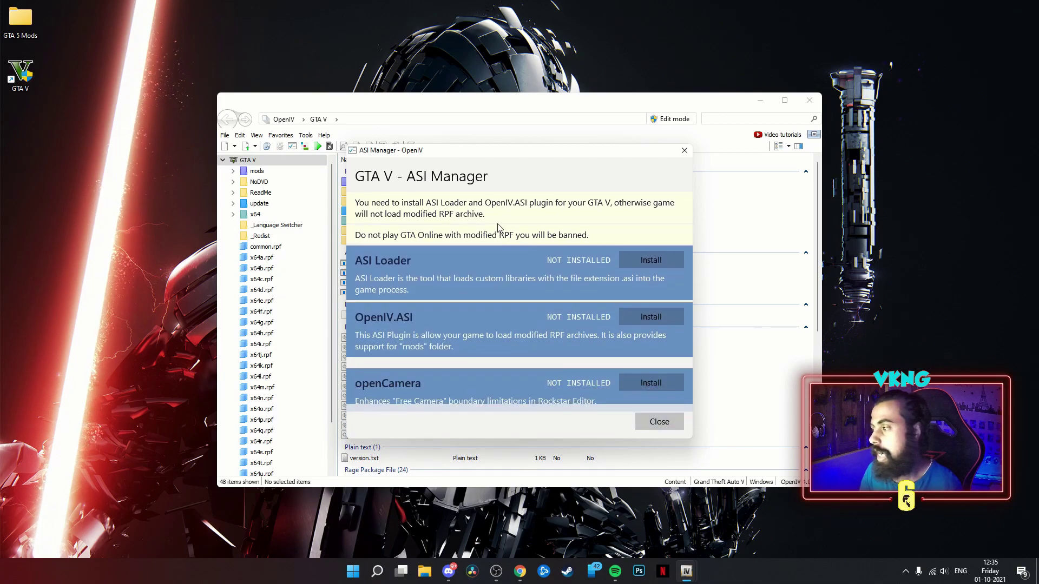
click(638, 260)
click(648, 318)
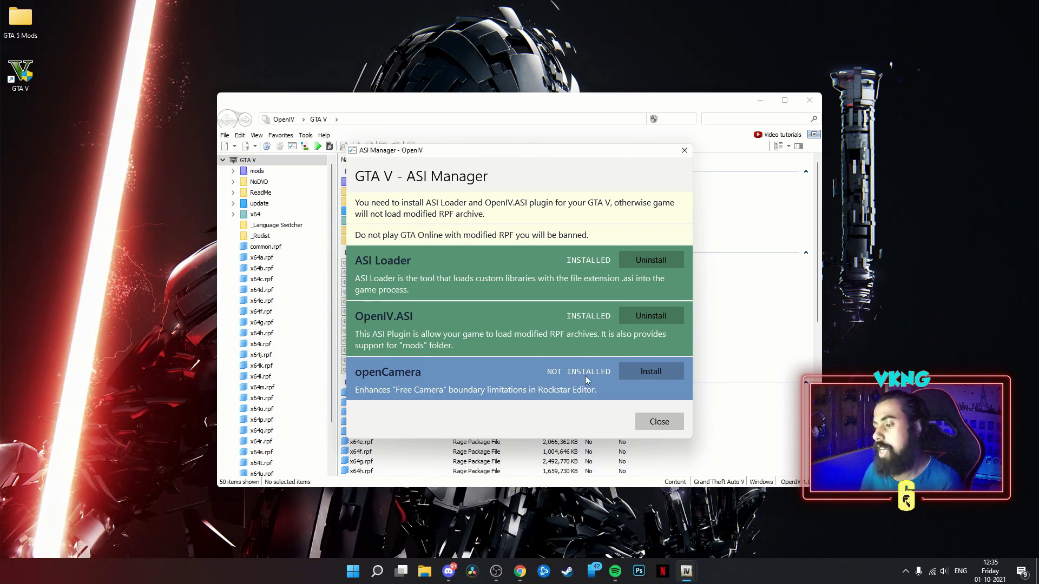
click(644, 372)
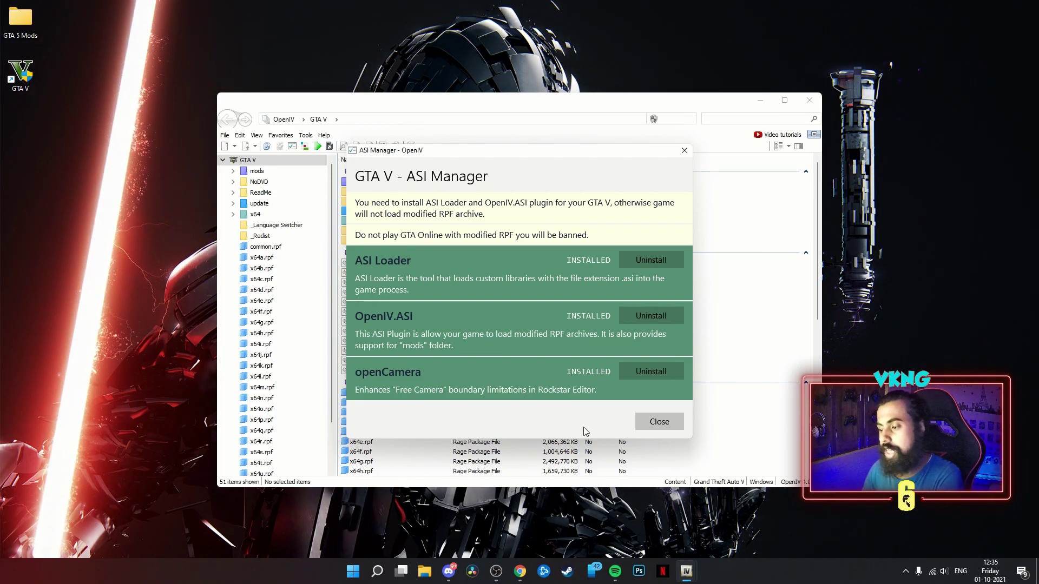
click(659, 427)
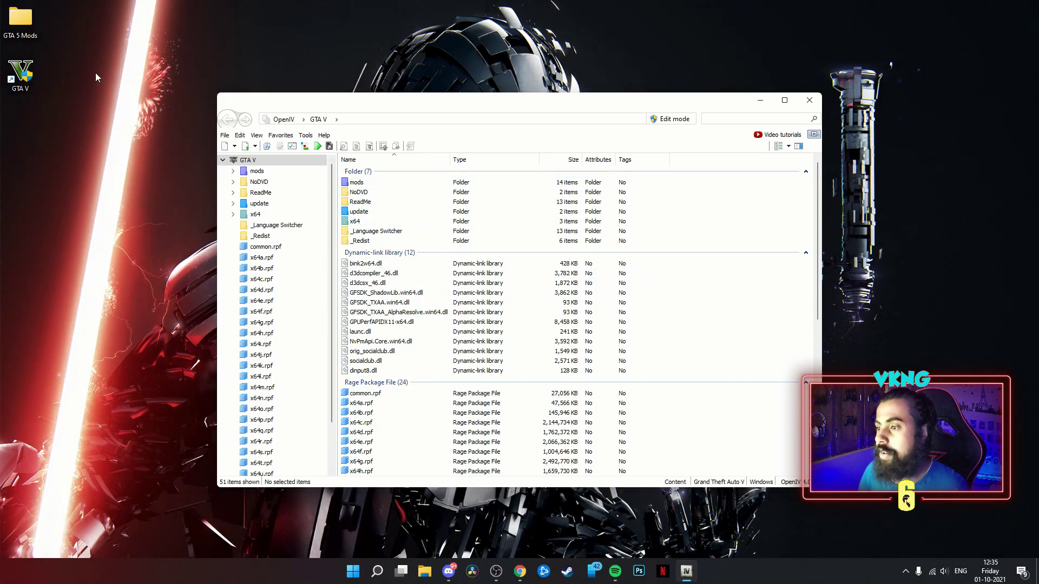
Copy all files from the Requisites folder inside the desktop's GTA 5 Mods folder
click(761, 102)
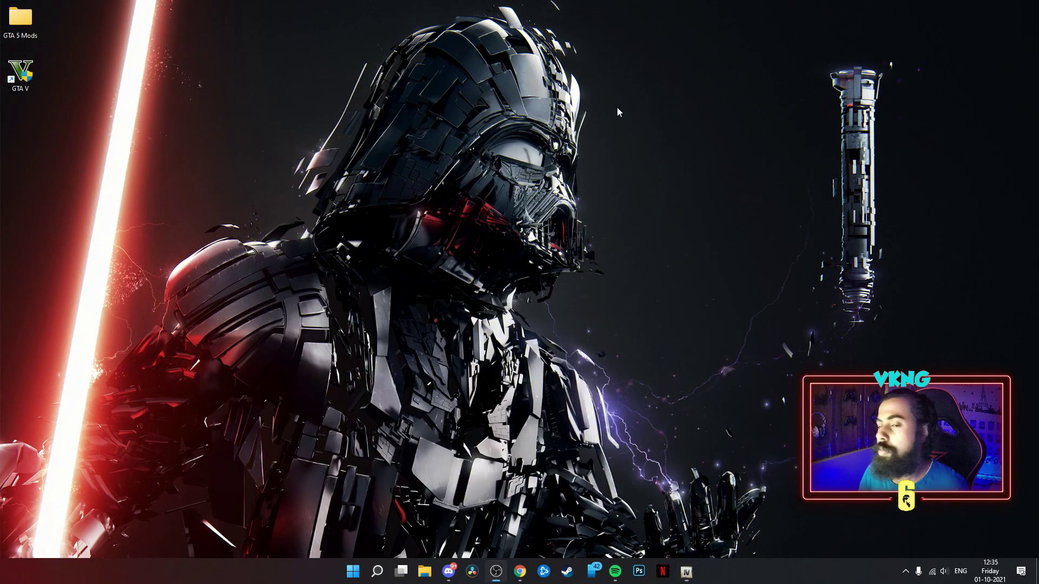
double_click(18, 29)
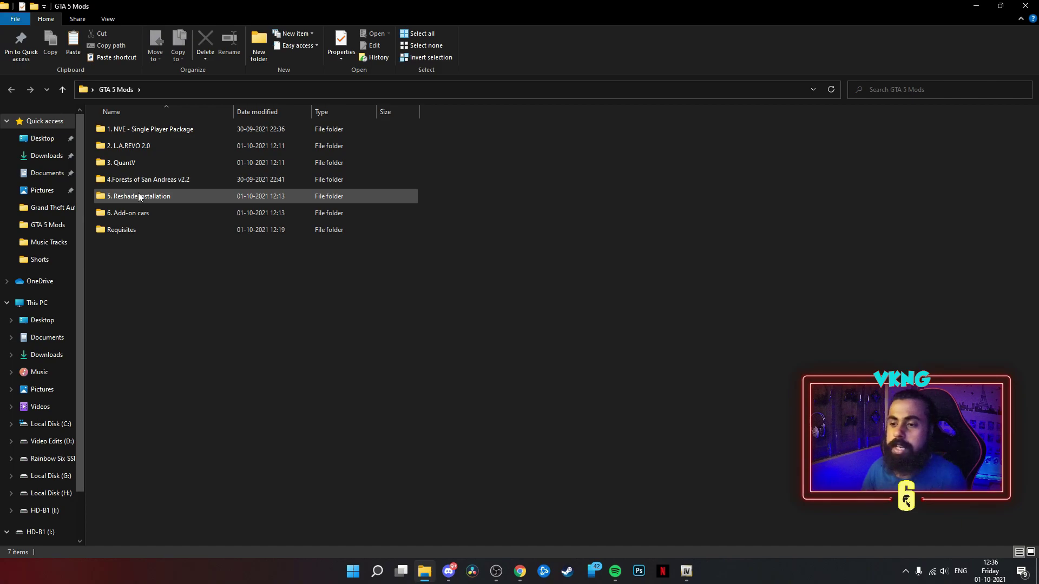
double_click(128, 230)
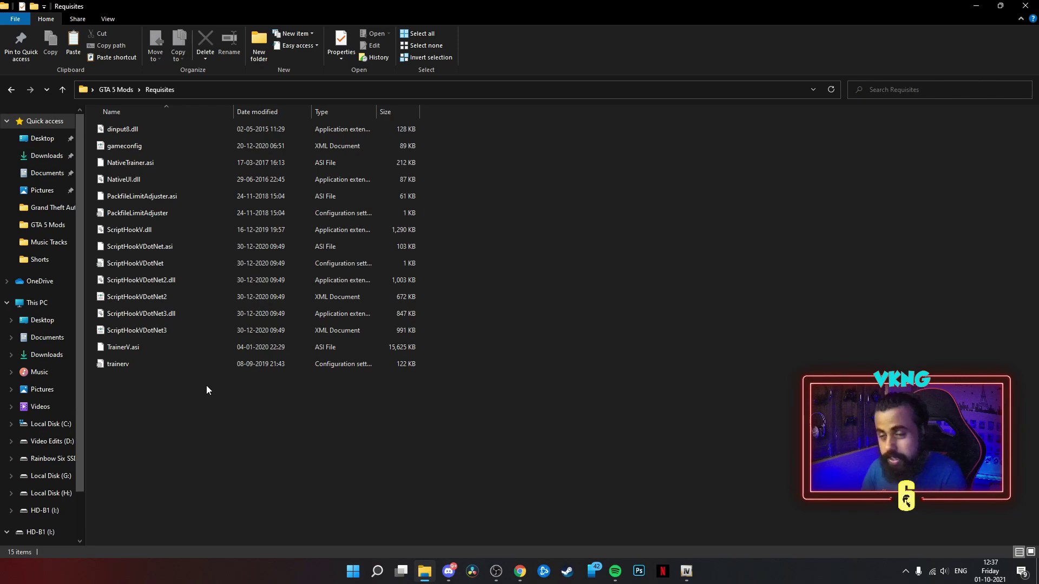
drag(178, 375, 274, 405)
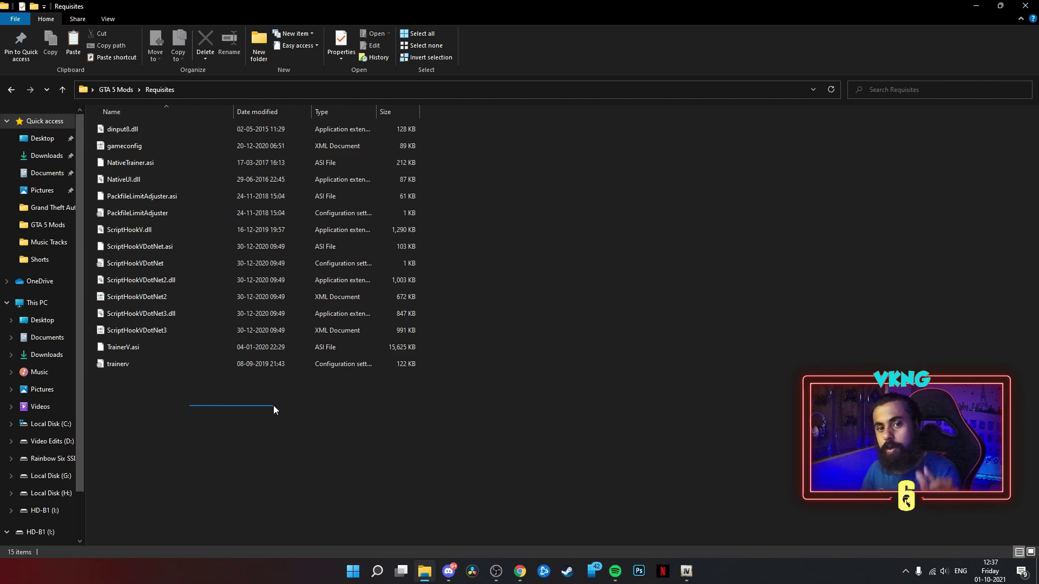
drag(274, 405, 137, 126)
right_click(138, 130)
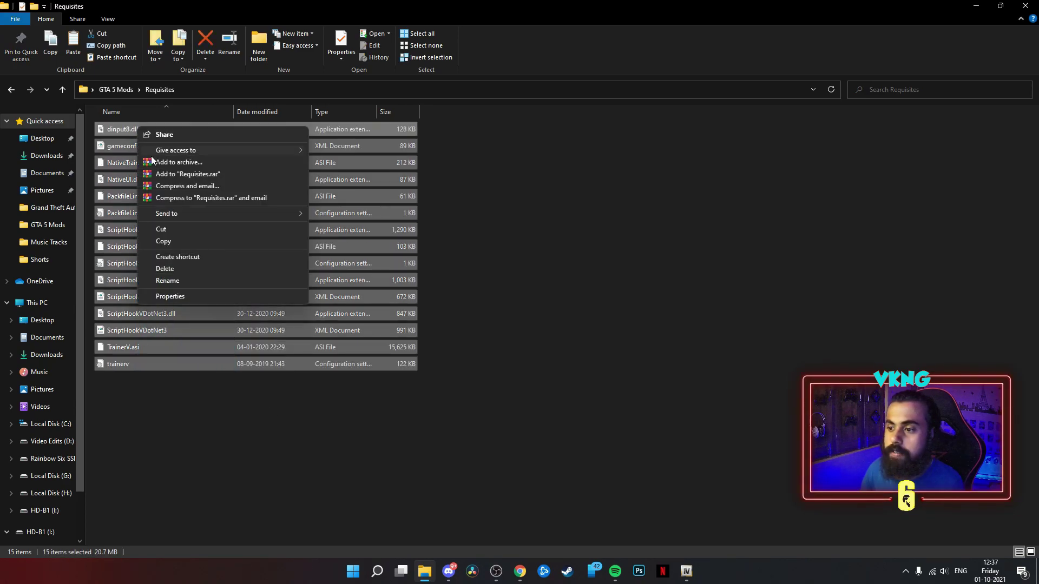
click(162, 241)
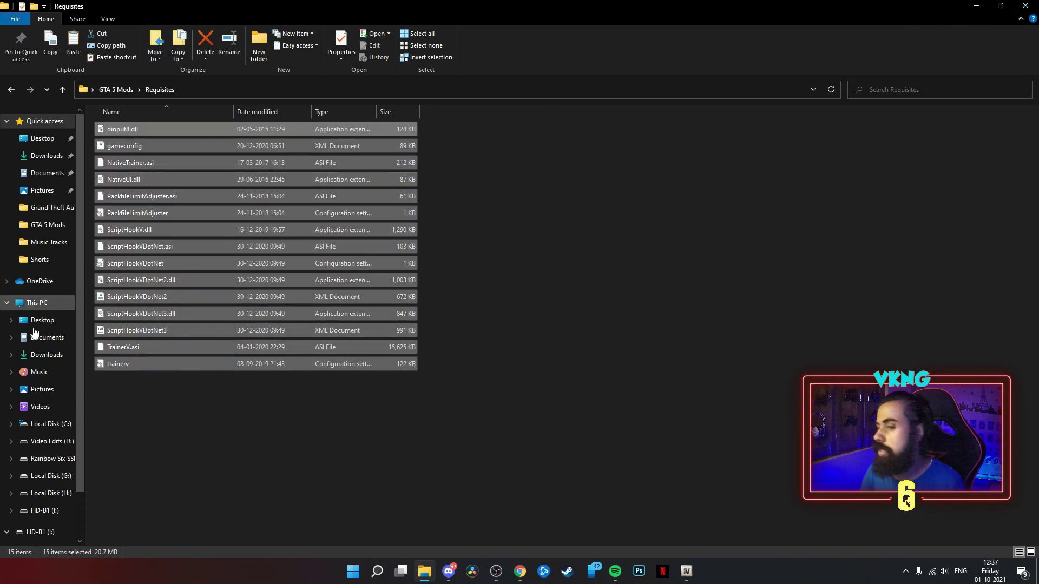
Open the Grand Theft Auto V folder under Games on the Video Edits (D:) drive
click(58, 448)
double_click(100, 154)
click(131, 179)
double_click(131, 179)
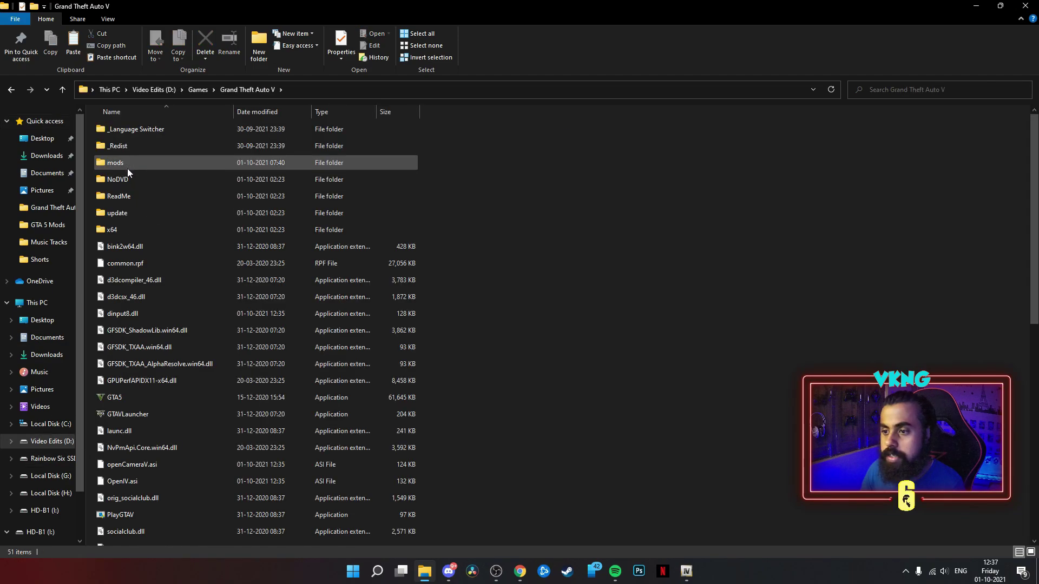
Paste the copied Requisites files into the Grand Theft Auto V folder, replacing the existing dinput8.dll, and close the folder window
scroll(425, 325, down, 8)
right_click(586, 285)
click(621, 359)
click(205, 201)
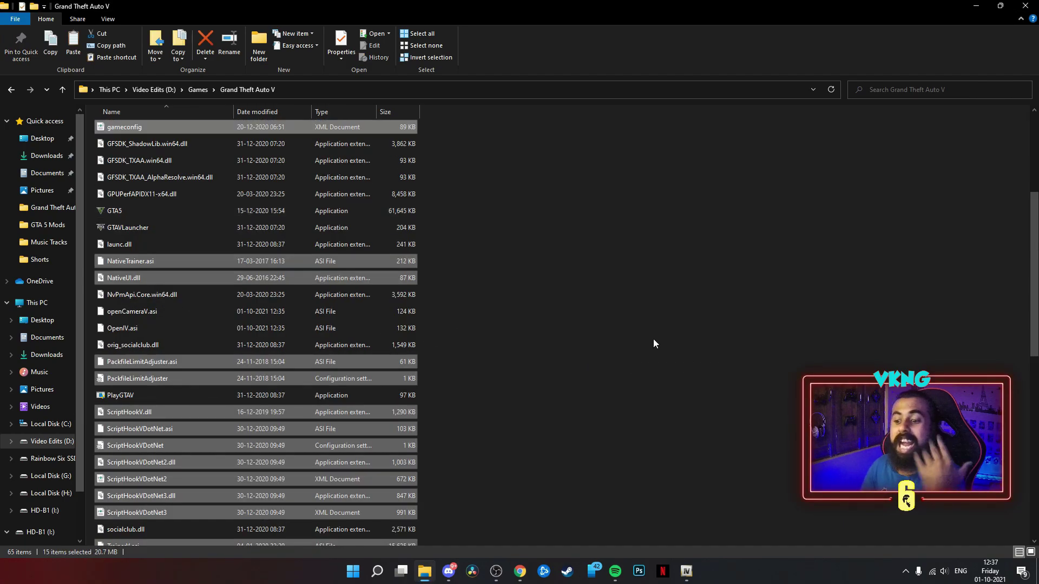
scroll(490, 476, up, 2)
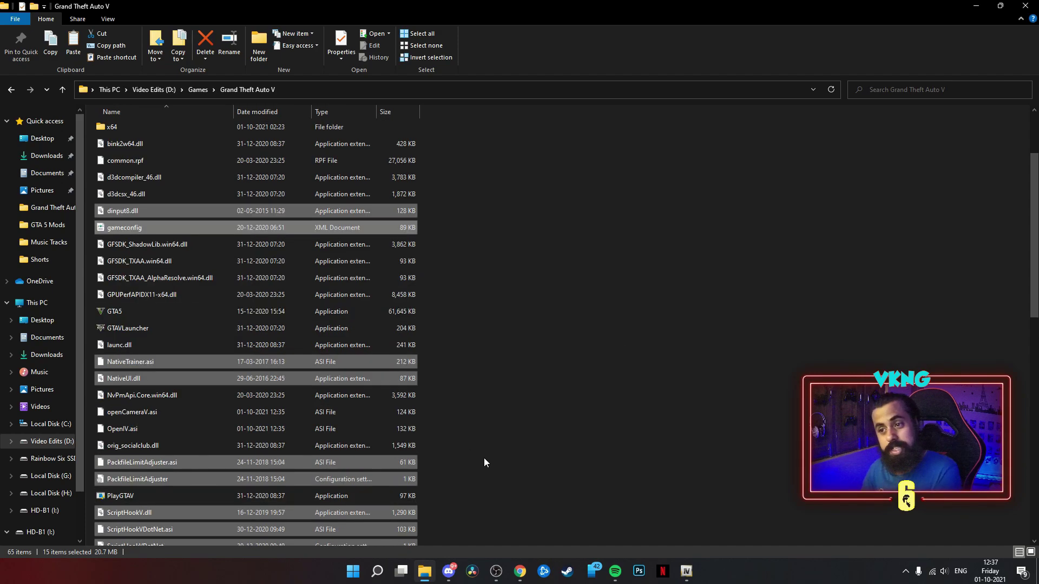
click(375, 258)
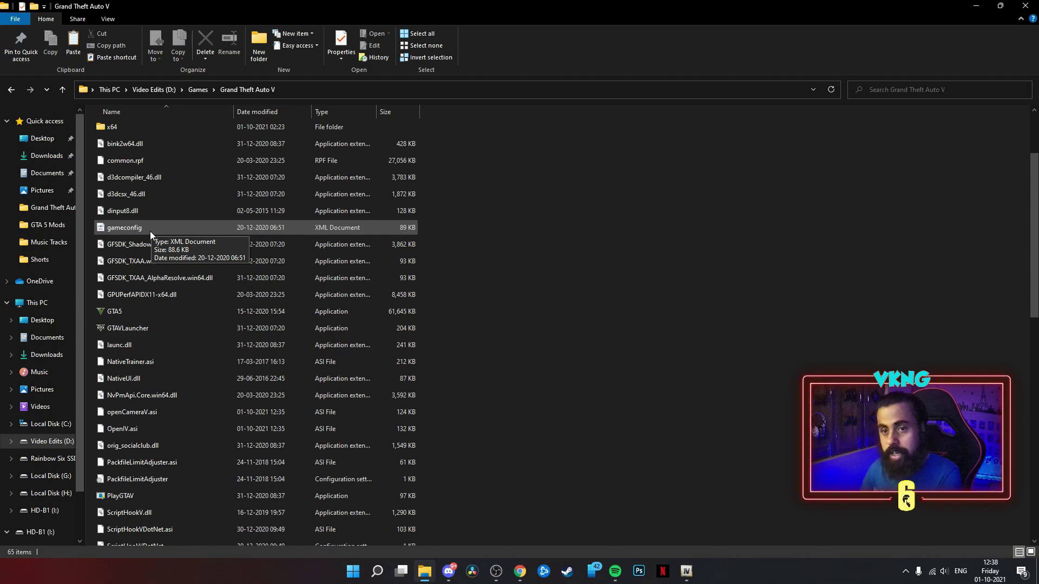
click(10, 90)
click(10, 90)
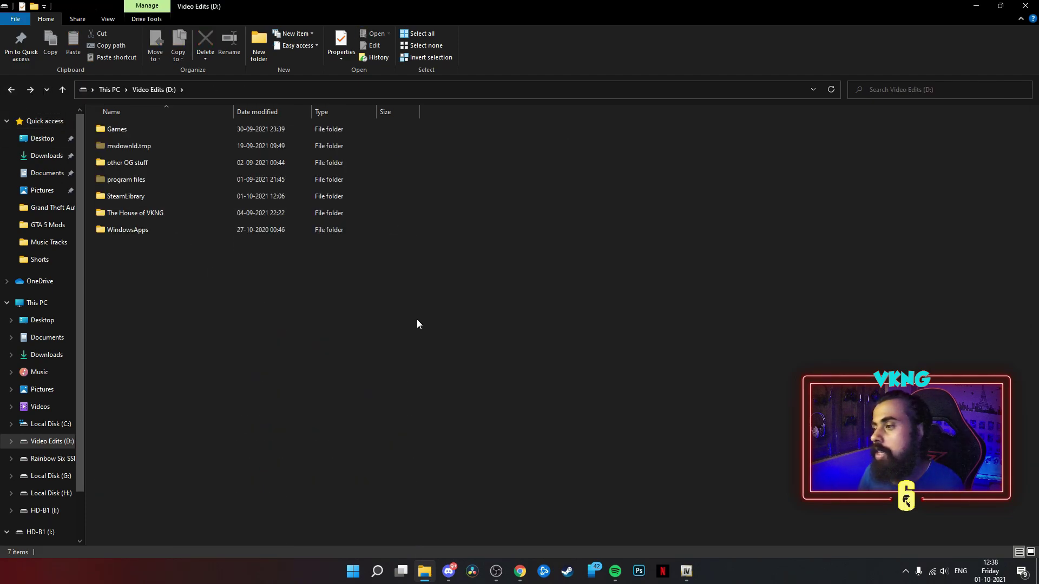
click(1025, 5)
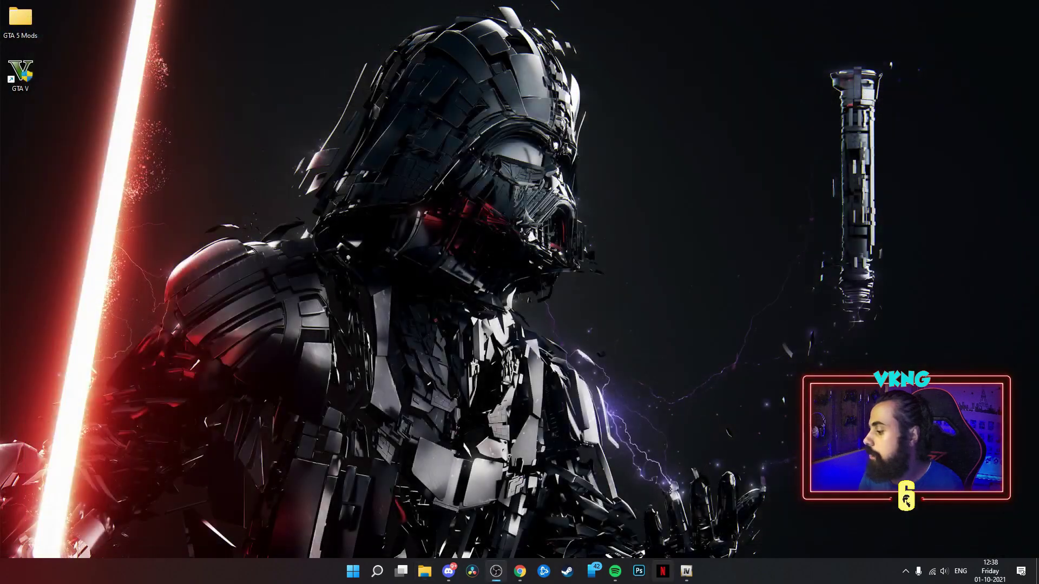
Bring up OpenIV and look through the 1. NVE - Single Player Package folder inside the desktop's GTA 5 Mods folder
scroll(447, 307, down, 8)
scroll(447, 307, up, 8)
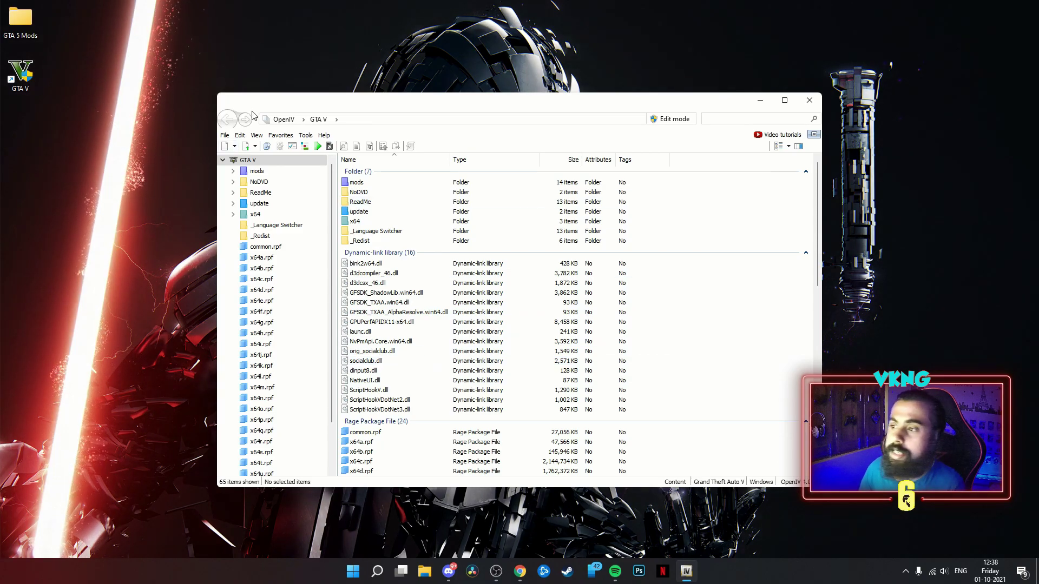
double_click(11, 23)
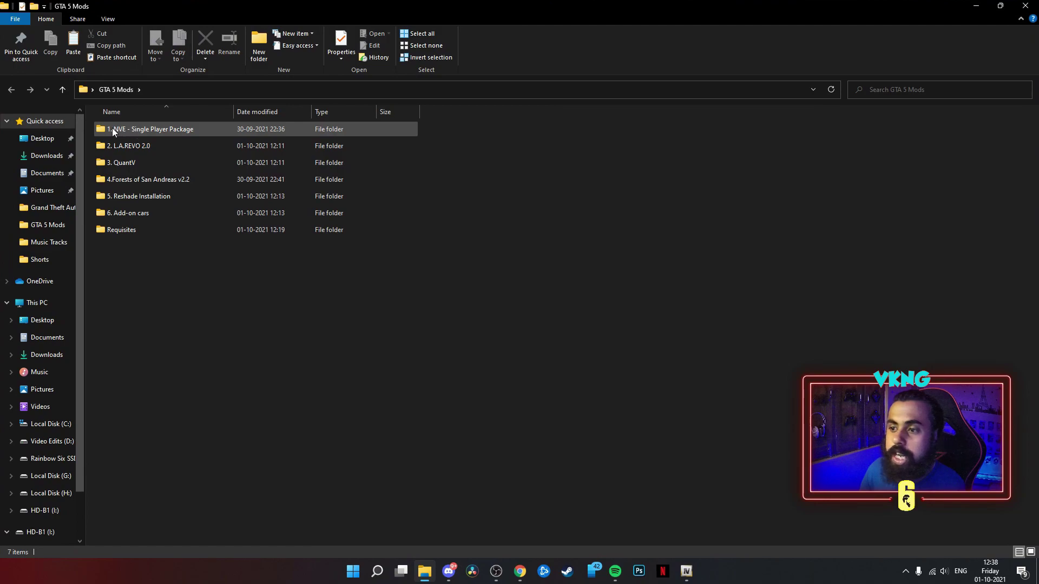
double_click(160, 130)
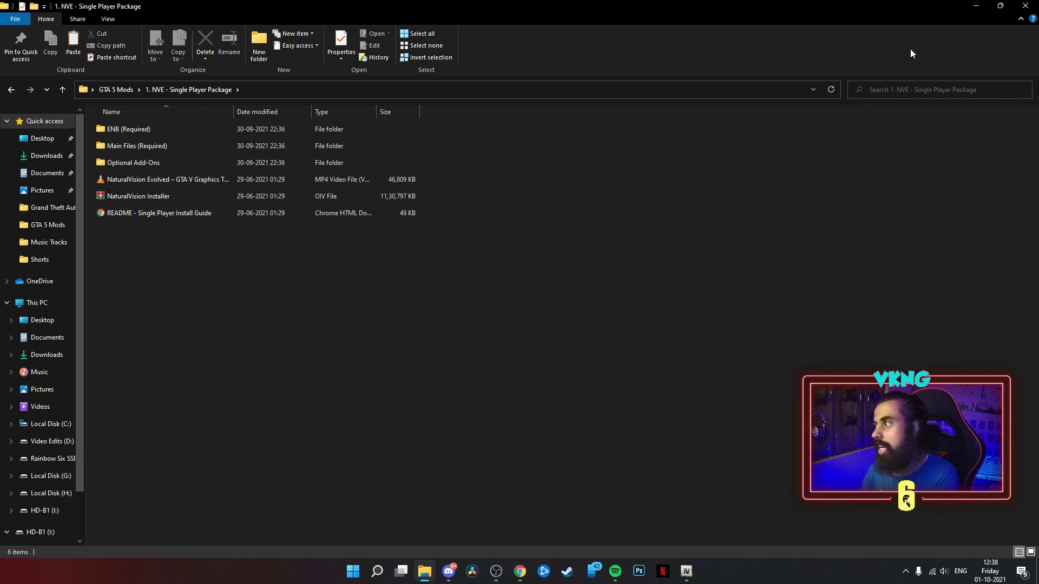
click(973, 6)
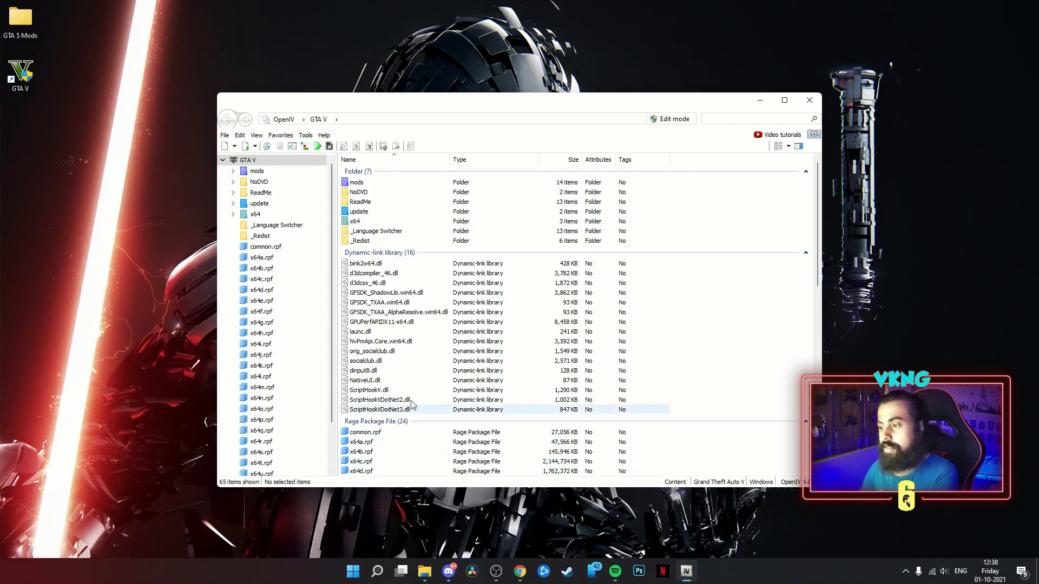
click(427, 577)
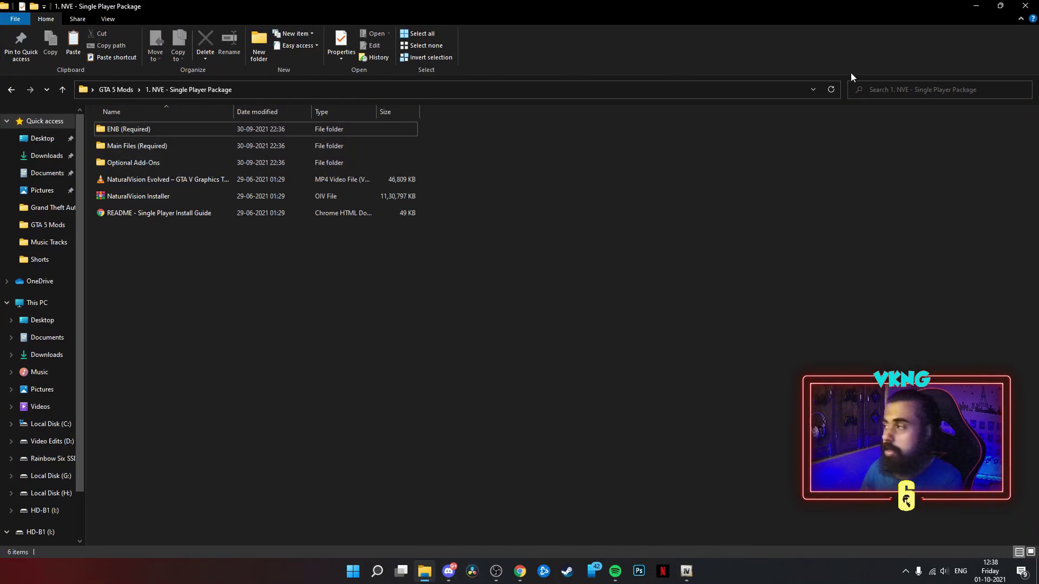
click(975, 6)
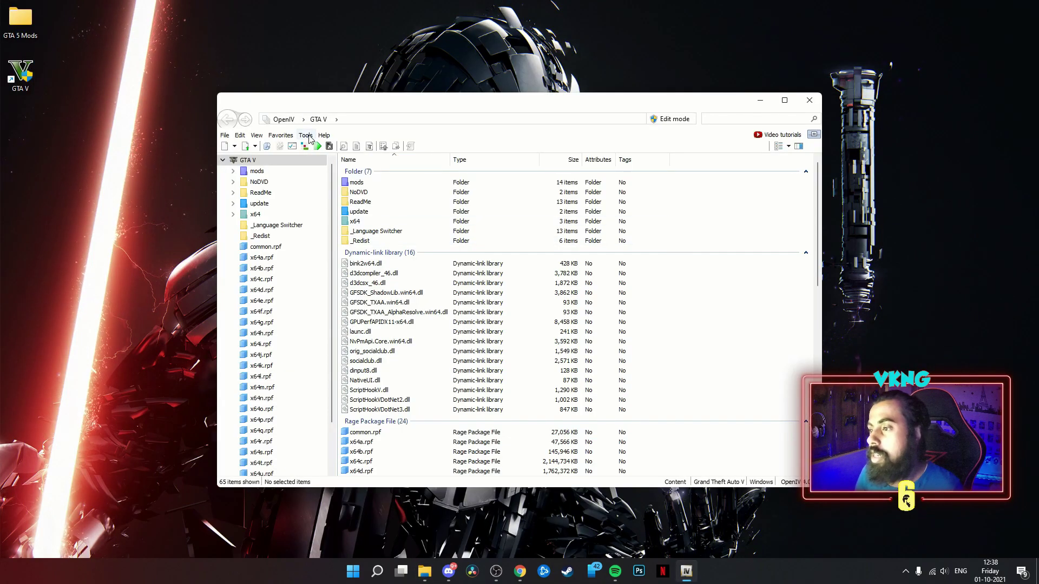
Load the NaturalVision Installer package from GTA 5 Mods > 1. NVE - Single Player Package into OpenIV's Package Installer
click(307, 137)
click(322, 210)
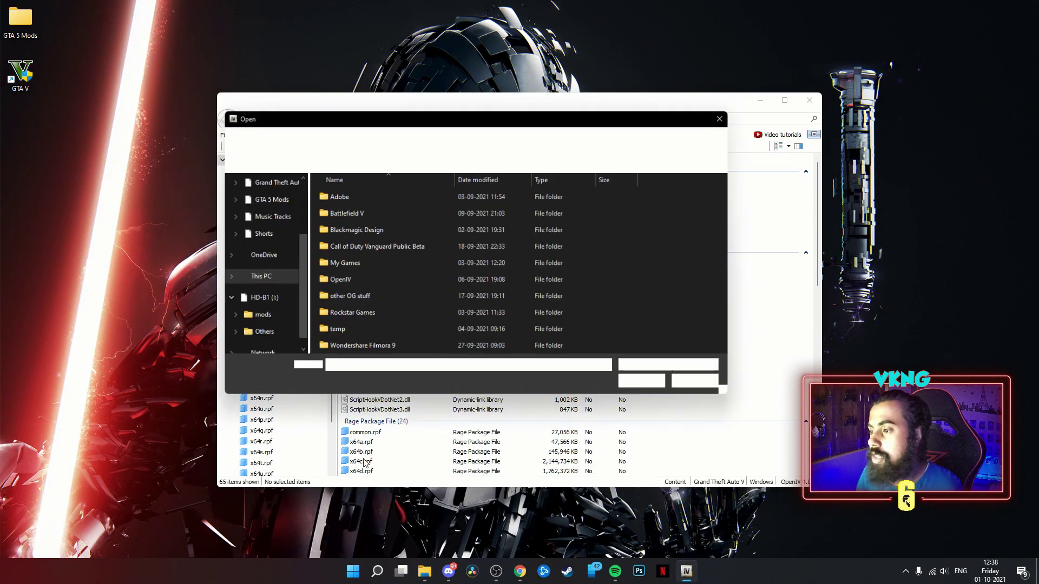
click(264, 205)
double_click(344, 209)
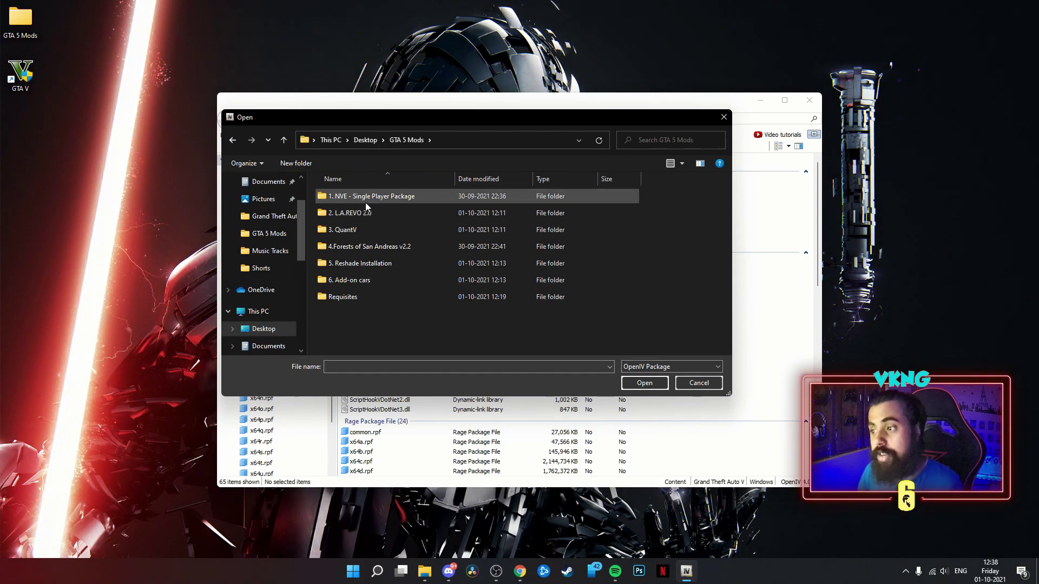
click(365, 200)
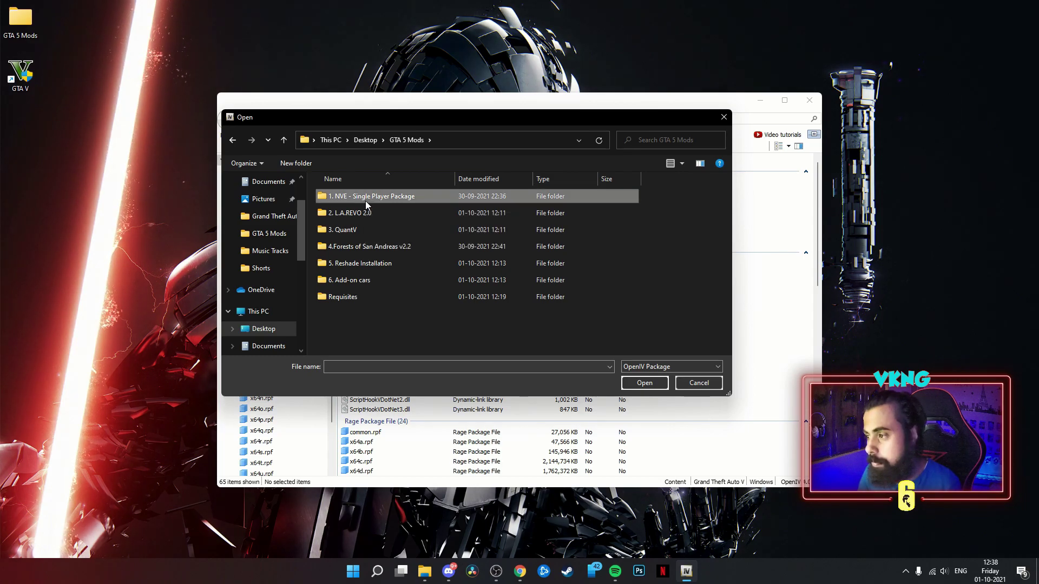
double_click(365, 201)
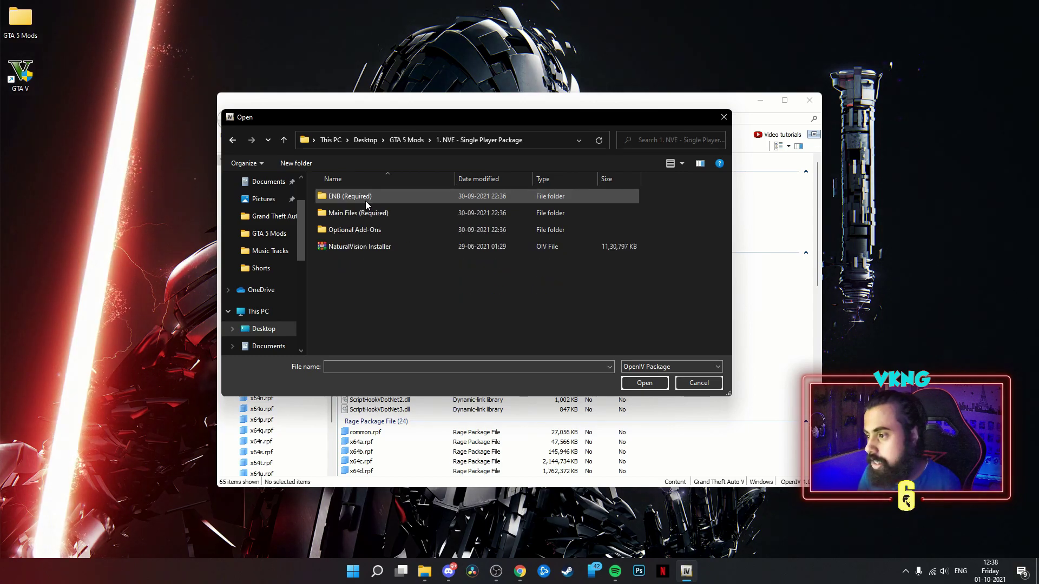
click(352, 250)
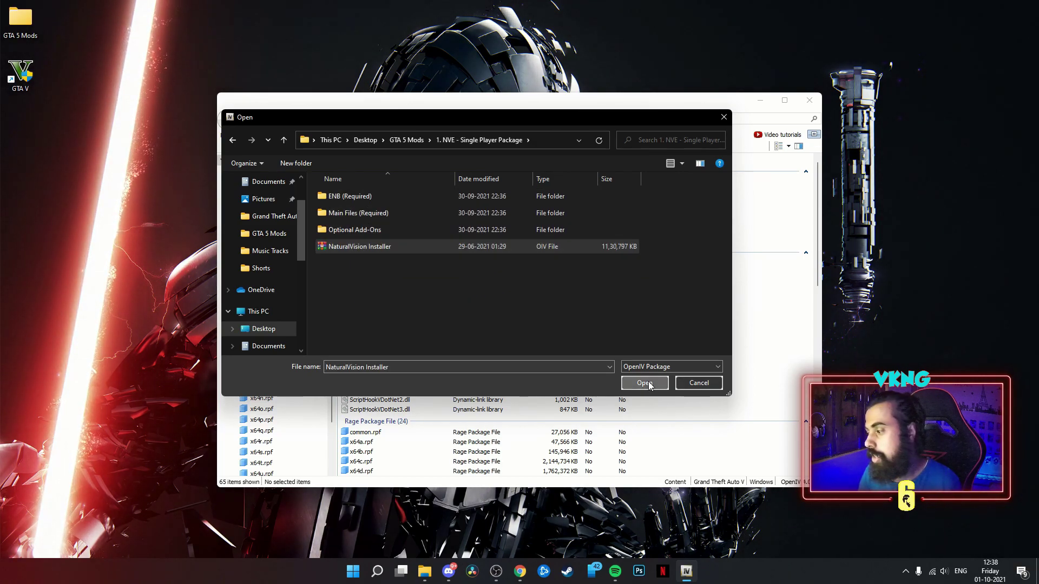
click(645, 384)
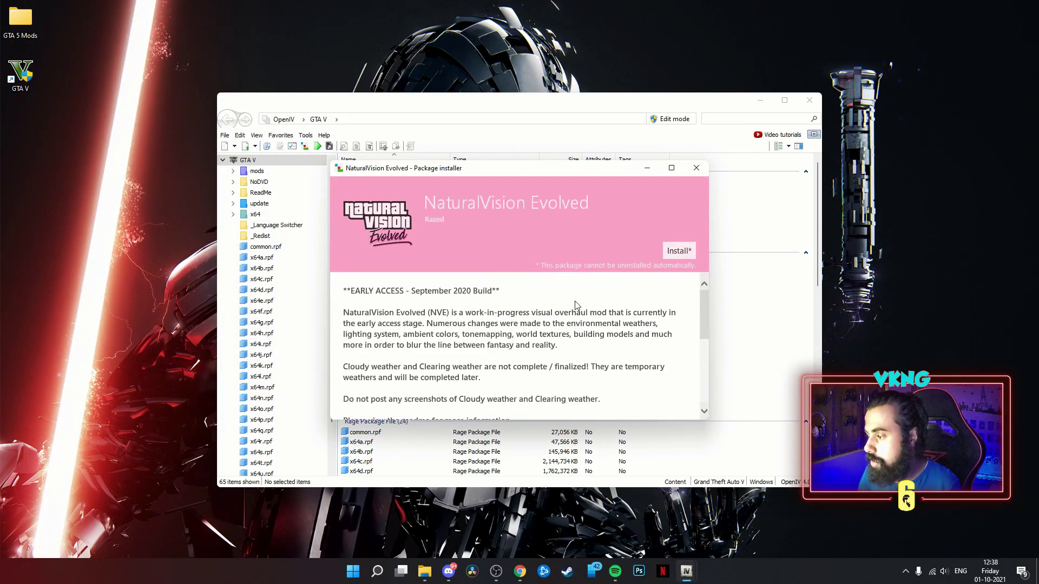
Install NaturalVision Evolved into the "mods" folder and close the package installer
click(680, 251)
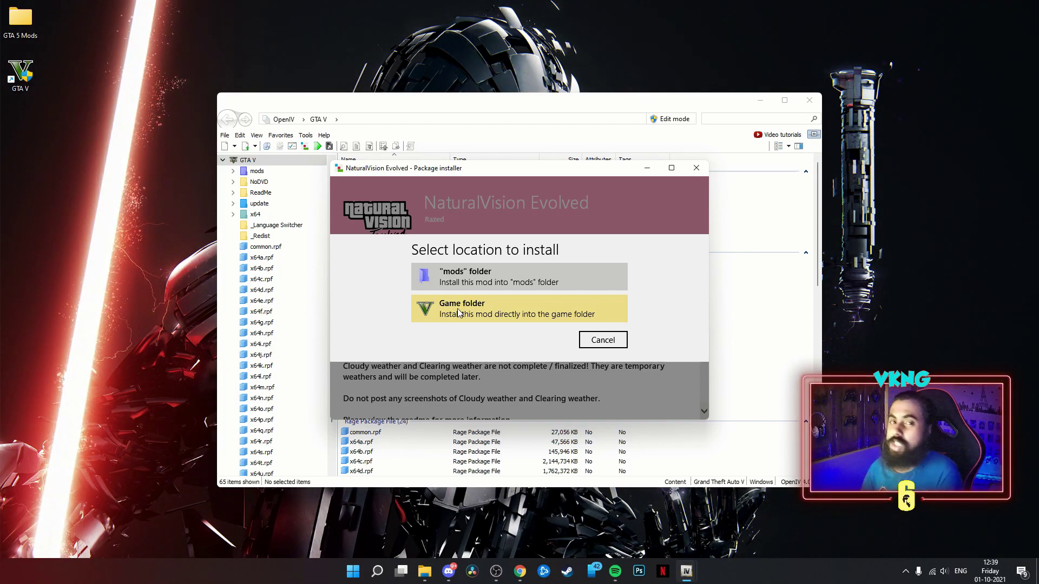
click(457, 279)
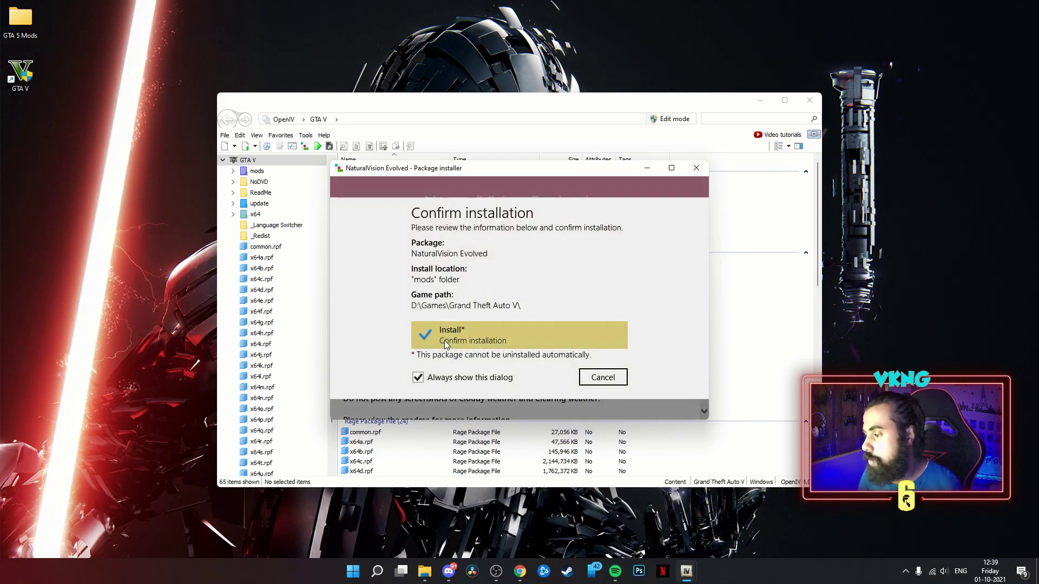
click(445, 345)
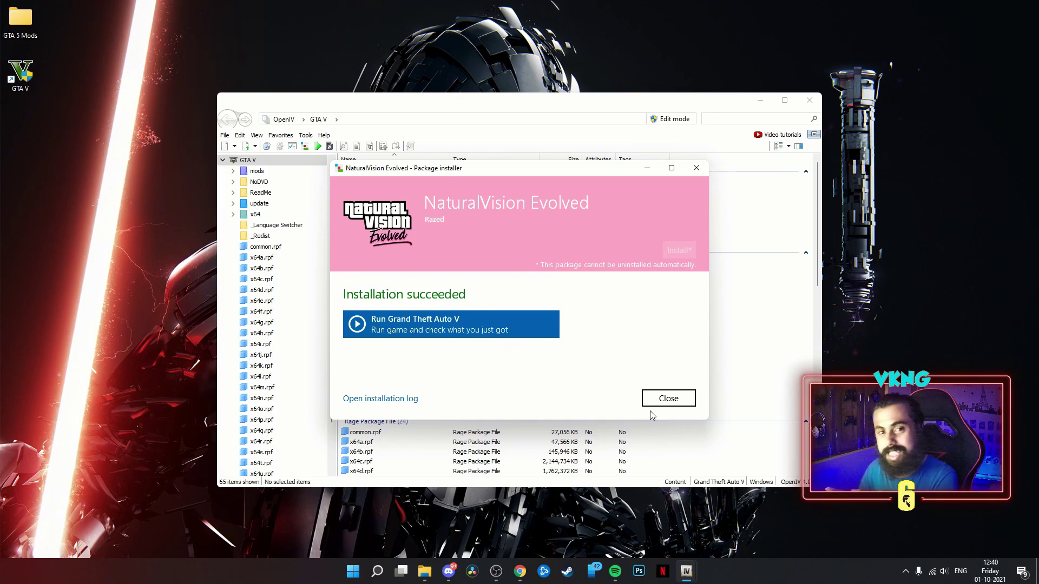
click(663, 403)
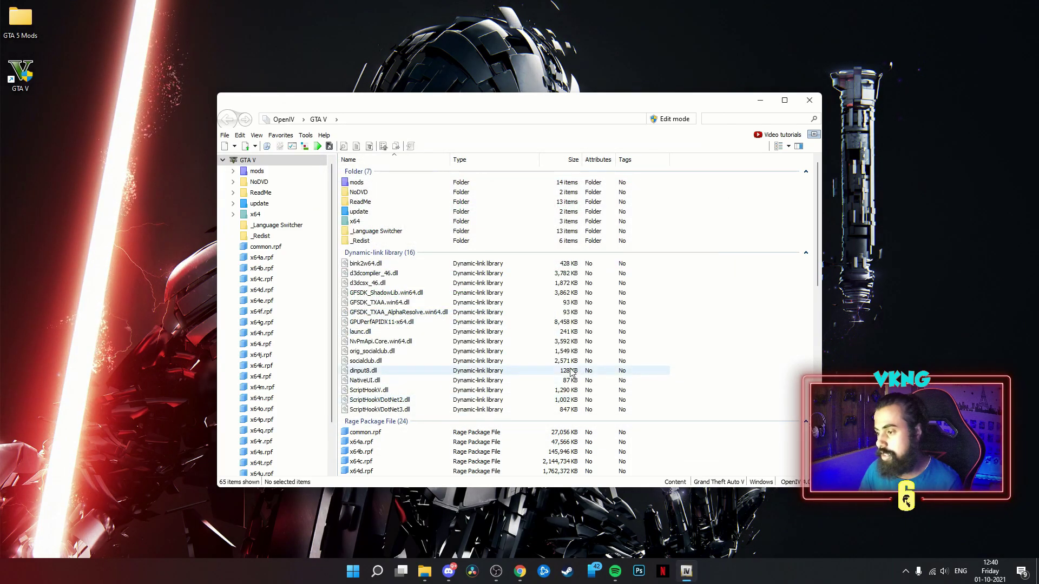
Copy dinput8.dll, timecyclemods.asi and the timecyclemods configuration file from the NVE package's Main Files (Required) folder
double_click(20, 19)
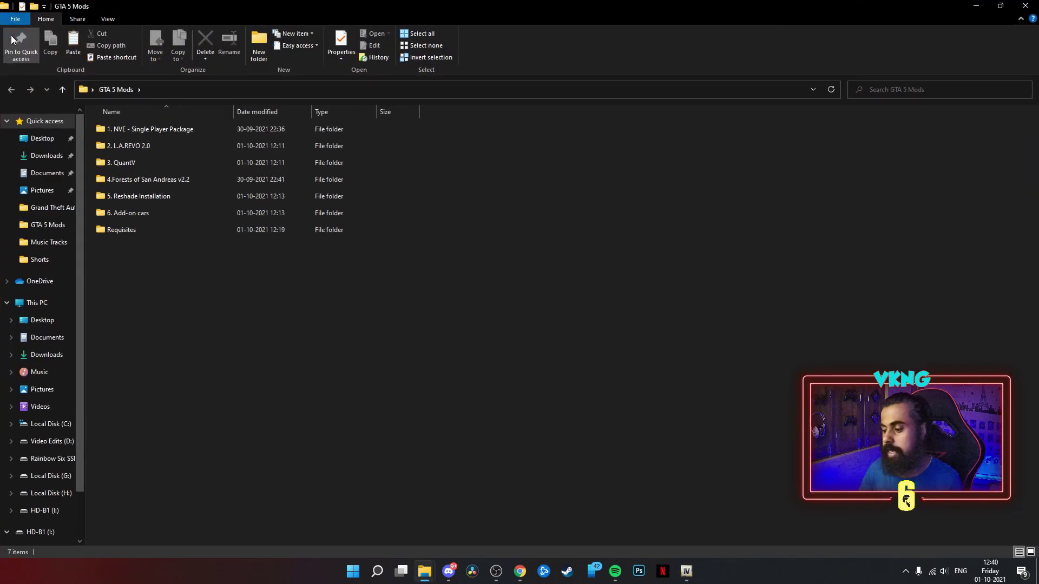
double_click(154, 130)
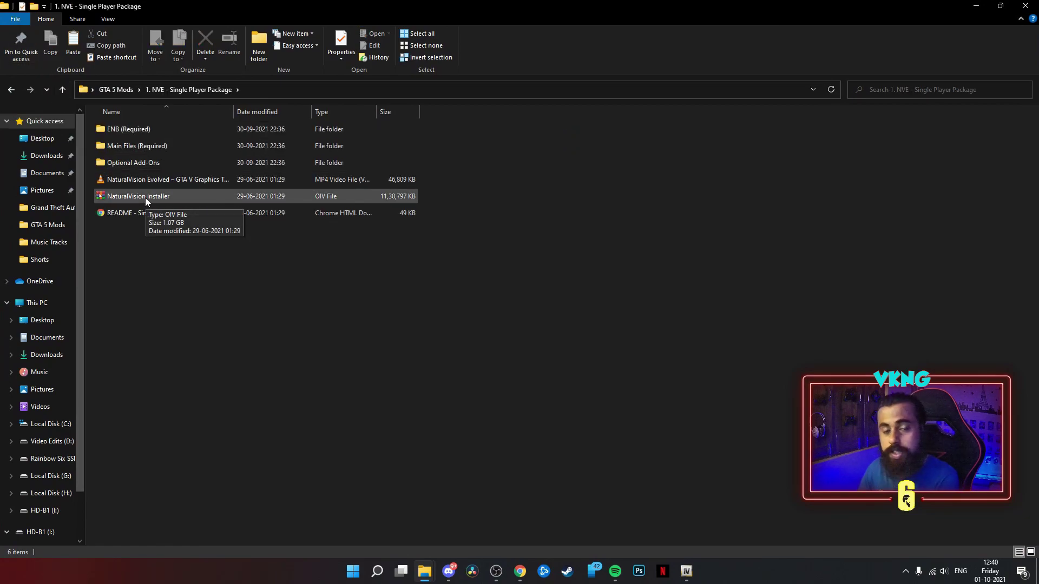
double_click(145, 146)
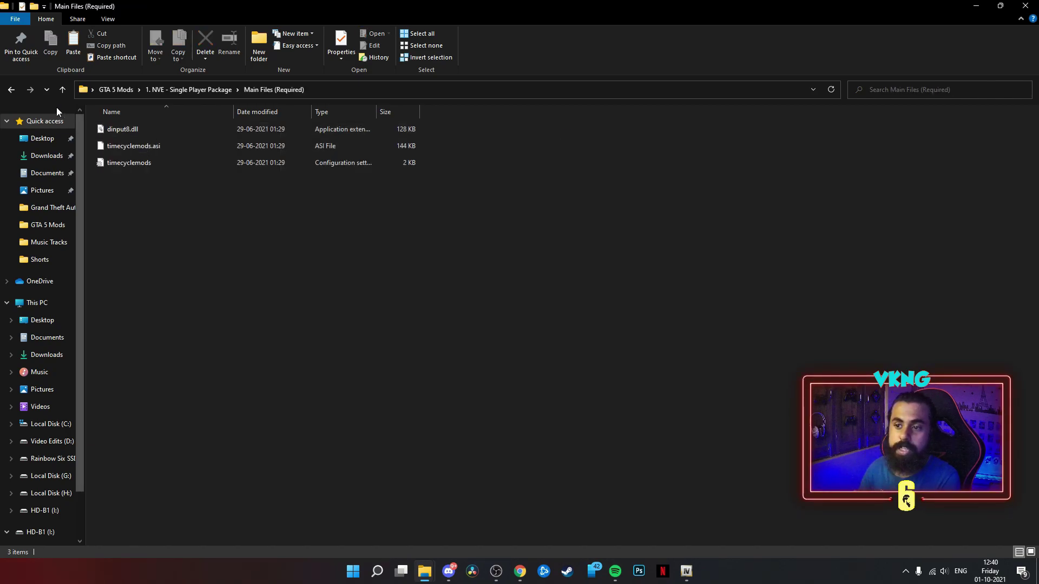
drag(142, 203, 121, 125)
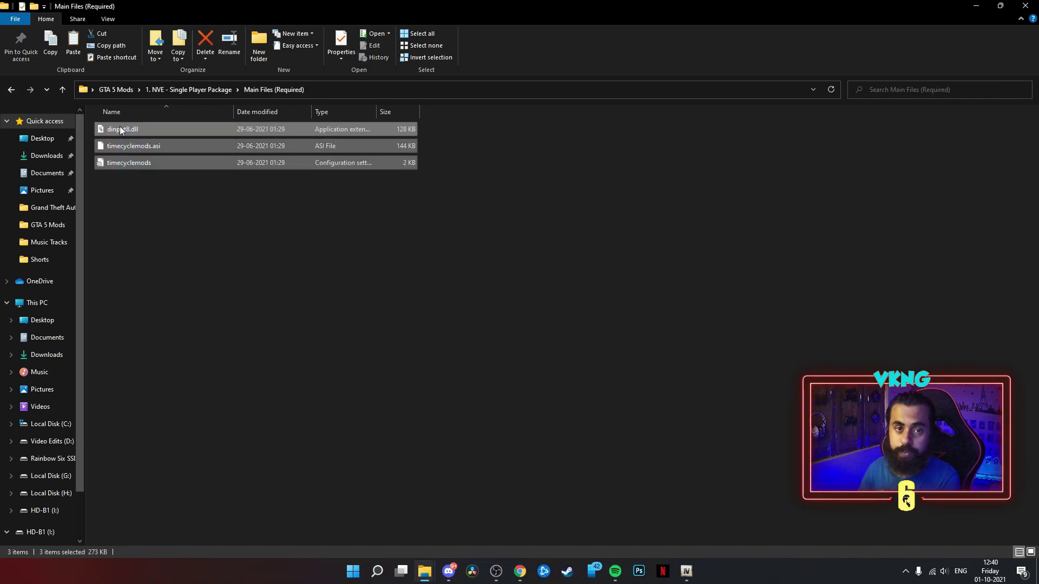
right_click(134, 144)
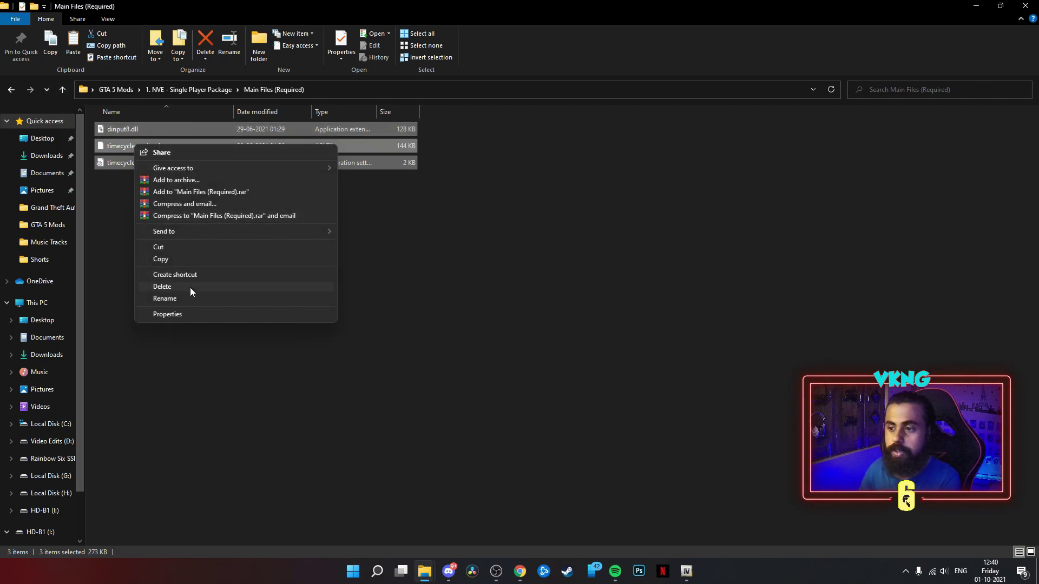
click(161, 259)
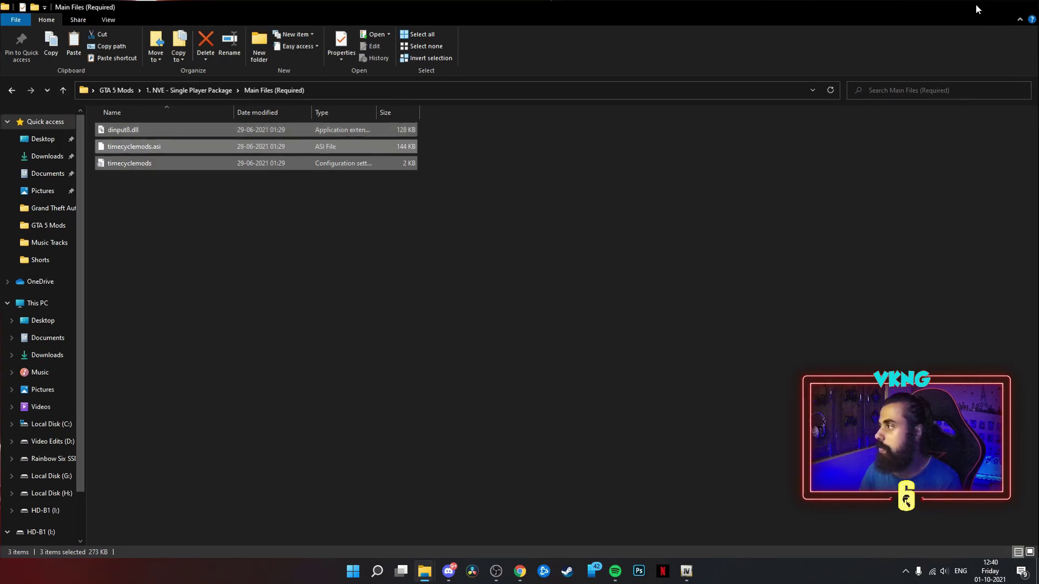
click(977, 5)
Paste the copied NVE main files into Games\Grand Theft Auto V on the D: drive, replacing the existing dinput8.dll, and close the folder window
mouse_move(424, 570)
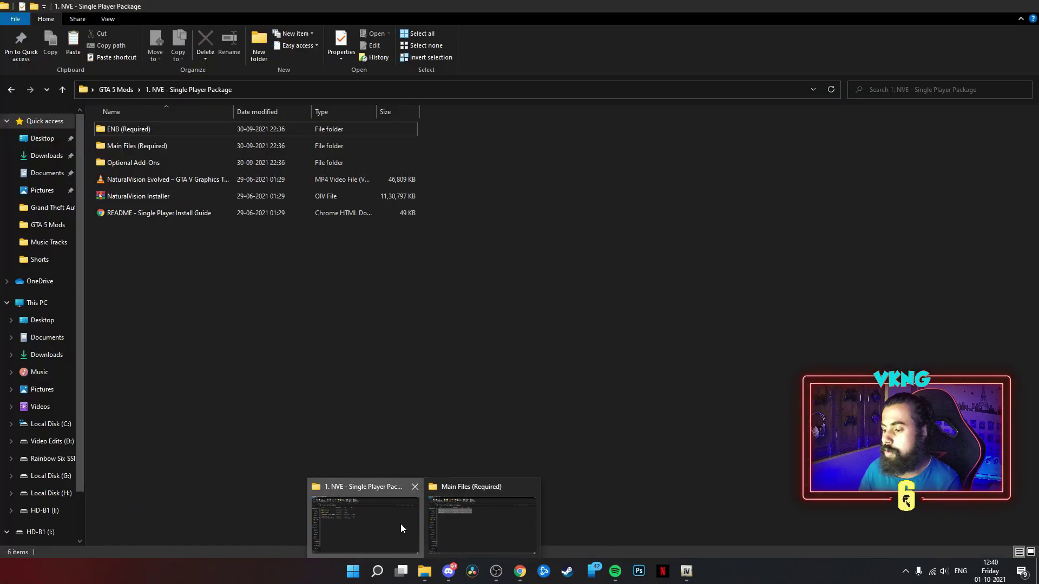
click(400, 523)
click(69, 438)
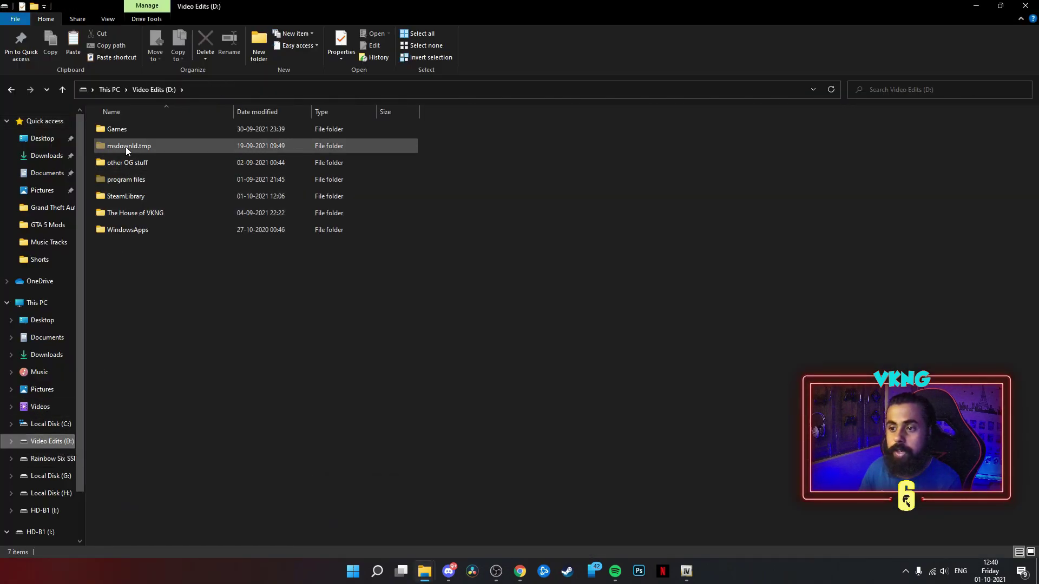
double_click(122, 131)
double_click(158, 184)
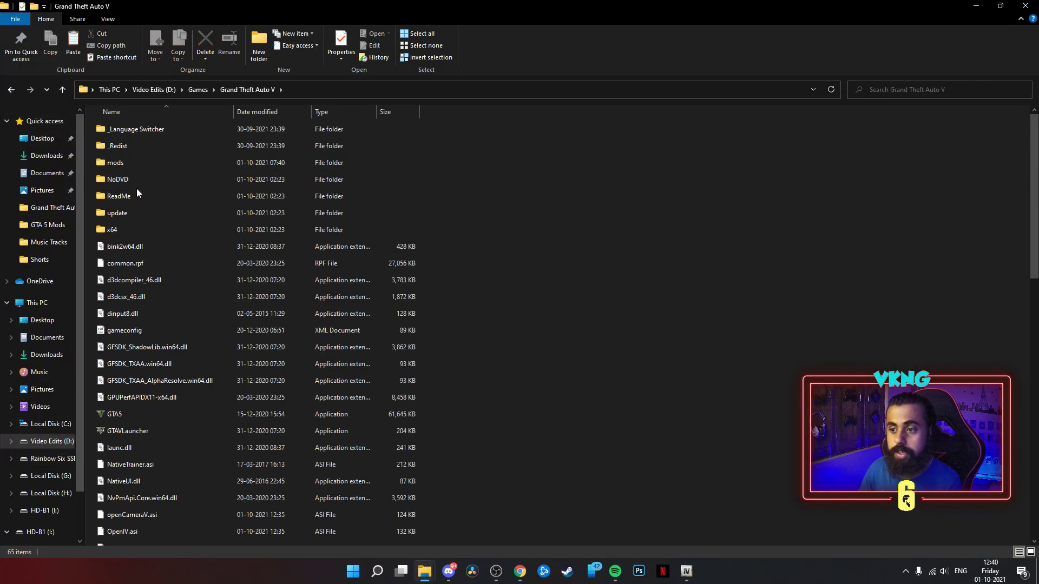
scroll(605, 355, down, 10)
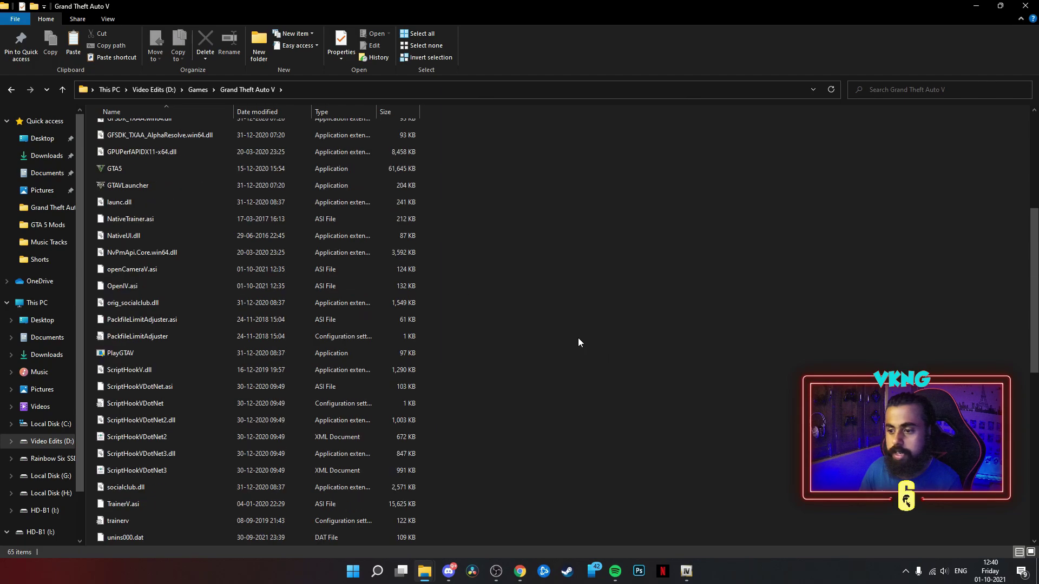
right_click(573, 246)
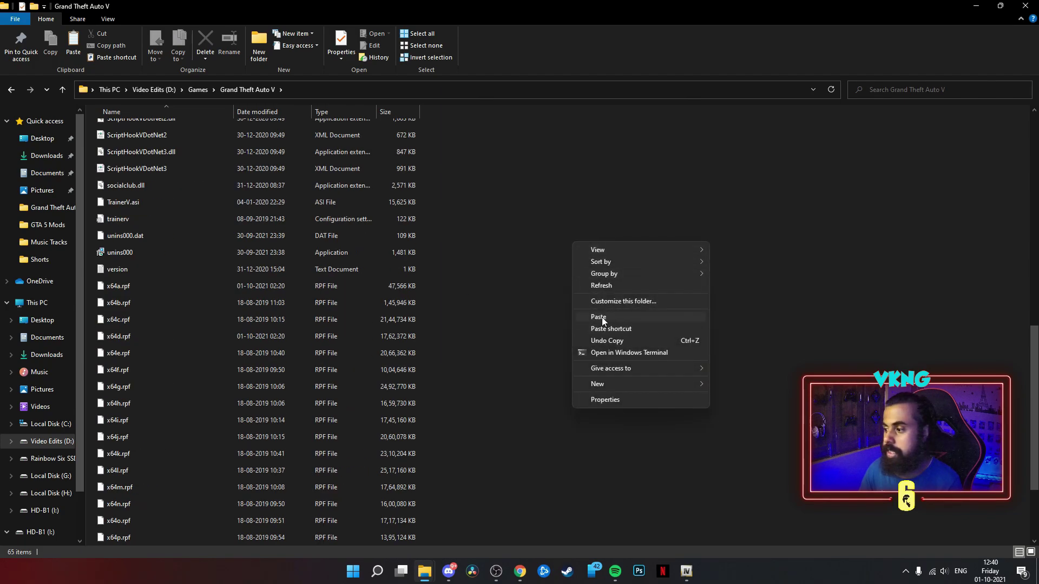
click(601, 317)
click(505, 206)
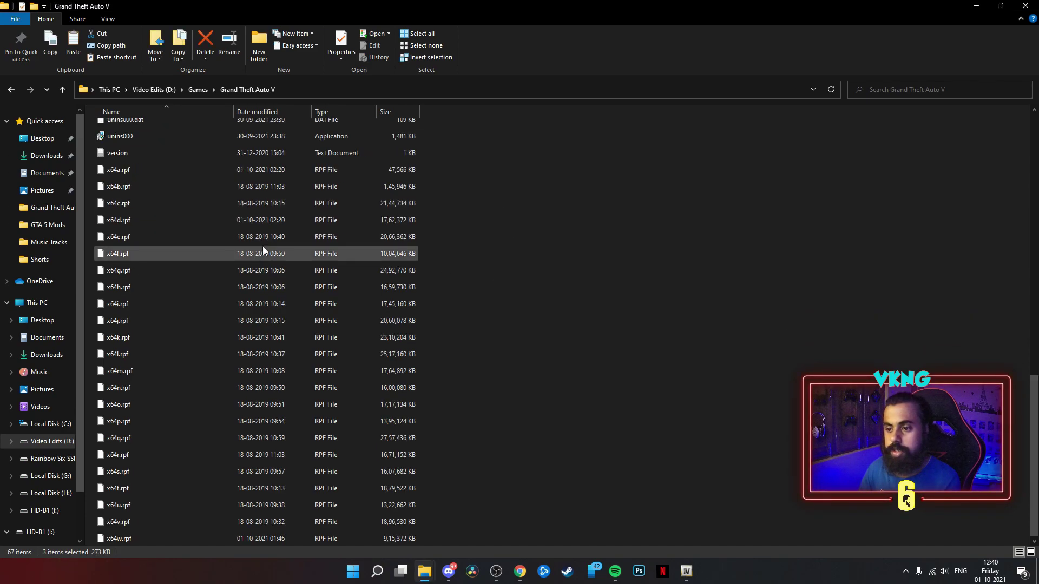
scroll(258, 261, up, 3)
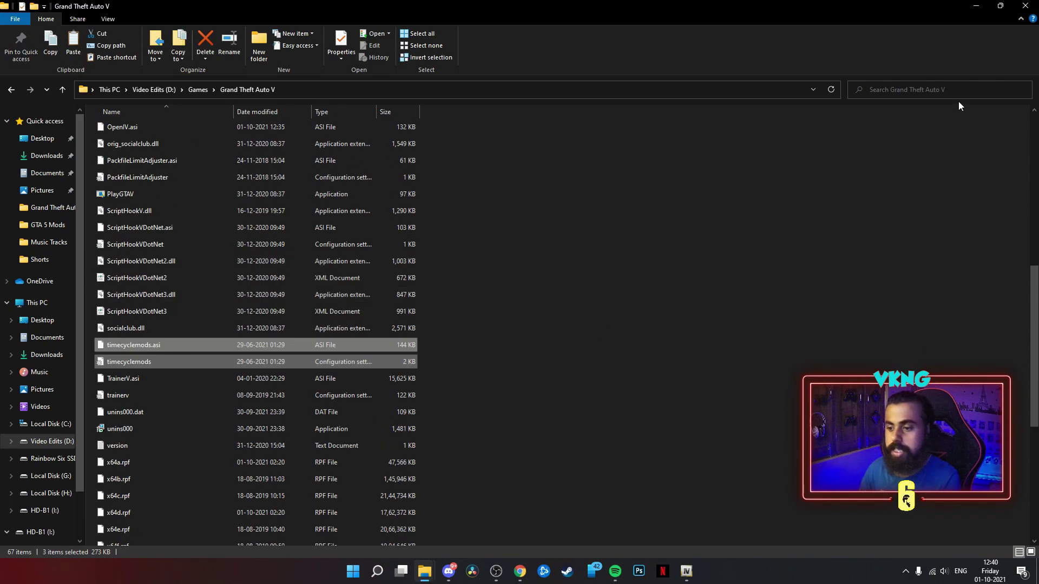
click(1023, 6)
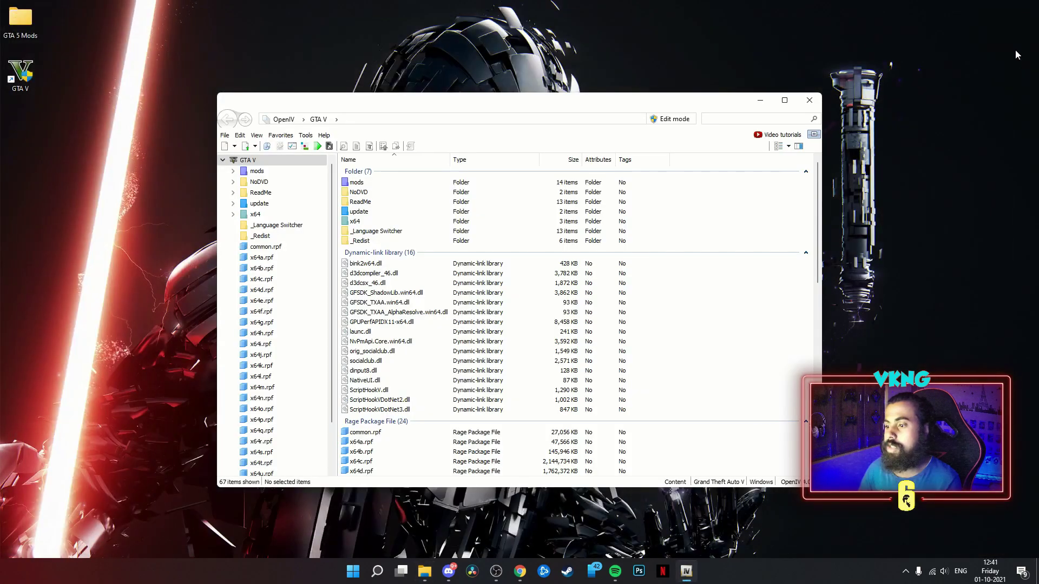
Copy the enbseries folder and all the other files from the NVE package's ENB (Required) > (1) Ultra Settings Preset folder
mouse_move(424, 571)
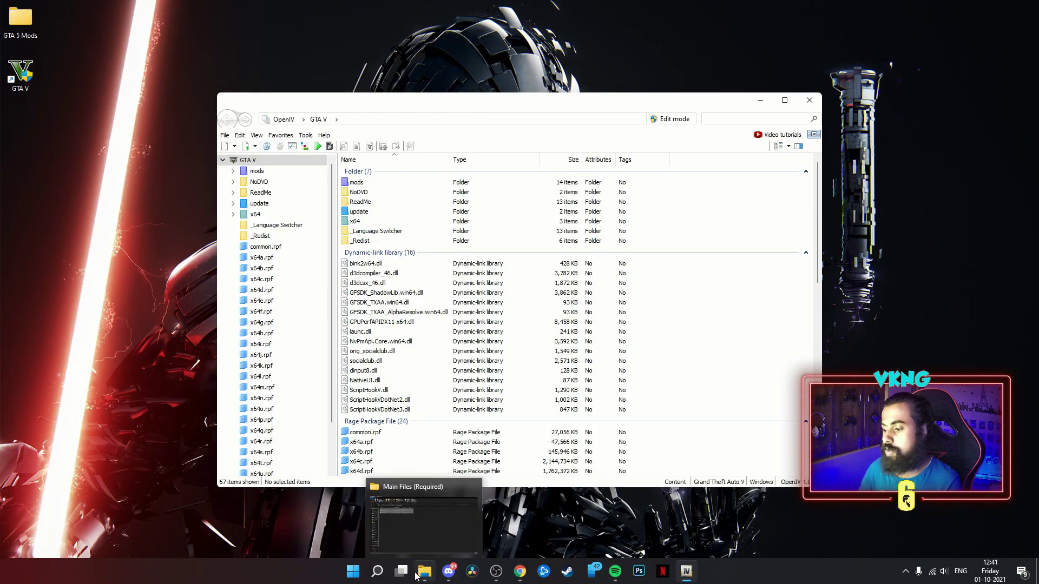
click(416, 551)
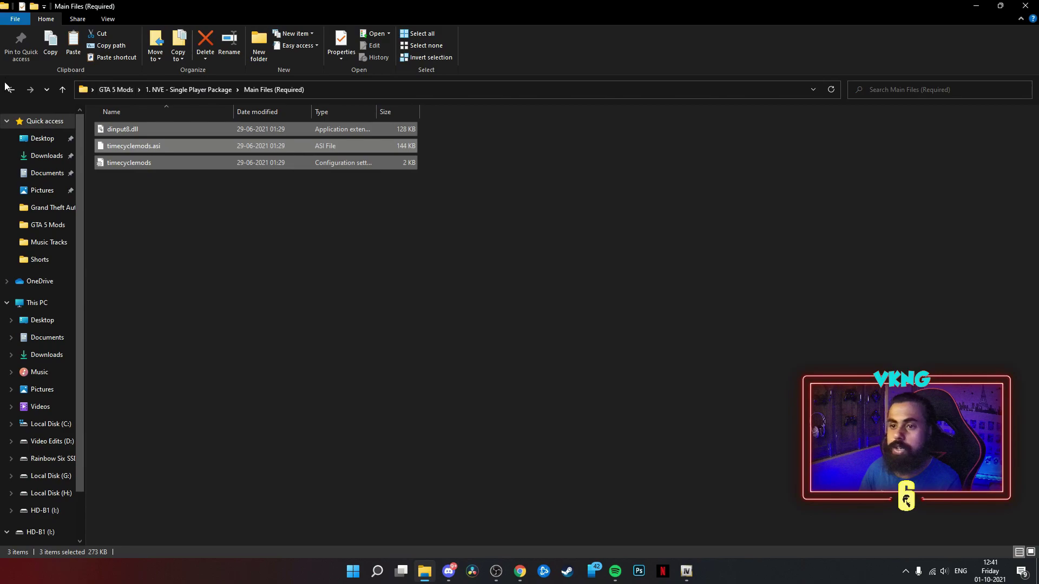
click(14, 91)
click(125, 131)
double_click(125, 132)
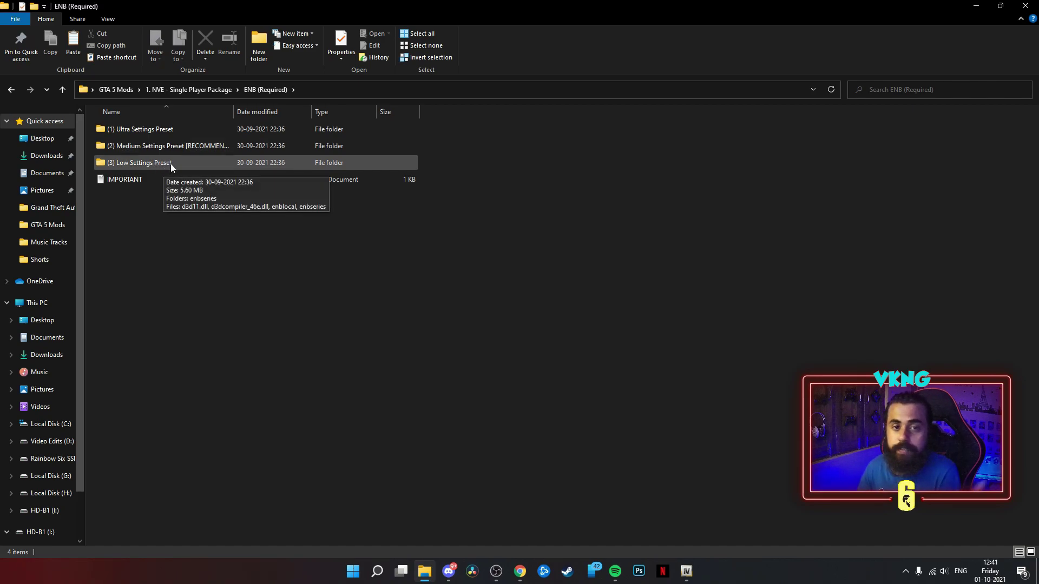
double_click(160, 130)
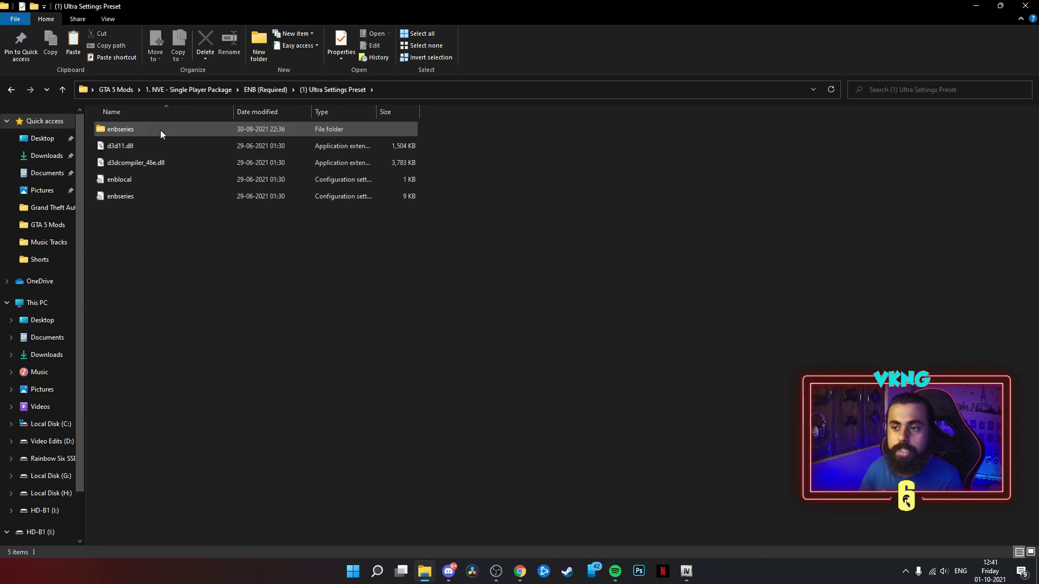
drag(155, 271, 117, 129)
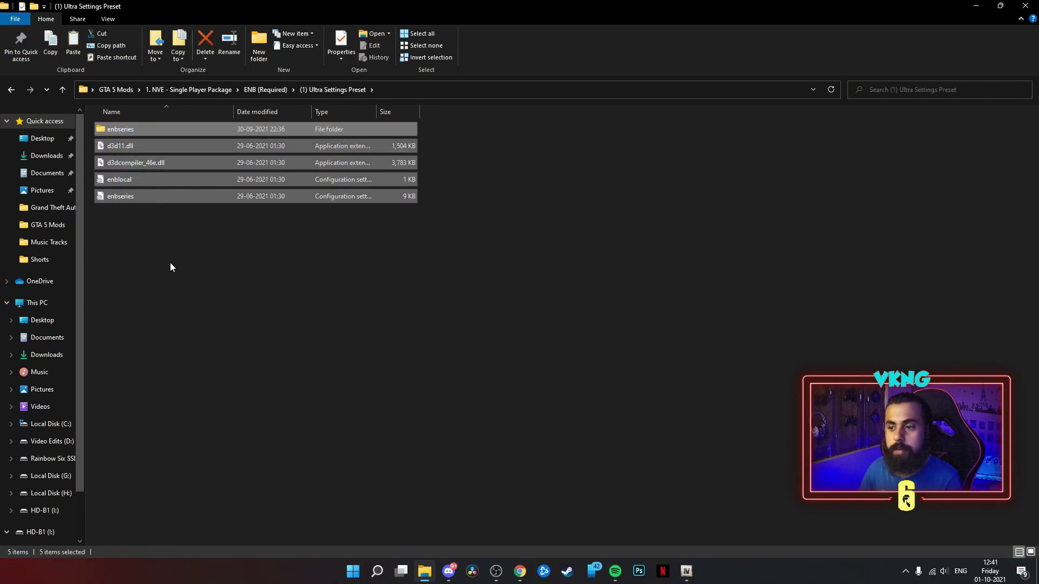
right_click(121, 132)
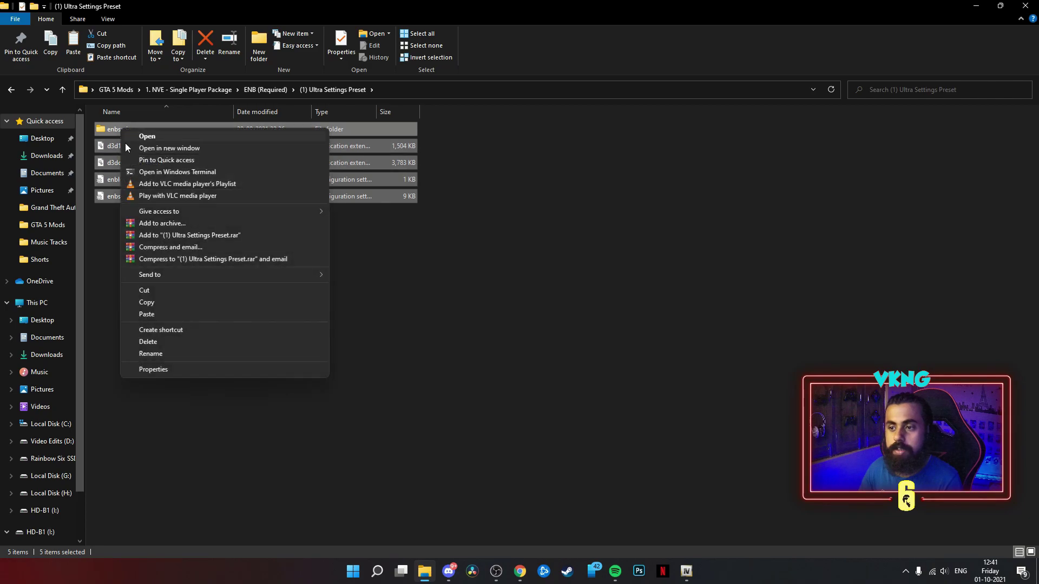
click(151, 302)
Paste the copied Ultra preset ENB files into Games\Grand Theft Auto V on the D: drive and close the folder window
click(10, 92)
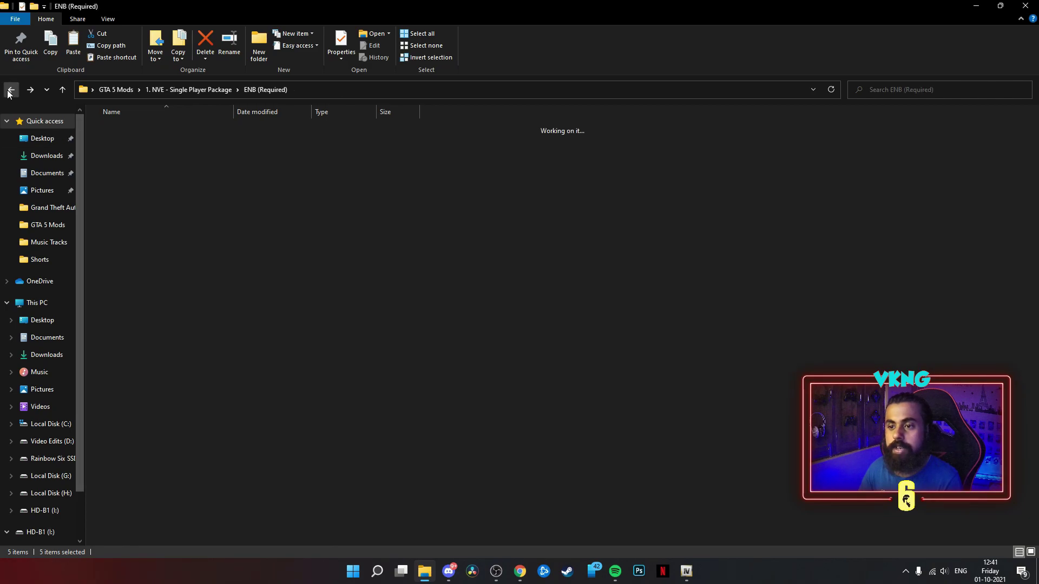
click(10, 92)
click(52, 441)
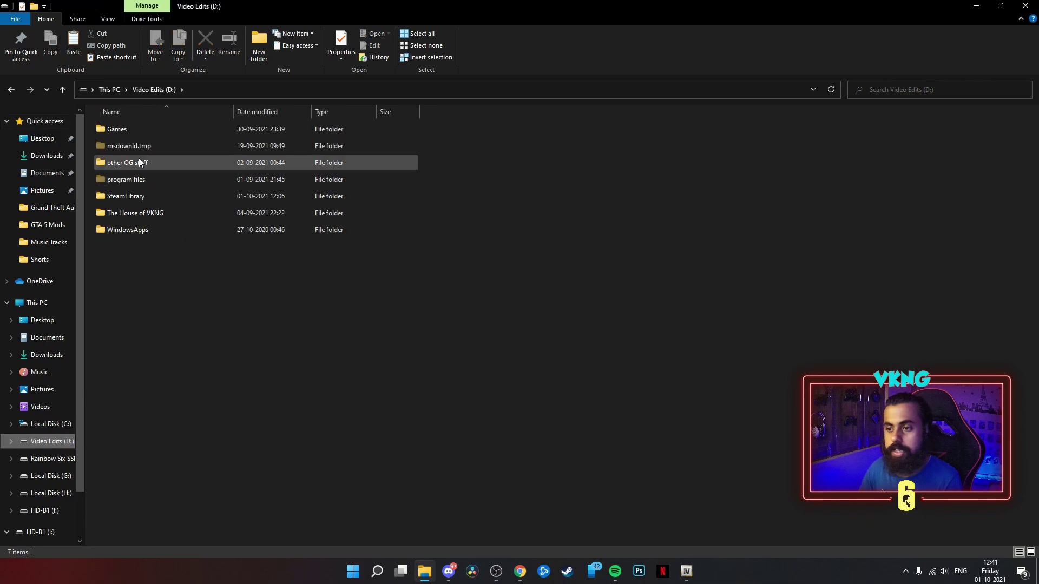
double_click(114, 129)
click(144, 181)
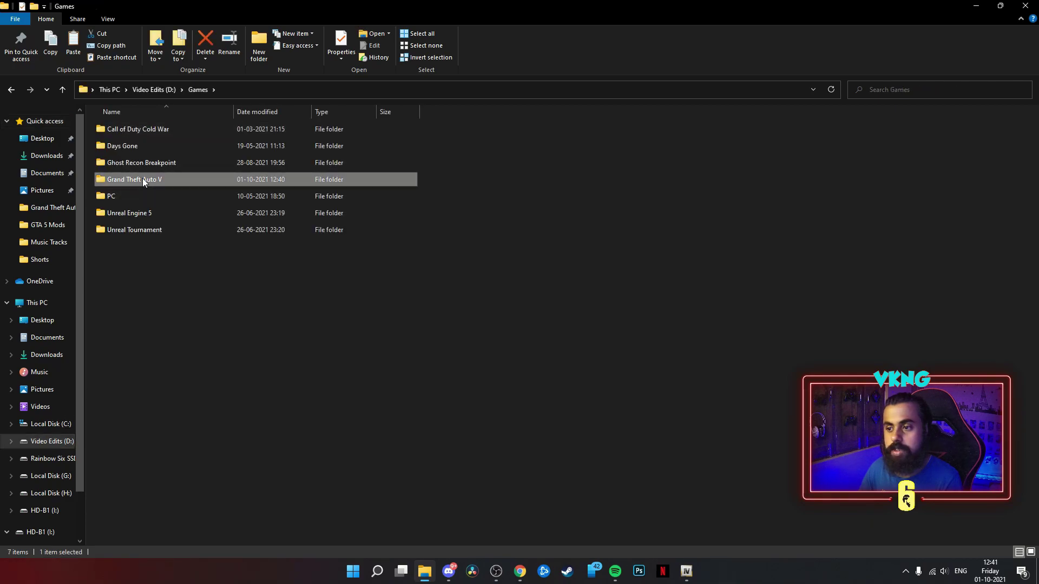
double_click(144, 181)
right_click(666, 252)
click(692, 328)
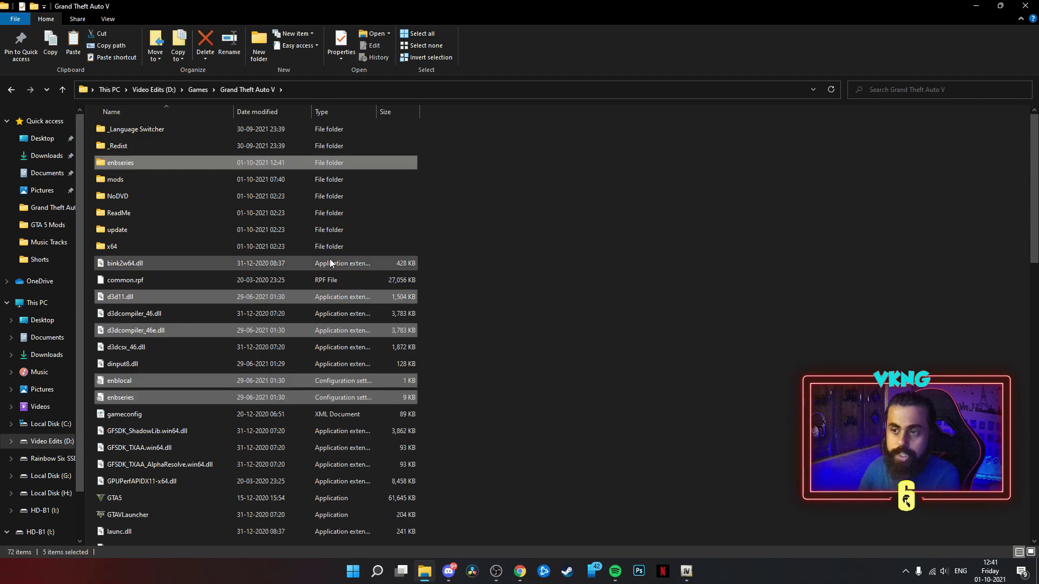
click(576, 352)
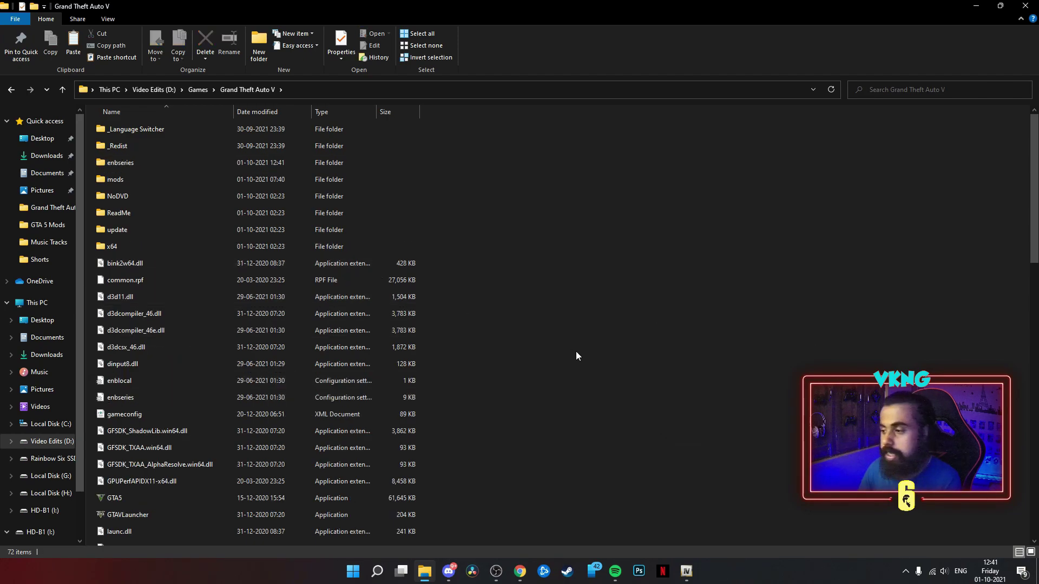
click(1025, 6)
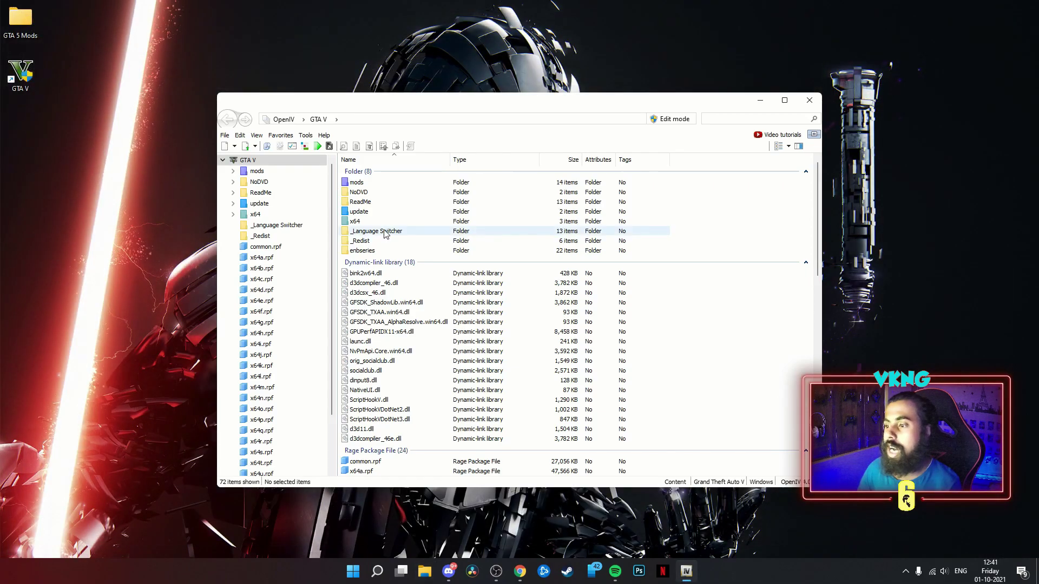
Load the INSTALL - Performance Boost package from the NVE Optional Add-Ons folder into OpenIV's Package Installer
click(309, 136)
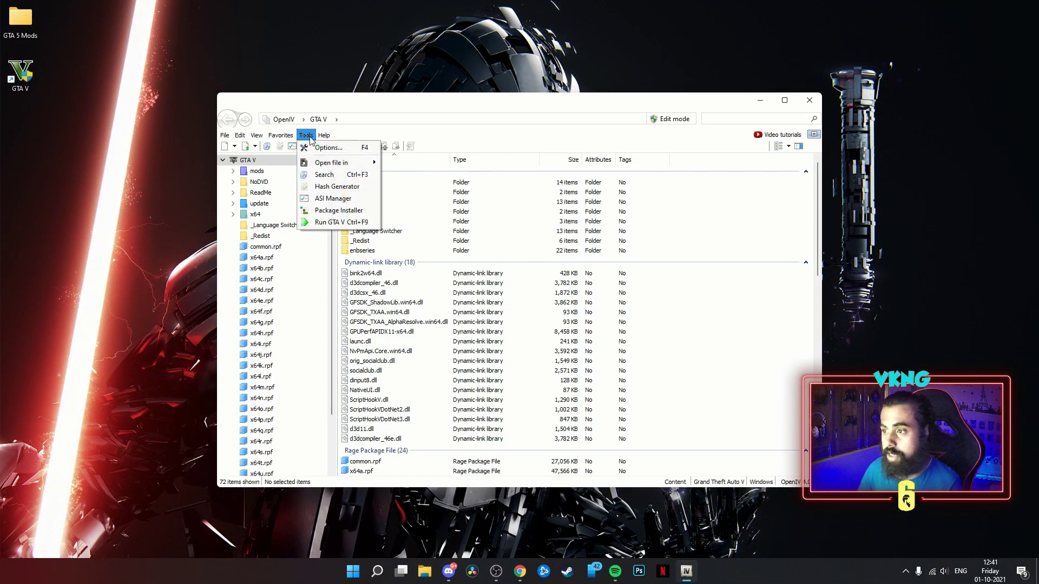
click(334, 212)
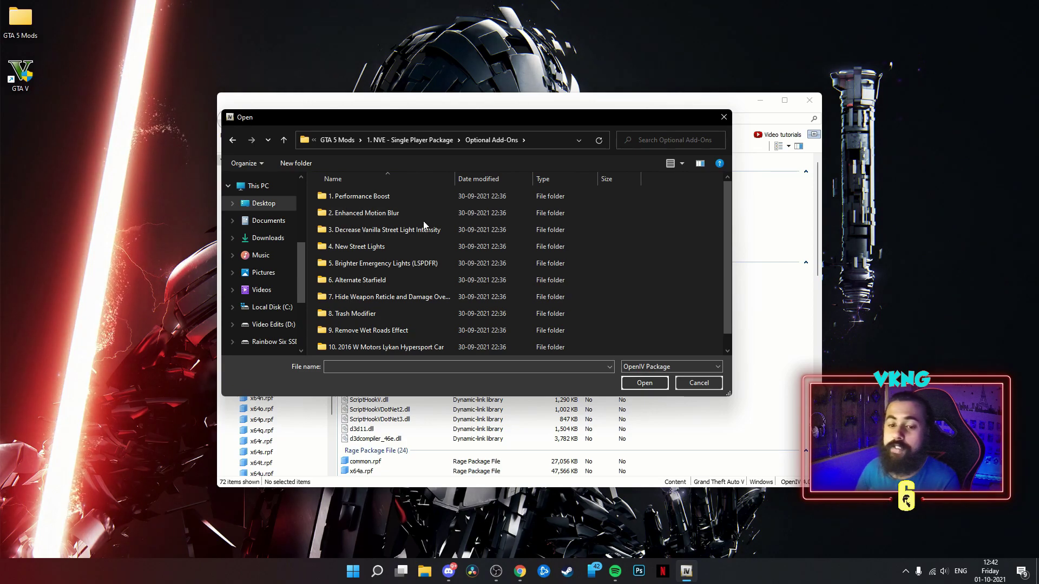
double_click(381, 201)
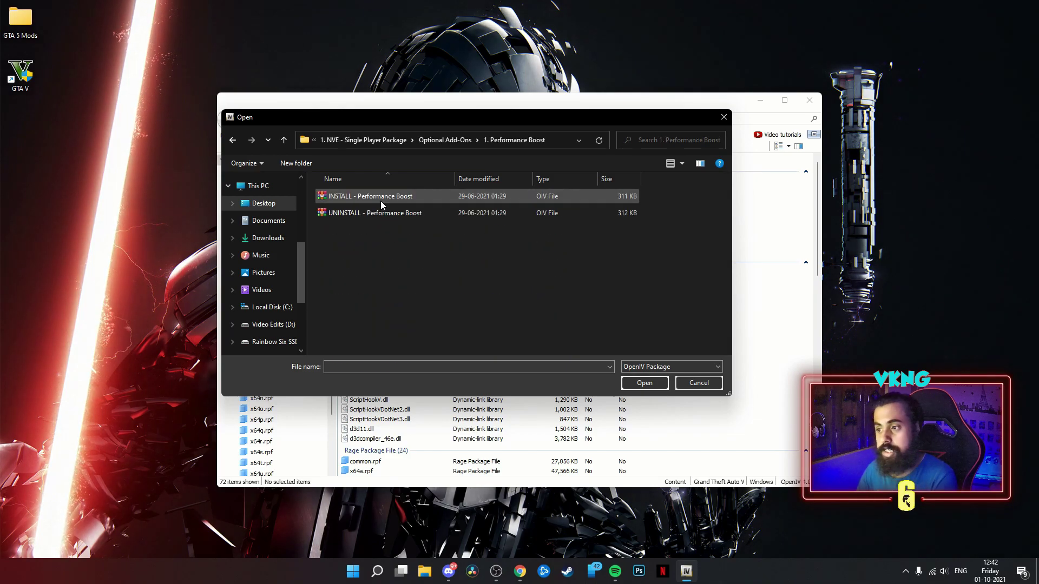
click(381, 201)
click(623, 385)
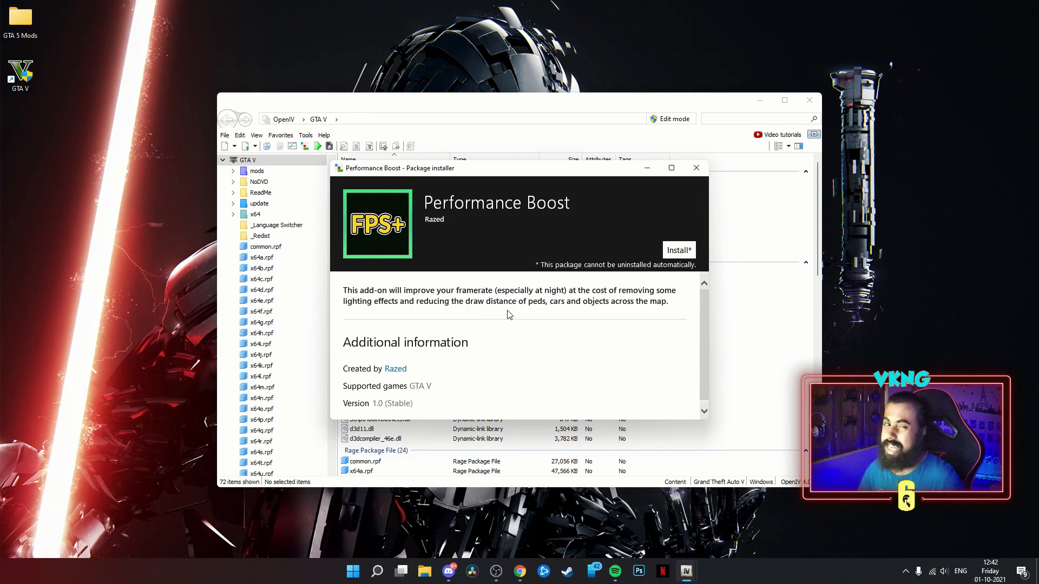
Install the Performance Boost add-on into the "mods" folder and close the package installer
click(677, 249)
click(489, 277)
click(449, 336)
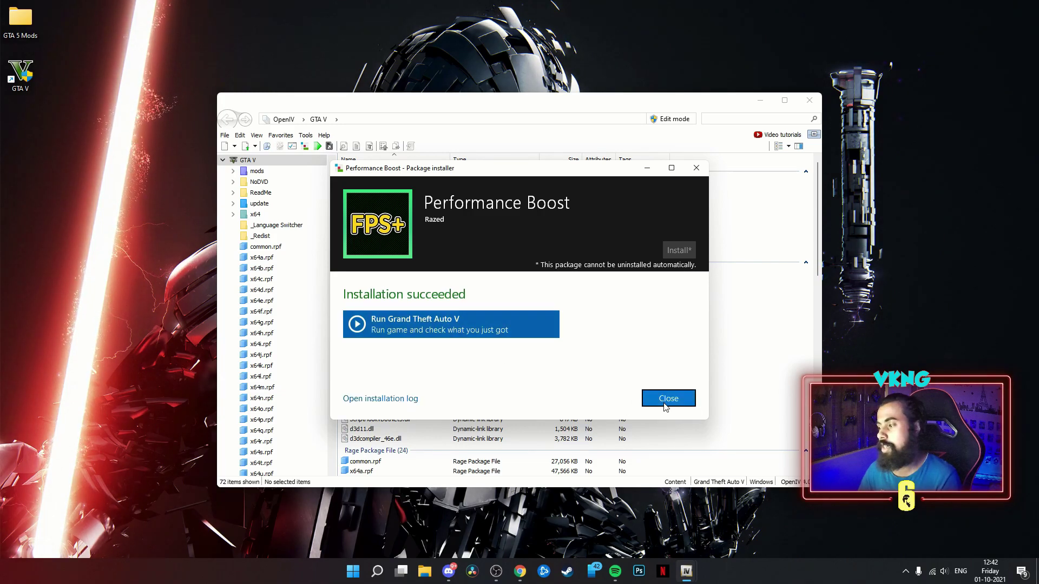
click(665, 404)
Load the (3) High Intensity package from Optional Add-Ons > 2. Enhanced Motion Blur into the Package Installer
click(305, 135)
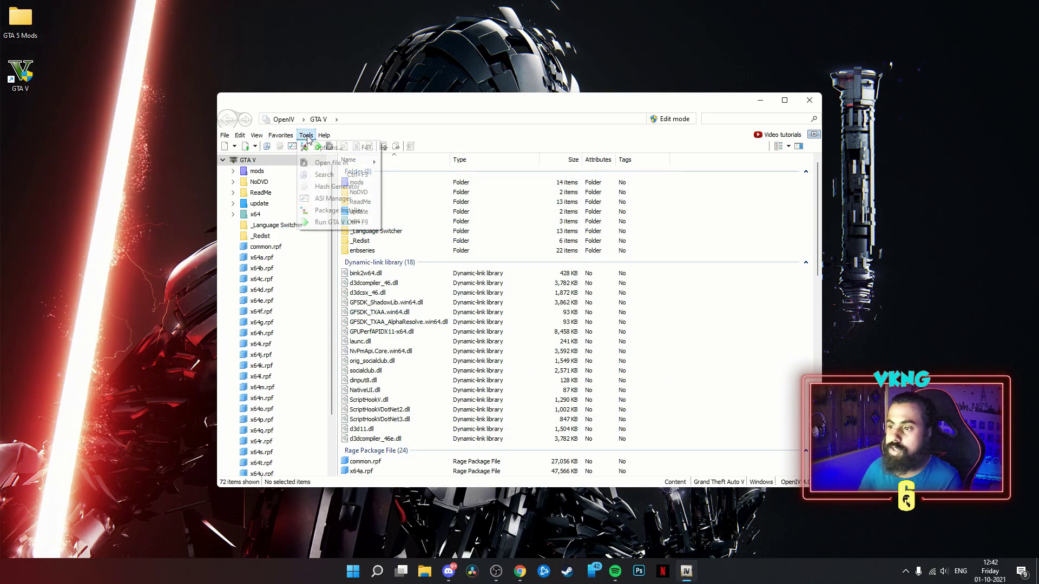
click(333, 211)
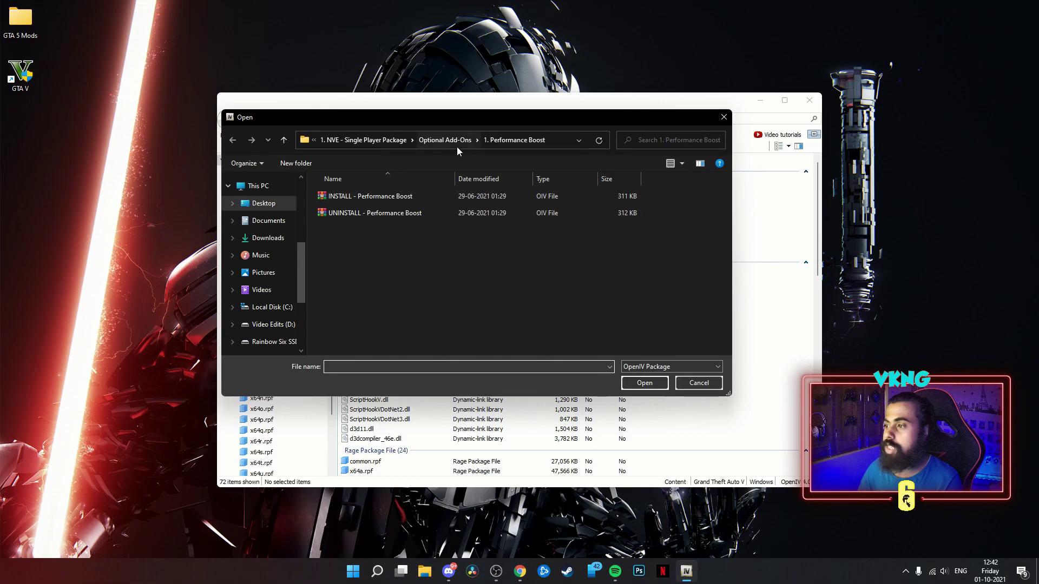
click(455, 142)
double_click(342, 213)
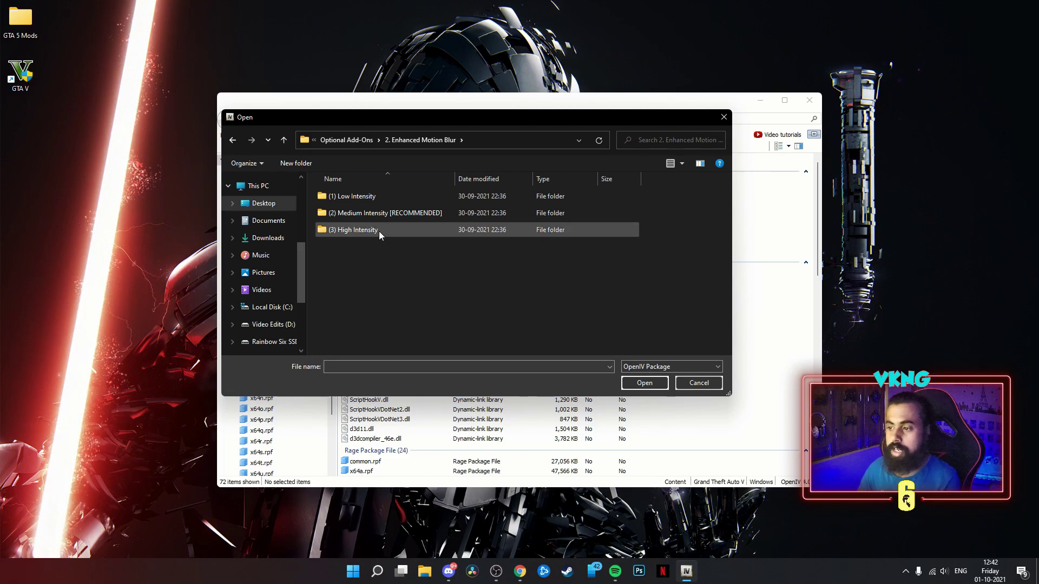
double_click(379, 231)
click(354, 198)
click(641, 381)
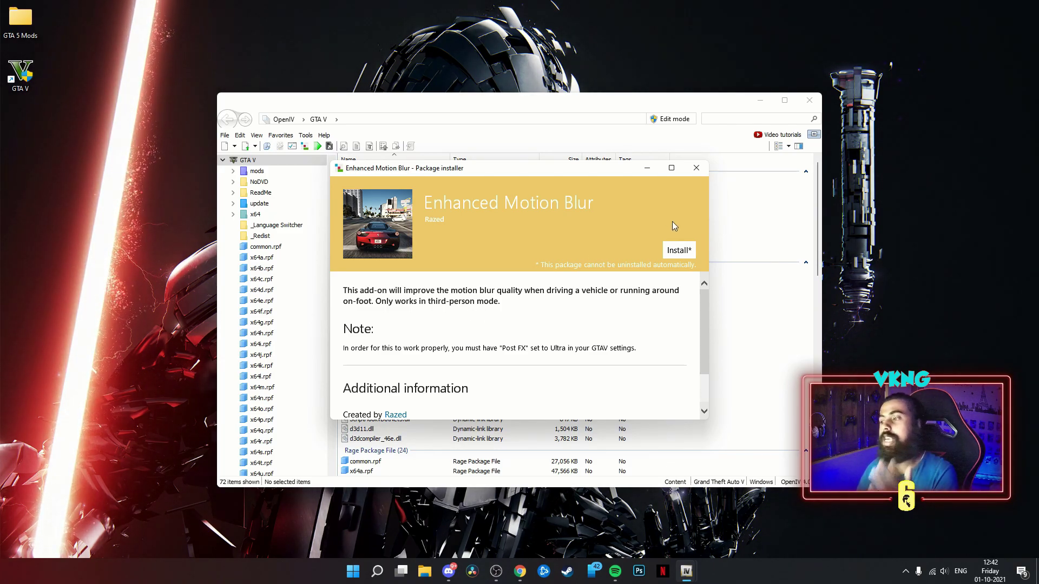
Install the Enhanced Motion Blur add-on into the "mods" folder and close the package installer
click(670, 251)
click(494, 276)
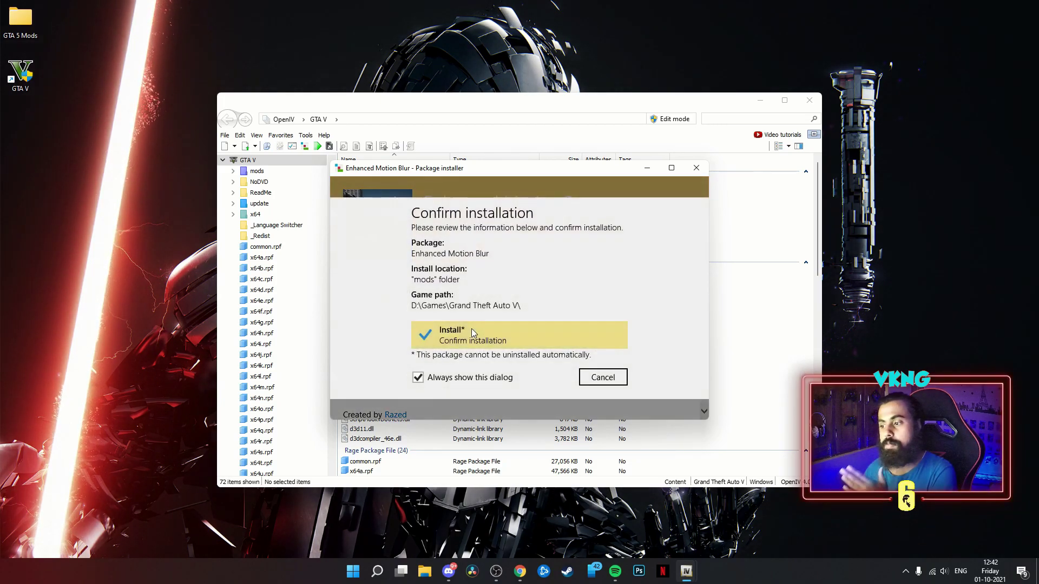
click(475, 331)
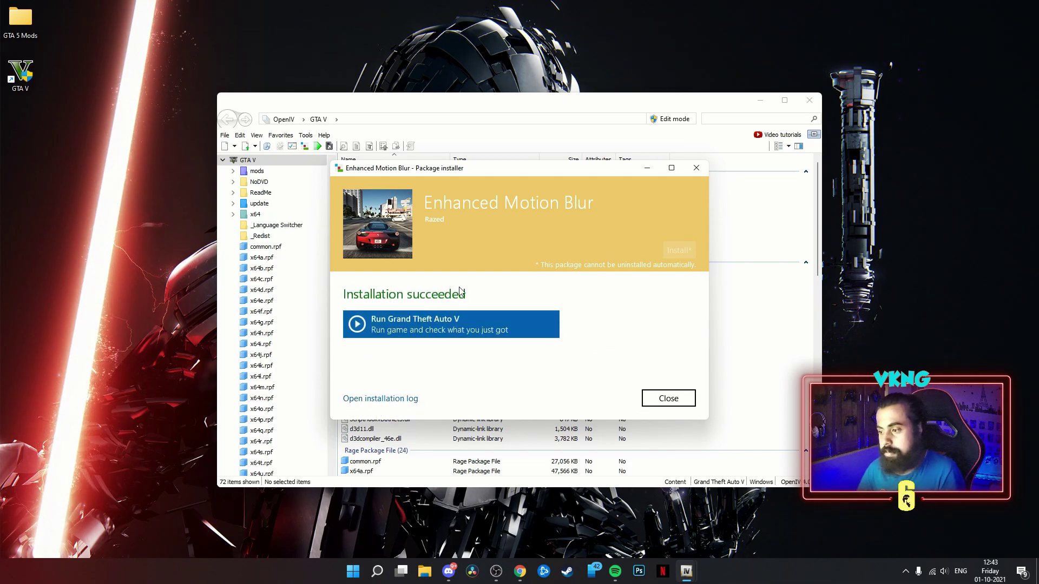
click(666, 400)
Load the INSTALL - Decrease Vanilla Street Light Intensity package from the Optional Add-Ons folder into the Package Installer
click(311, 136)
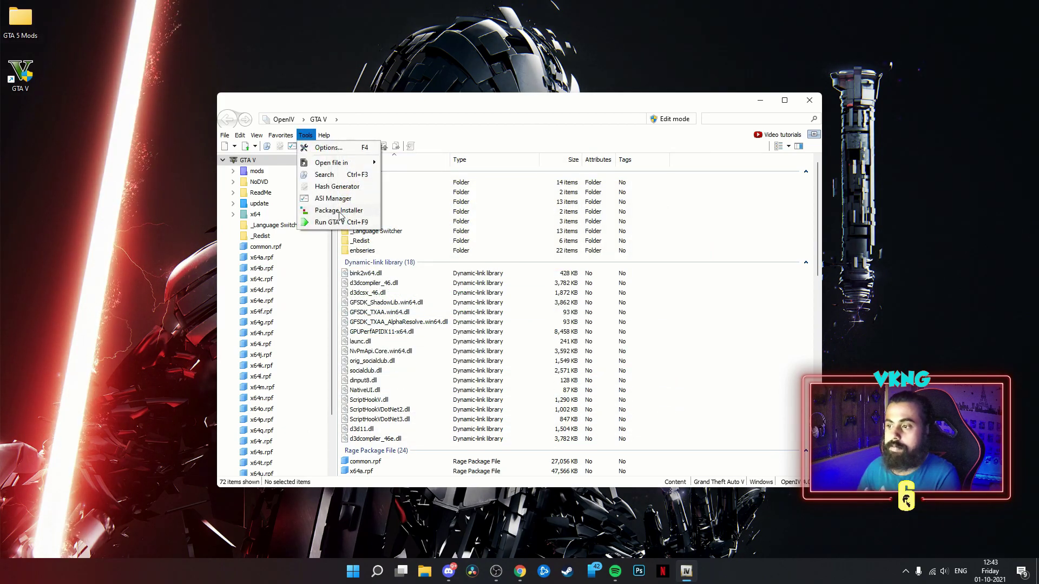
click(338, 210)
click(405, 141)
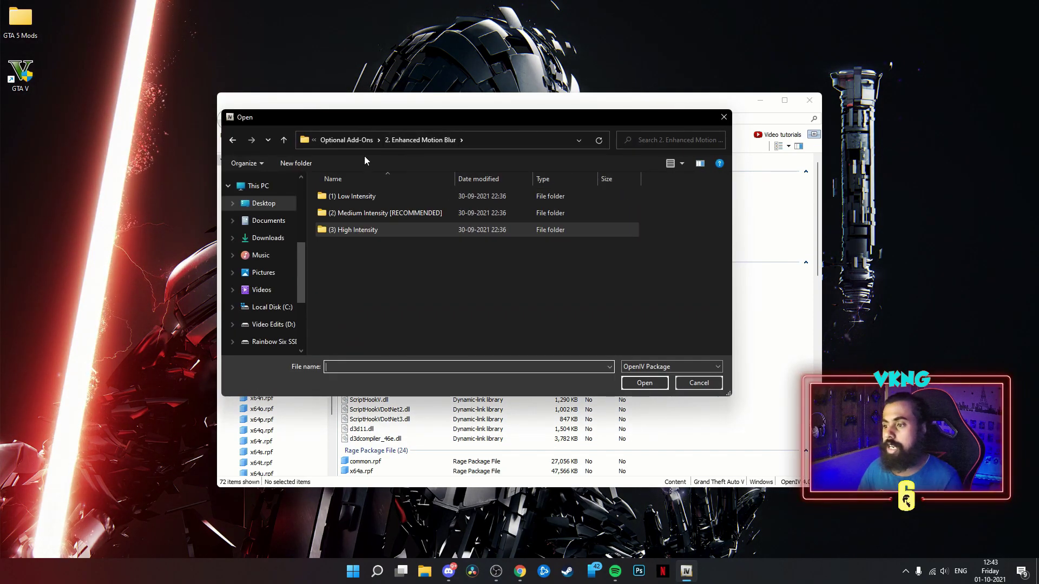
click(355, 141)
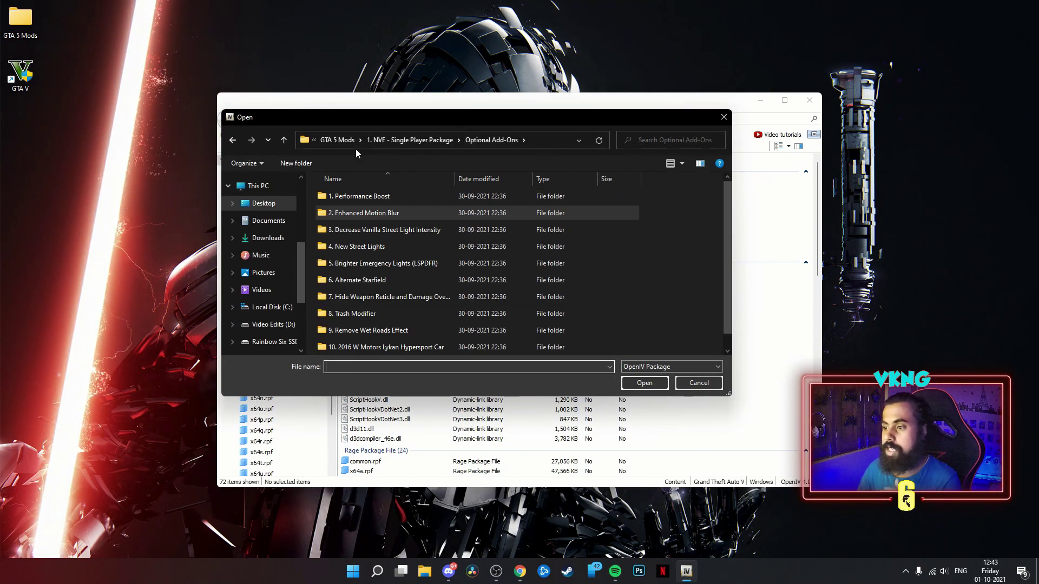
double_click(377, 232)
click(350, 195)
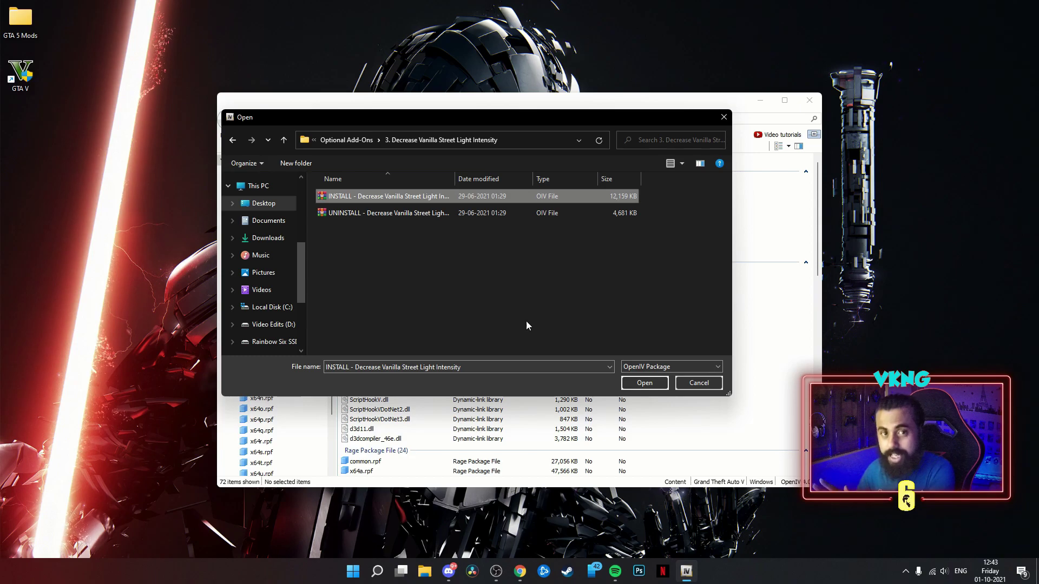
click(631, 383)
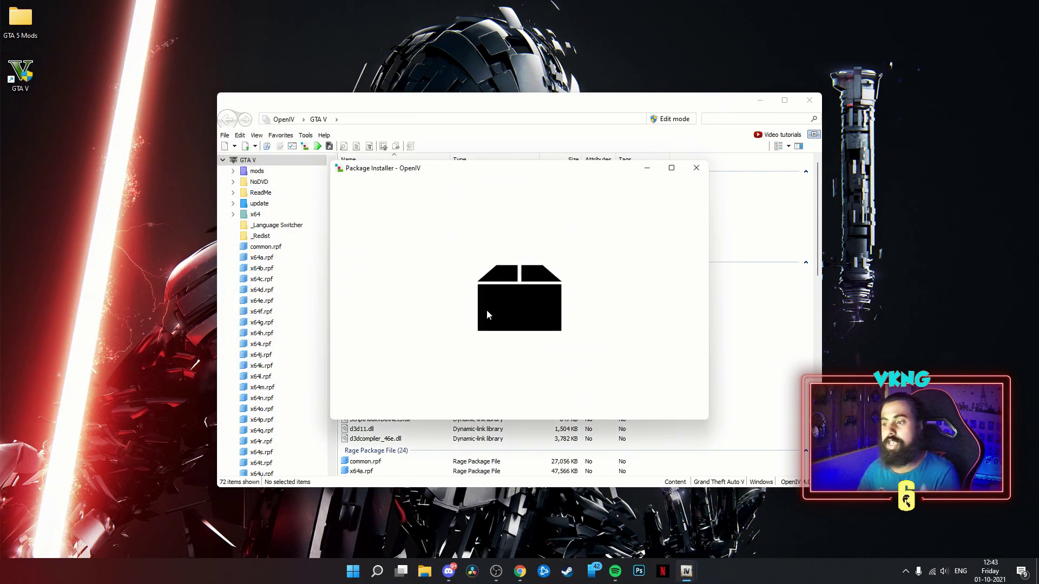
Install the Decrease Vanilla Street Light Intensity add-on into the "mods" folder and close the package installer
click(673, 254)
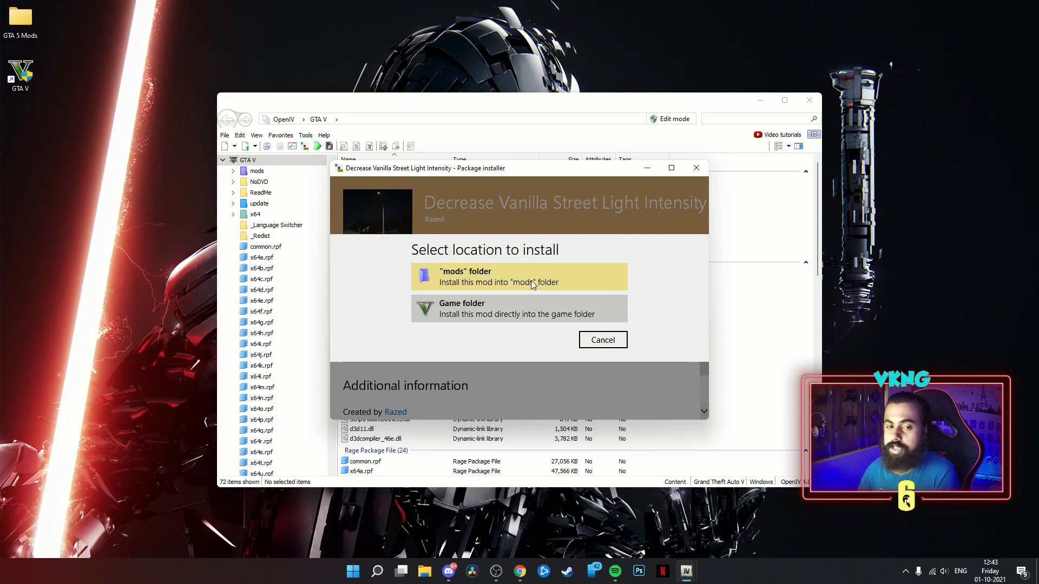
click(496, 283)
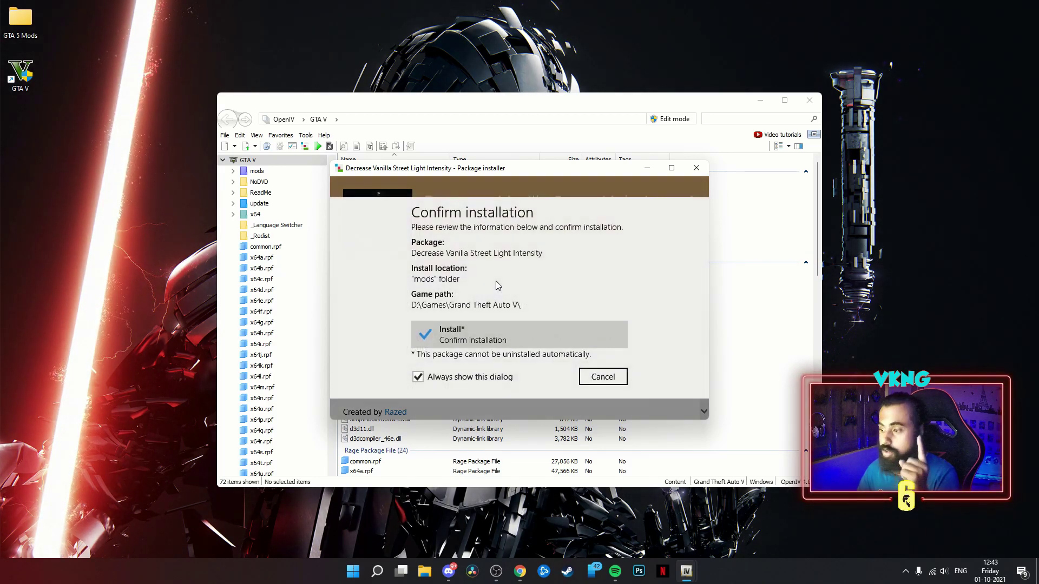
click(488, 336)
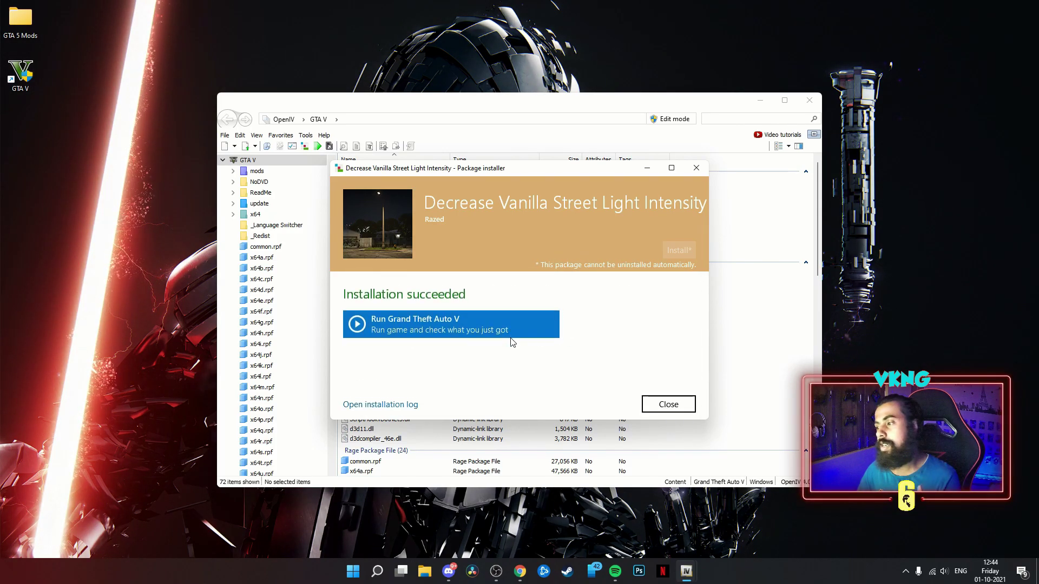
click(659, 398)
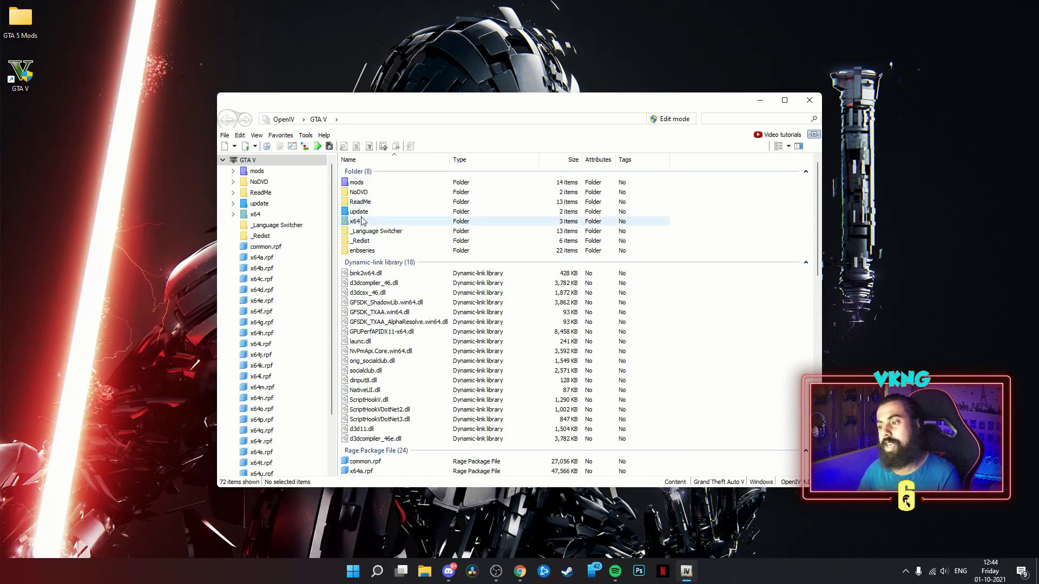
Load the INSTALL - New Street Lights package from Optional Add-Ons > 4. New Street Lights into the Package Installer
click(306, 135)
click(344, 211)
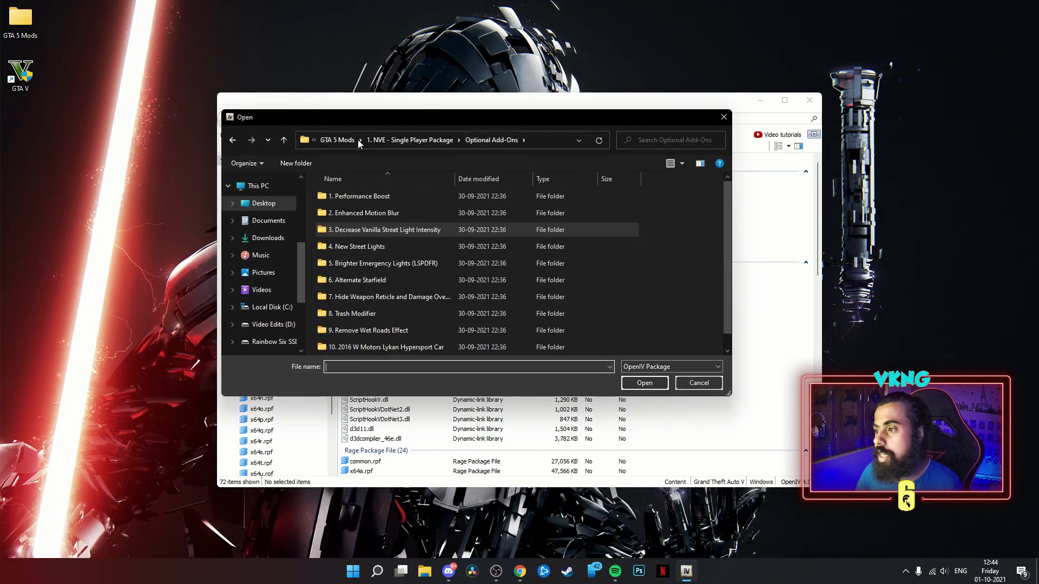
double_click(353, 246)
double_click(352, 196)
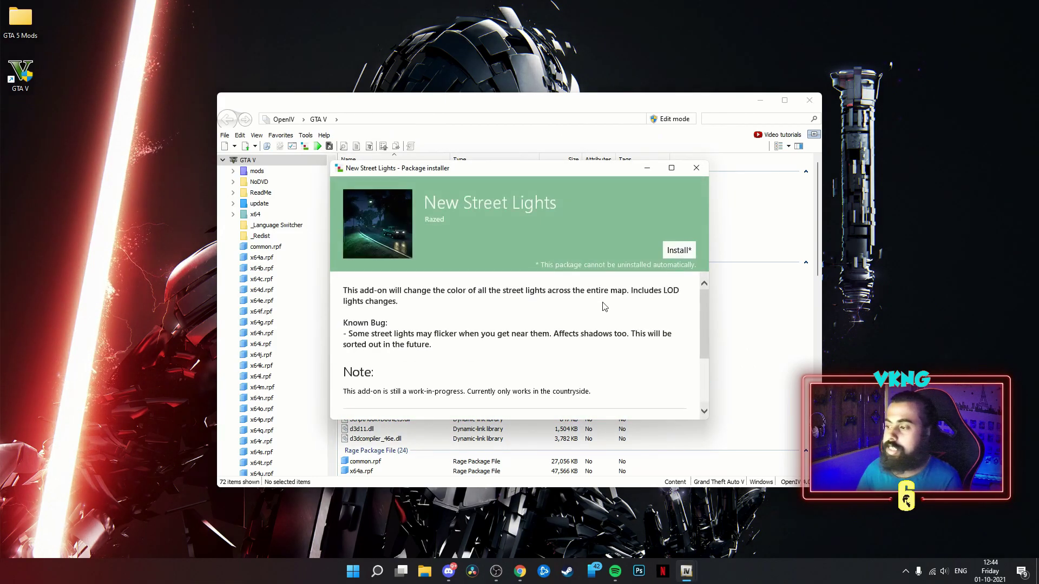
Install the New Street Lights add-on into the "mods" folder and close the package installer
click(676, 252)
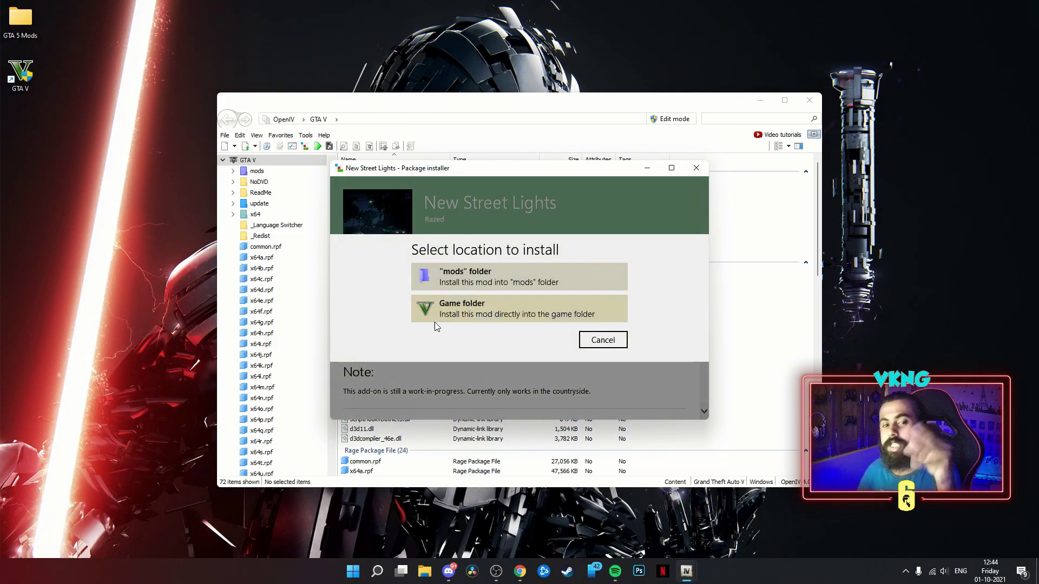
click(467, 281)
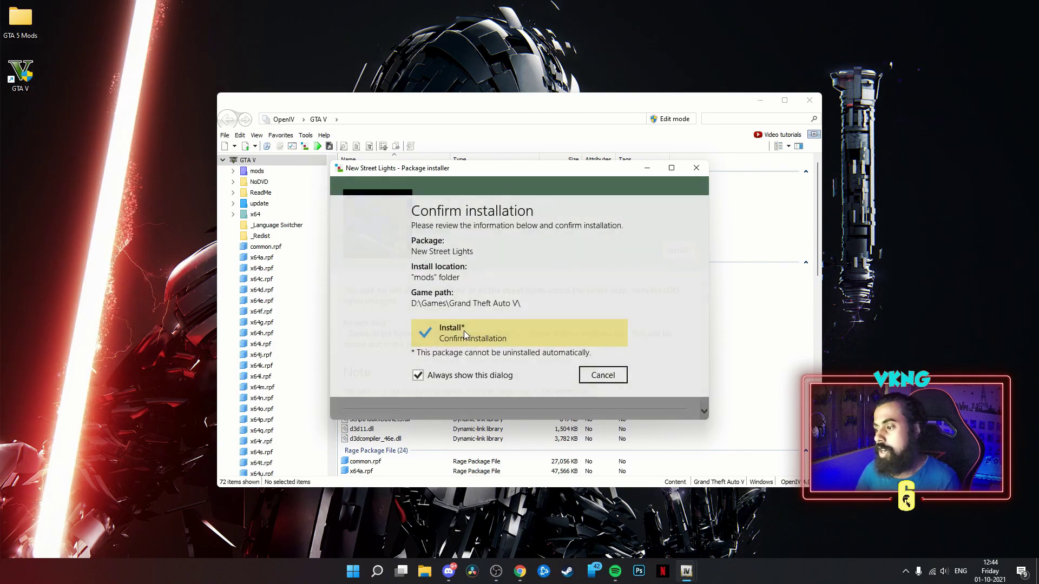
click(469, 335)
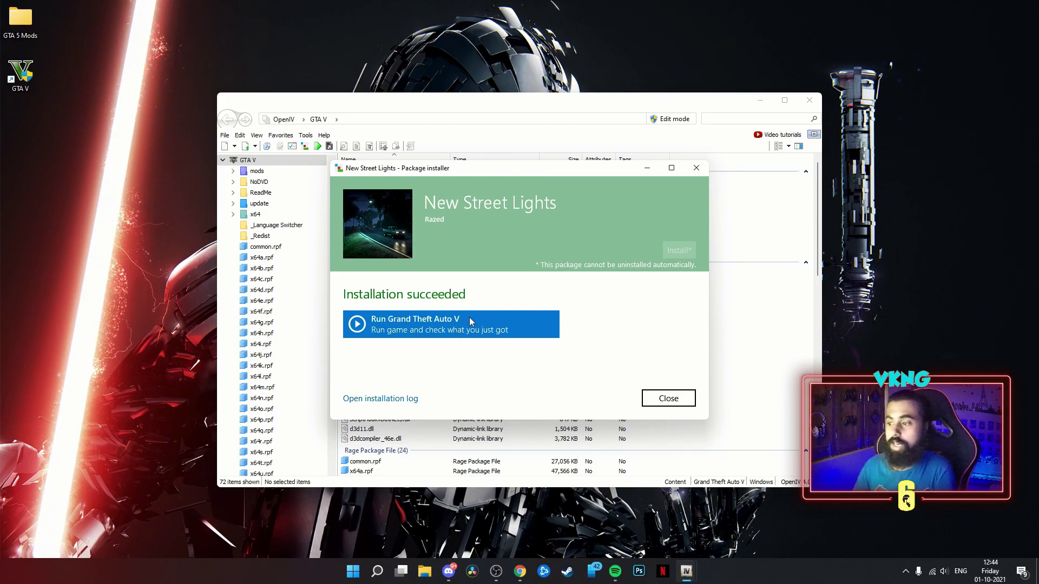
click(666, 399)
Load the INSTALL - More Trash Density package from Optional Add-Ons > 8. Trash Modifier > More Trash Density into the Package Installer
click(281, 135)
click(297, 137)
click(306, 135)
click(349, 211)
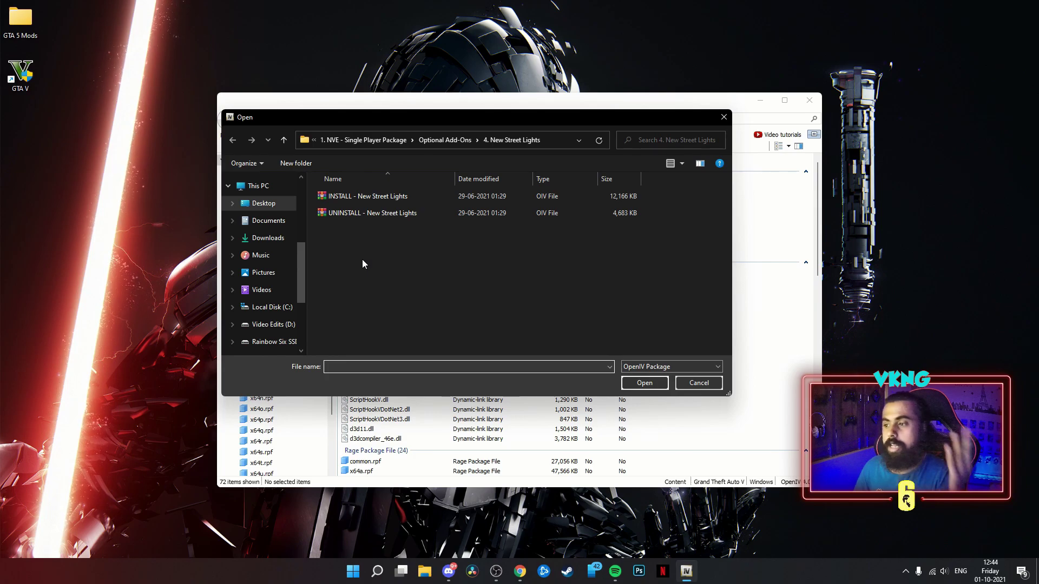
click(437, 140)
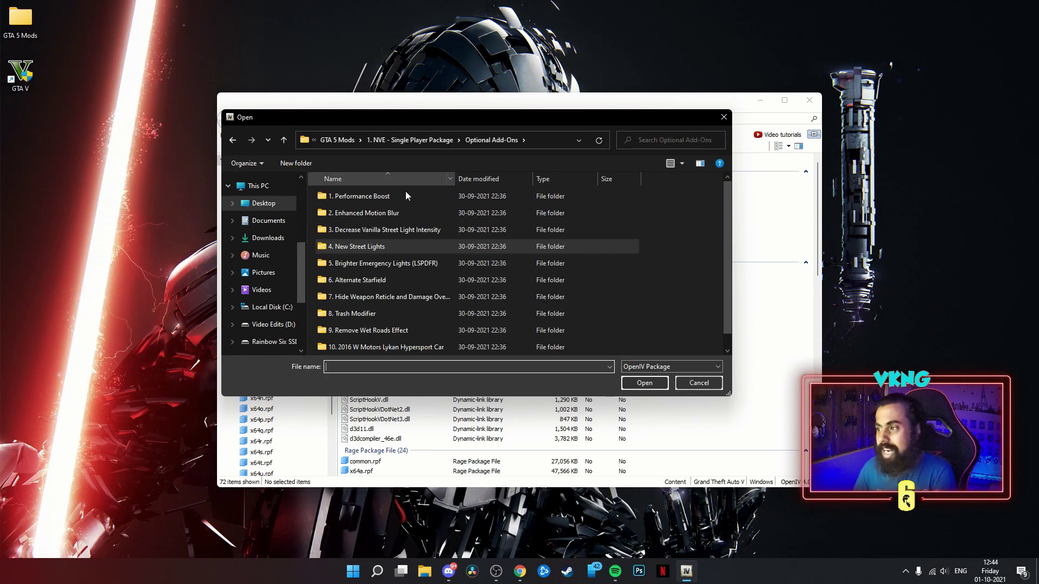
double_click(394, 313)
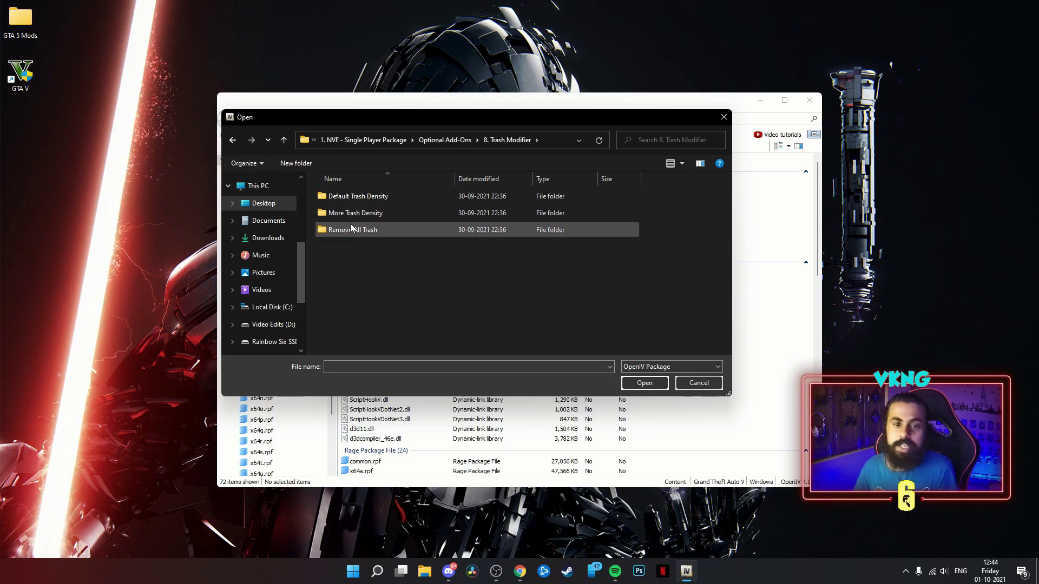
double_click(349, 217)
click(342, 199)
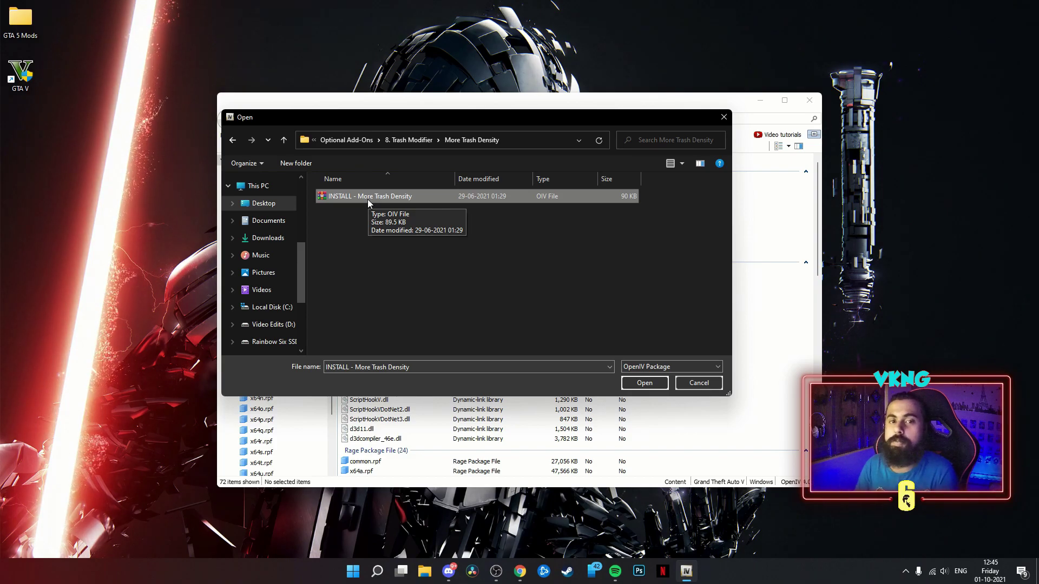
click(637, 383)
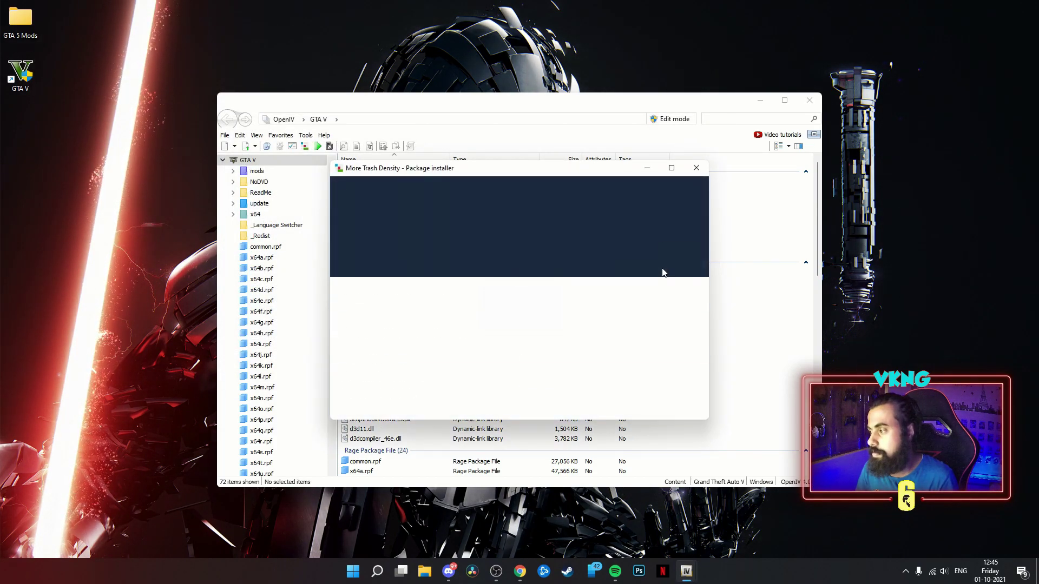
Install the More Trash Density add-on into the "mods" folder and close the package installer
click(677, 249)
click(511, 279)
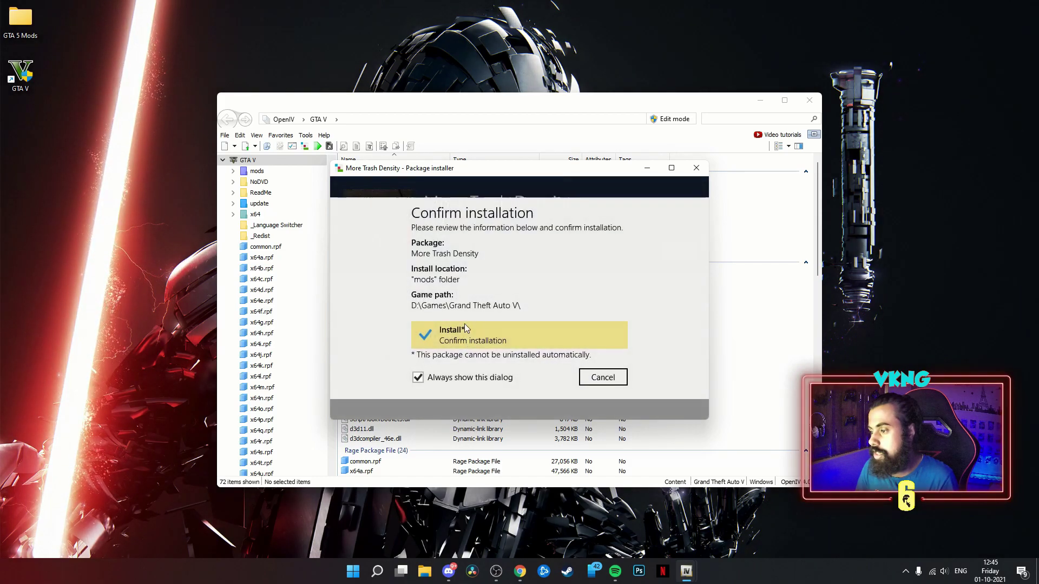
click(465, 329)
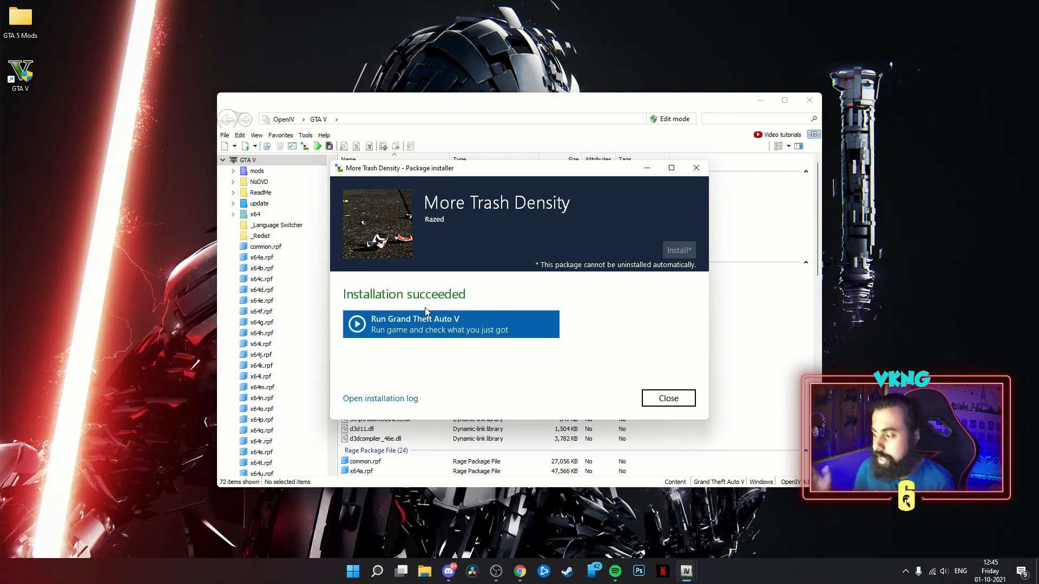
click(695, 404)
Review the remaining Optional Add-Ons folders through the Package Installer's file selection and cancel without loading a package
click(305, 135)
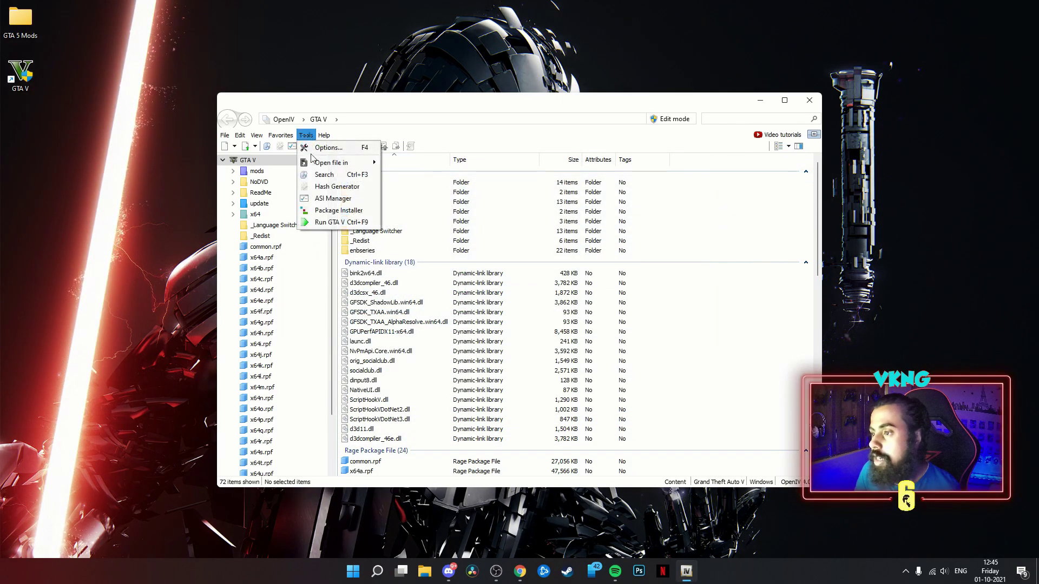
click(335, 216)
click(388, 141)
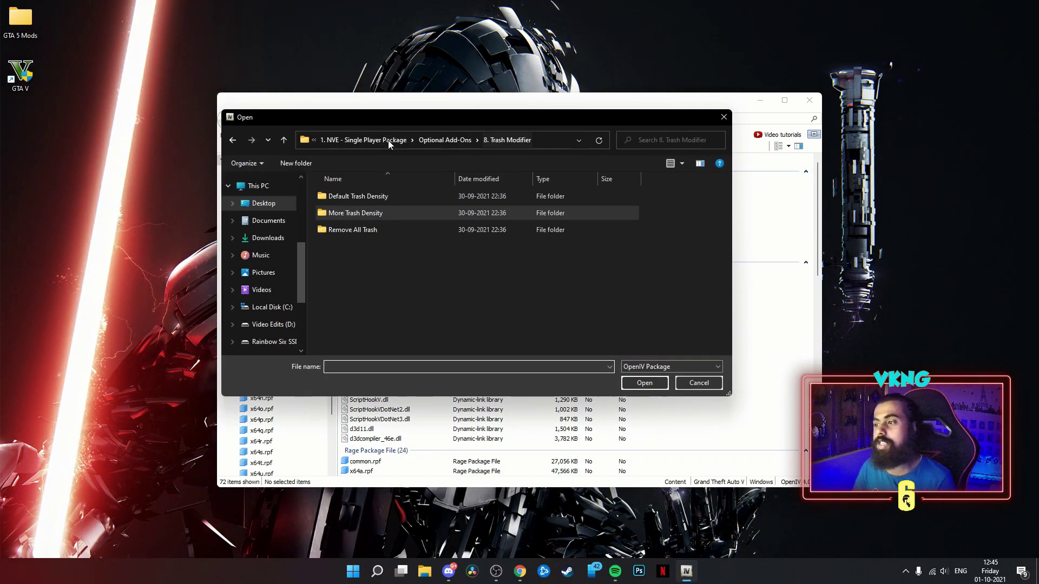
click(433, 141)
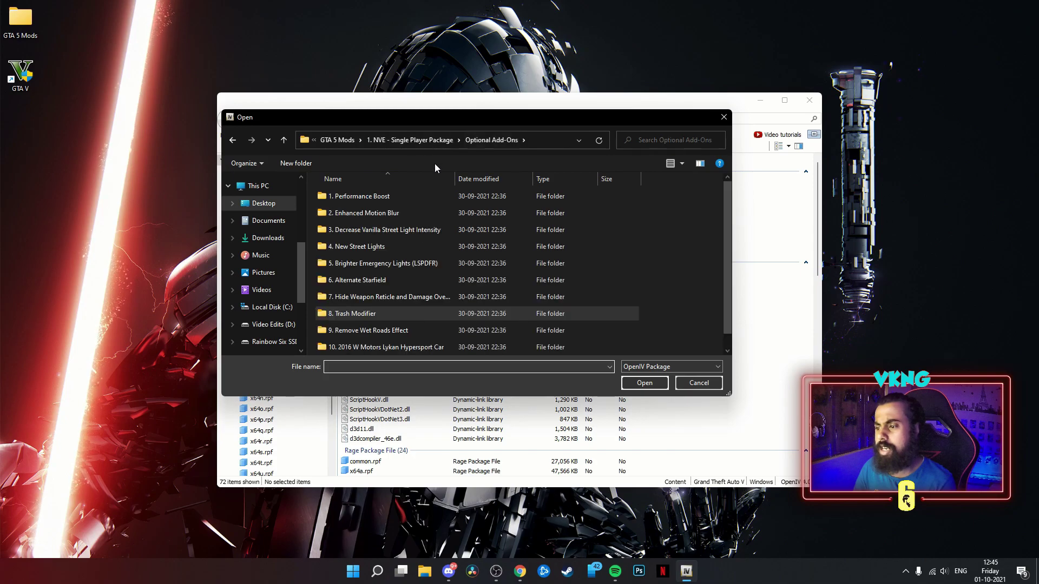
scroll(411, 286, down, 1)
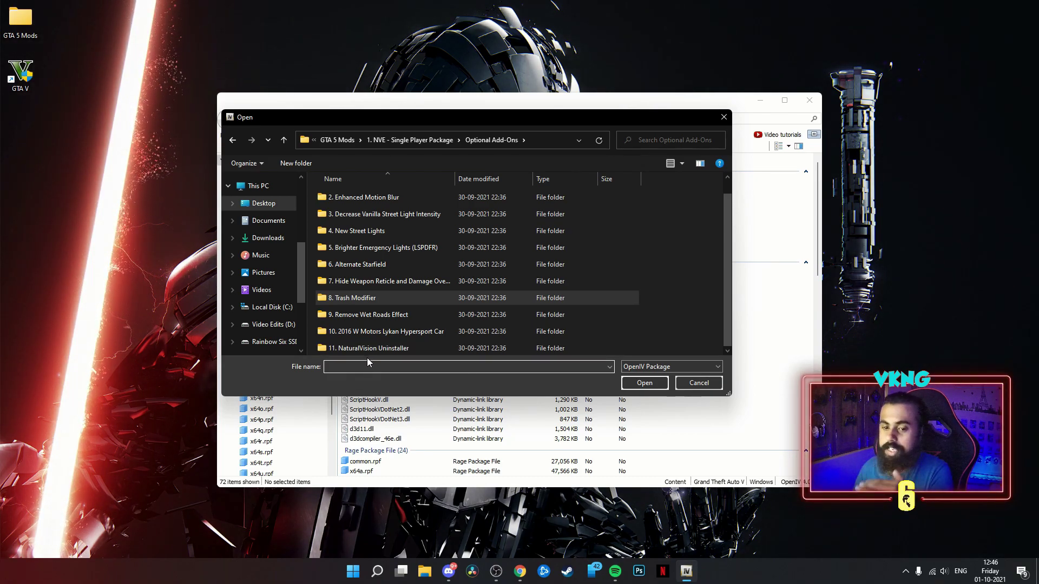
click(715, 388)
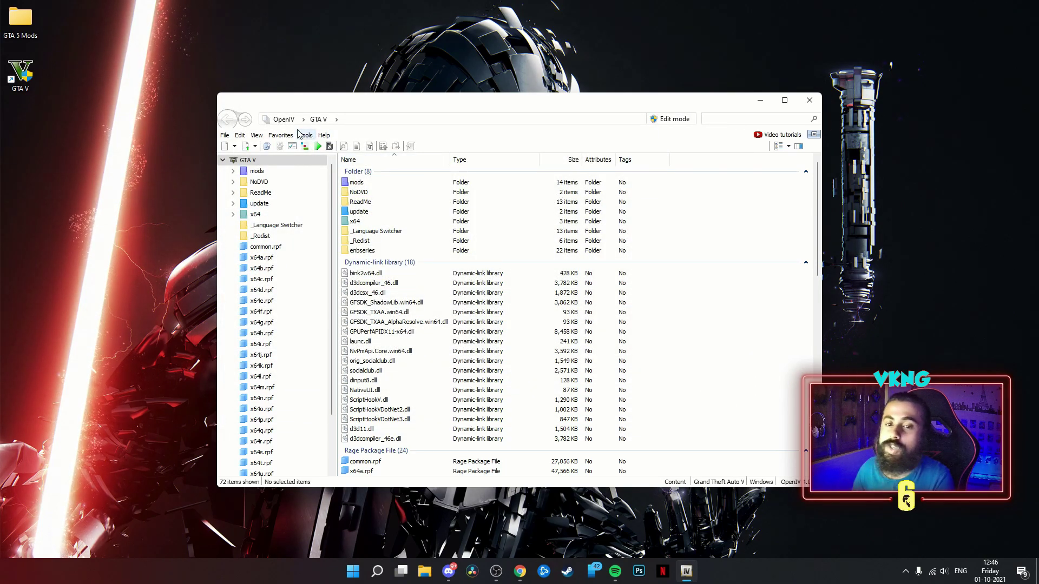
Open GTA 5 Mods > 2. L.A.REVO 2.0 > Installation Files in File Explorer and check the 4. Heap Adjuster folder
double_click(20, 20)
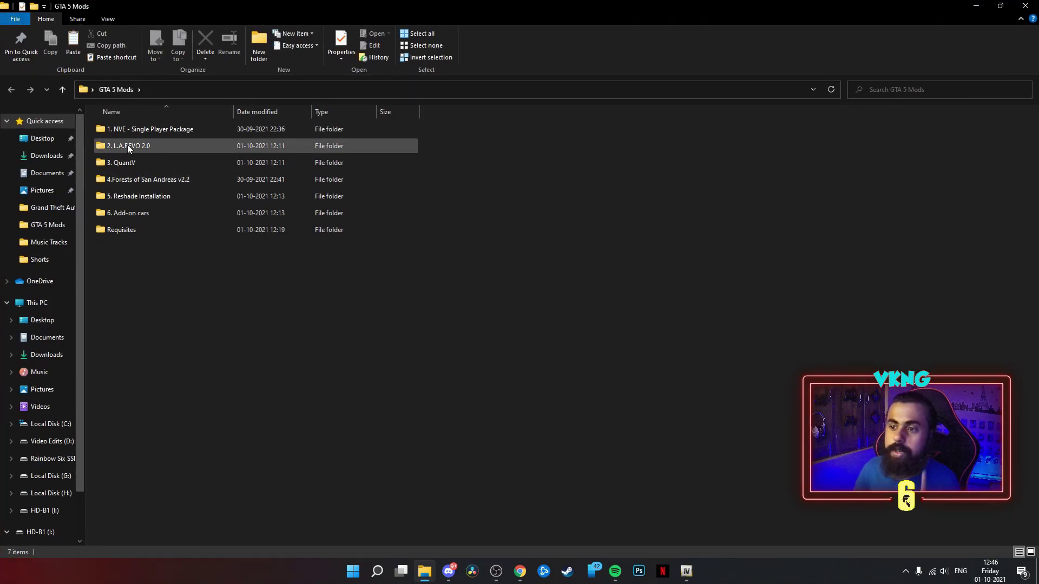
double_click(128, 145)
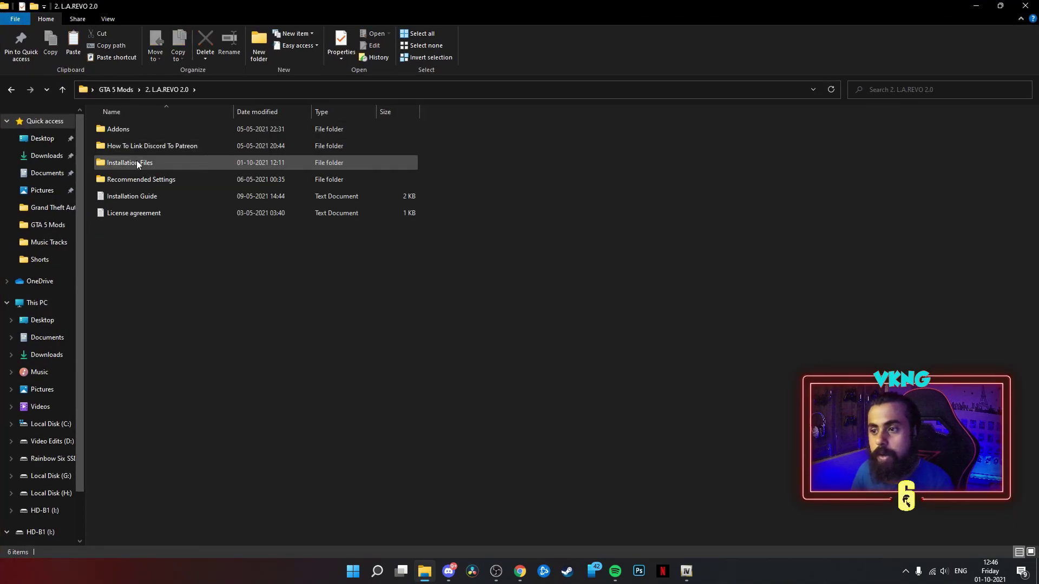
double_click(137, 157)
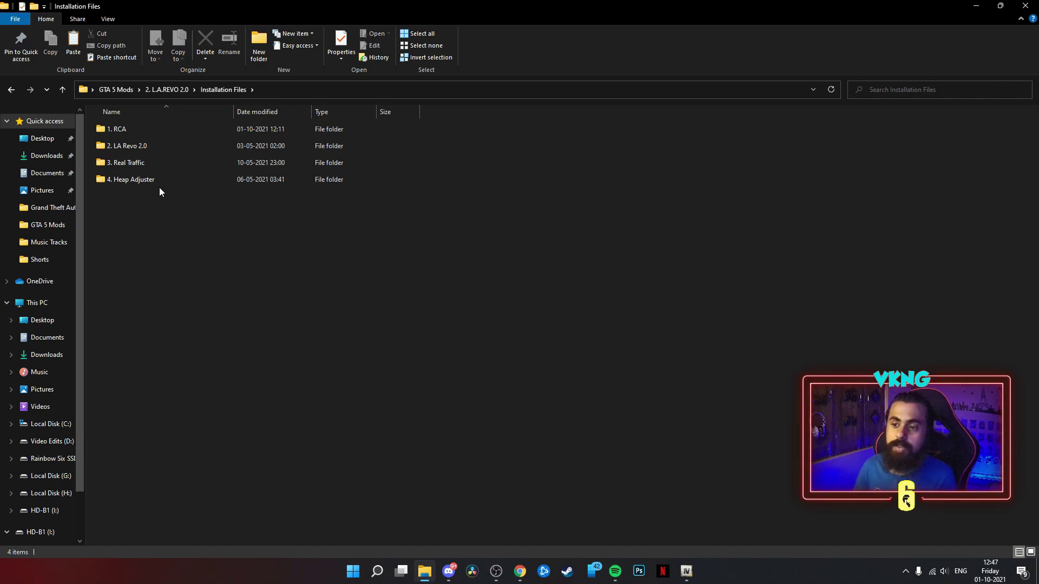
double_click(140, 180)
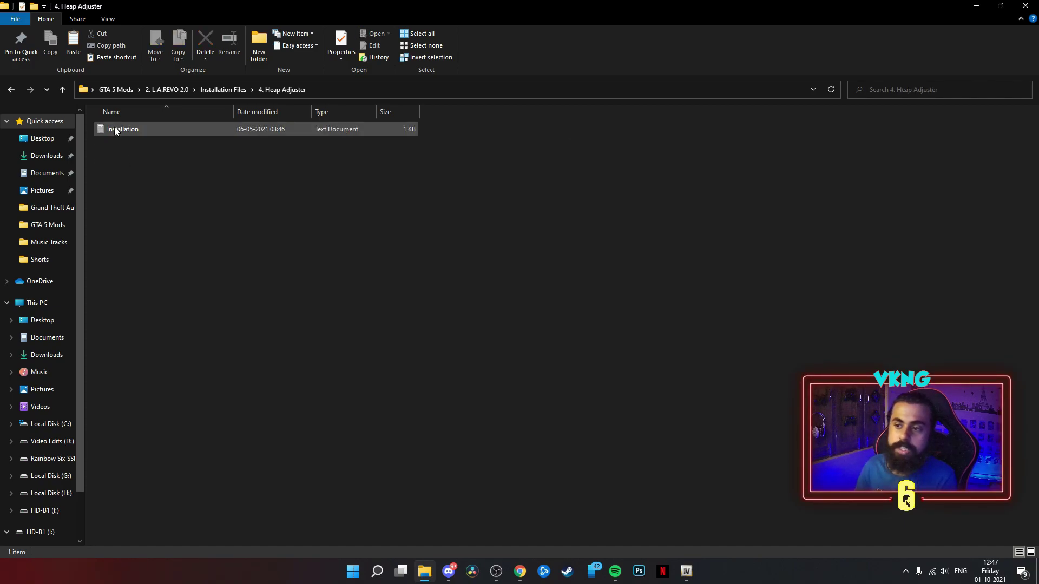
click(11, 90)
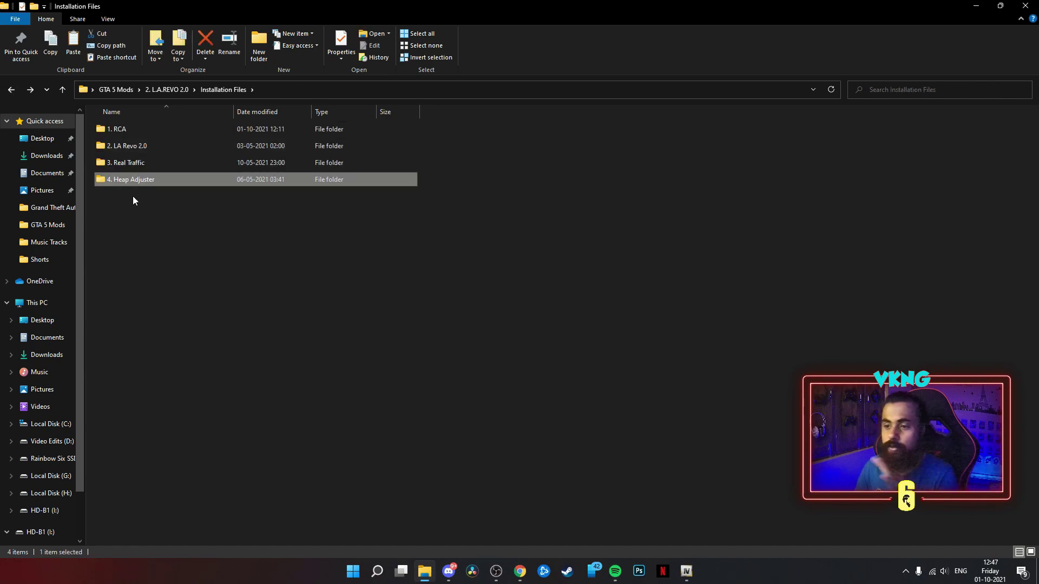
Open the 1. RCA folder and check the contents of its rca folder
double_click(122, 132)
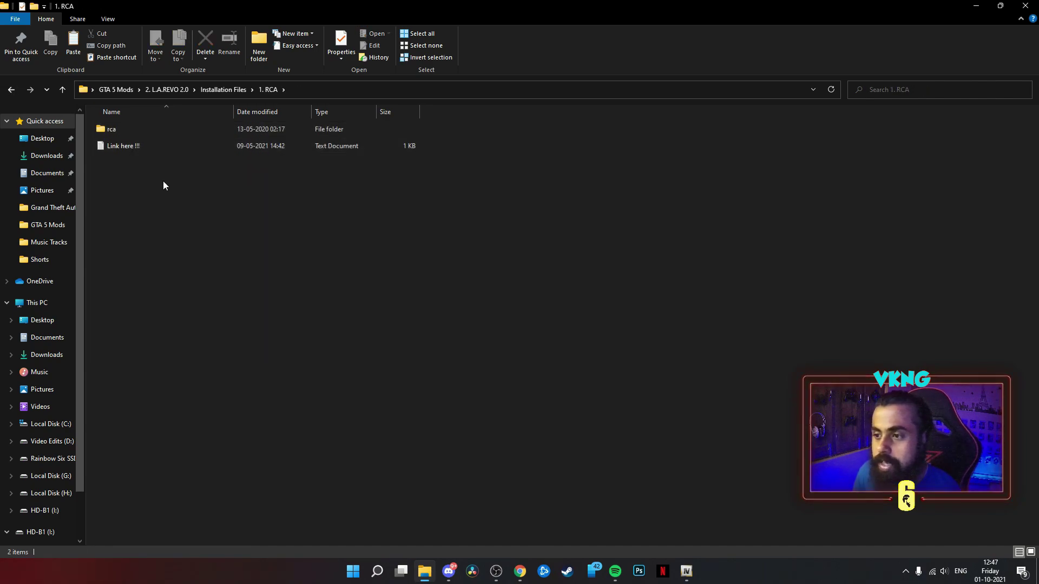
click(111, 130)
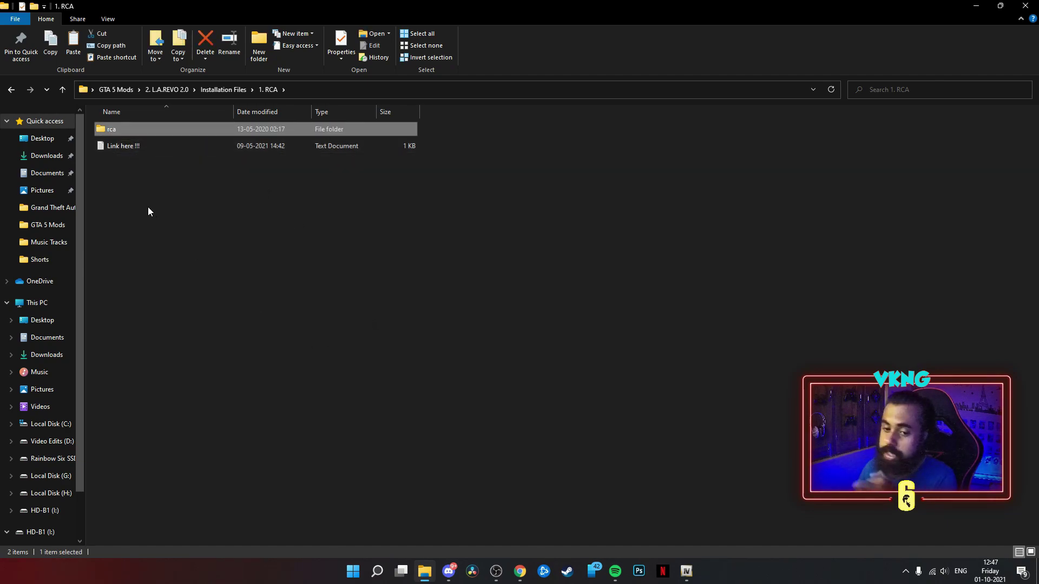
double_click(110, 131)
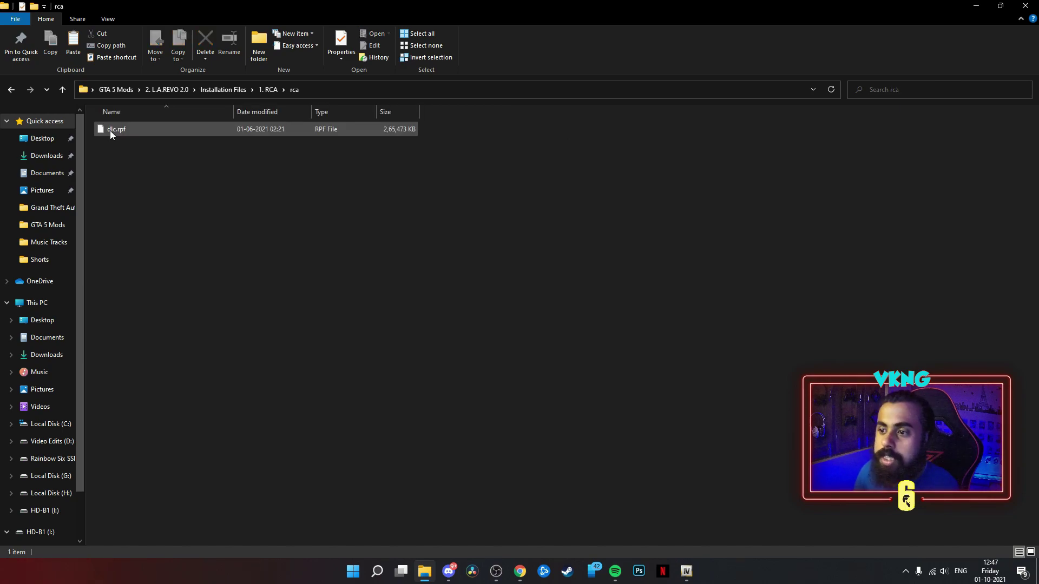
click(11, 90)
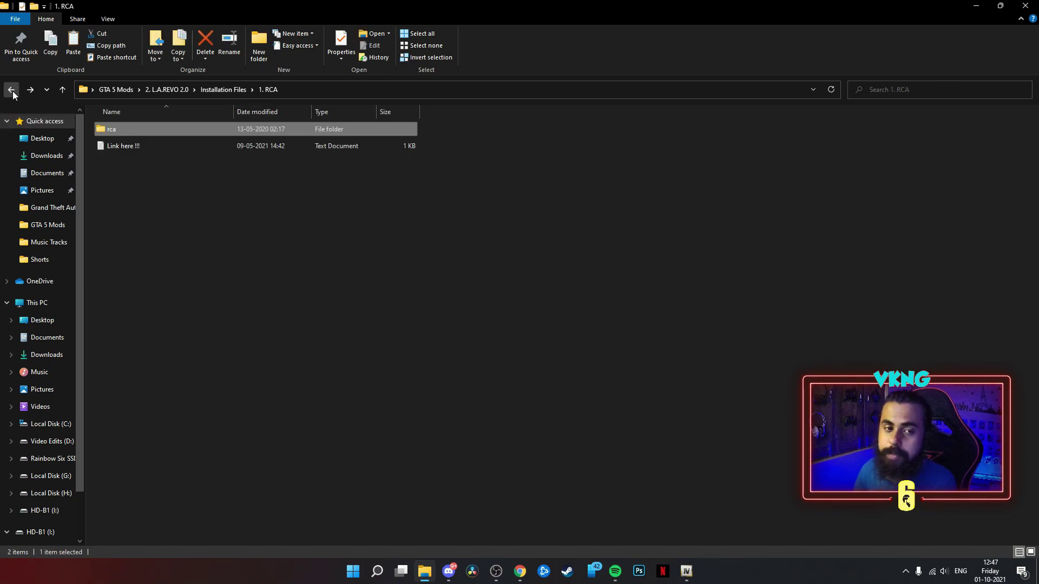
Switch to OpenIV and open the mods > update > x64 > dlcpacks folder
click(687, 574)
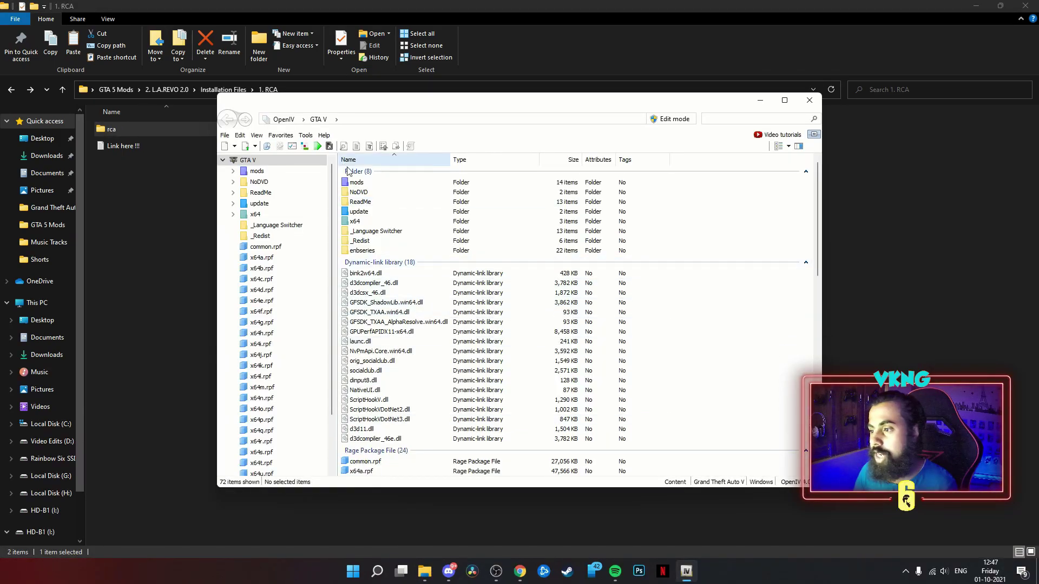
double_click(356, 183)
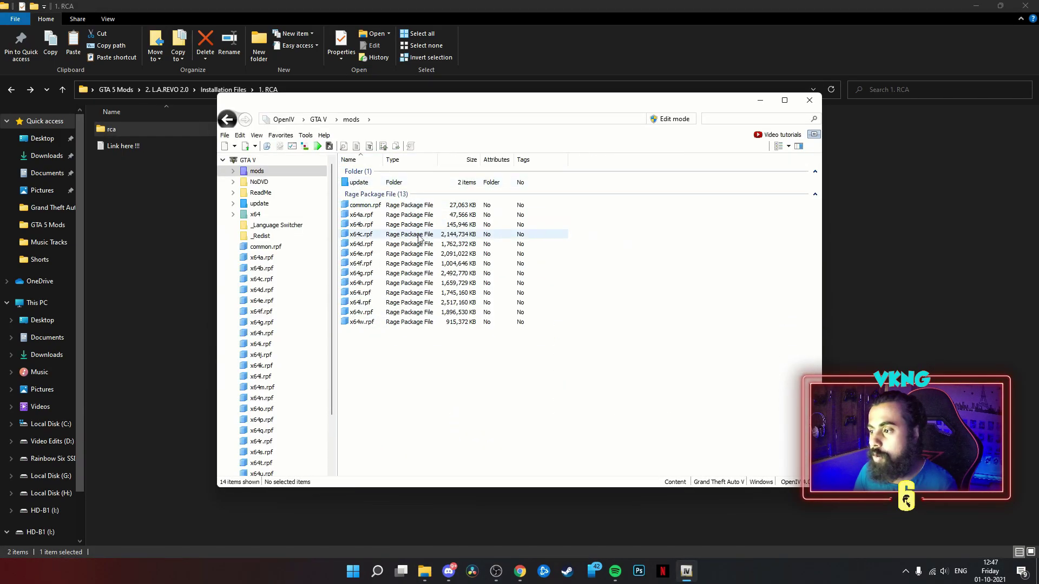
double_click(359, 183)
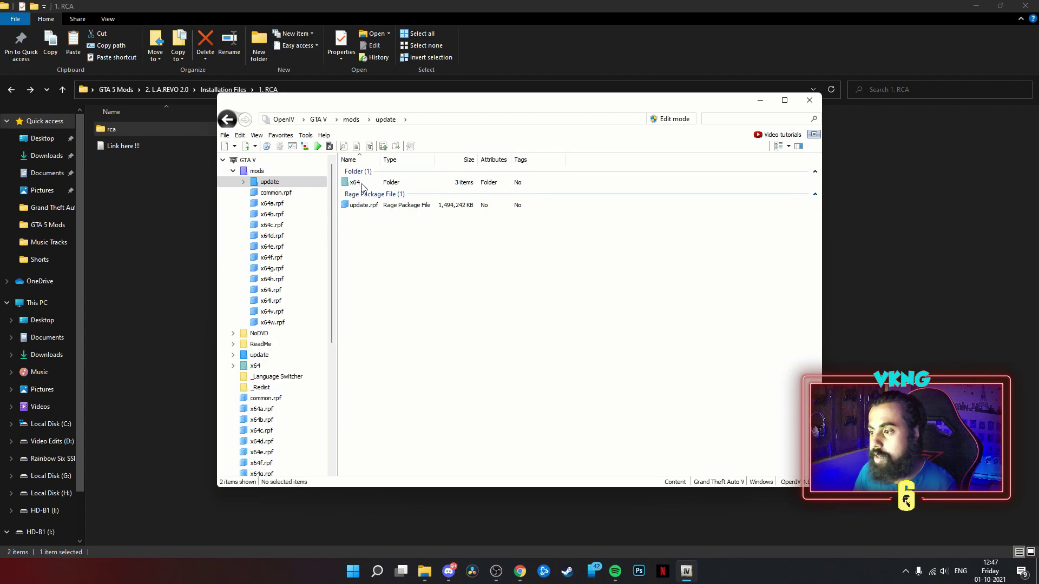
double_click(362, 184)
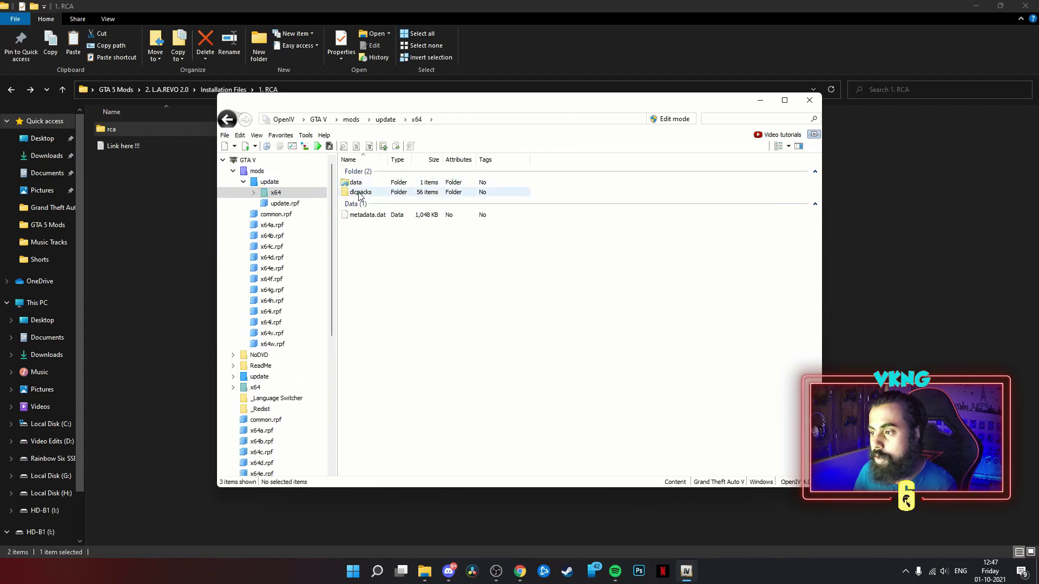
double_click(359, 193)
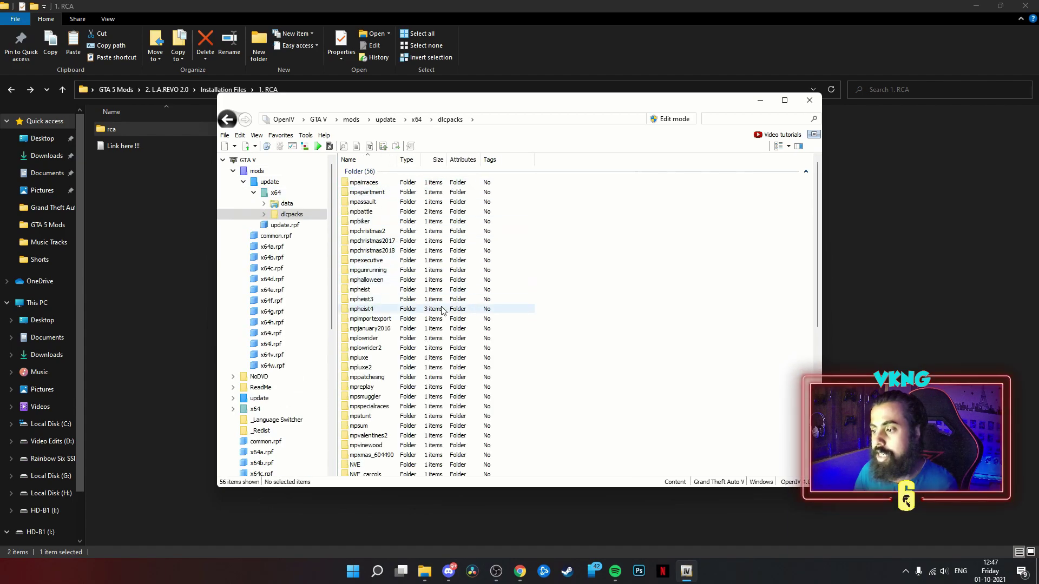
Look through the dlcpacks folders and check the contents of the mpairraces folder
scroll(437, 284, down, 5)
scroll(437, 284, down, 4)
scroll(444, 287, up, 8)
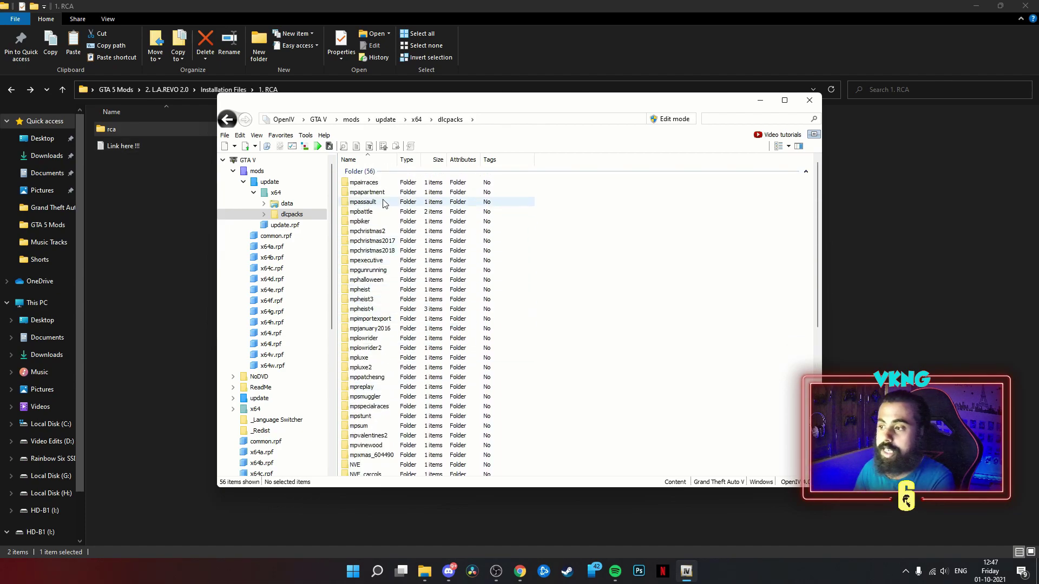
double_click(367, 184)
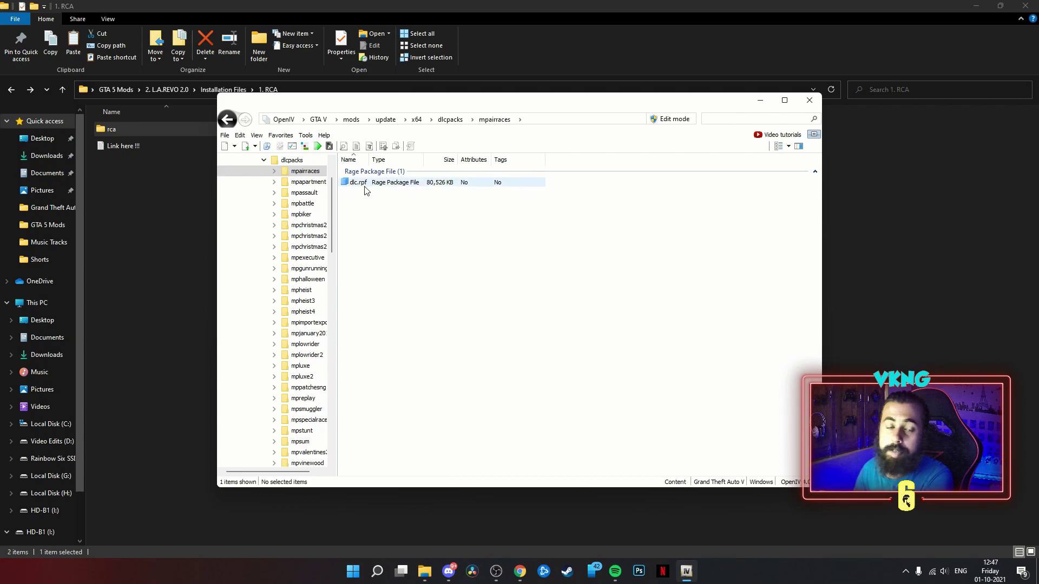
click(227, 119)
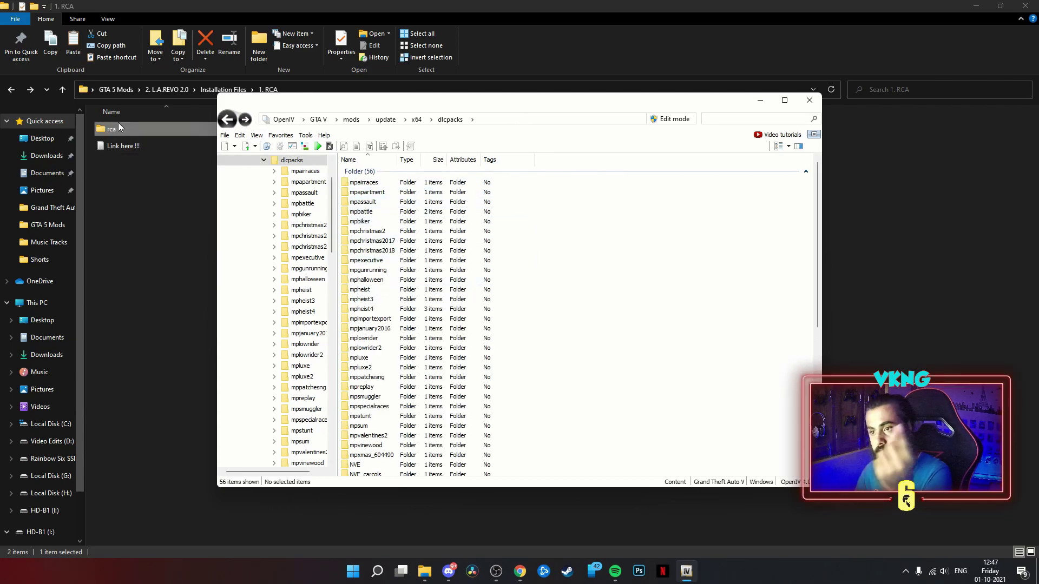
Enable edit mode in OpenIV and copy the rca folder from File Explorer into the mods dlcpacks folder
drag(114, 133, 319, 155)
click(686, 570)
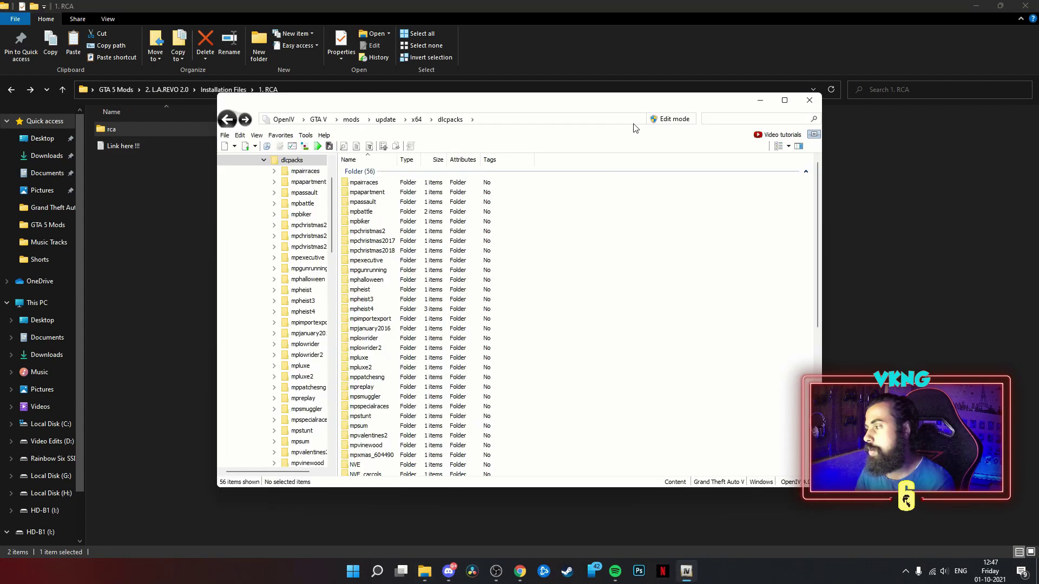
click(669, 121)
click(556, 320)
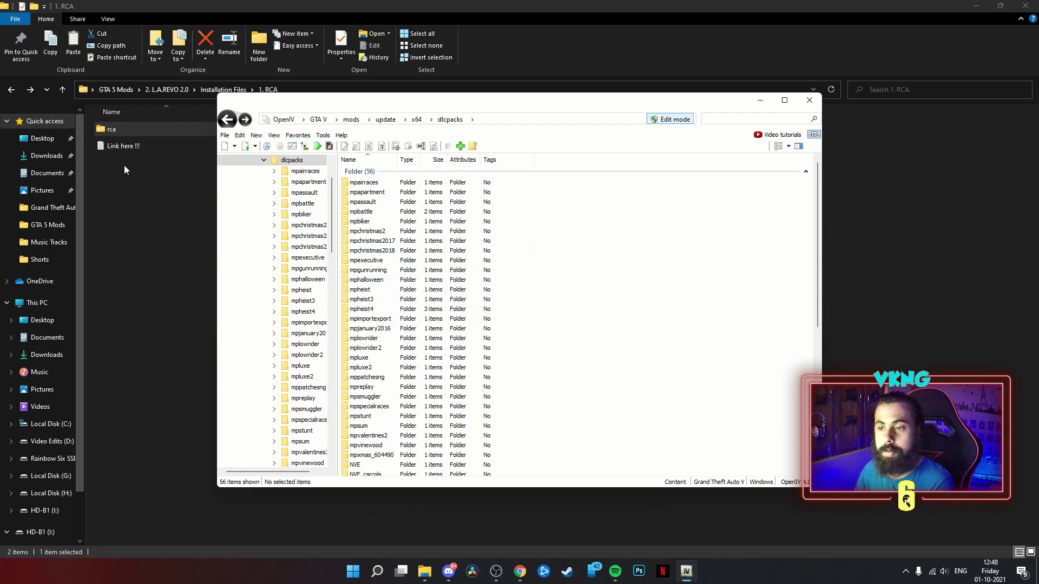
drag(107, 129, 570, 304)
scroll(448, 357, down, 6)
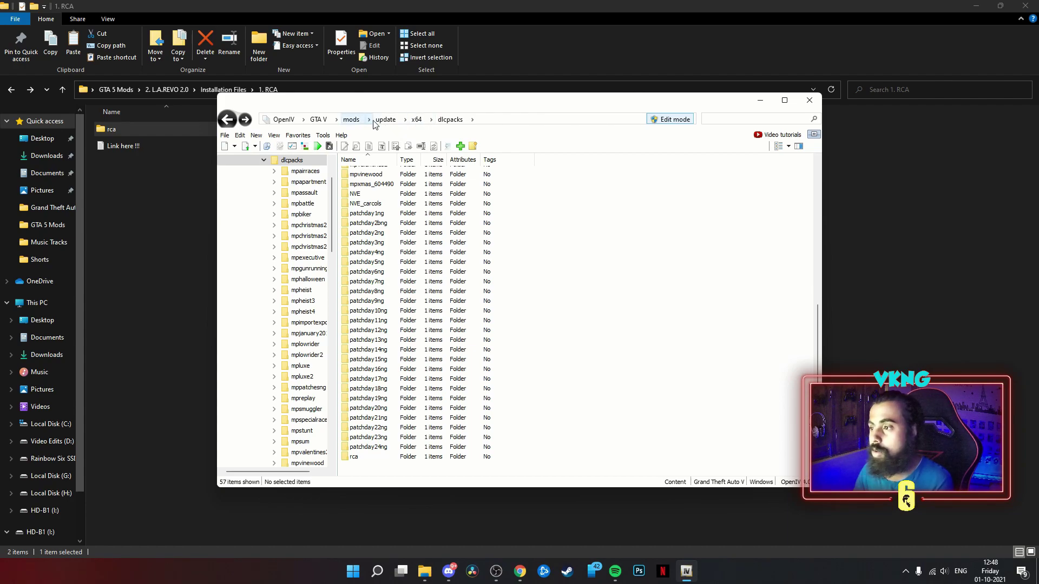
Open mods > update > update.rpf > common > data and locate dlclist.xml
click(351, 120)
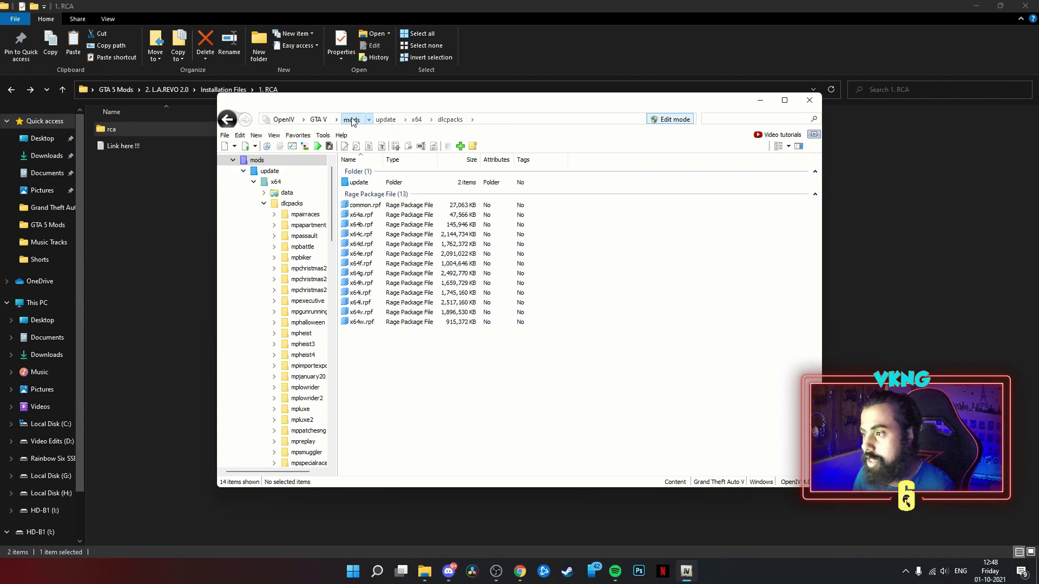
click(353, 184)
double_click(353, 183)
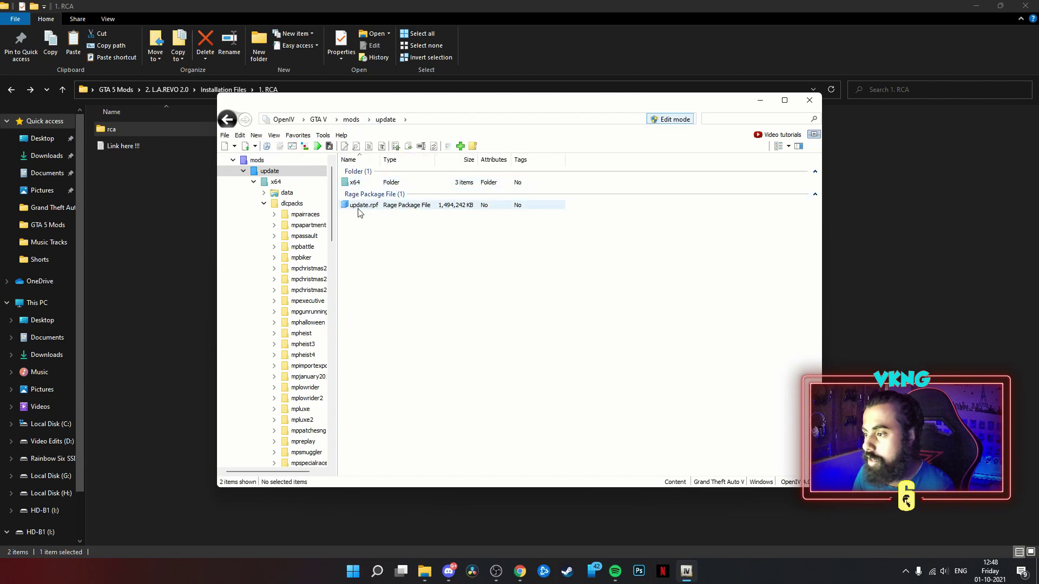
click(359, 206)
double_click(358, 208)
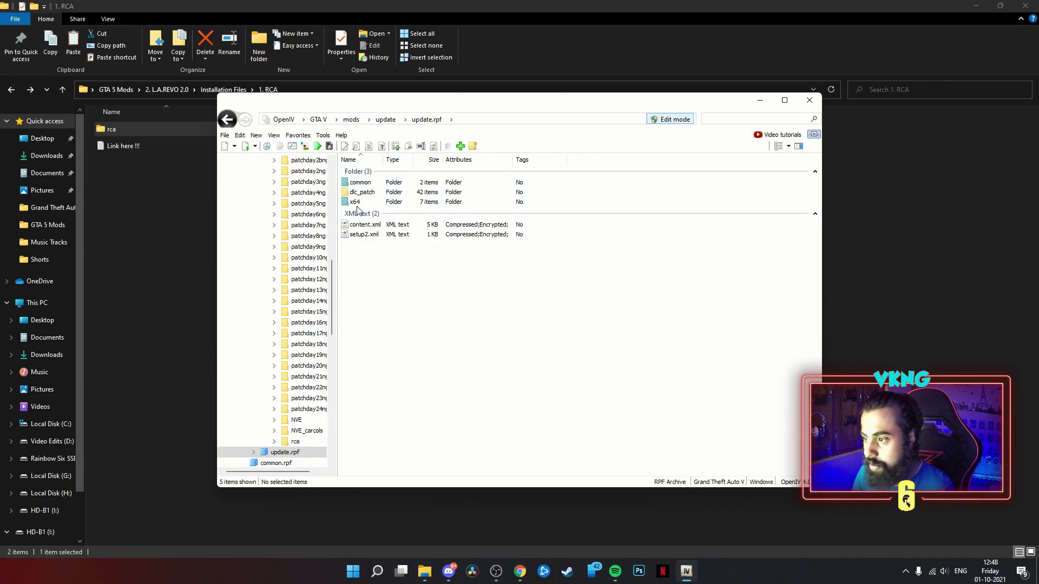
double_click(356, 184)
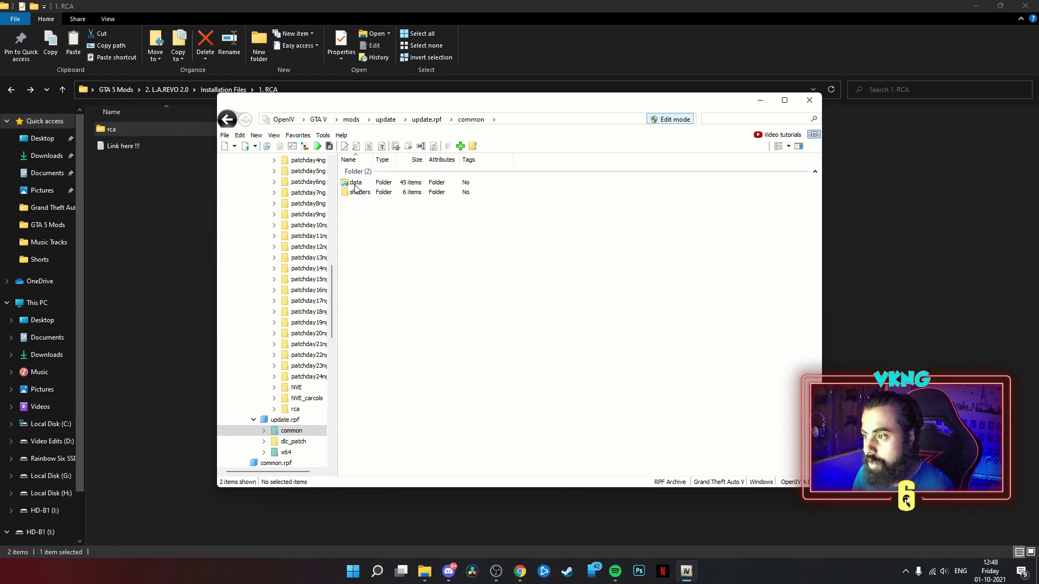
double_click(356, 185)
scroll(379, 303, down, 7)
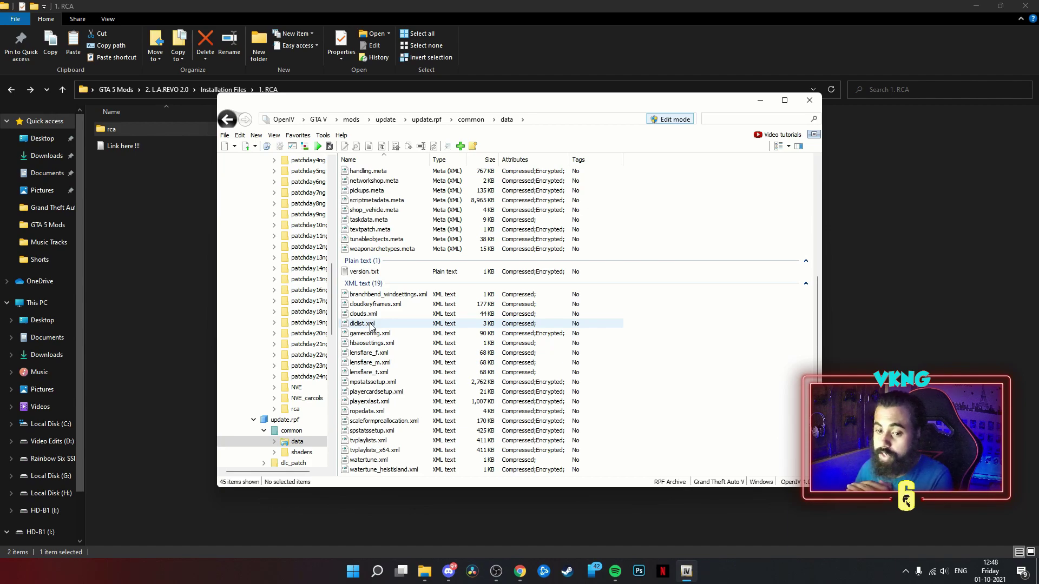
Open dlclist.xml for editing and duplicate the dlcpacks:/NVE_carcols/ item on a new line directly below it
right_click(371, 326)
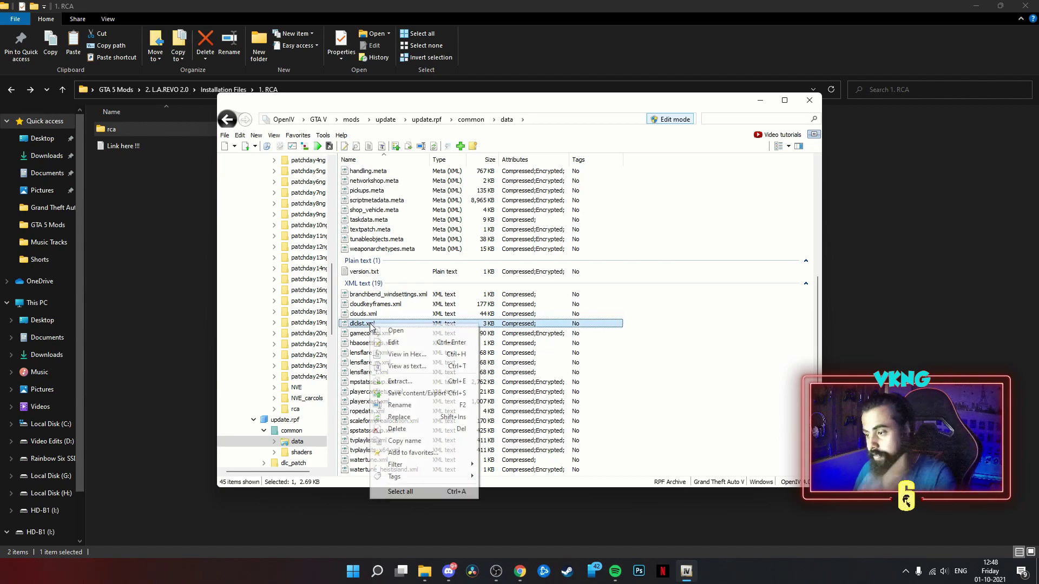
click(404, 343)
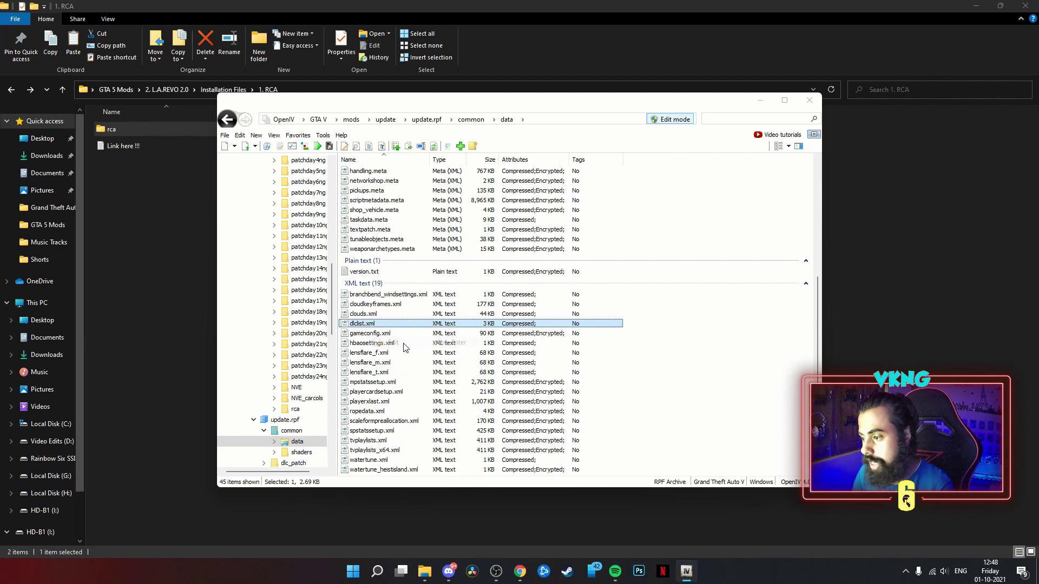
scroll(445, 284, down, 18)
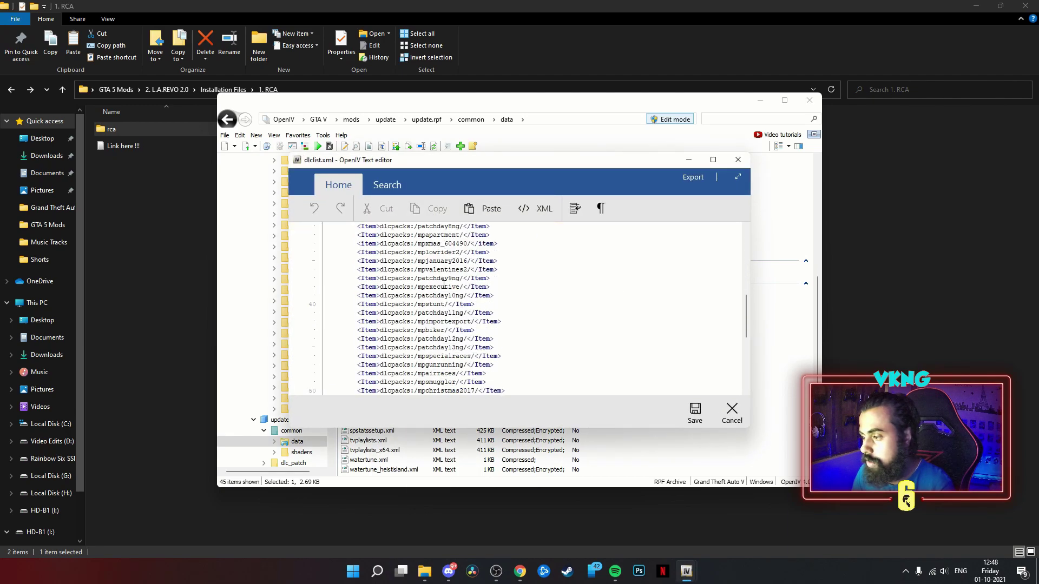
drag(490, 365, 359, 366)
key(ctrl+c)
right_click(364, 365)
key(Escape)
right_click(365, 365)
click(384, 384)
click(496, 367)
key(Return)
right_click(382, 377)
click(408, 405)
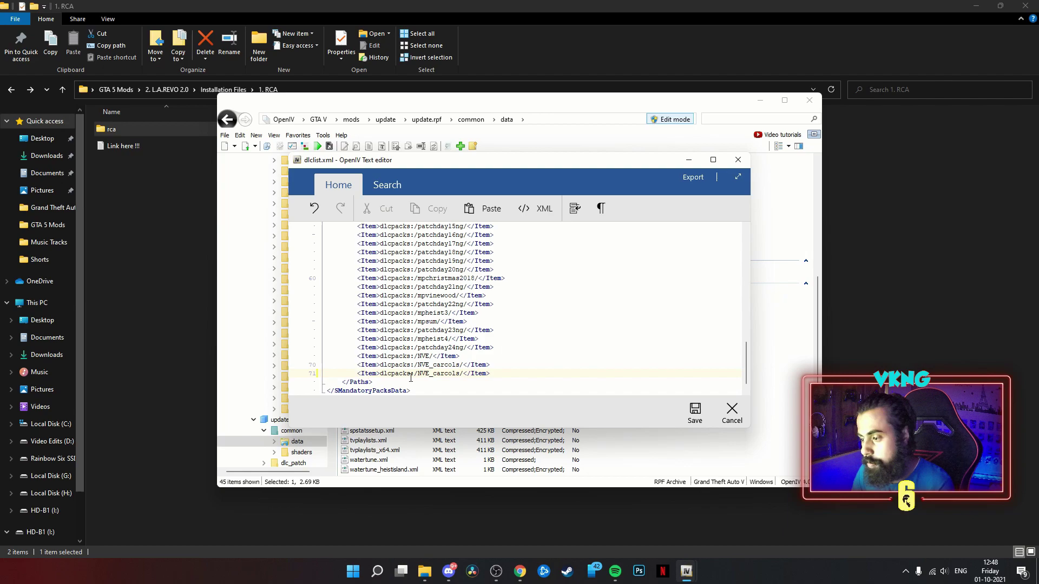
Replace NVE_carcols with rca in the duplicated item and save dlclist.xml
drag(460, 375, 418, 375)
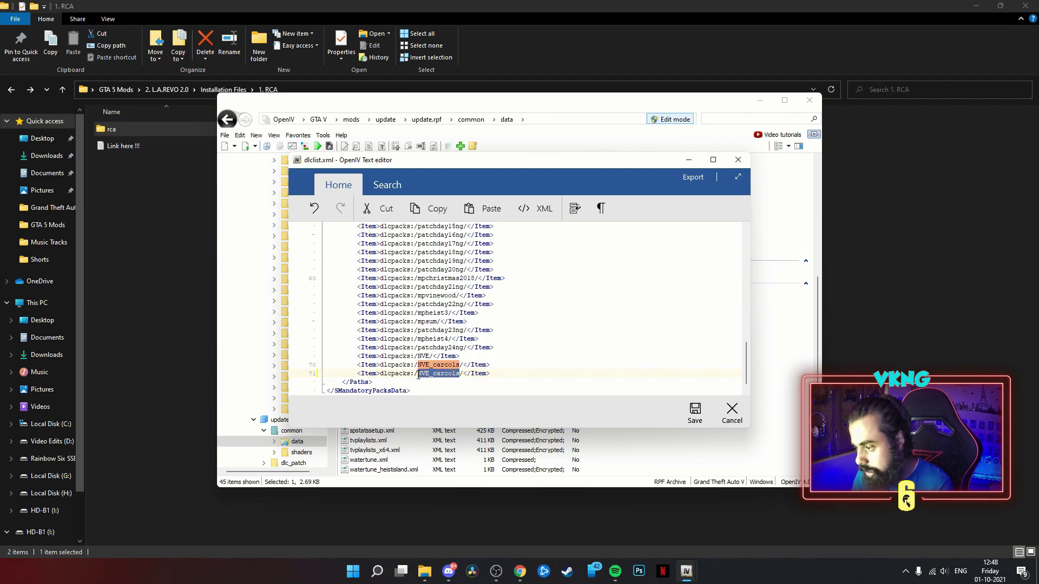
key(BackSpace)
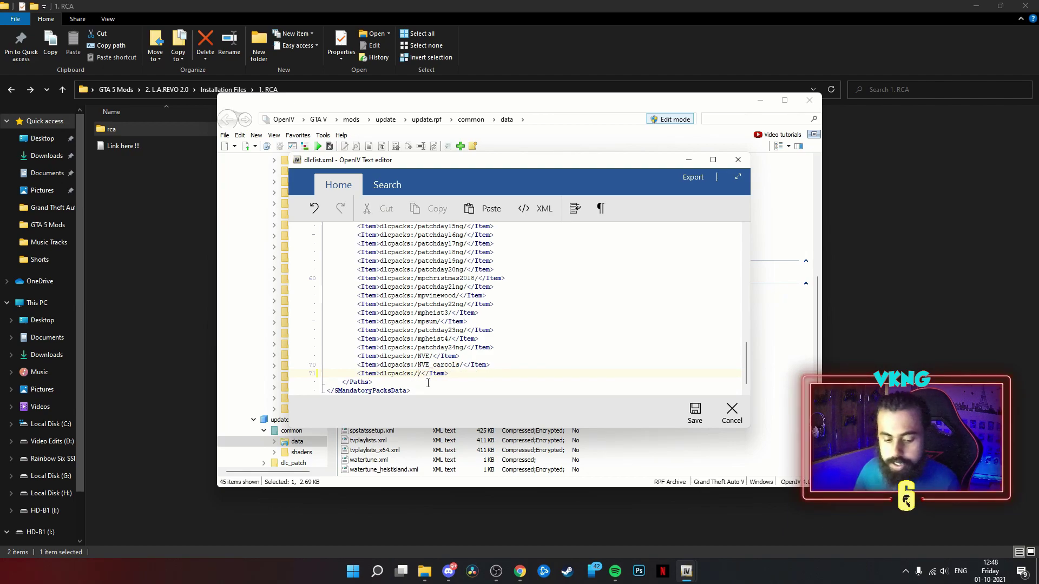
text(r)
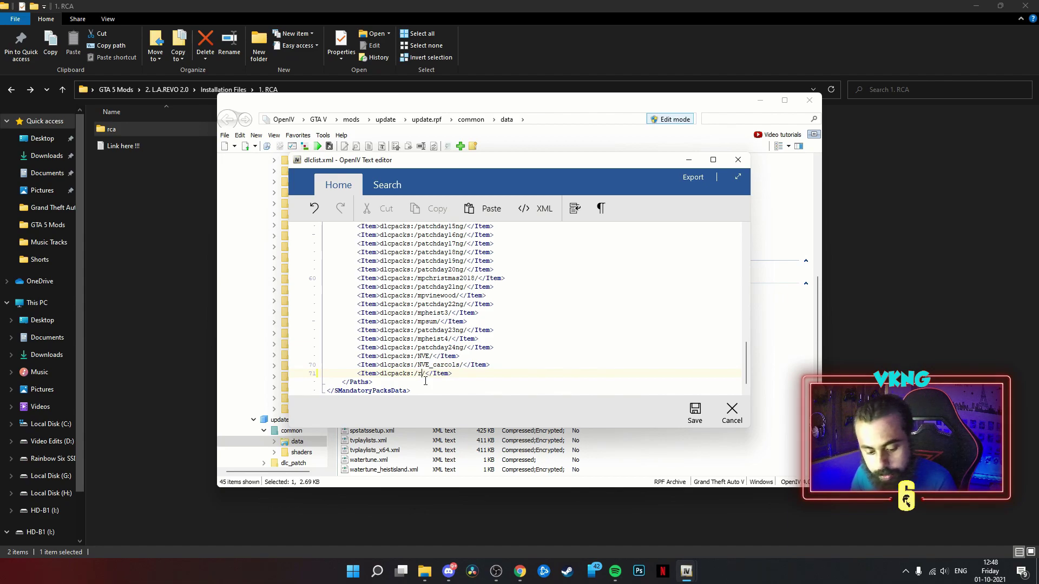
text(ca)
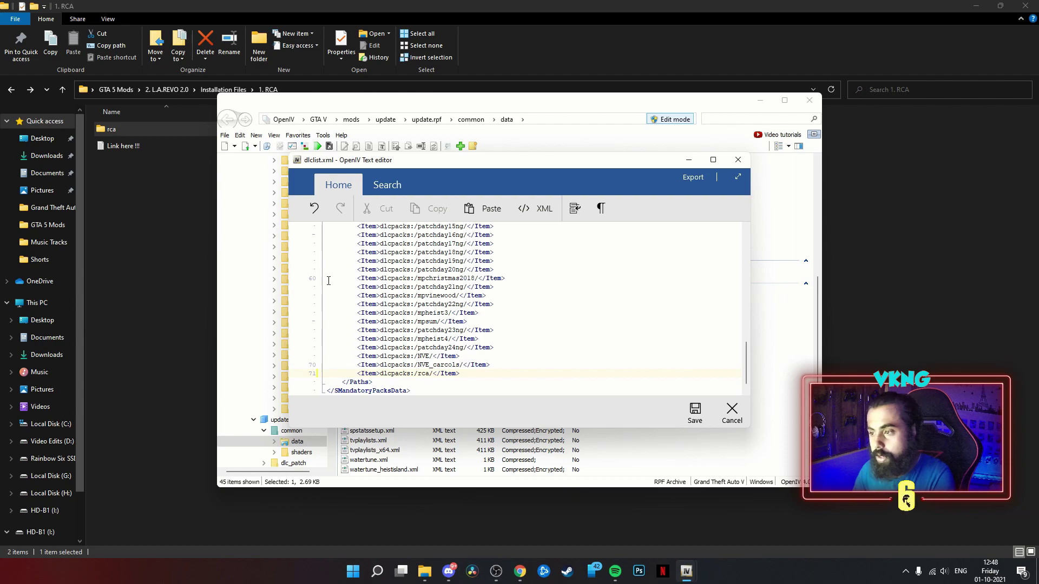
click(694, 414)
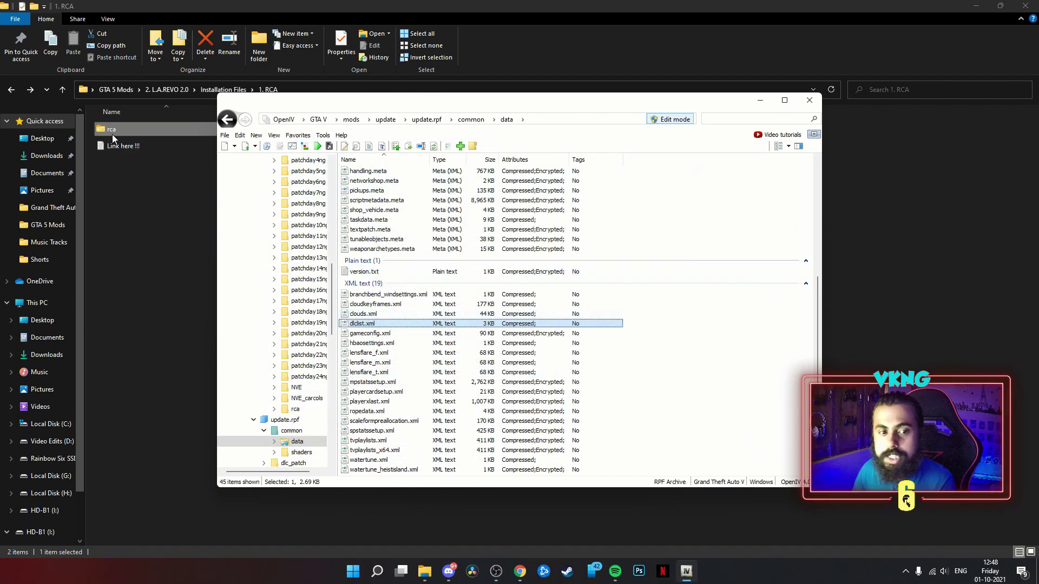
View dlclist.xml and check its last entries for the rca item
right_click(373, 325)
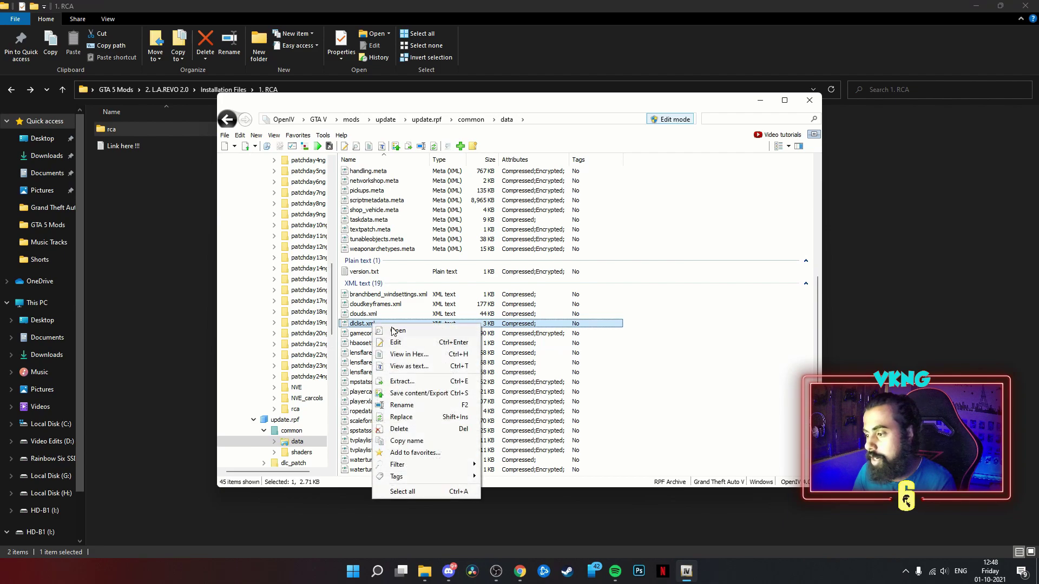
click(394, 329)
scroll(441, 357, down, 12)
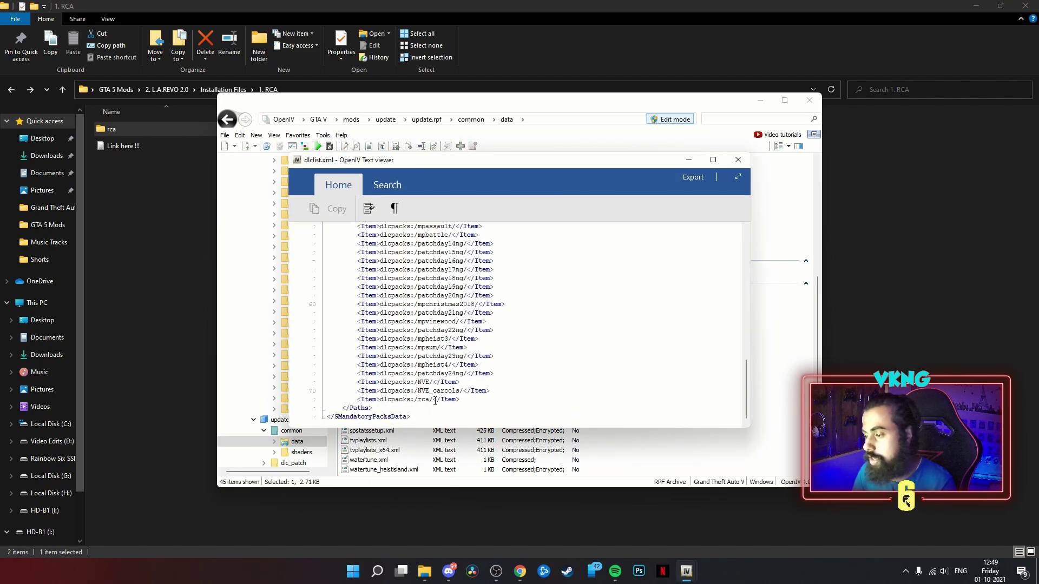
click(737, 160)
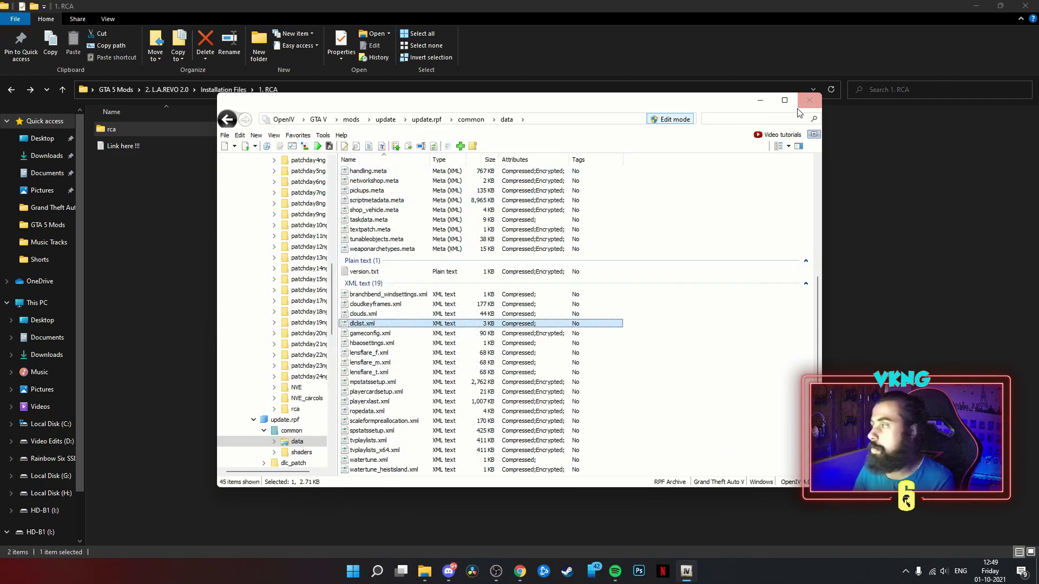
Close OpenIV, return to the Installation Files folder in File Explorer, and reopen OpenIV for the Windows version of Grand Theft Auto V
mouse_move(787, 104)
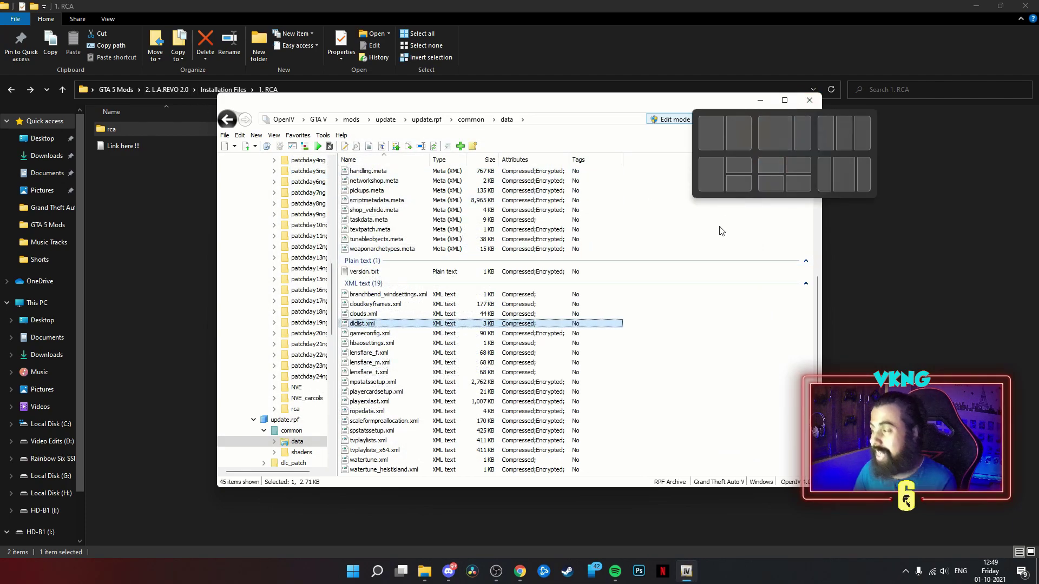
click(809, 100)
click(12, 91)
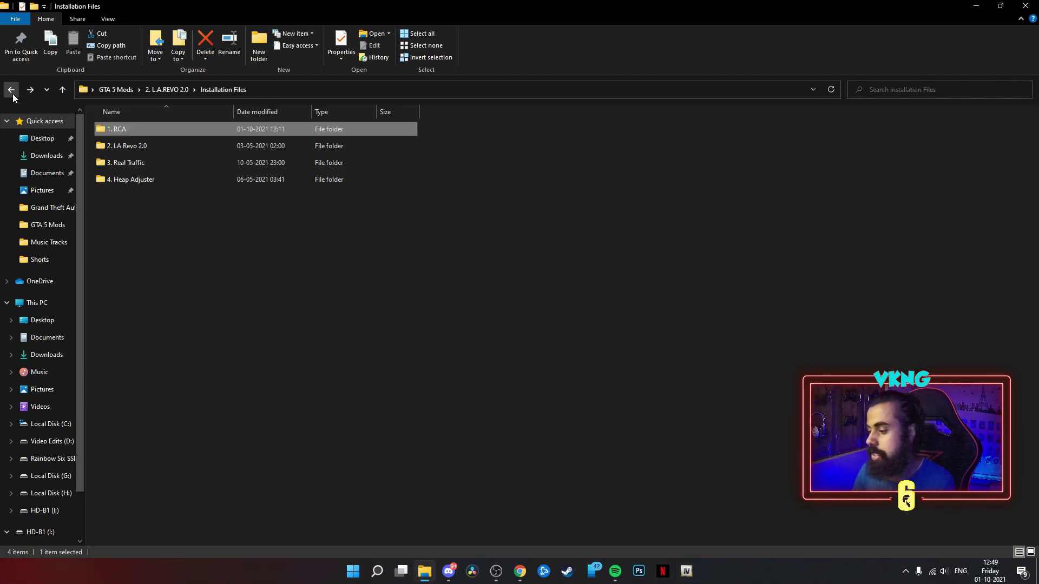
click(686, 571)
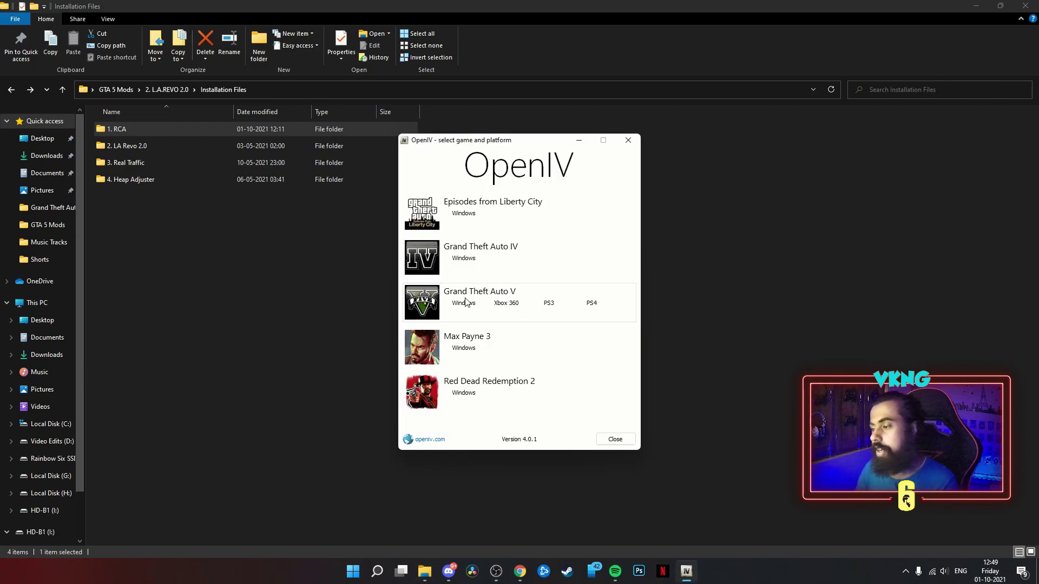
click(463, 303)
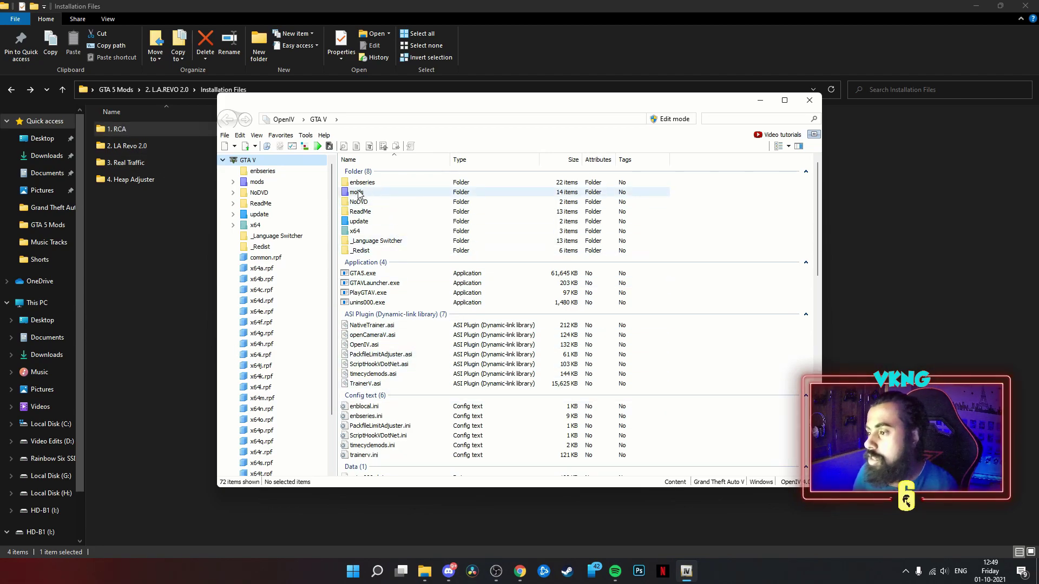
Start the Package Installer and browse to GTA 5 Mods > 2. L.A.REVO 2.0 > Installation Files > 2. LA Revo 2.0
click(306, 135)
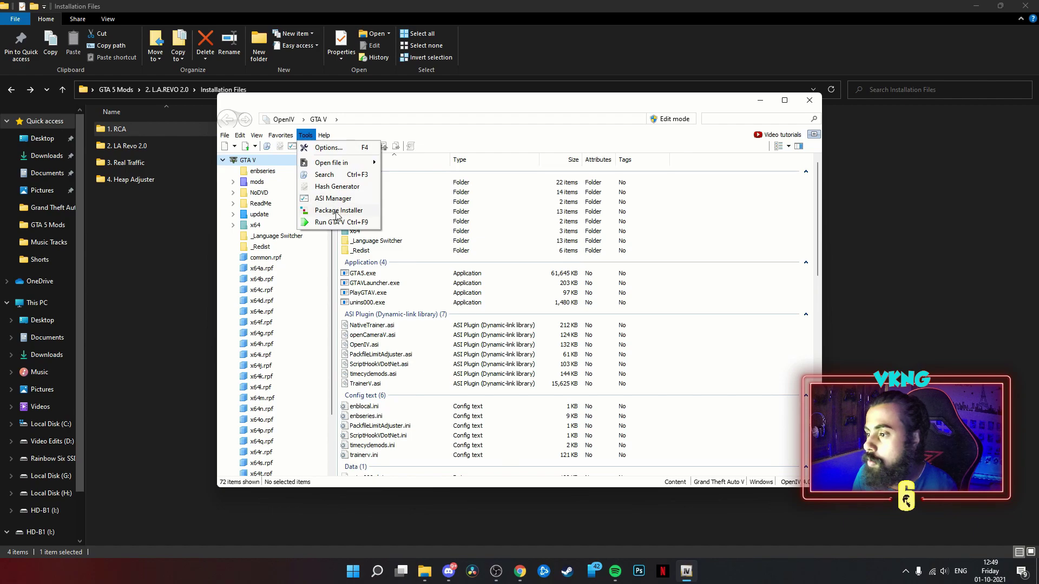
click(337, 211)
click(342, 141)
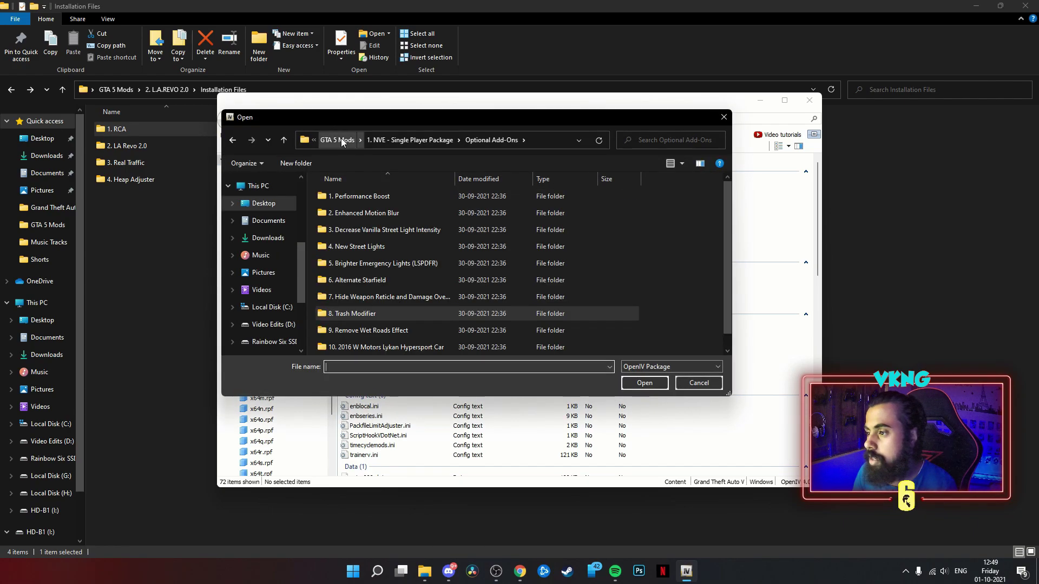
click(342, 140)
double_click(355, 211)
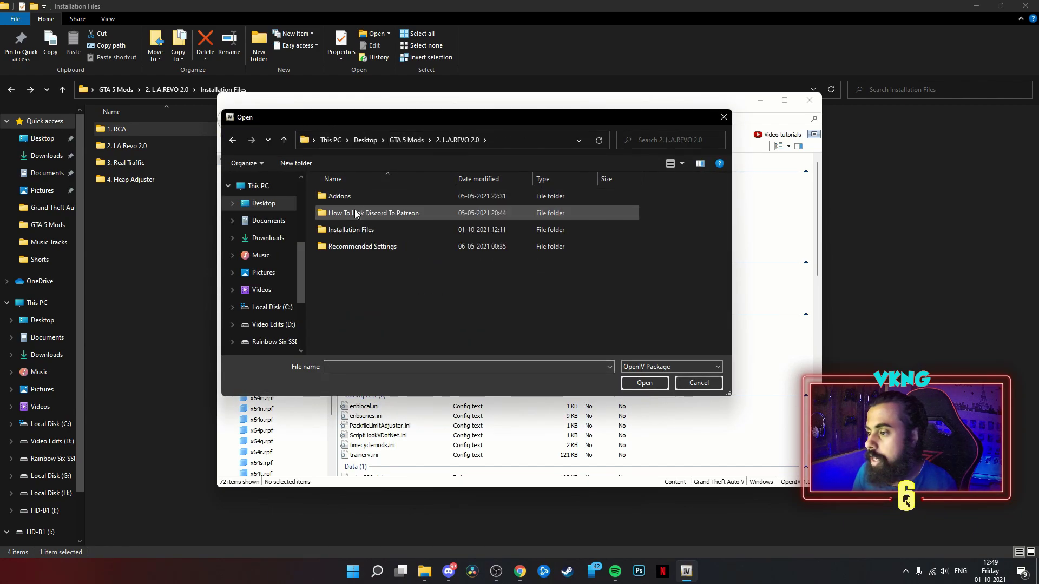
double_click(348, 230)
double_click(345, 216)
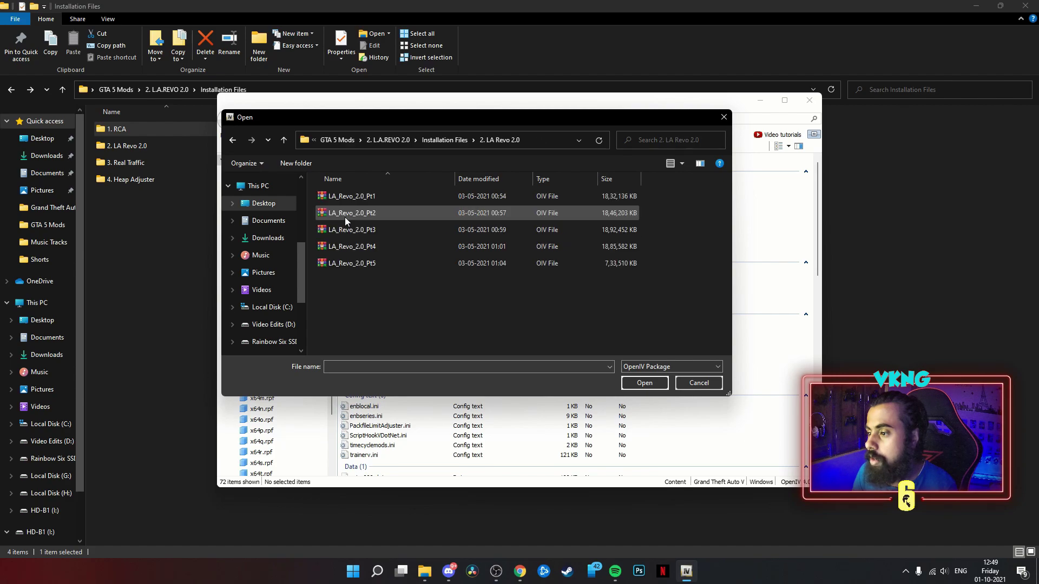
Install the LA_Revo_2.0_Pt1 package into the "mods" folder and close the installer when it finishes
click(345, 196)
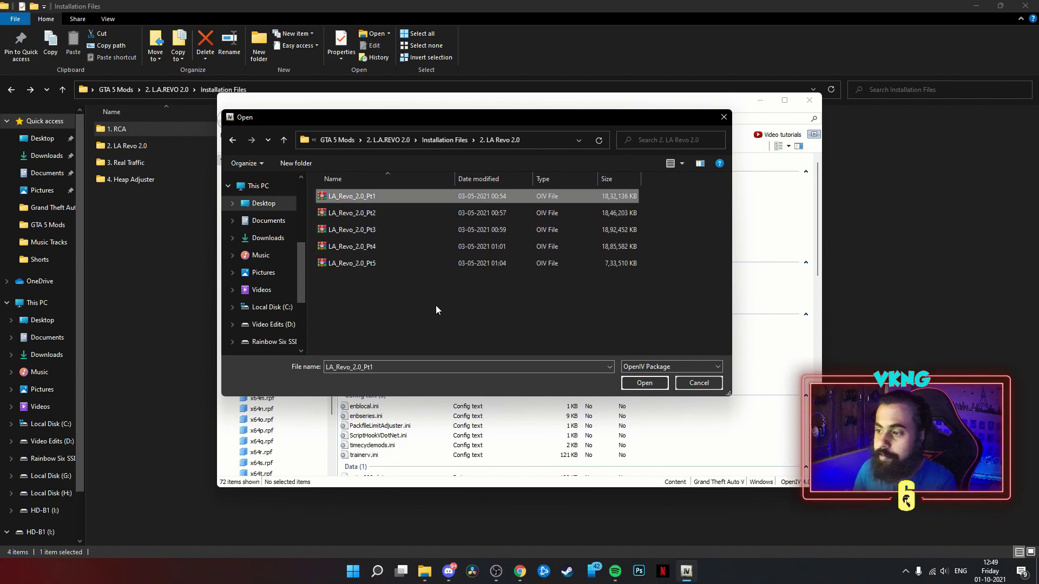
click(645, 383)
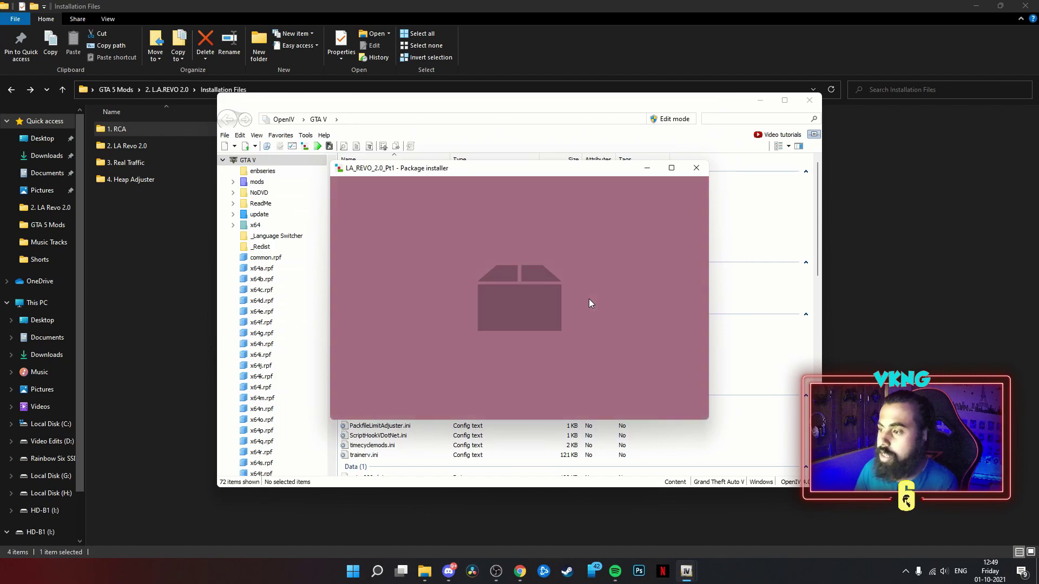
click(680, 248)
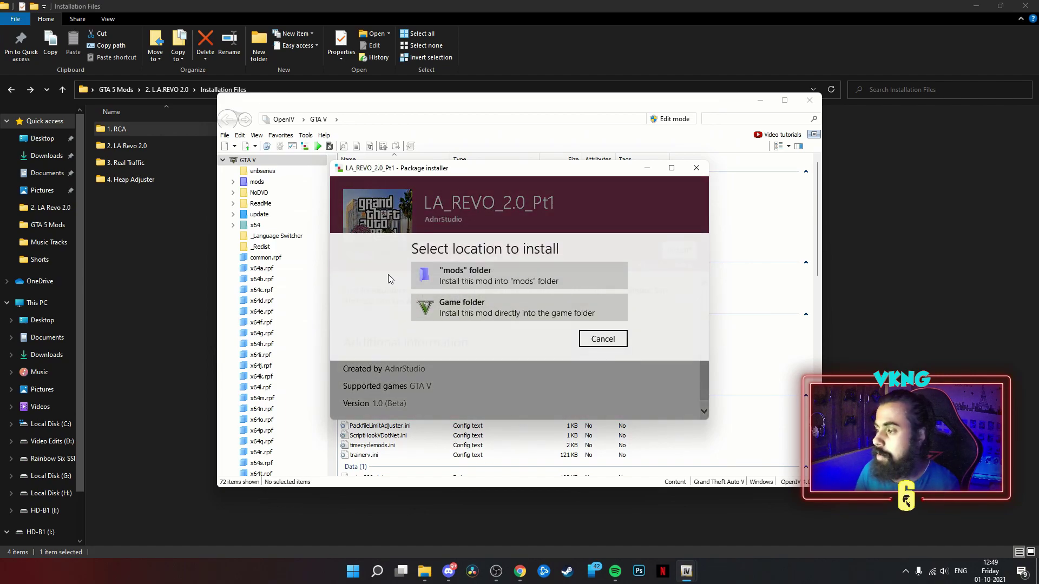
click(479, 281)
click(478, 334)
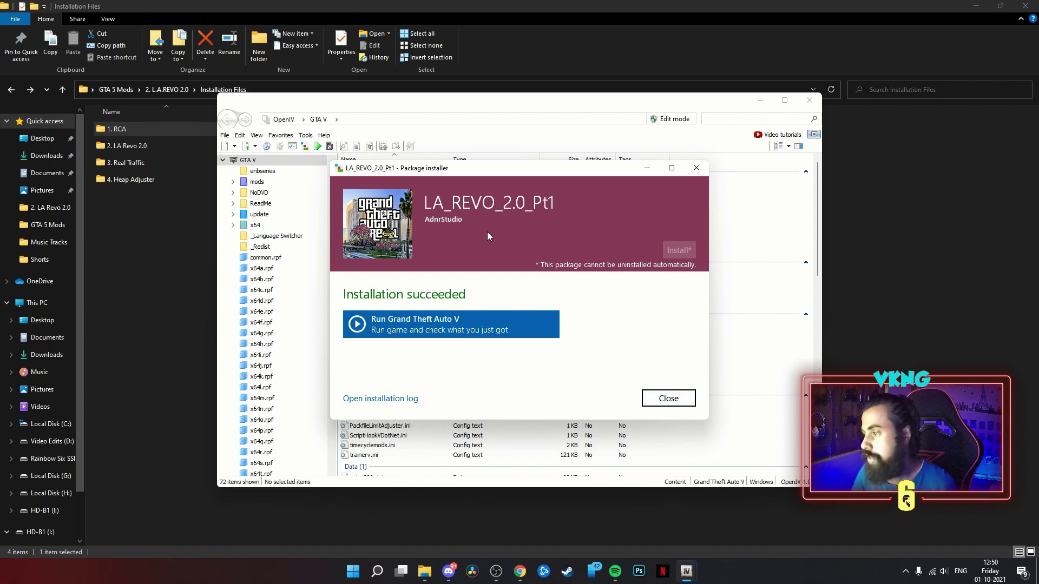
click(674, 401)
Install the LA_Revo_2.0_Pt2 package into the "mods" folder with the Package Installer and close the installer when it finishes
click(306, 136)
click(337, 210)
click(352, 212)
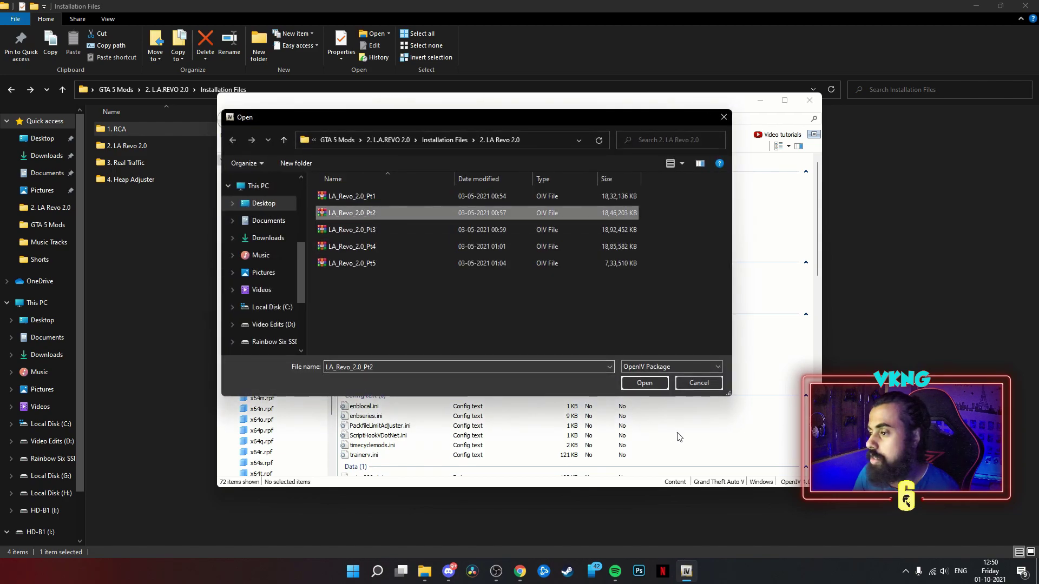
click(644, 383)
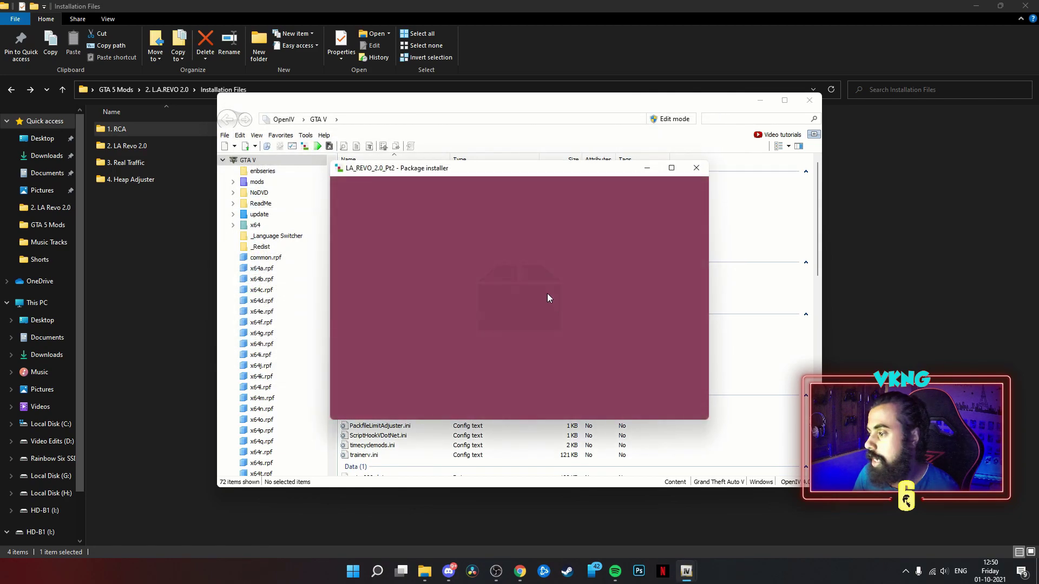
click(683, 250)
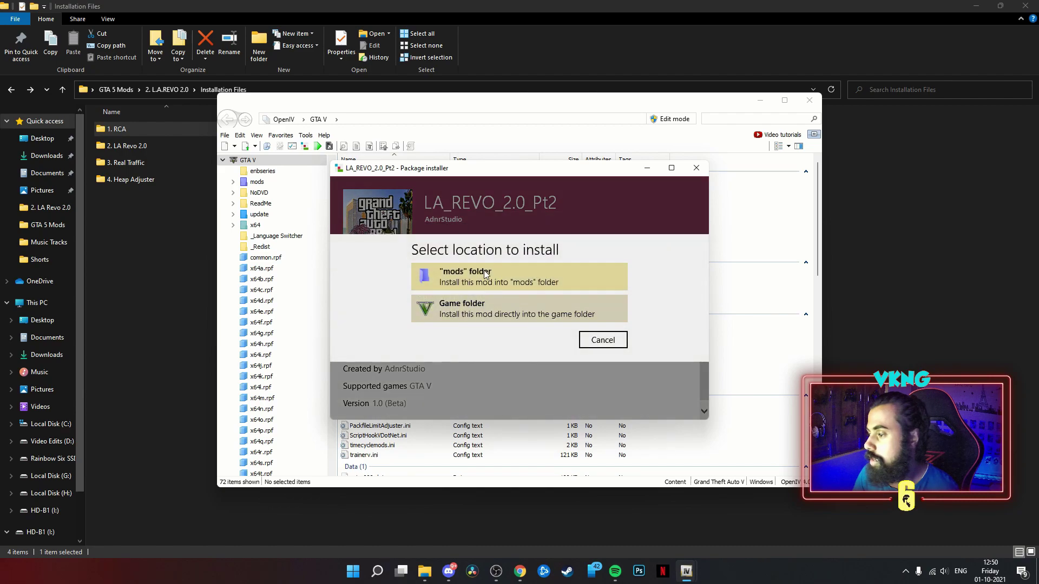
click(482, 272)
click(519, 352)
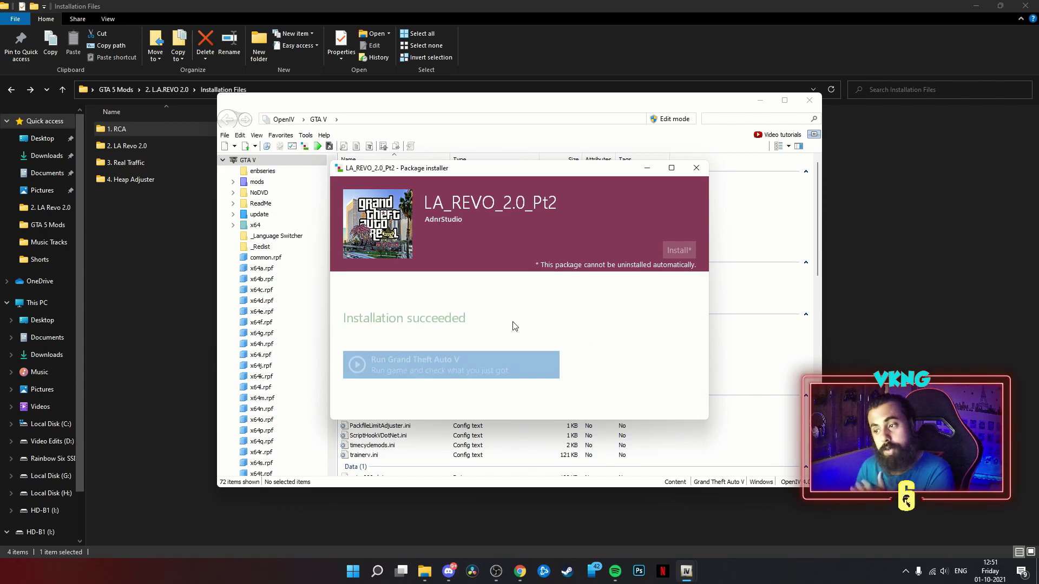
click(669, 398)
Install the LA_Revo_2.0_Pt3 package into the "mods" folder with the Package Installer and close the installer when it finishes
click(305, 135)
click(325, 212)
click(395, 230)
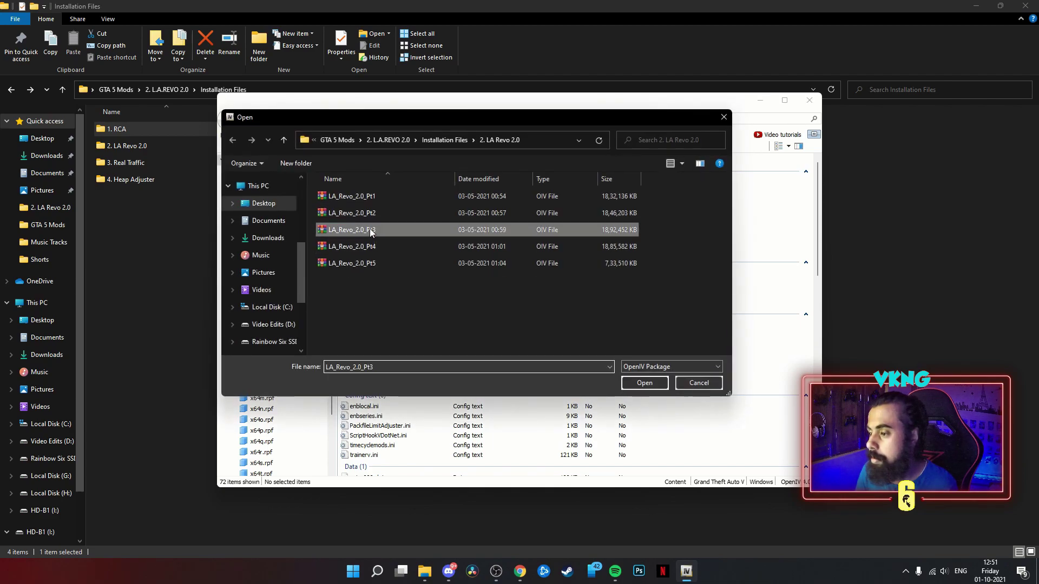
click(644, 384)
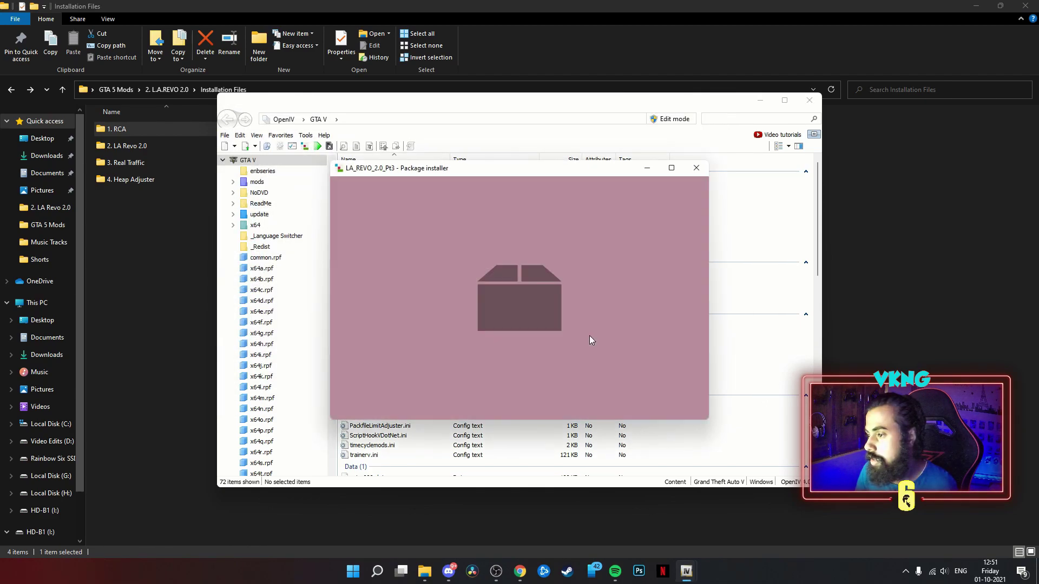
click(680, 250)
click(493, 279)
click(465, 396)
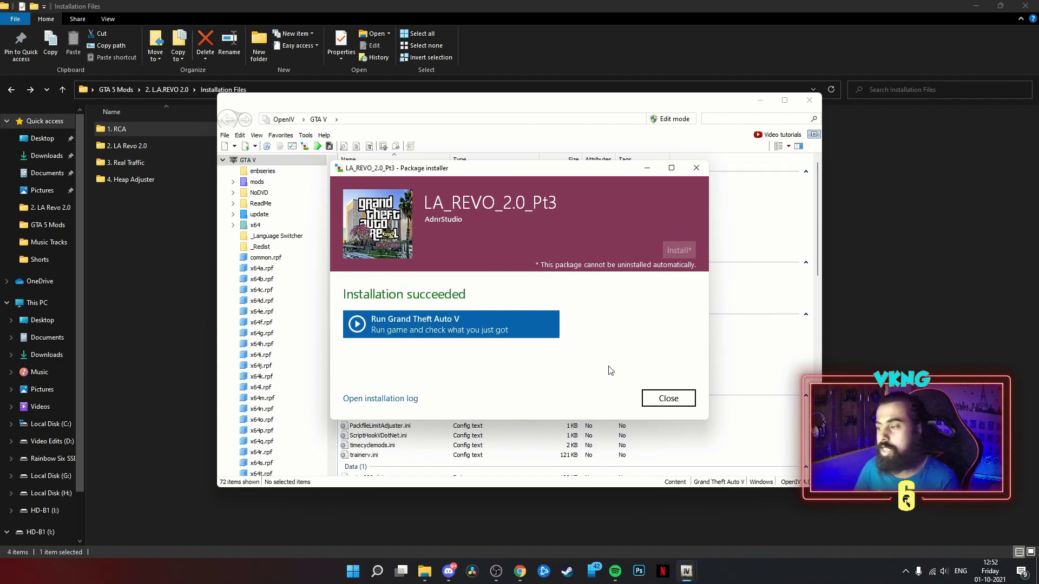
click(670, 401)
Install the LA_Revo_2.0_Pt4 package into the "mods" folder with the Package Installer and close the installer when it finishes
click(306, 135)
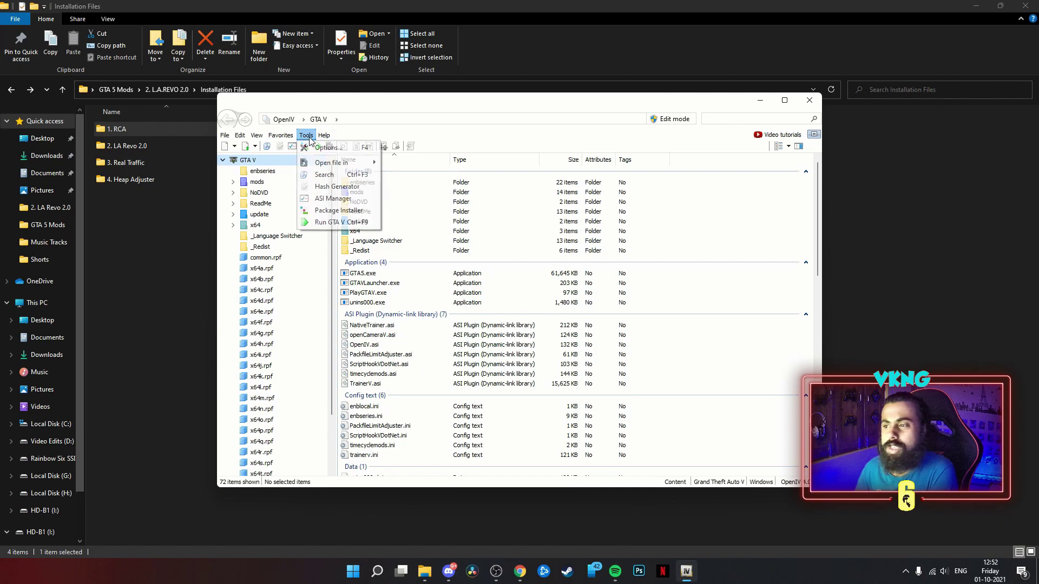
click(328, 217)
click(360, 247)
click(648, 385)
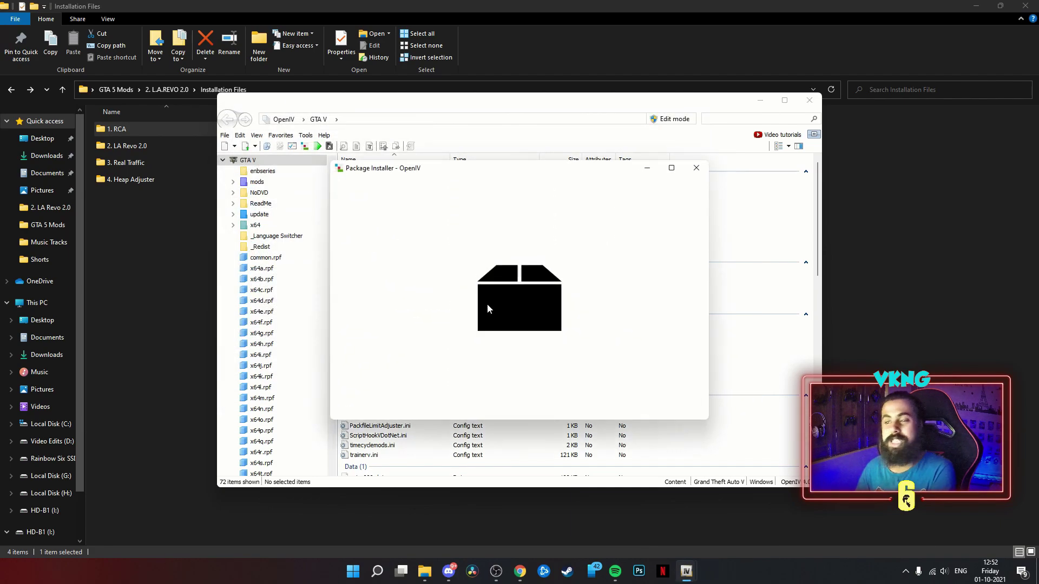
click(673, 255)
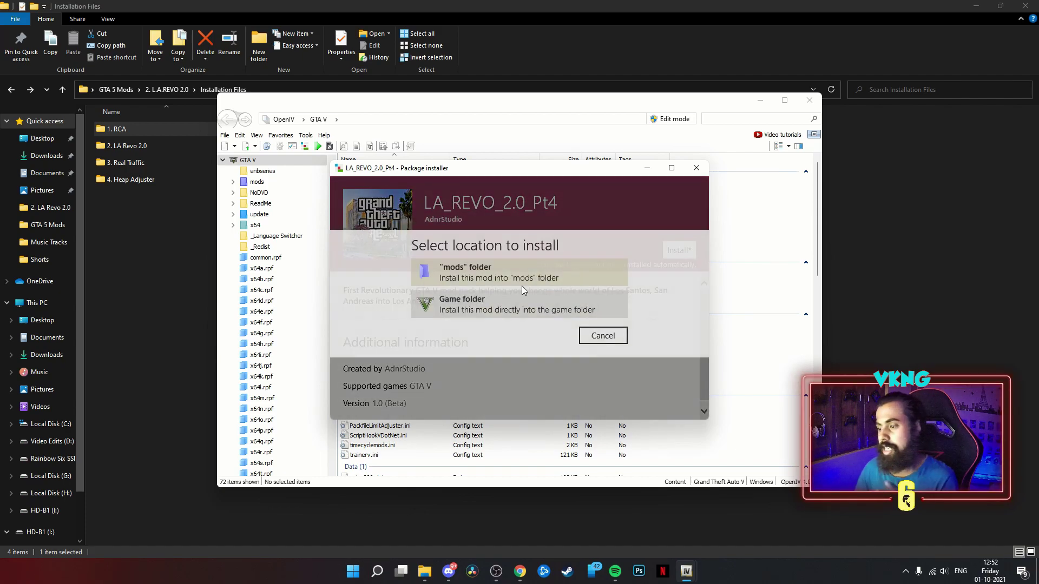
click(461, 277)
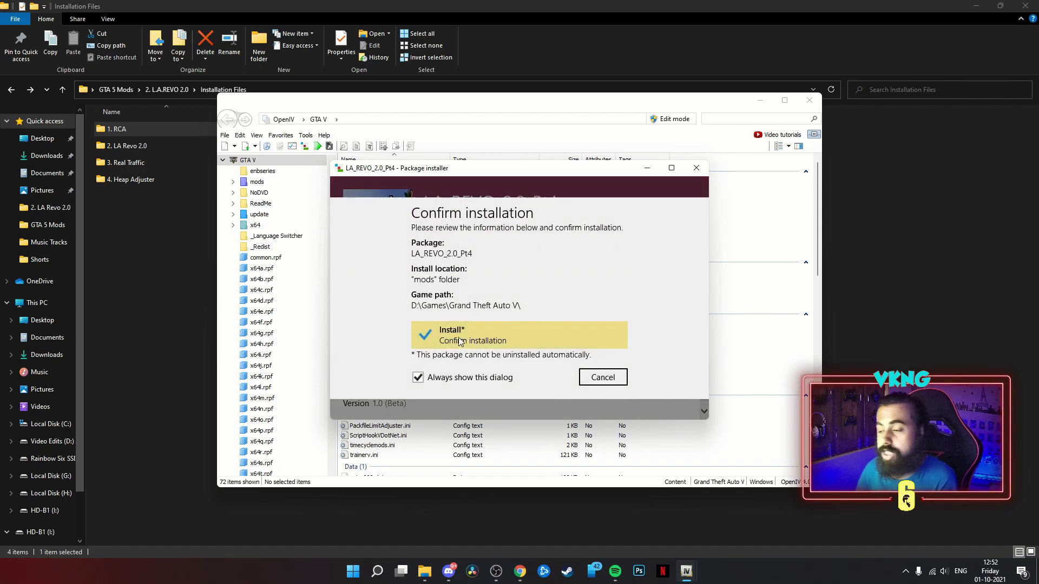
click(460, 341)
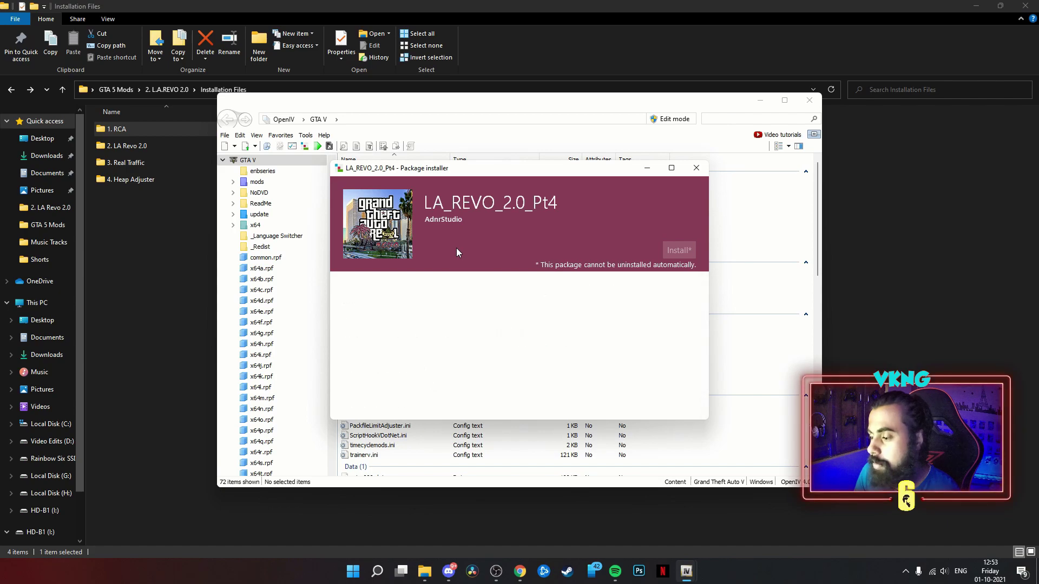
click(666, 401)
Install the LA_Revo_2.0_Pt5 package into the "mods" folder with the Package Installer and close the installer when it finishes
click(305, 135)
click(341, 212)
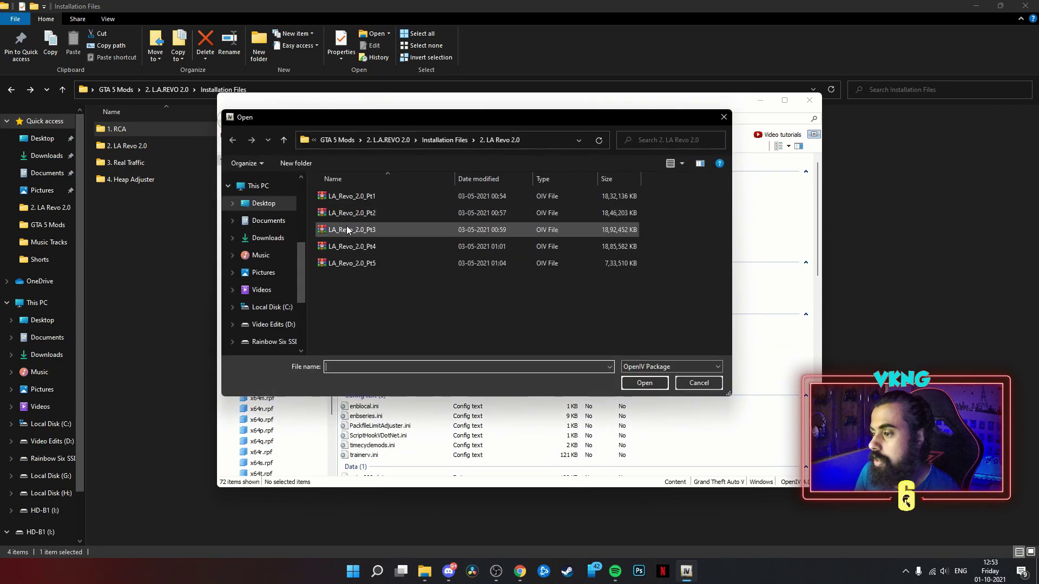
click(367, 265)
click(644, 383)
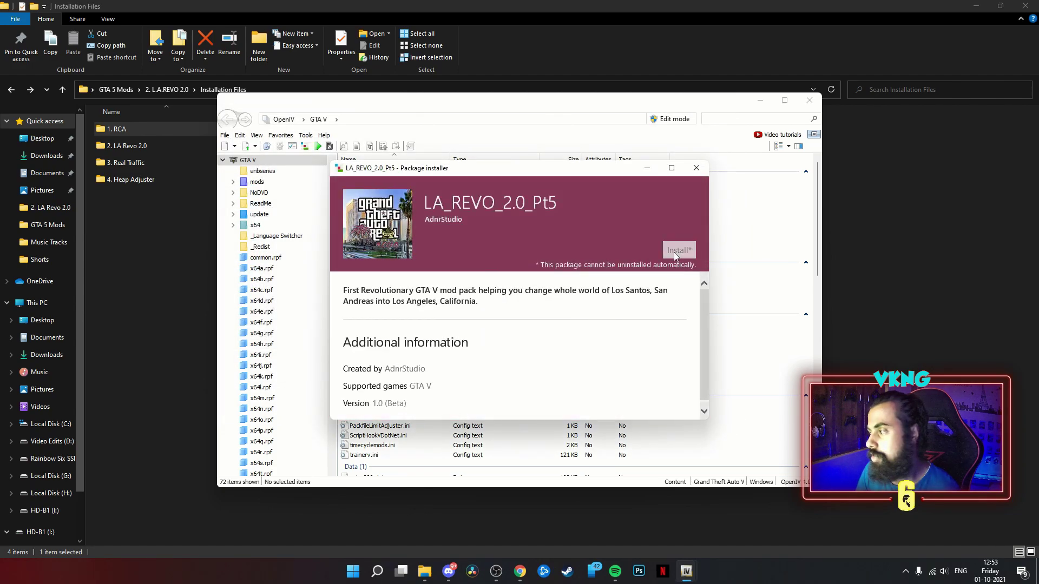
click(673, 252)
click(488, 279)
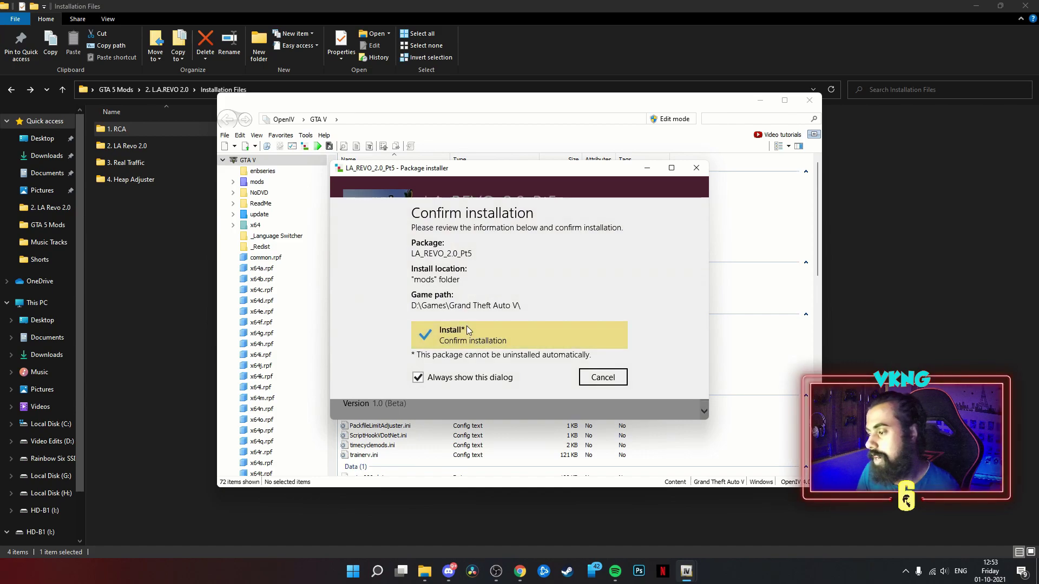
click(467, 329)
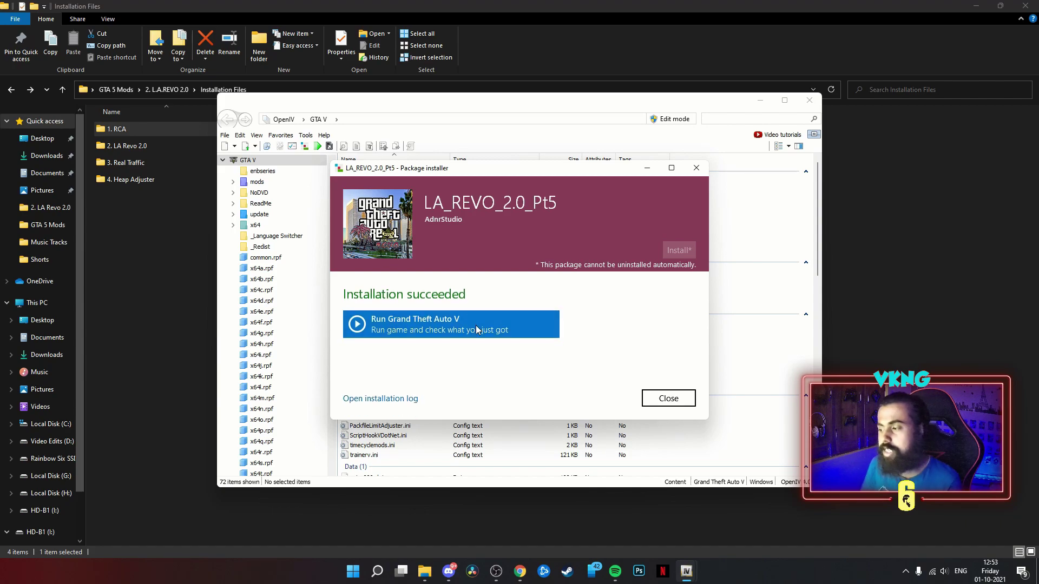
click(657, 402)
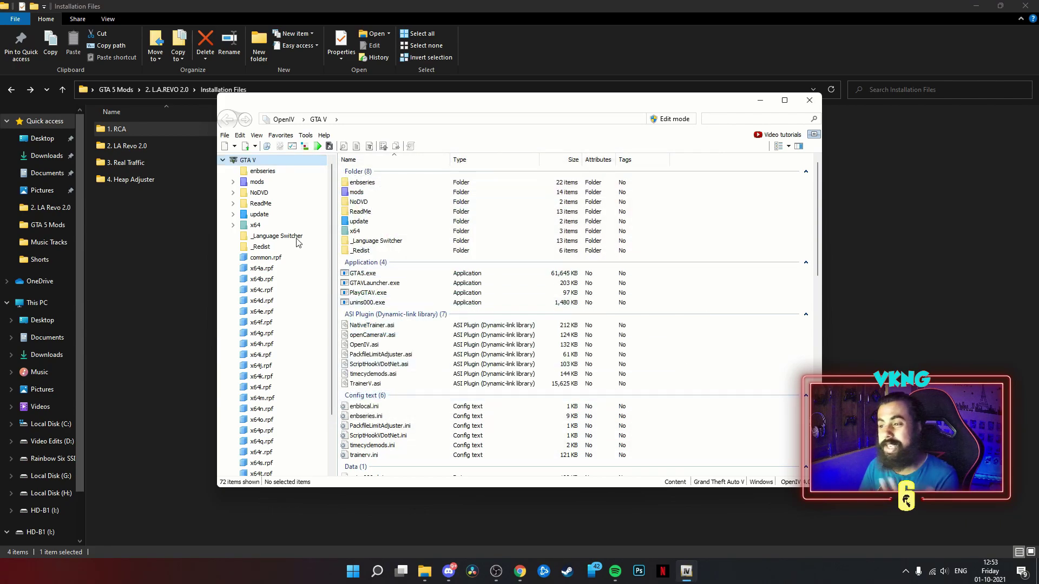
Switch to File Explorer and open the 3. Real Traffic folder to view its package files
click(306, 135)
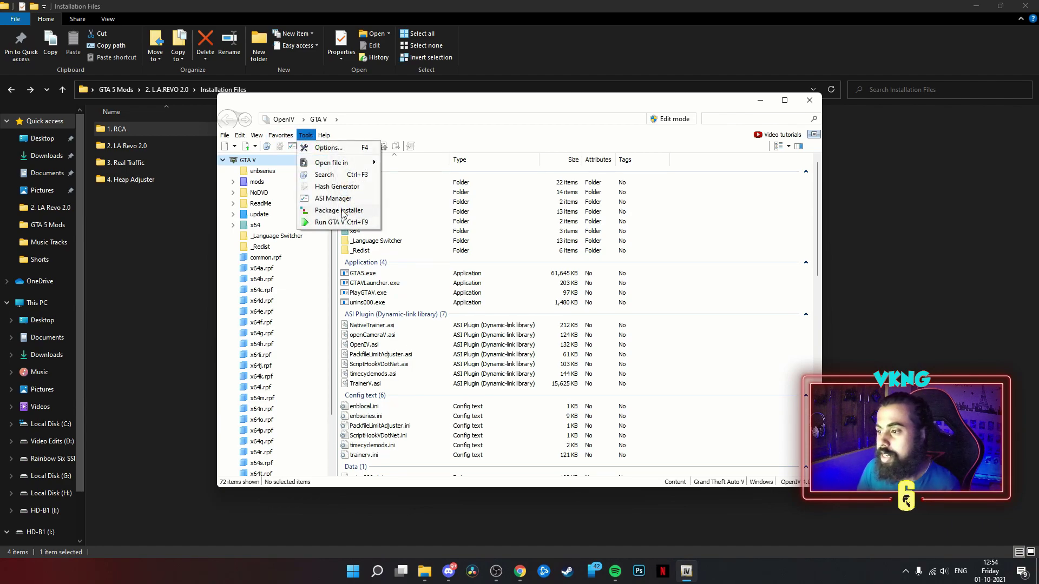
click(176, 229)
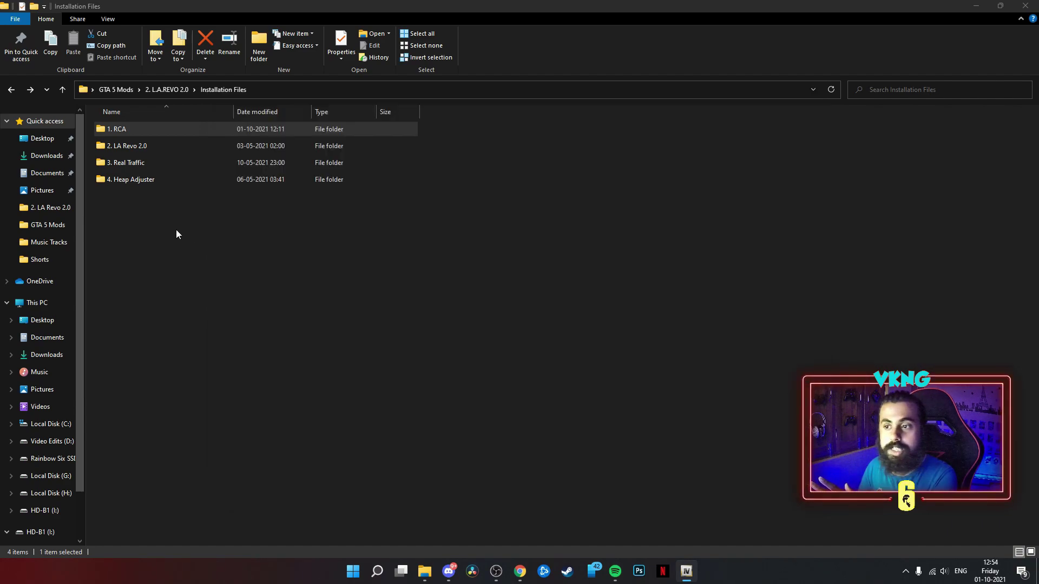
double_click(128, 162)
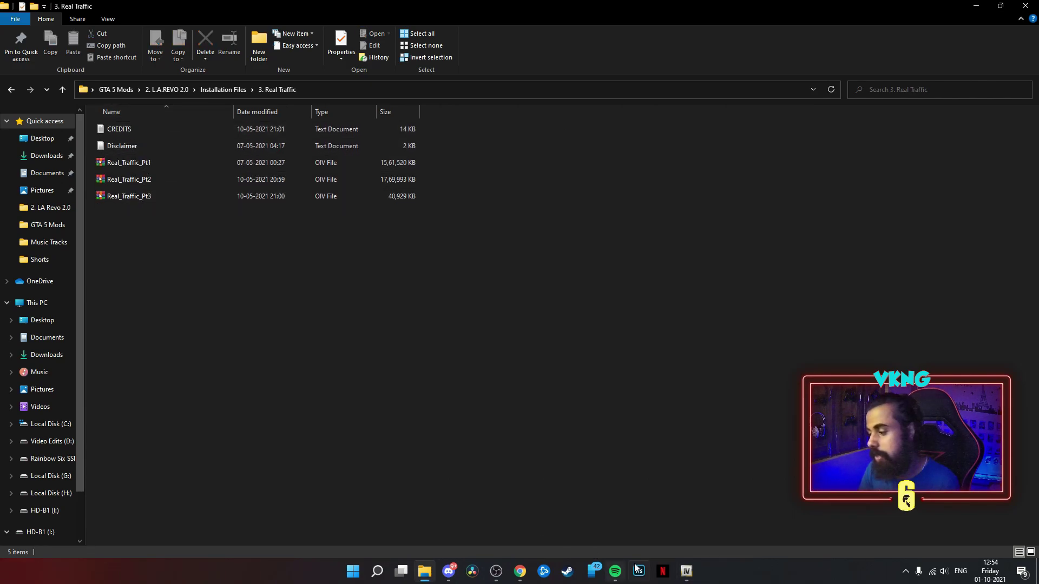
Return to OpenIV, start the Package Installer and browse to GTA 5 Mods > 2. L.A.REVO 2.0 > Installation Files > 3. Real Traffic
click(687, 571)
click(306, 135)
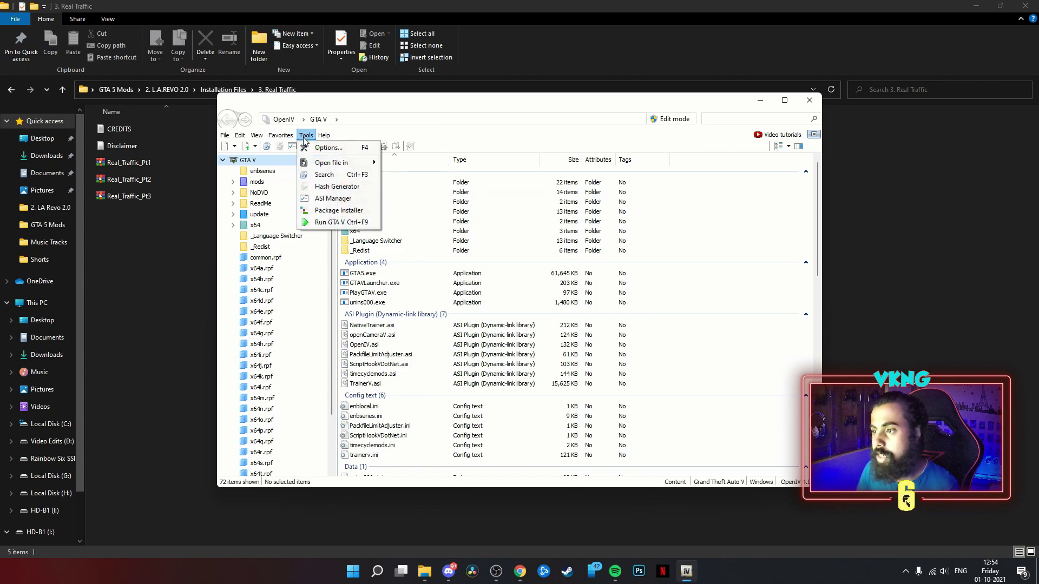
click(336, 210)
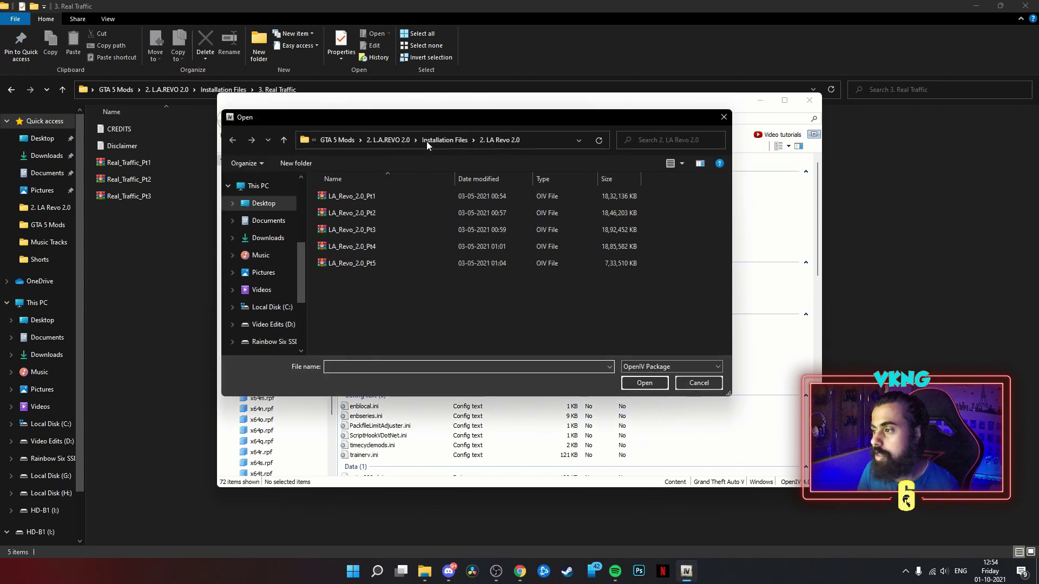
click(427, 140)
click(399, 141)
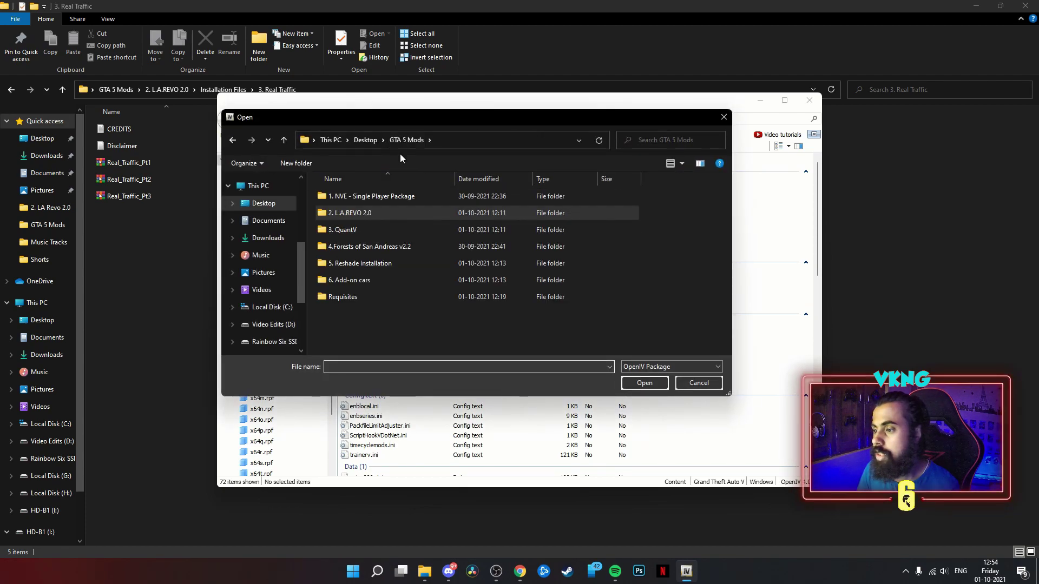
double_click(342, 216)
double_click(345, 229)
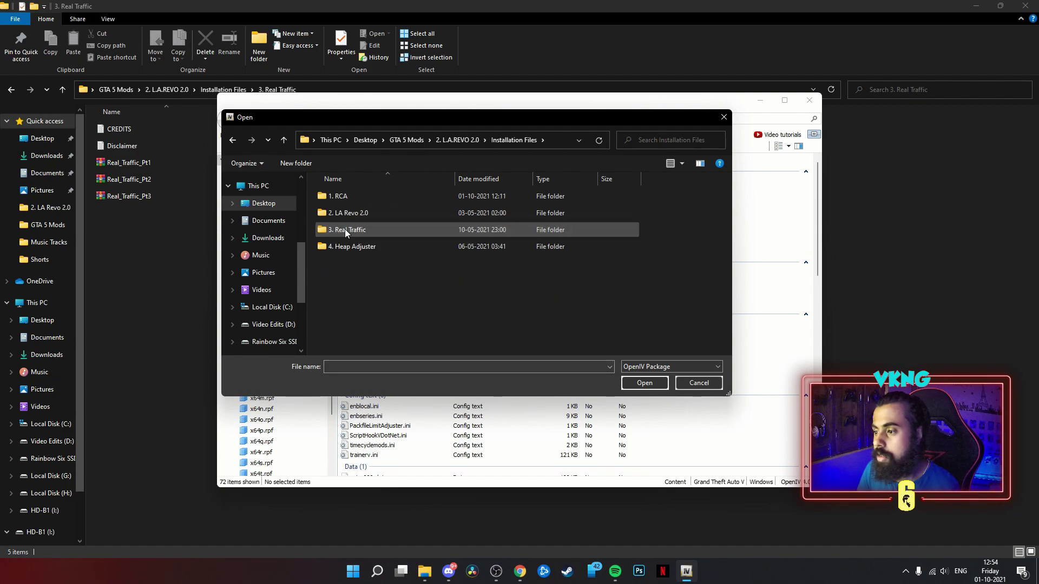
double_click(345, 229)
Install the Real_Traffic_Pt1 package into the "mods" folder and close the installer when it finishes
click(346, 198)
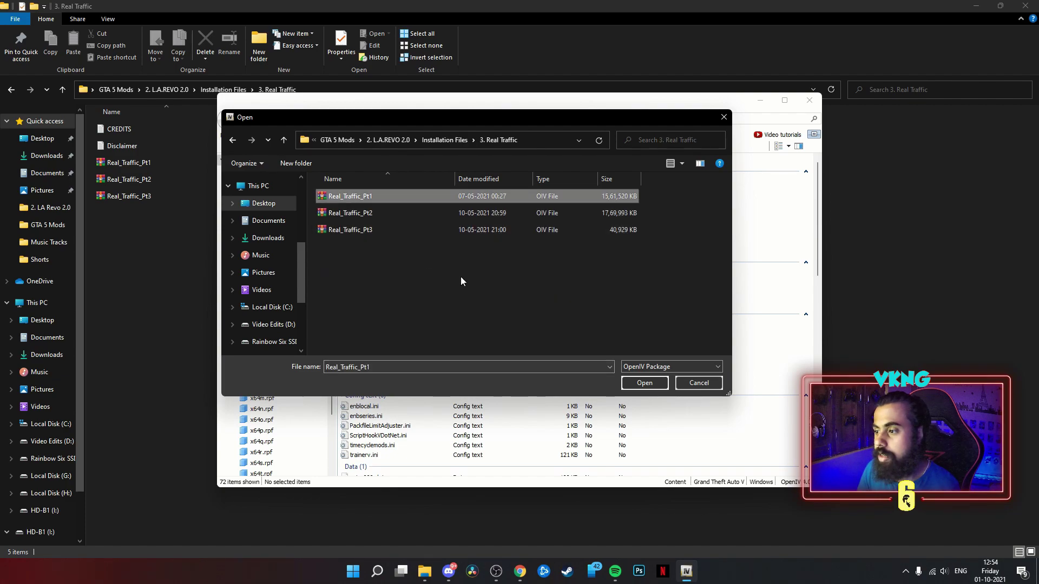
click(643, 382)
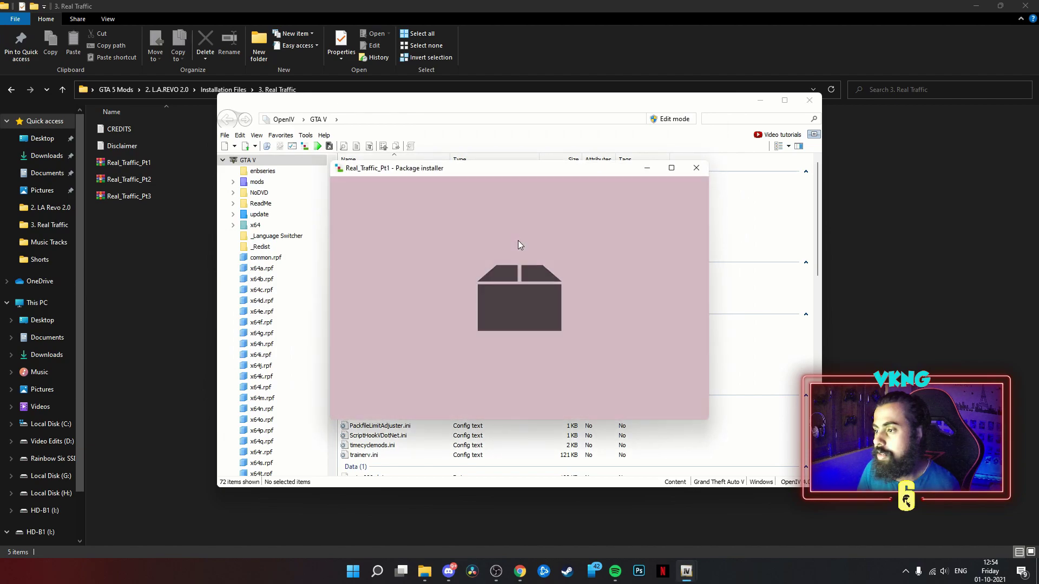
click(690, 251)
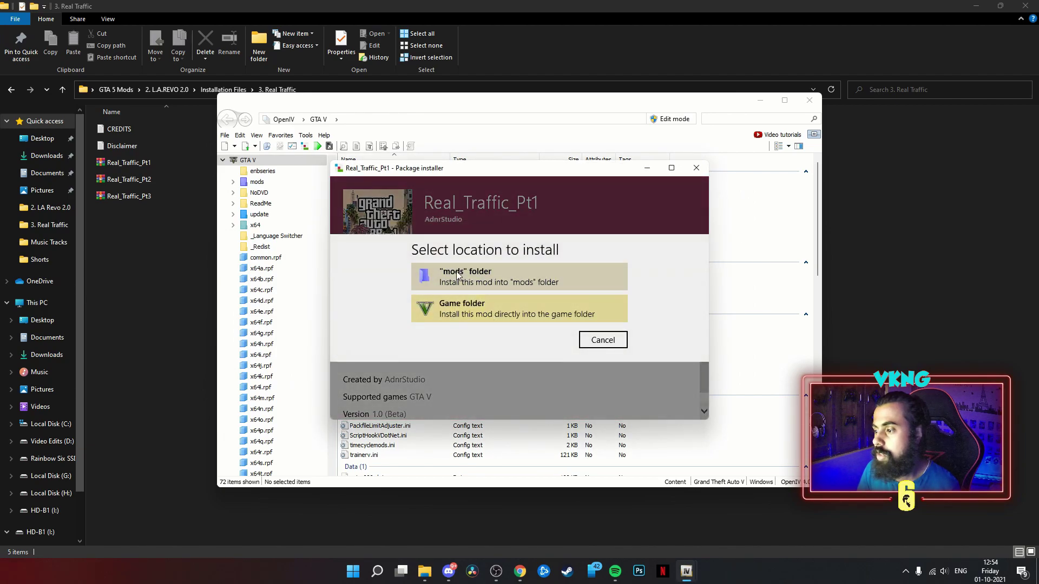
click(476, 276)
click(472, 329)
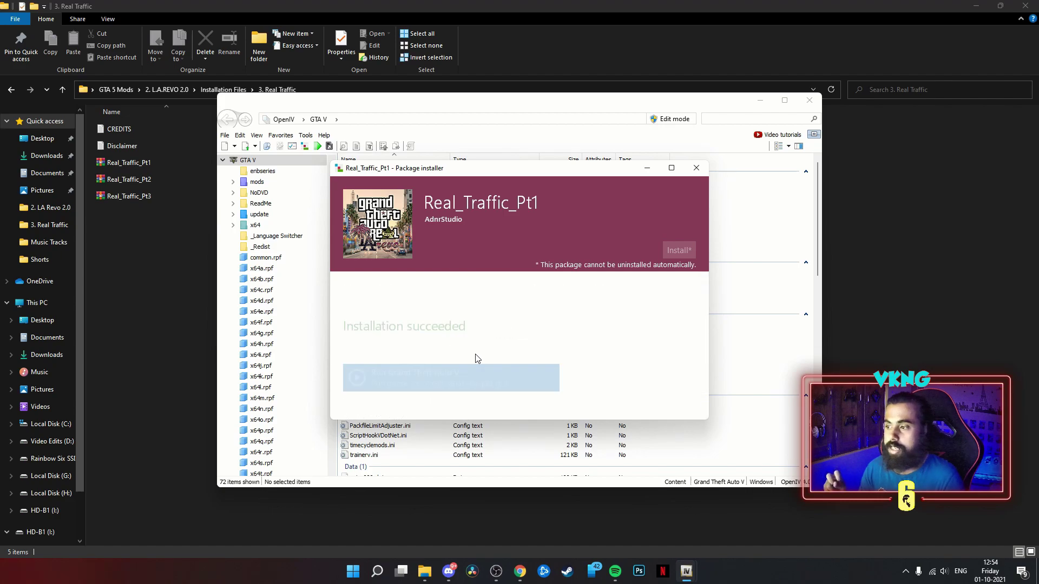
click(661, 393)
Install the Real_Traffic_Pt2 package into the "mods" folder with the Package Installer and close the installer when it finishes
click(305, 135)
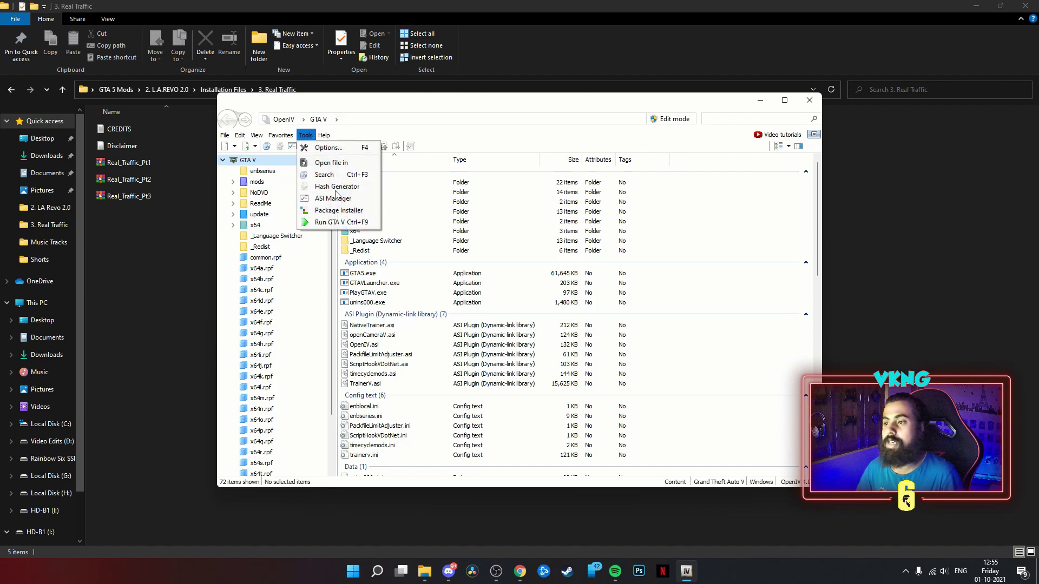
click(348, 219)
click(350, 215)
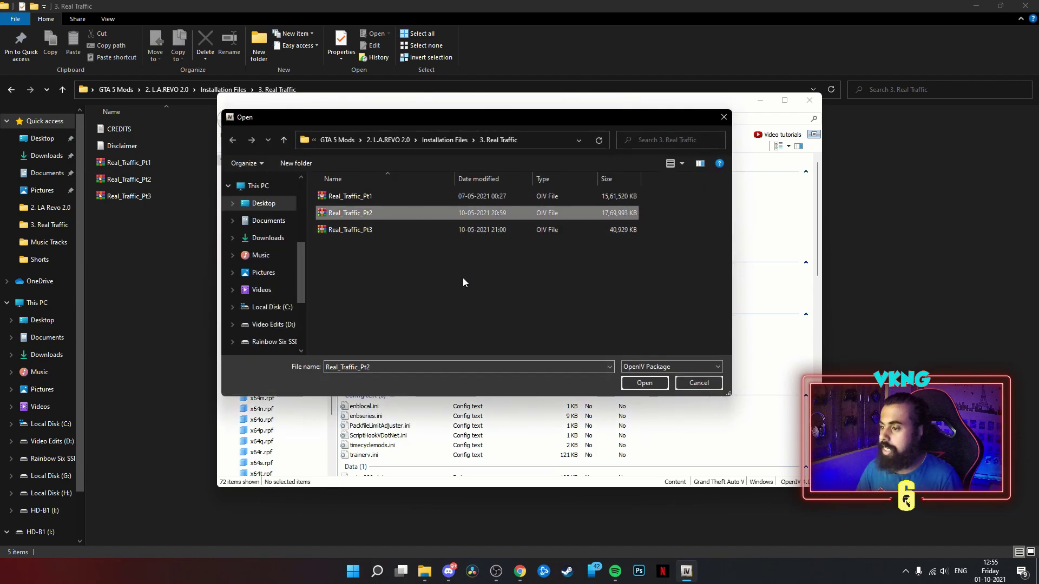
click(644, 382)
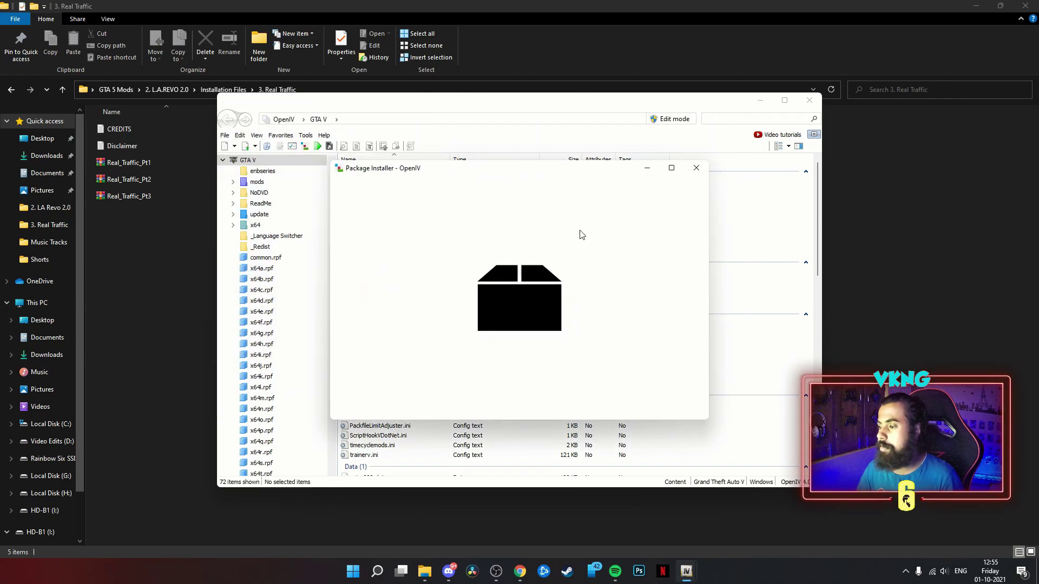
click(681, 250)
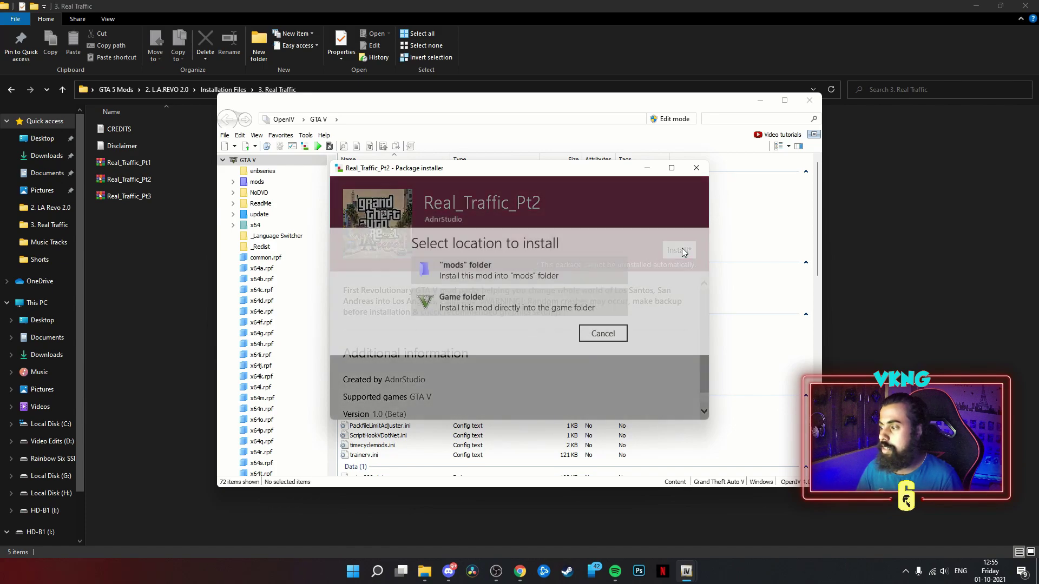
click(469, 275)
click(444, 338)
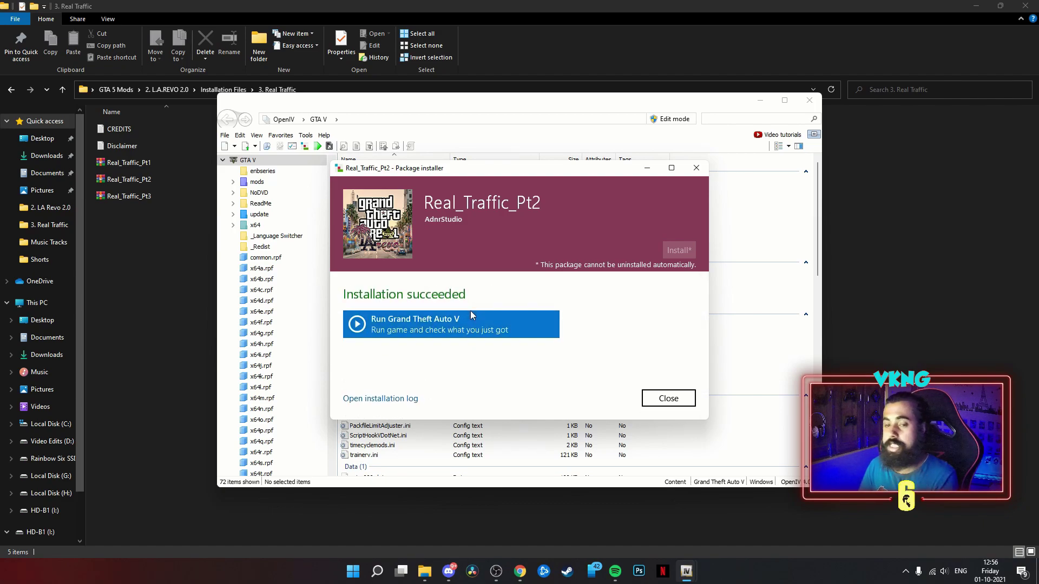
click(671, 398)
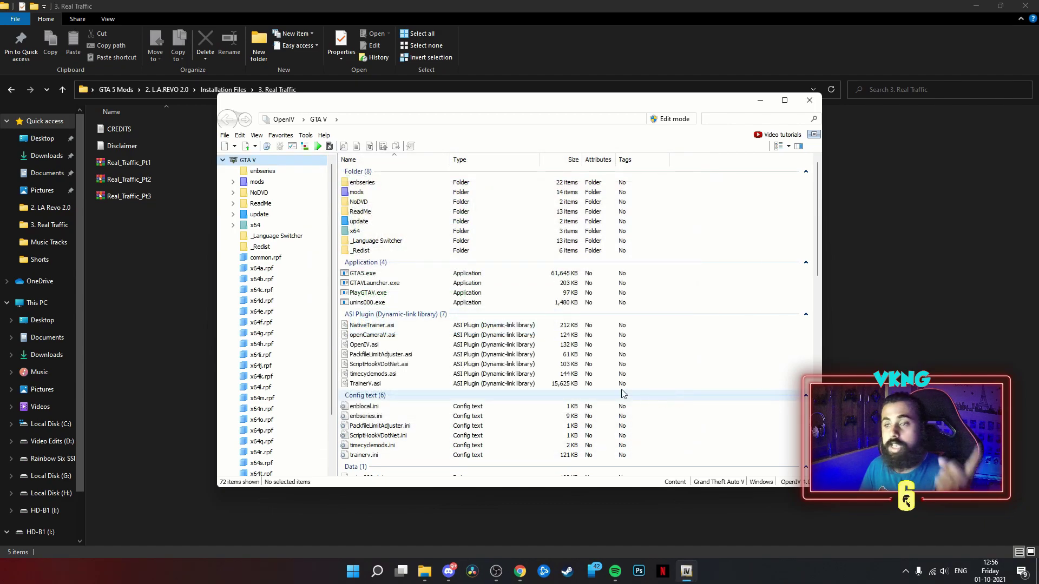
Install the Real_Traffic_Pt3 package into the "mods" folder with the Package Installer and close the installer when it finishes
click(309, 135)
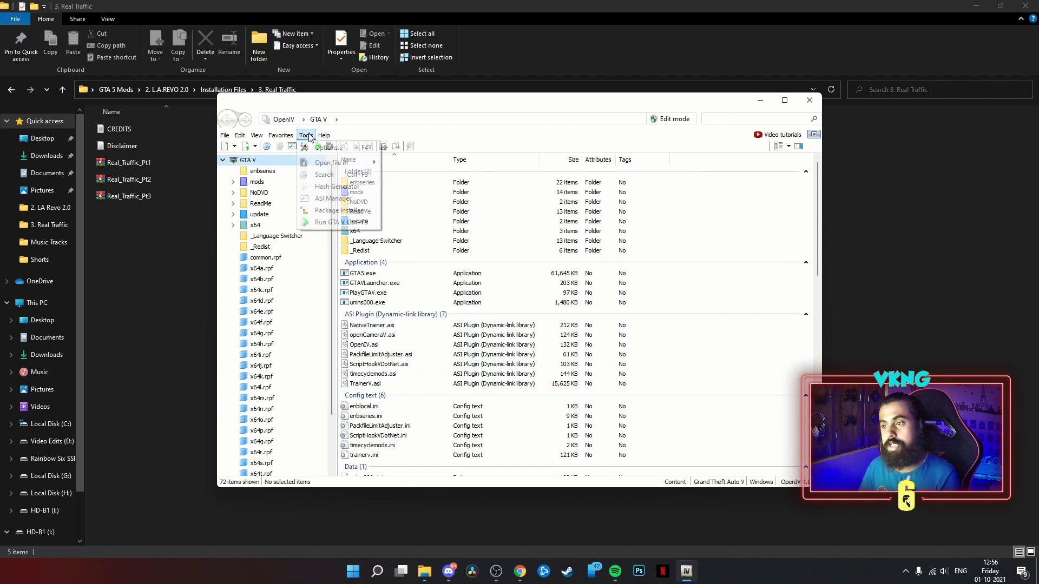
click(340, 210)
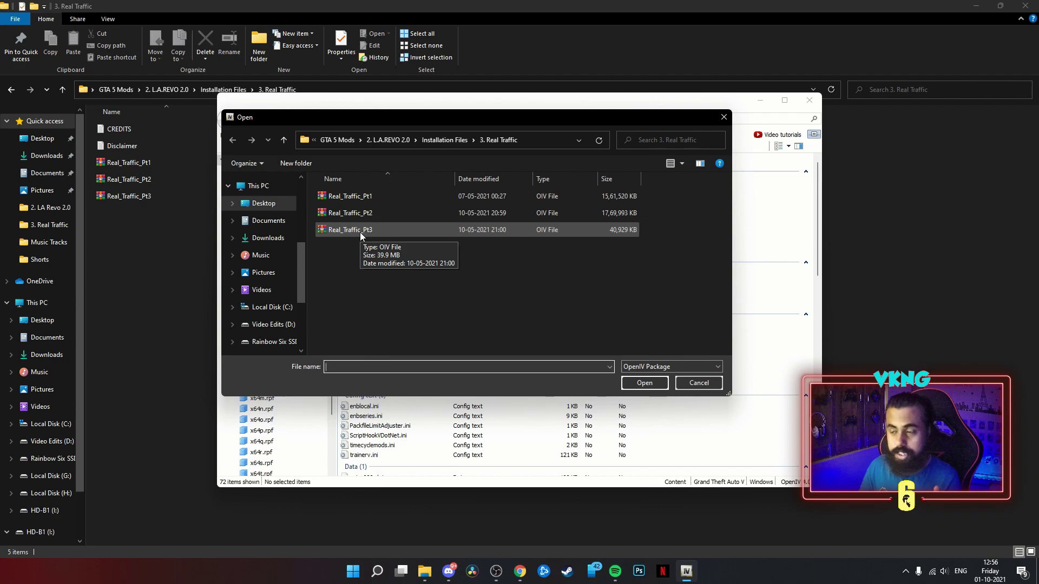
click(360, 233)
click(642, 384)
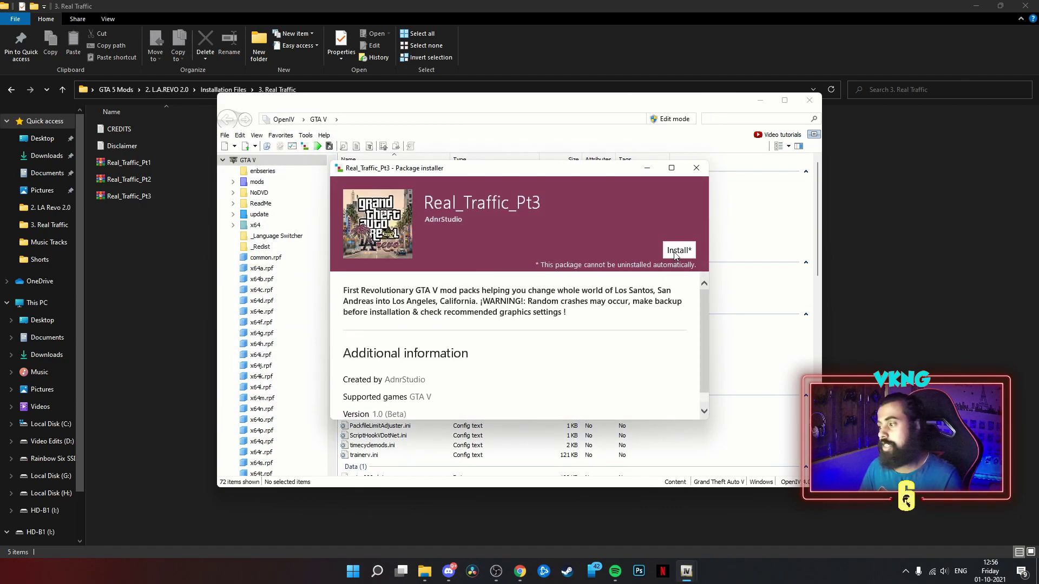
click(675, 252)
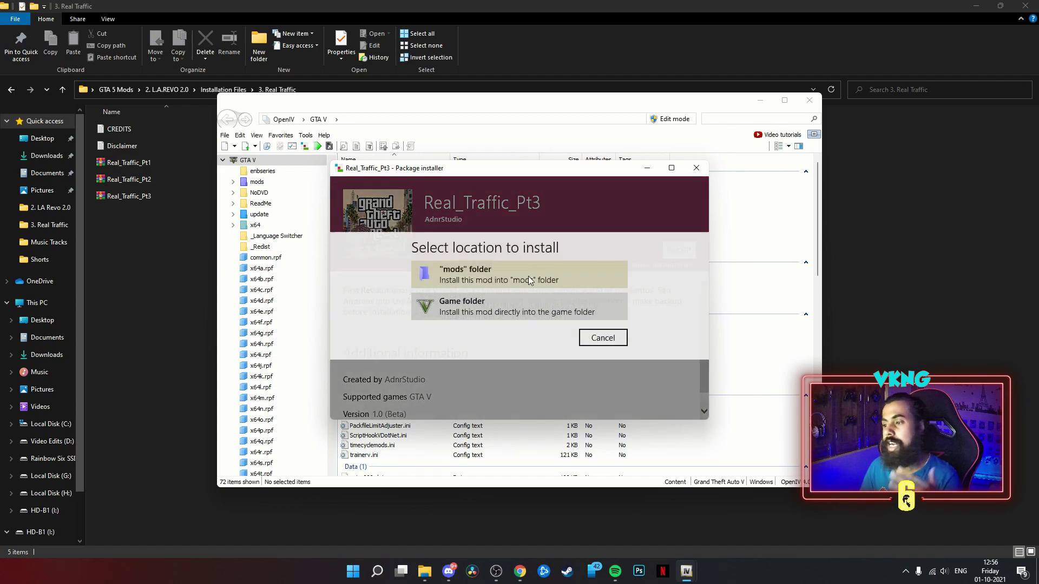
click(479, 273)
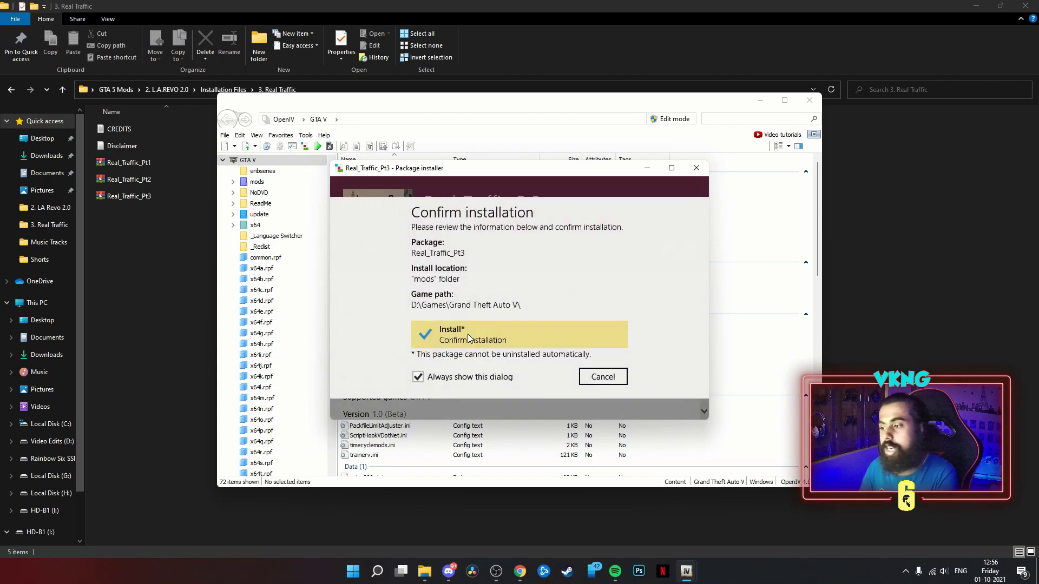
click(467, 333)
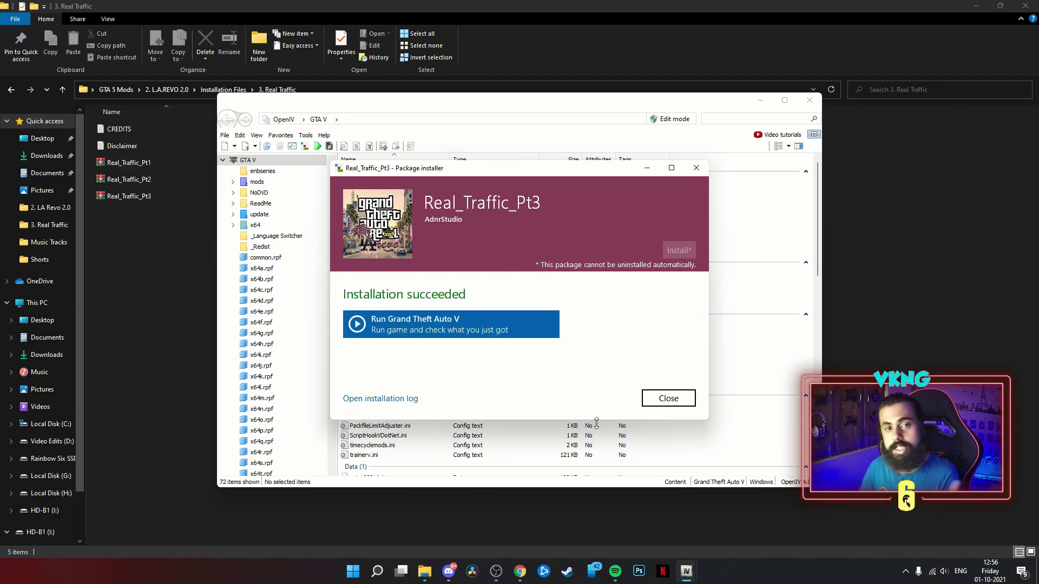
click(669, 398)
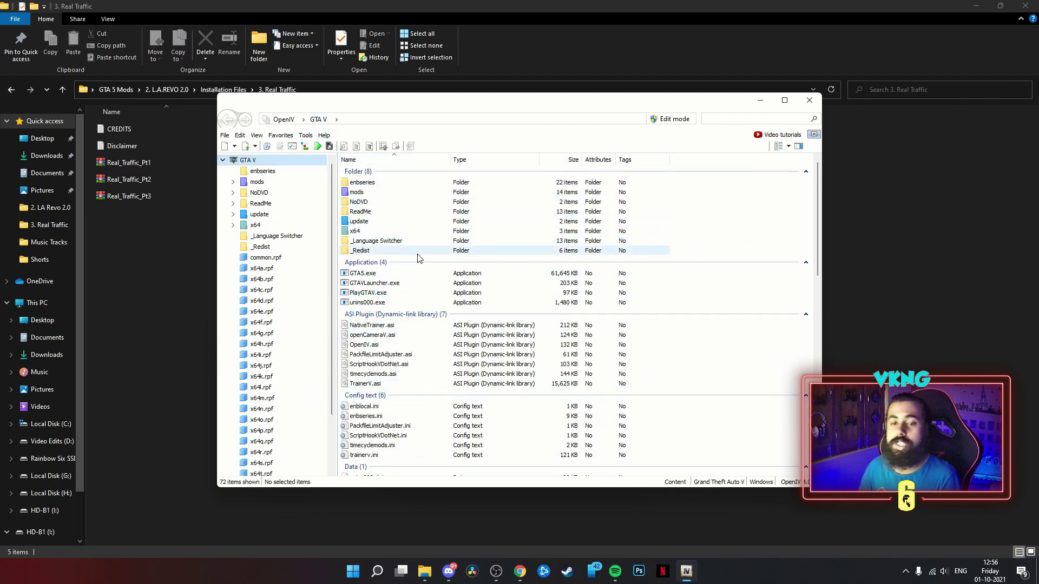
Switch to File Explorer and open GTA 5 Mods > 2. L.A.REVO 2.0 > Installation Files to review its subfolders
click(305, 135)
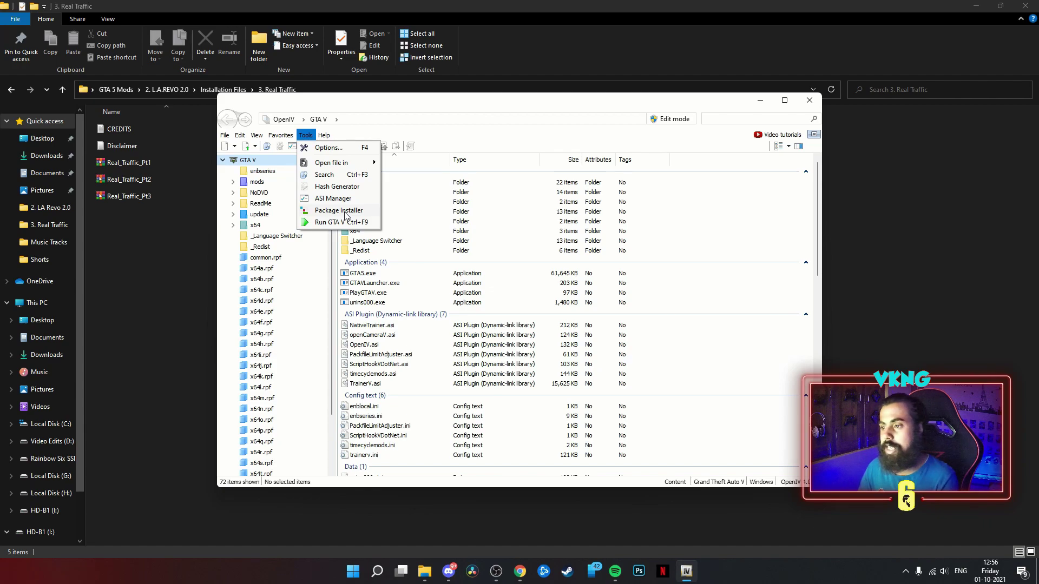
click(138, 199)
click(170, 90)
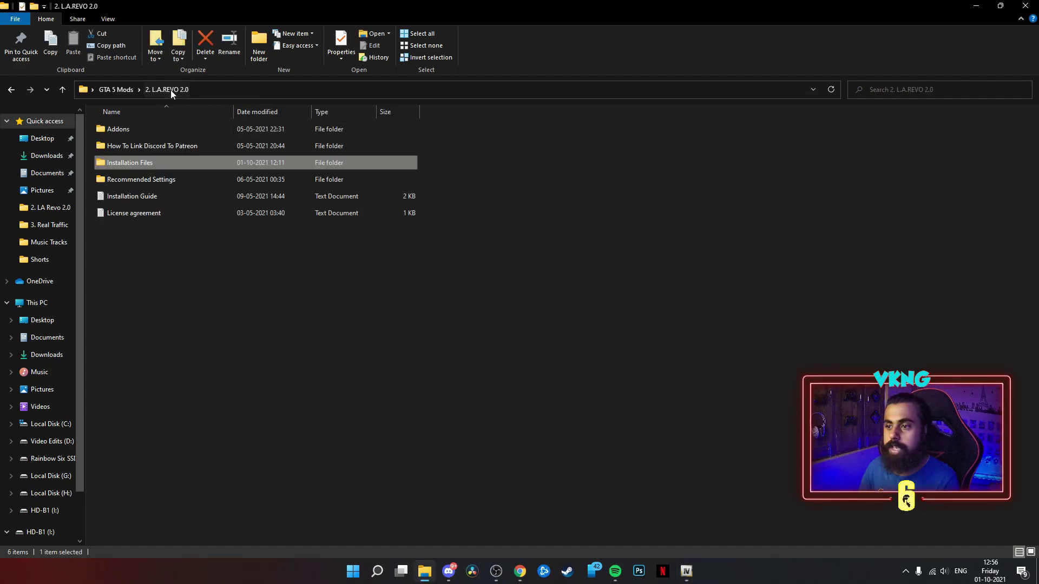
click(116, 90)
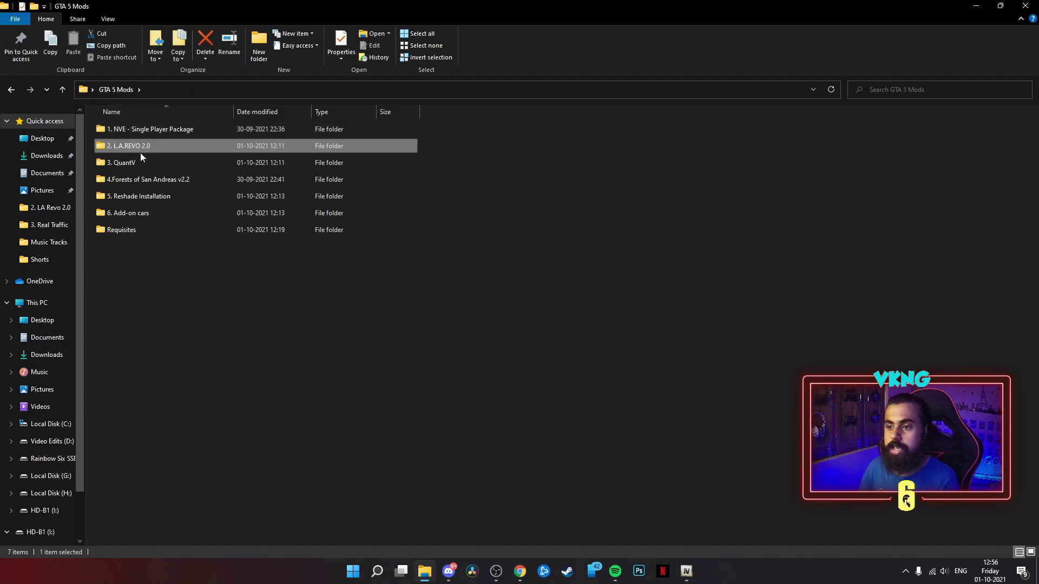
double_click(133, 142)
click(122, 165)
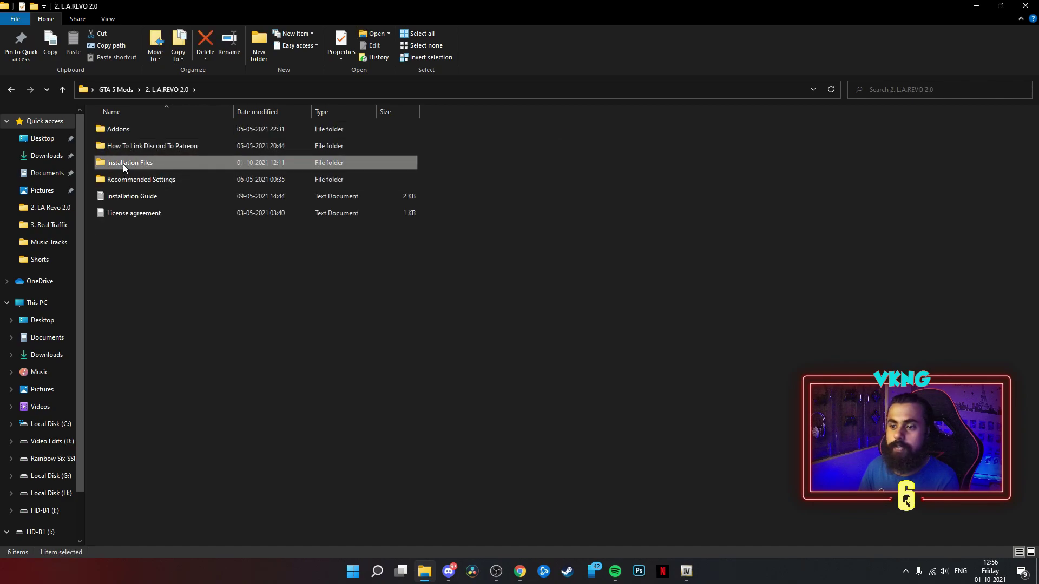
double_click(123, 164)
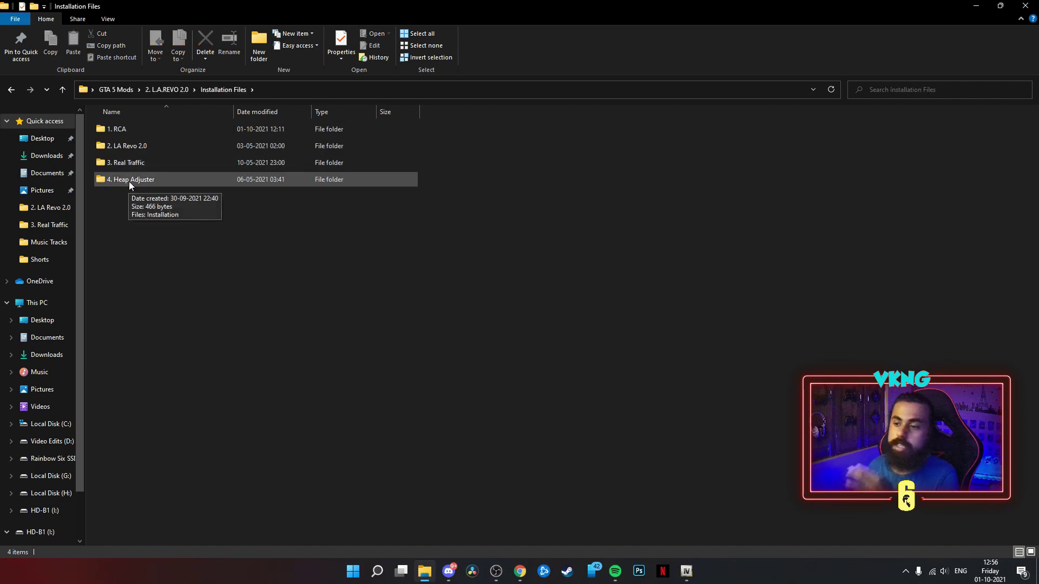
View the Over_12GB_GPU image in the Recommended Settings folder of 2. L.A.REVO 2.0 and close it
click(10, 90)
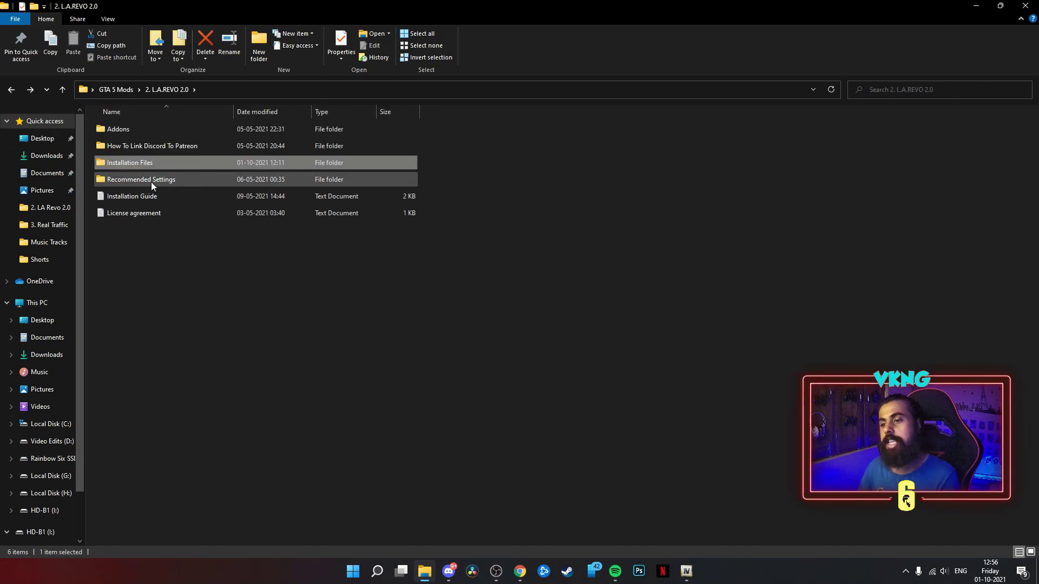
double_click(151, 182)
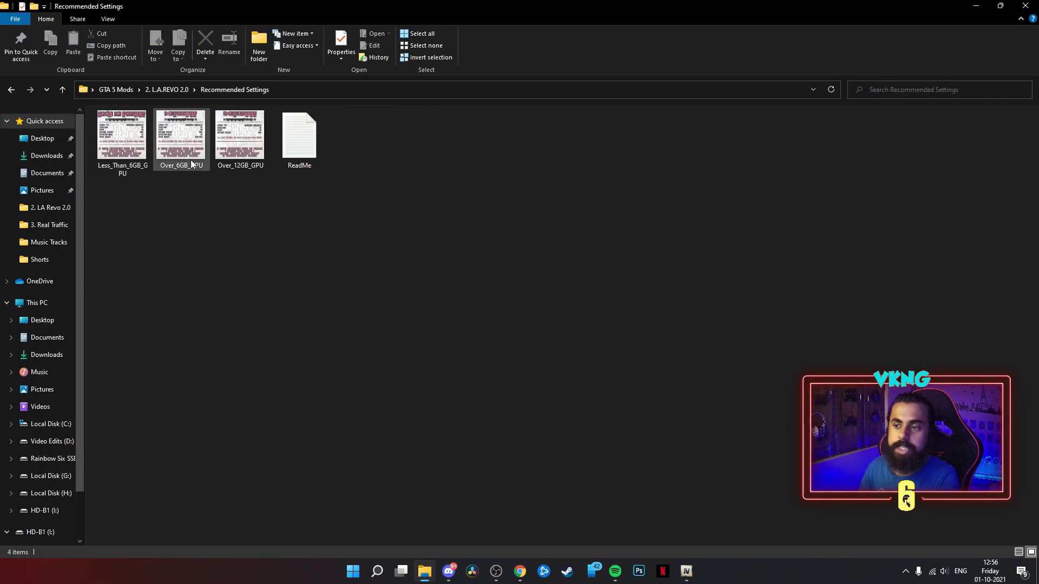
double_click(245, 143)
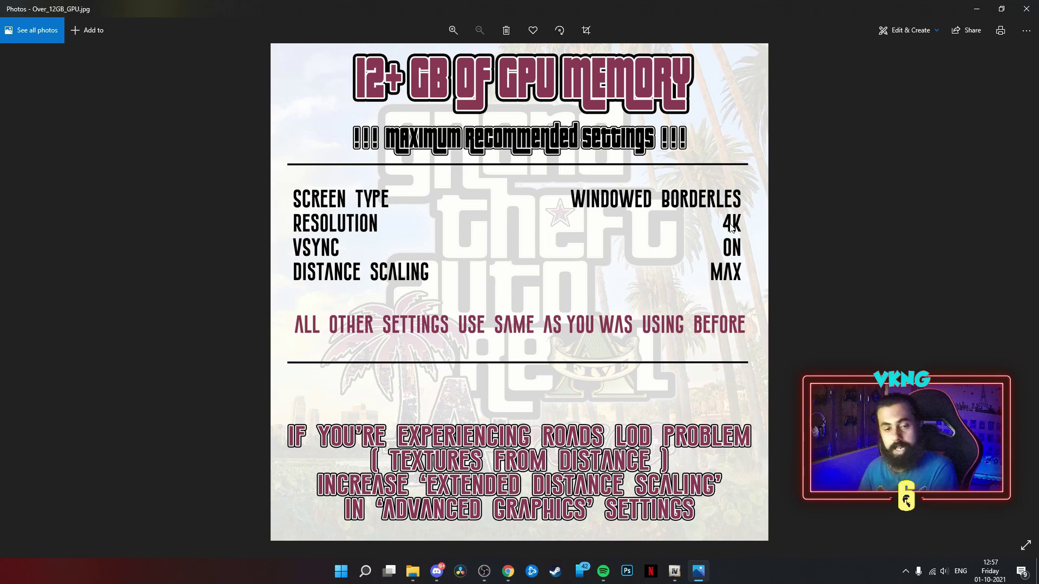
click(1026, 9)
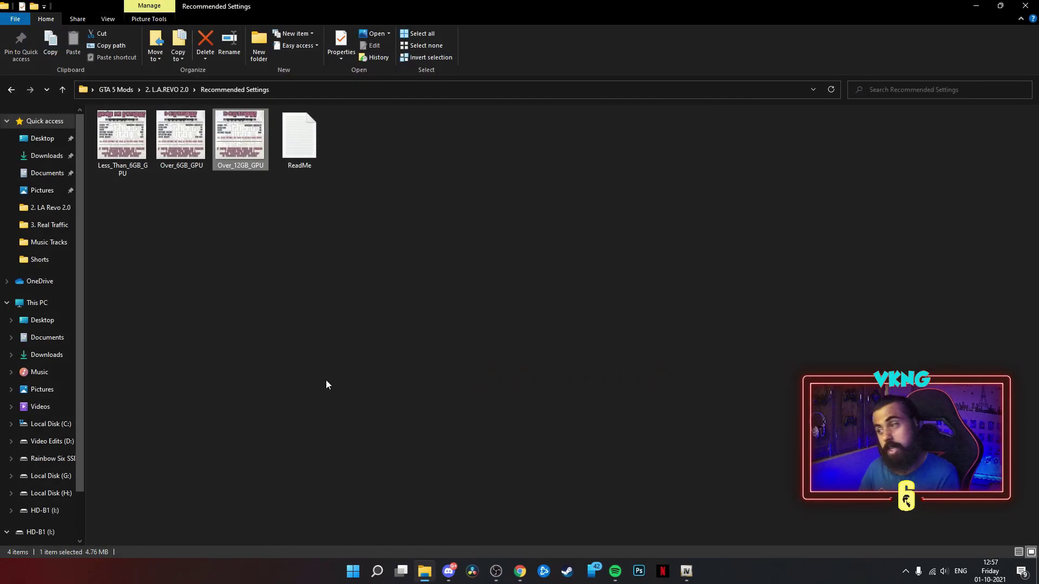
Look through the 3. QuantV and 1. NVE - Single Player Package folders in GTA 5 Mods, finishing in 3. QuantV
click(12, 89)
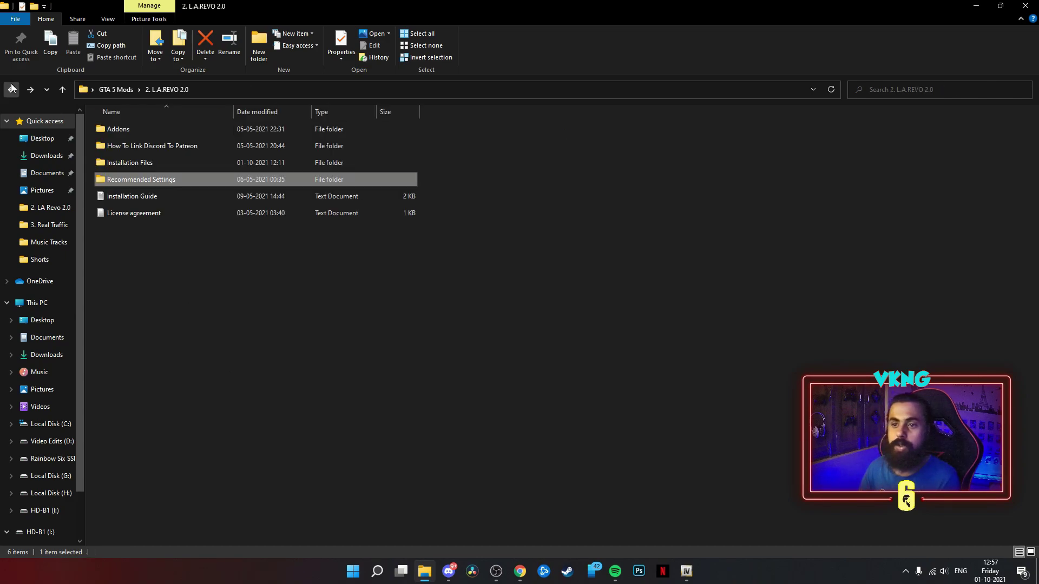
click(10, 91)
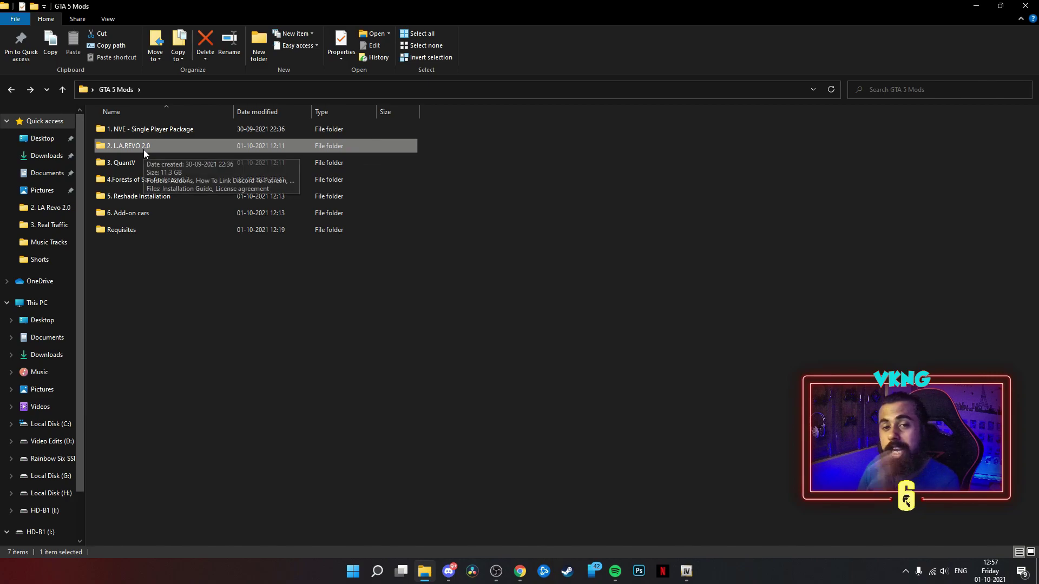
double_click(133, 163)
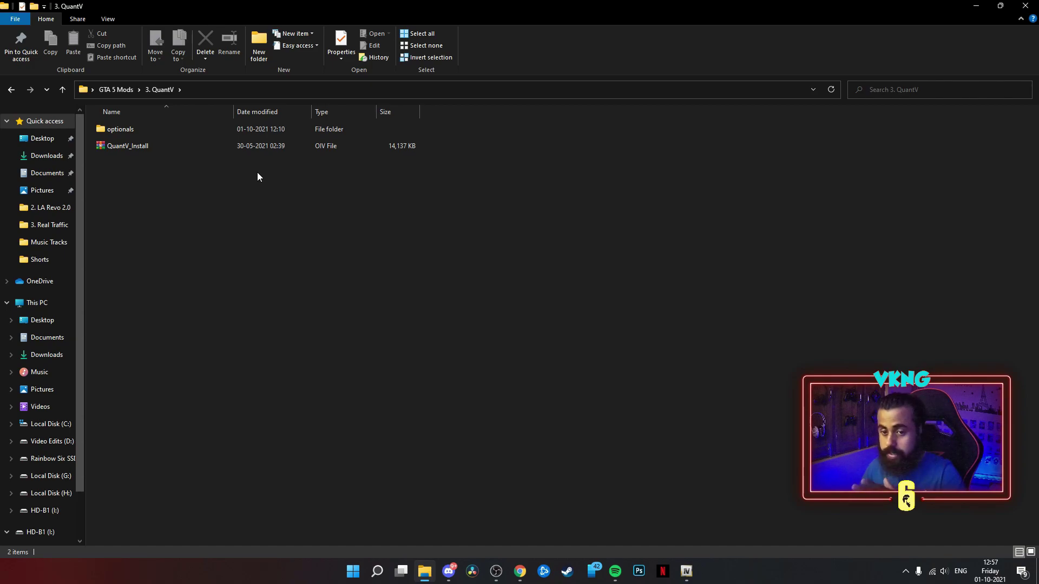
click(11, 89)
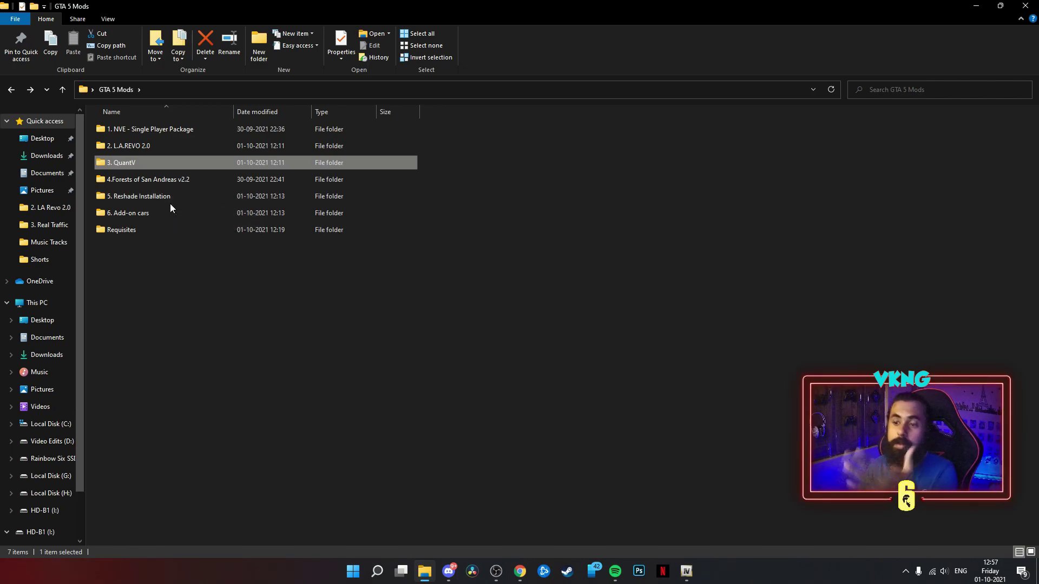
click(138, 196)
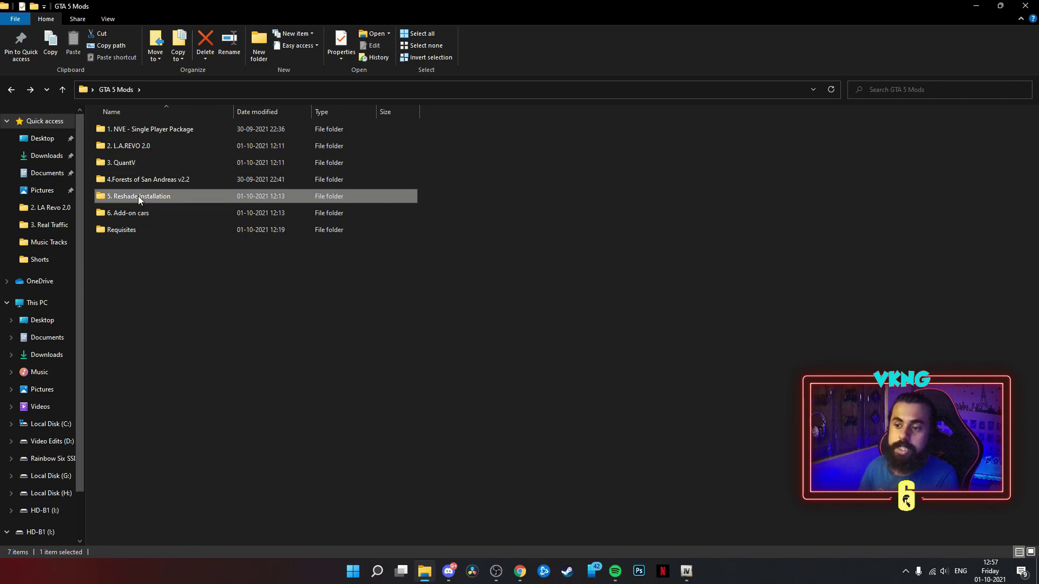
click(135, 132)
double_click(135, 132)
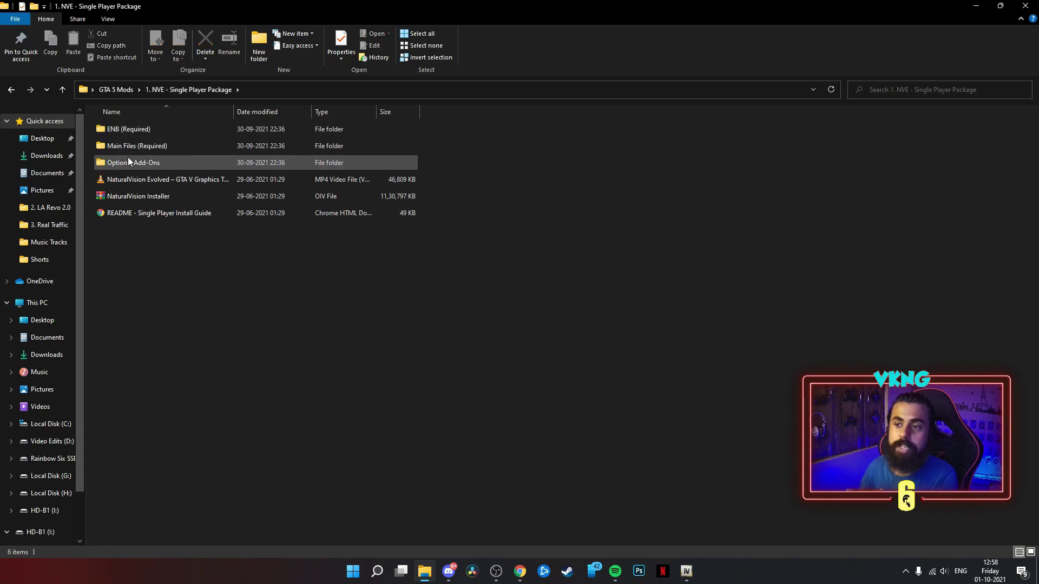
click(12, 90)
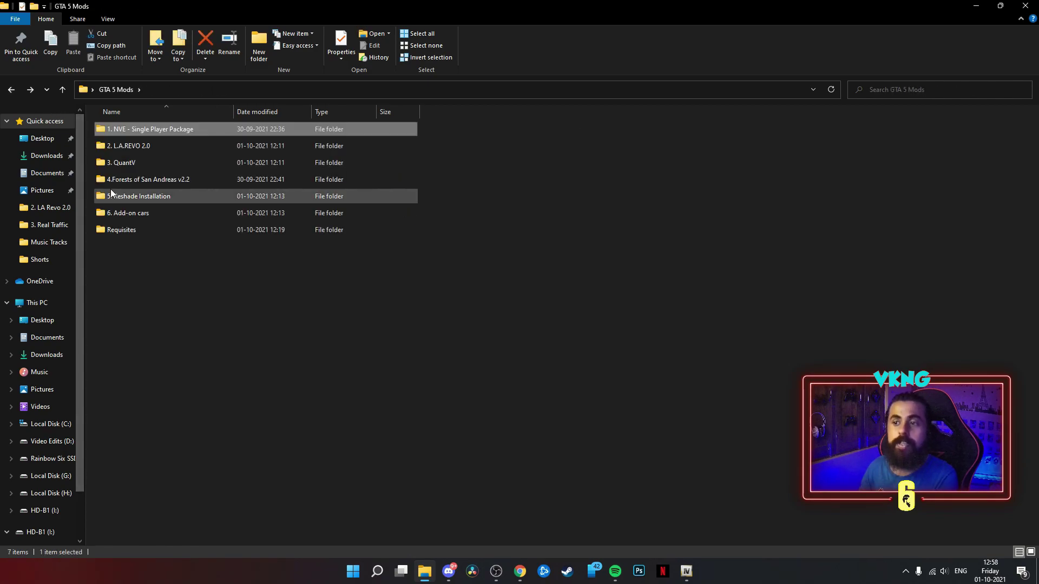
double_click(120, 160)
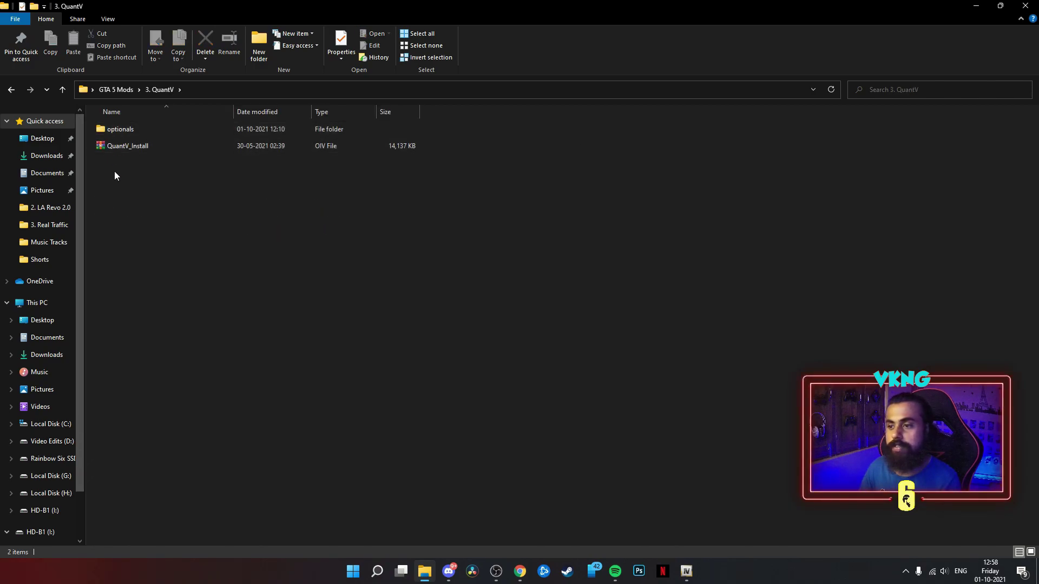
Return to OpenIV, start the Package Installer and browse to GTA 5 Mods > 3. QuantV
click(686, 570)
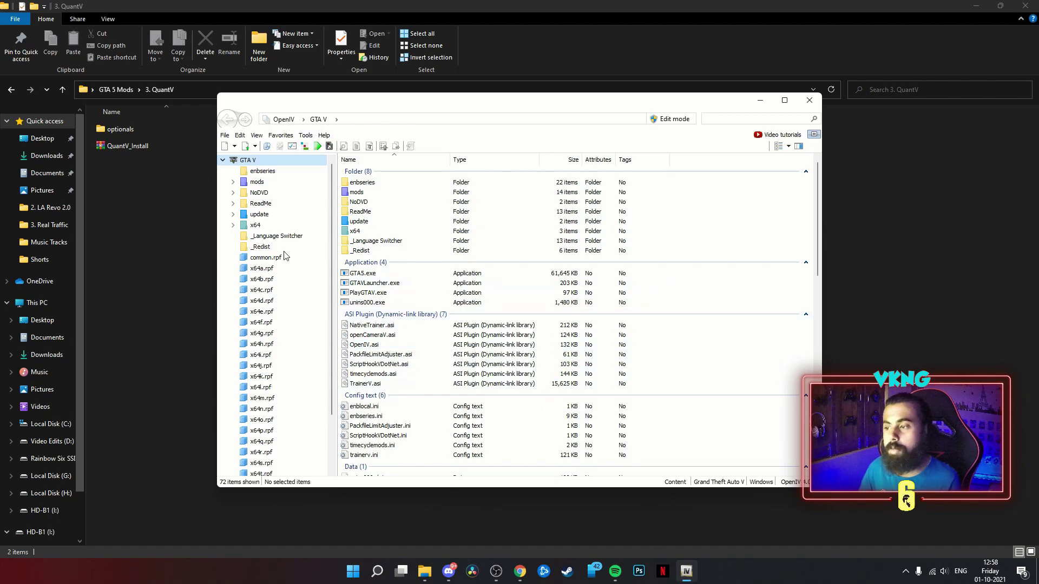
click(305, 135)
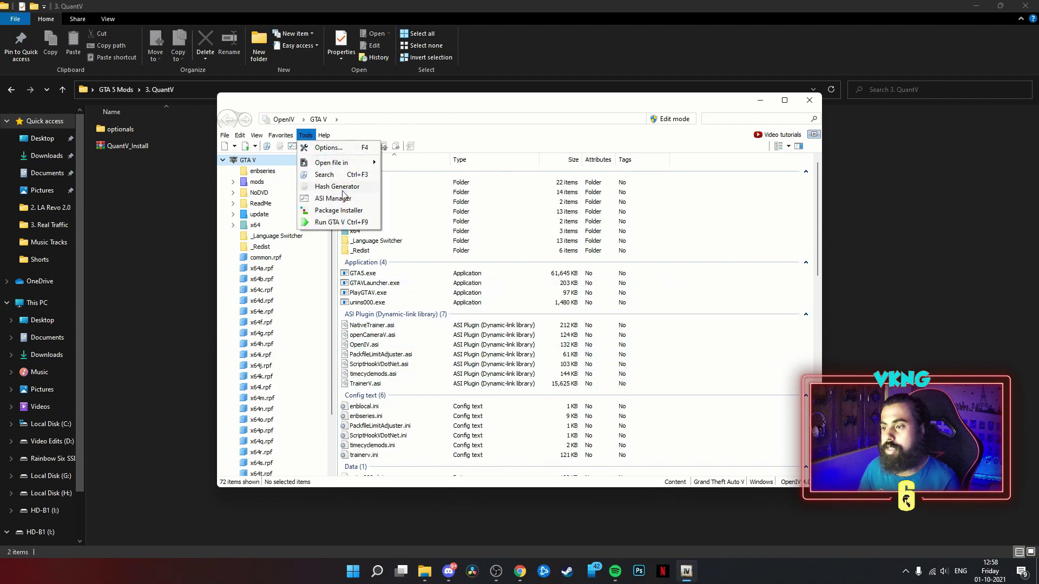
click(349, 211)
click(369, 139)
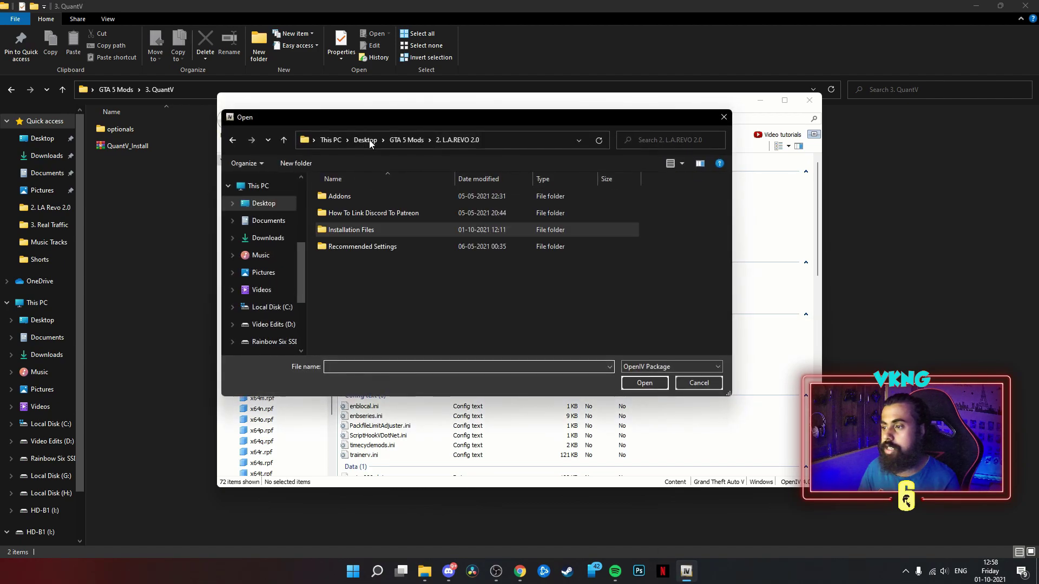
click(403, 141)
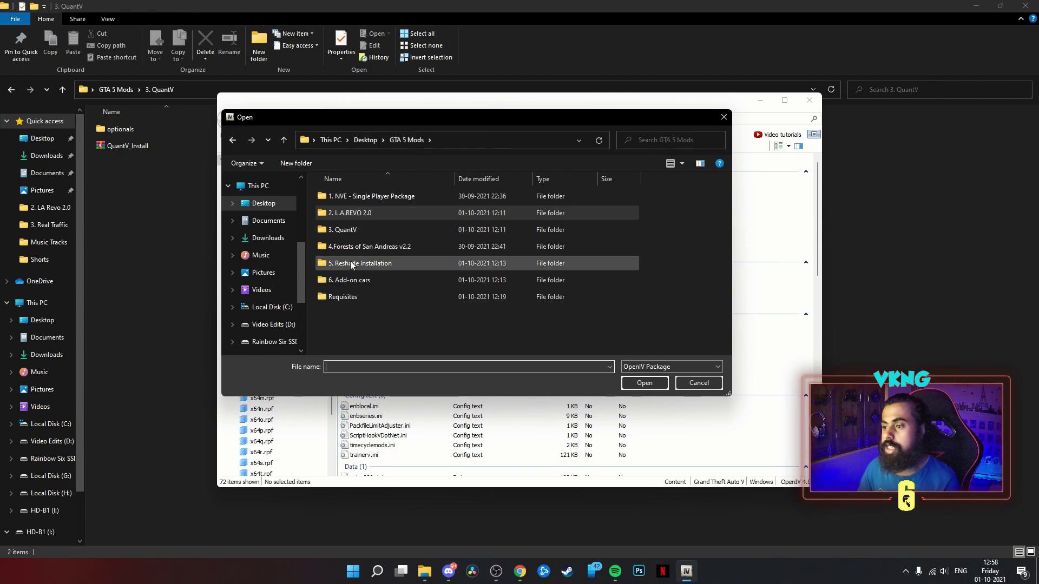
double_click(338, 231)
Install the QuantV_Install package into the "mods" folder and close the installer when it finishes
click(338, 214)
click(644, 382)
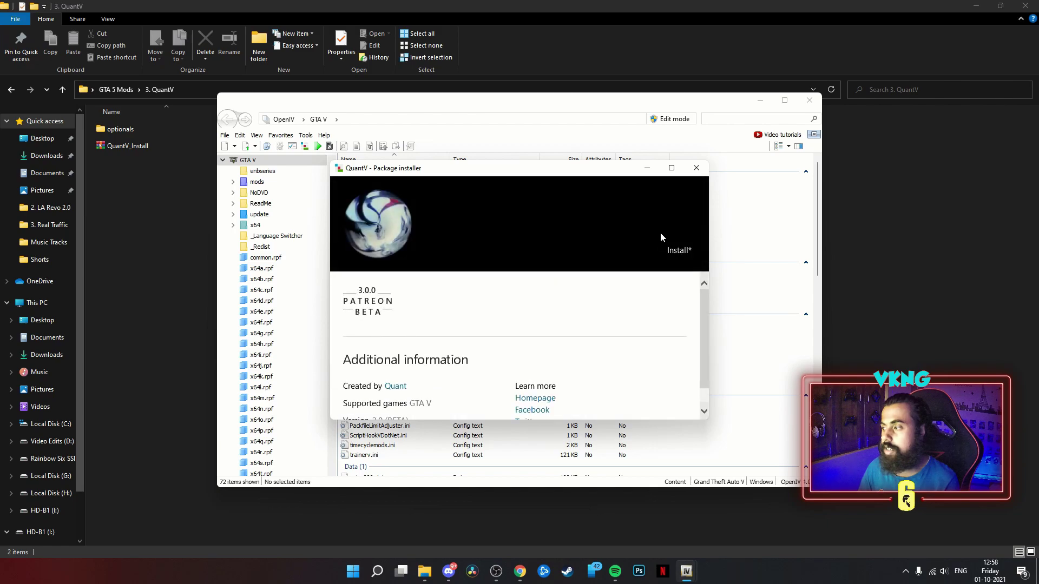
click(677, 251)
click(469, 277)
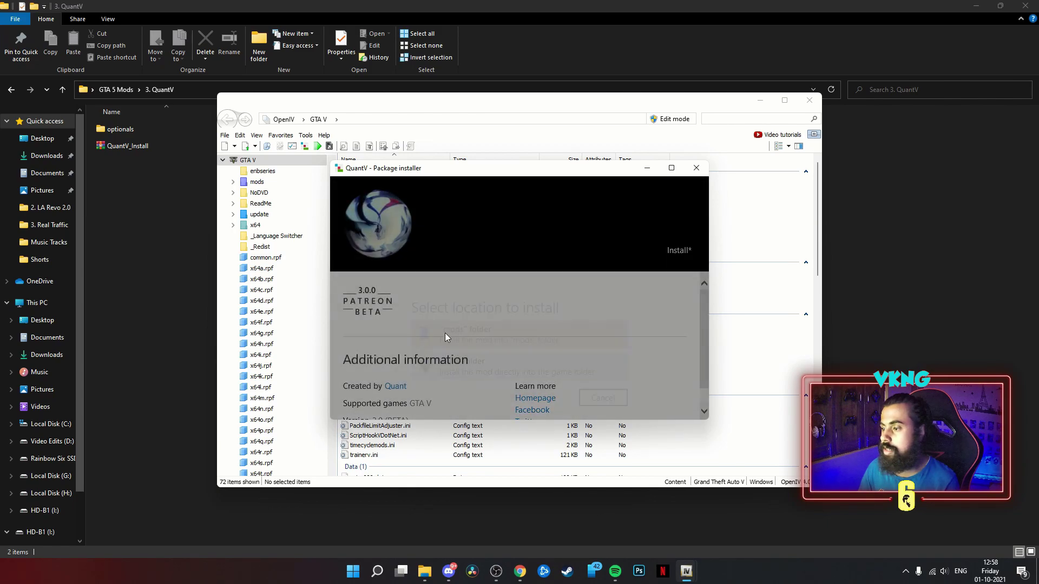
click(443, 332)
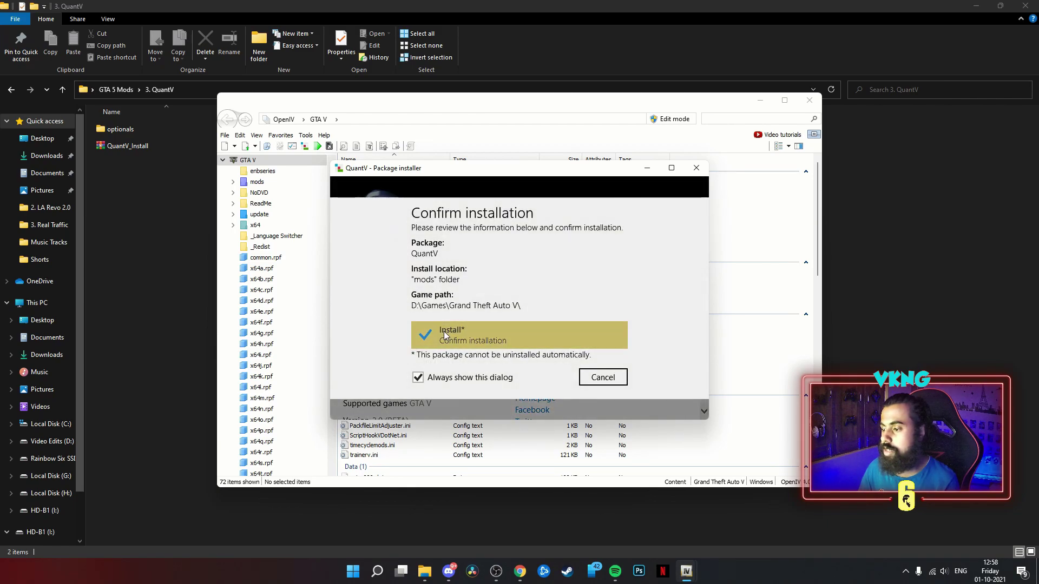
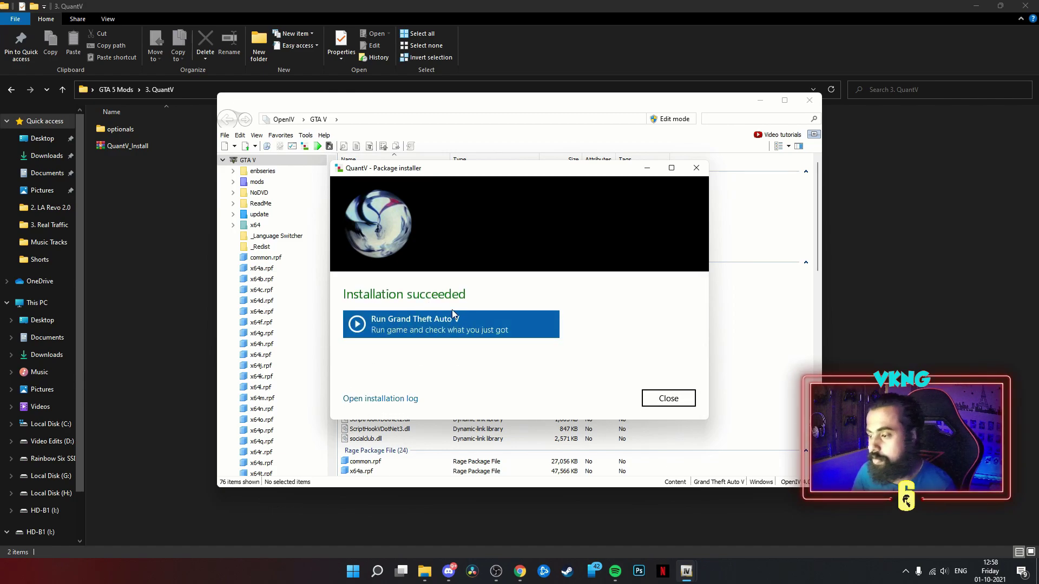
click(667, 398)
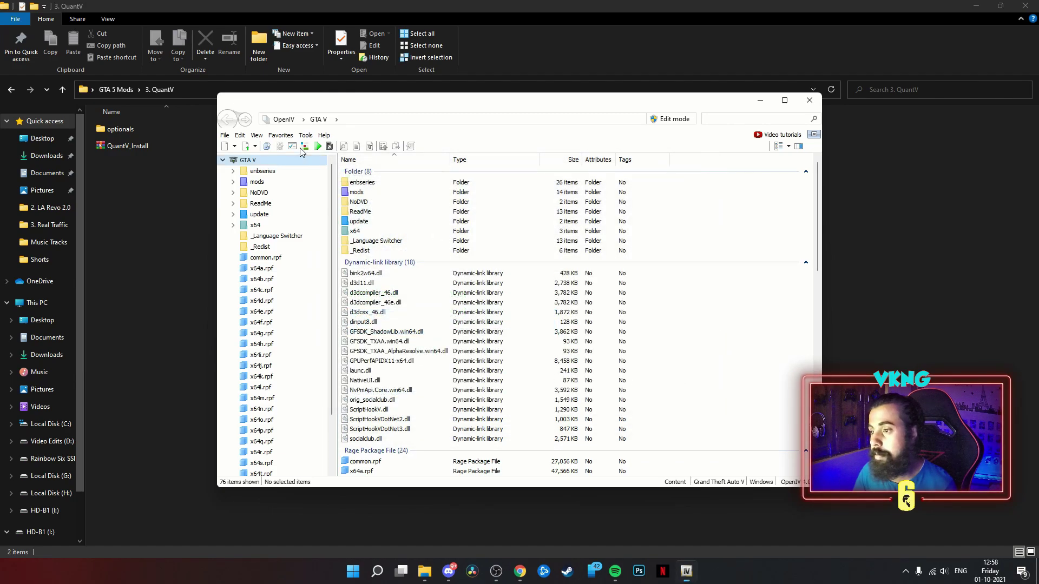
Switch to File Explorer and open the optionals folder inside 3. QuantV
click(305, 136)
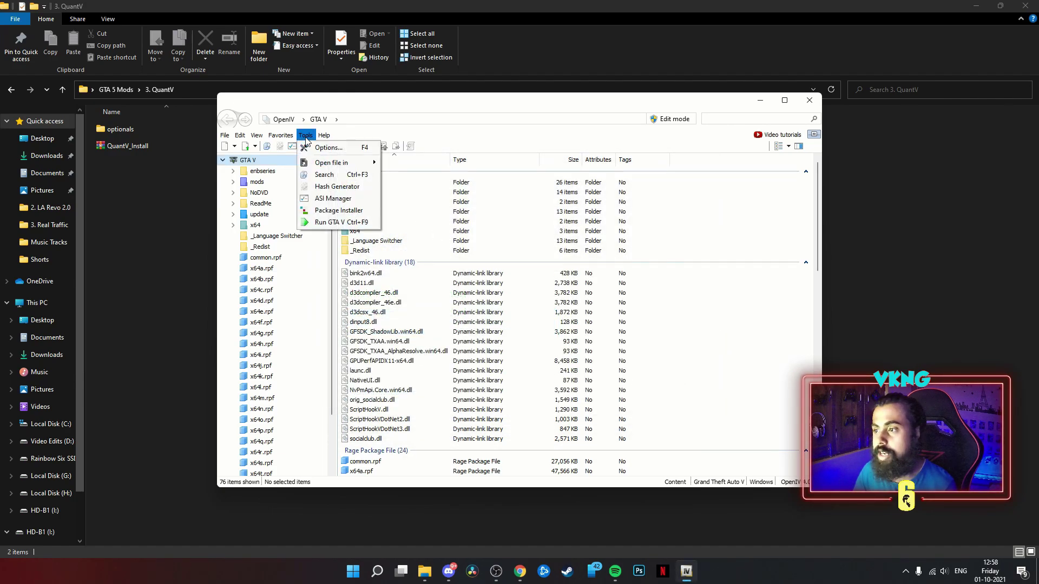
double_click(128, 131)
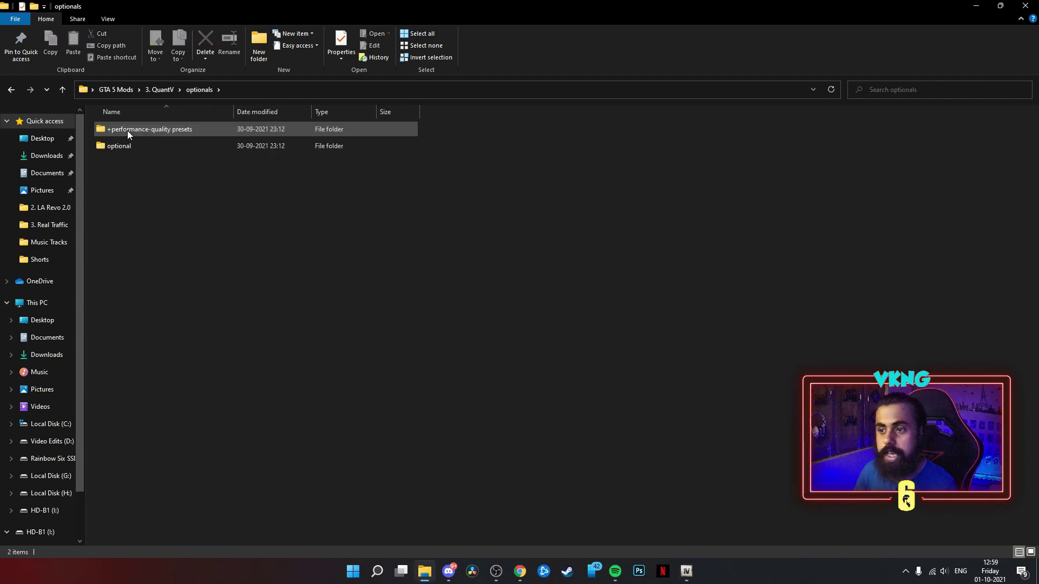
Look through the +performance-quality presets and optional folders inside the QuantV optionals folder
double_click(124, 129)
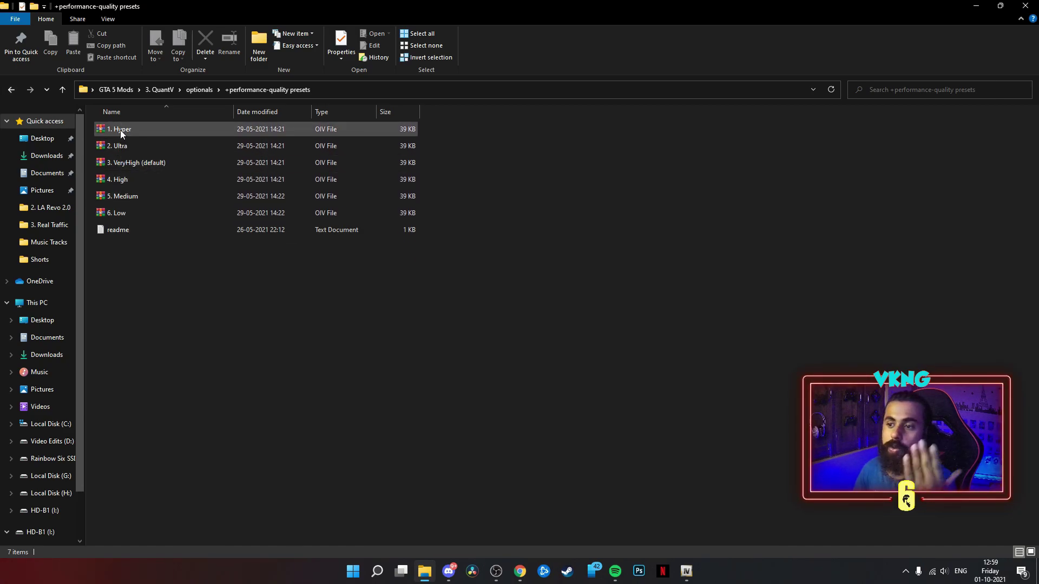
click(12, 90)
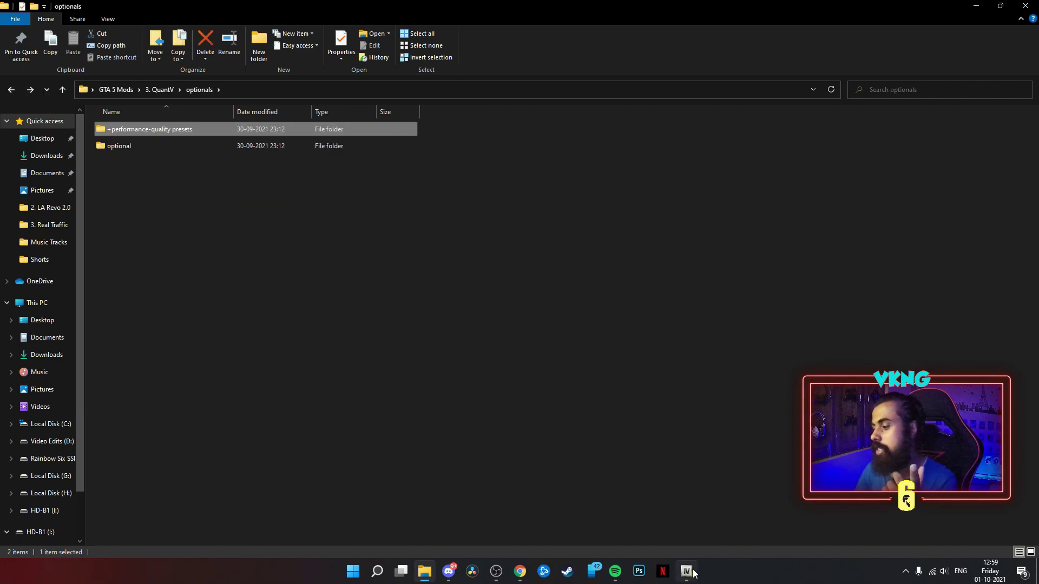
double_click(143, 149)
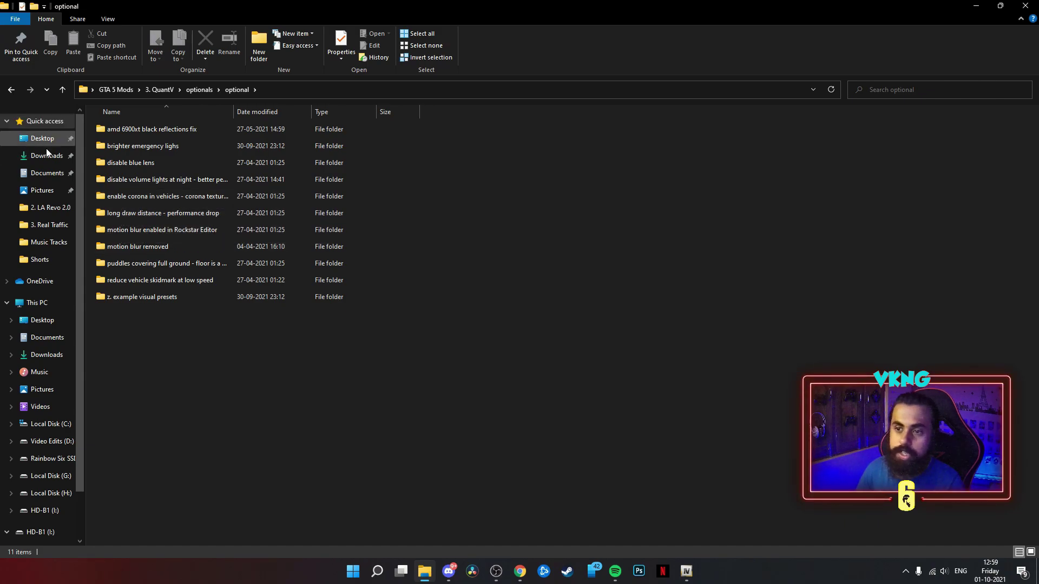
click(11, 90)
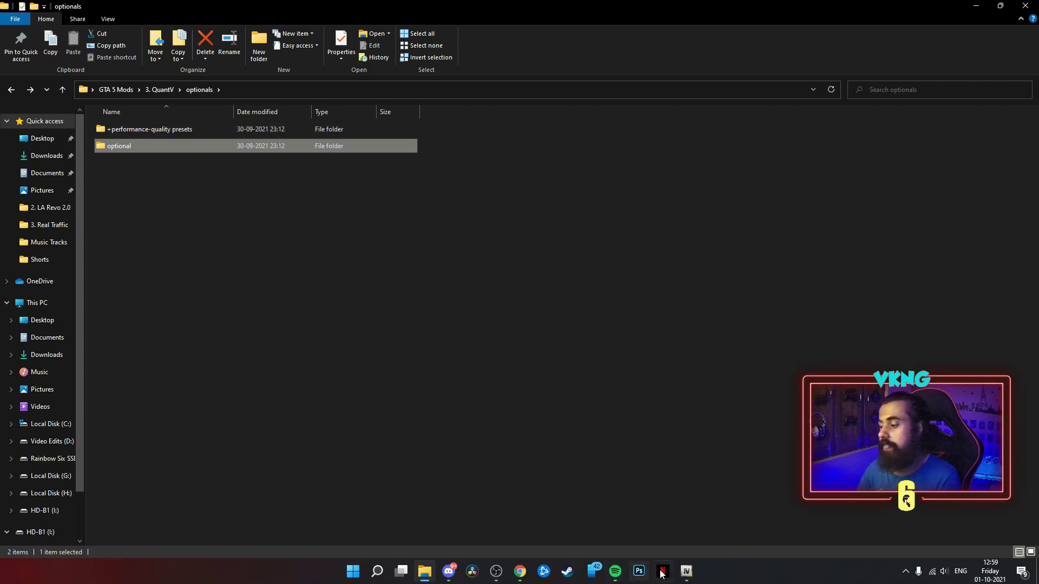
Switch to OpenIV and load the 1. Hyper package from +performance-quality presets into the Package Installer
click(682, 573)
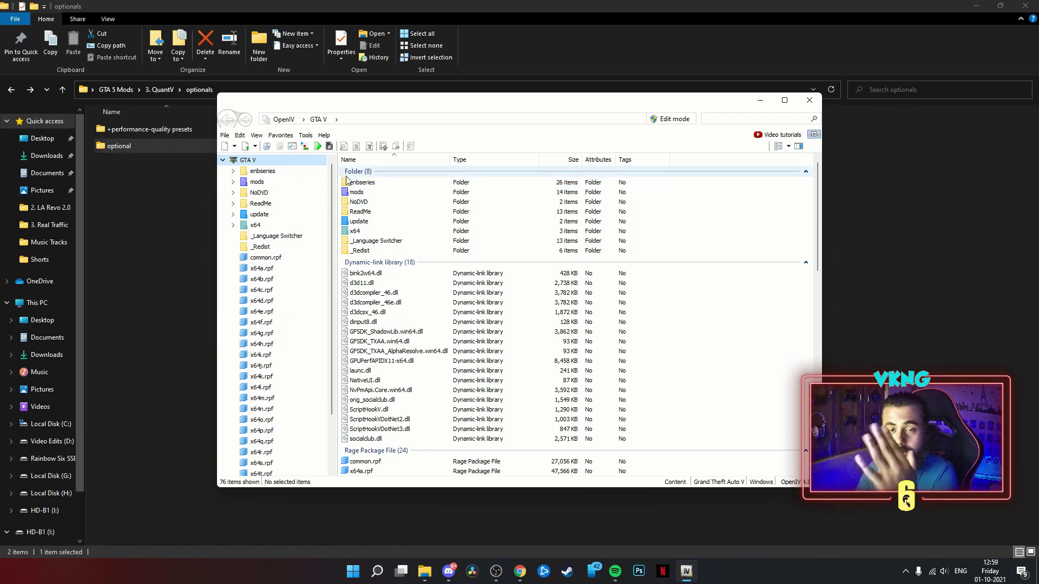
click(305, 135)
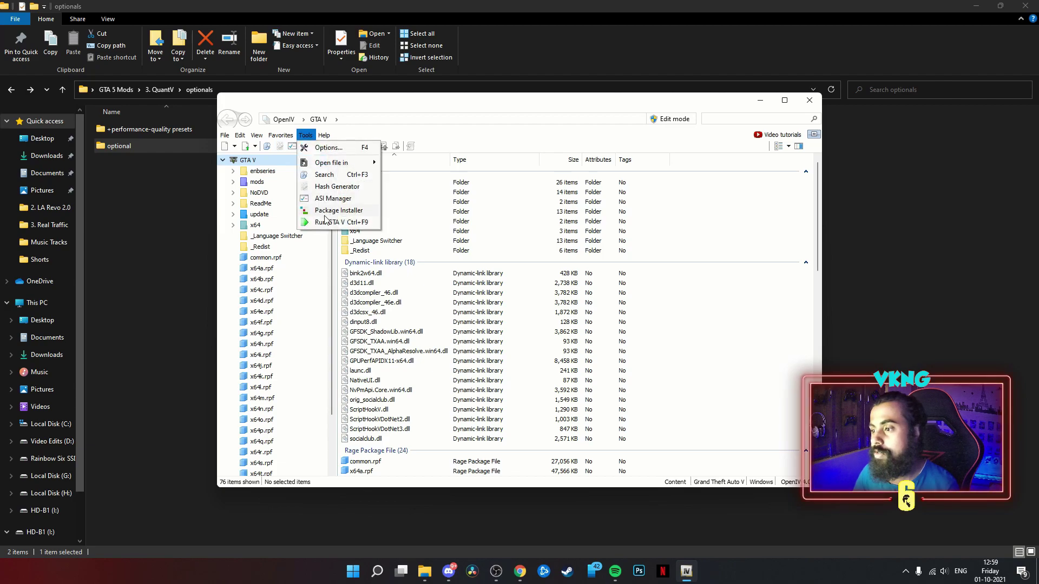
click(325, 212)
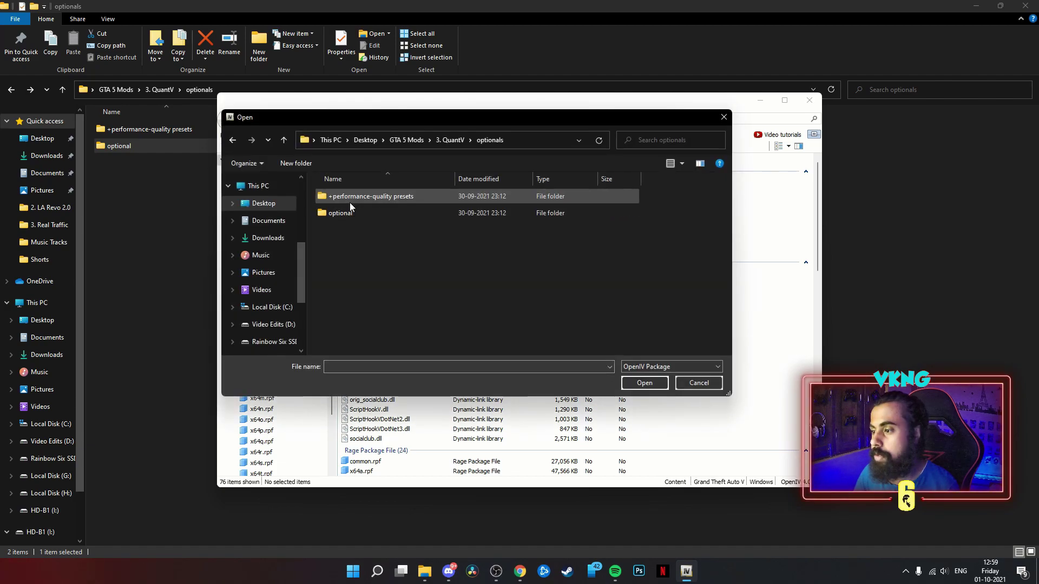
double_click(350, 201)
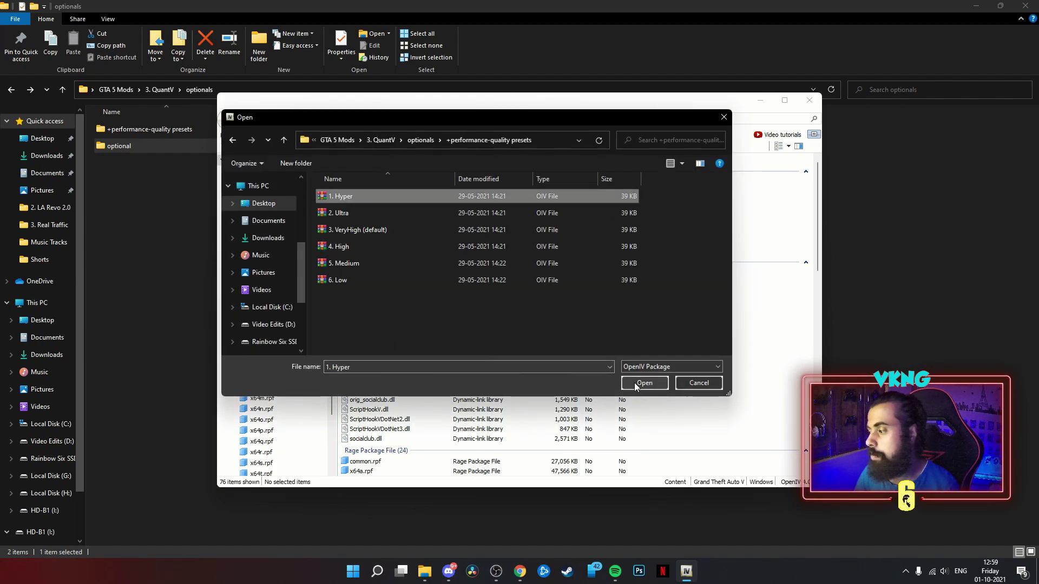
click(636, 384)
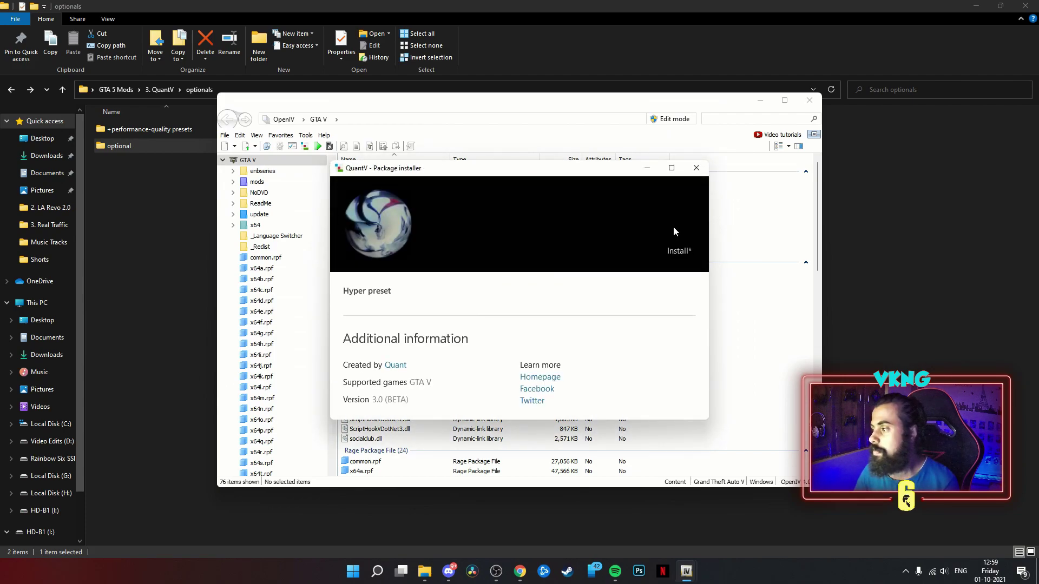
Install the QuantV Hyper preset into the "mods" folder and close the installer when it finishes
click(679, 251)
click(470, 268)
click(428, 342)
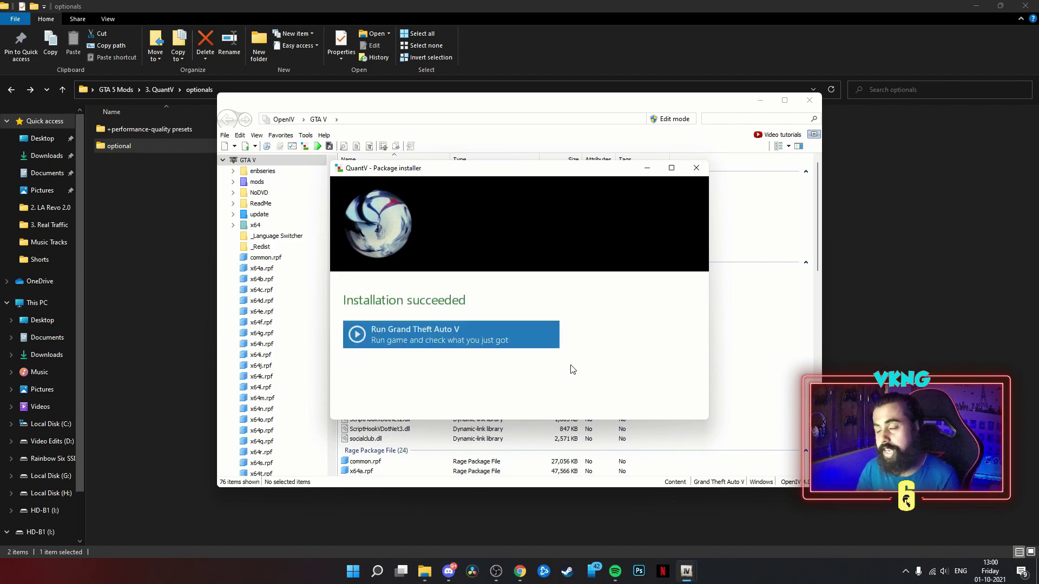
click(660, 398)
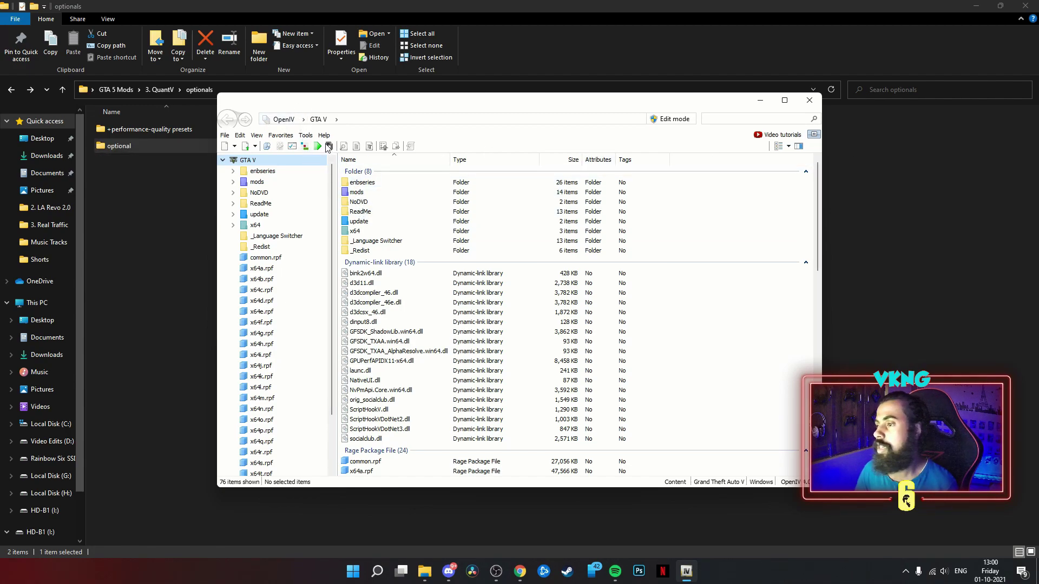
Load the QuantV_corona package from optional > enable corona in vehicles into the Package Installer
click(306, 135)
click(339, 214)
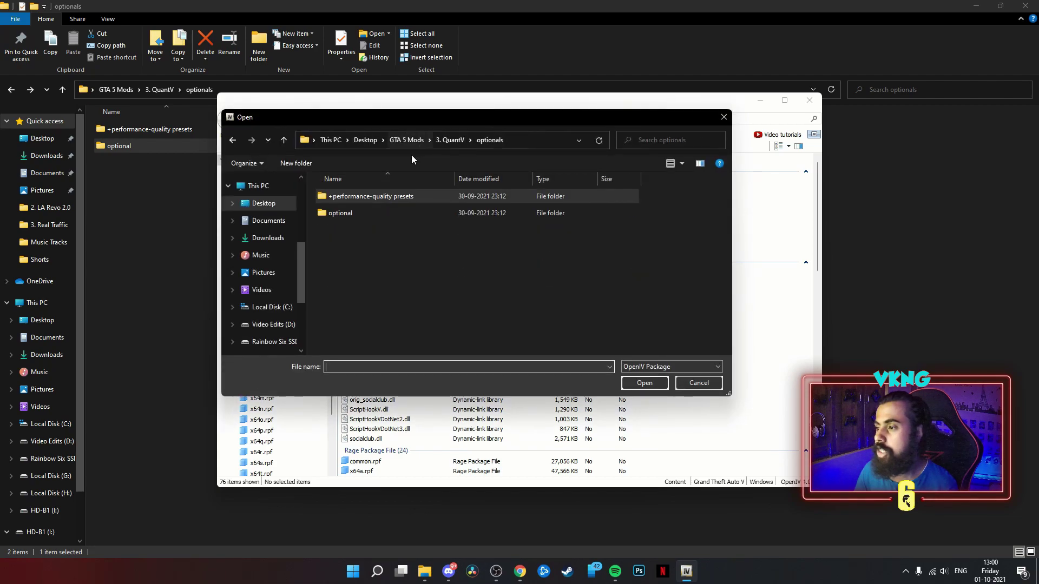
double_click(339, 212)
scroll(366, 250, down, 1)
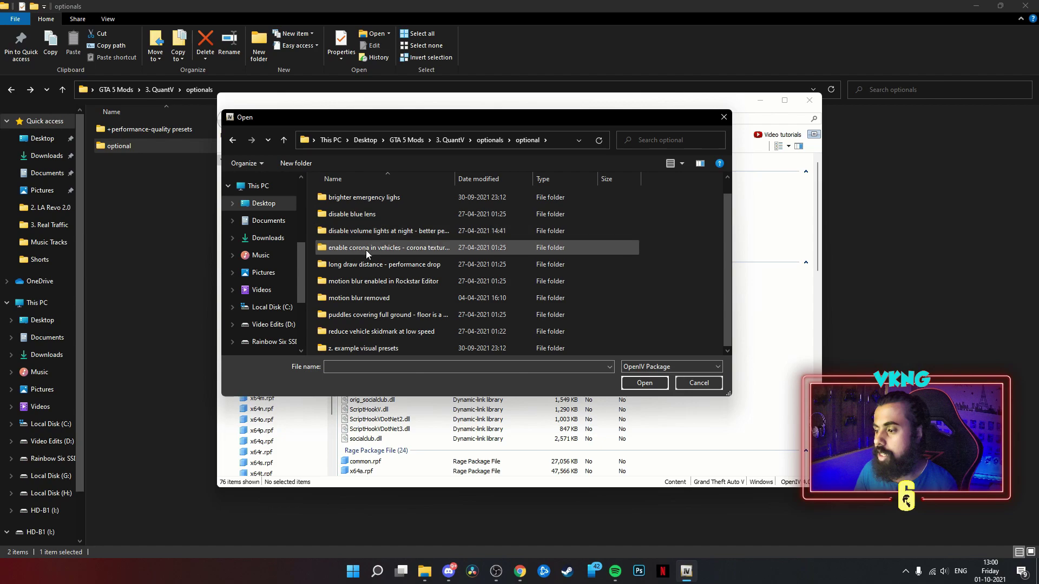
double_click(365, 245)
click(349, 195)
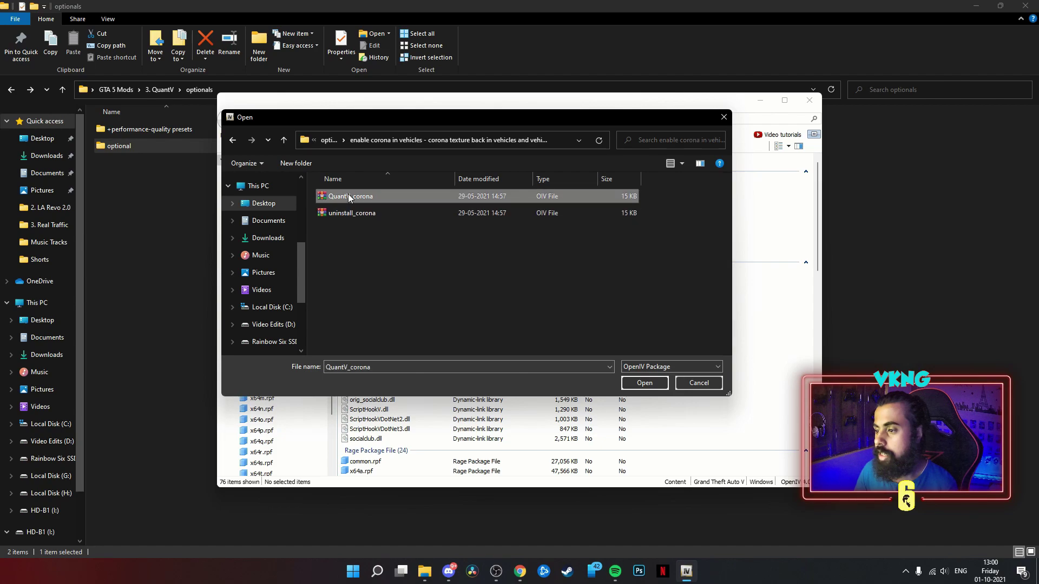
click(645, 384)
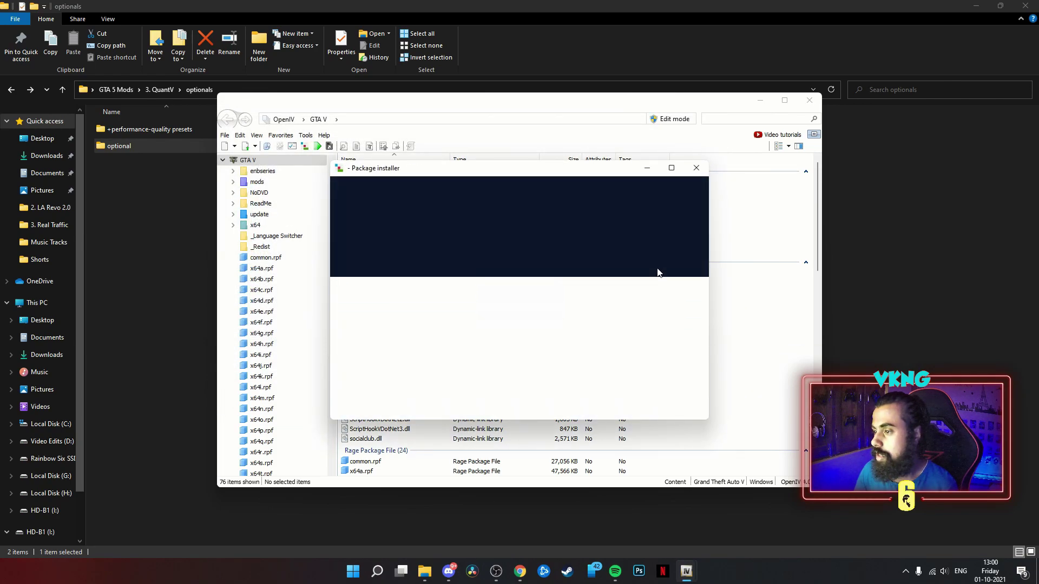
Install the vehicle corona package into the "mods" folder and close the installer when it finishes
click(673, 253)
click(490, 277)
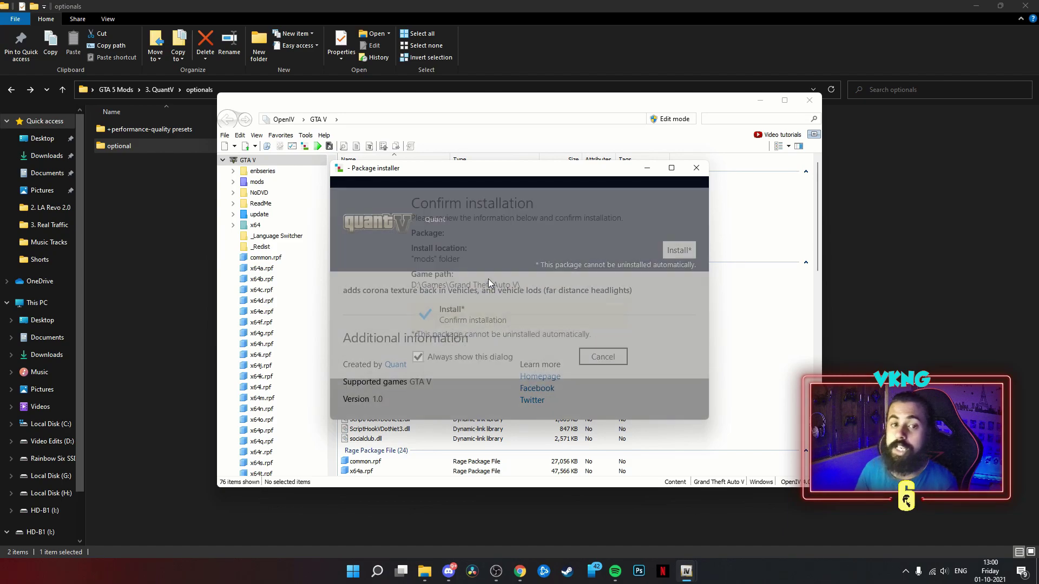
click(491, 331)
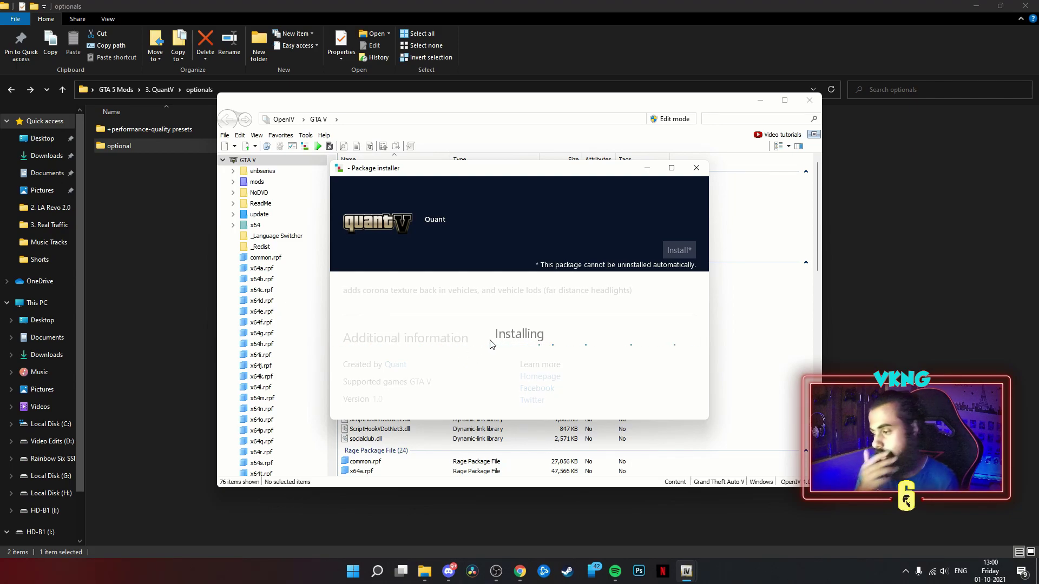
click(682, 403)
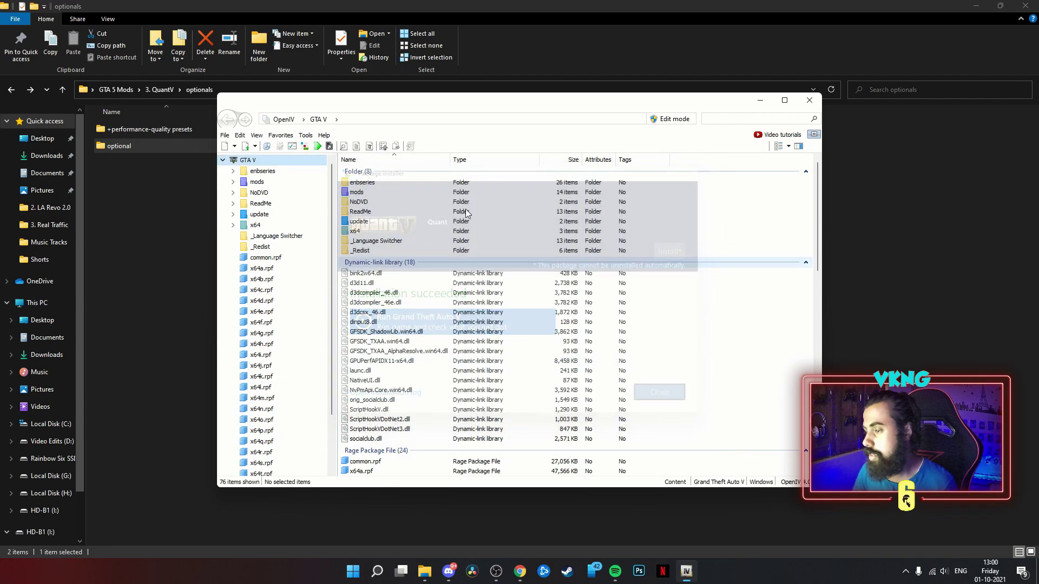
Load the install package from optional > long draw distance - performance drop into the Package Installer
click(305, 136)
click(330, 211)
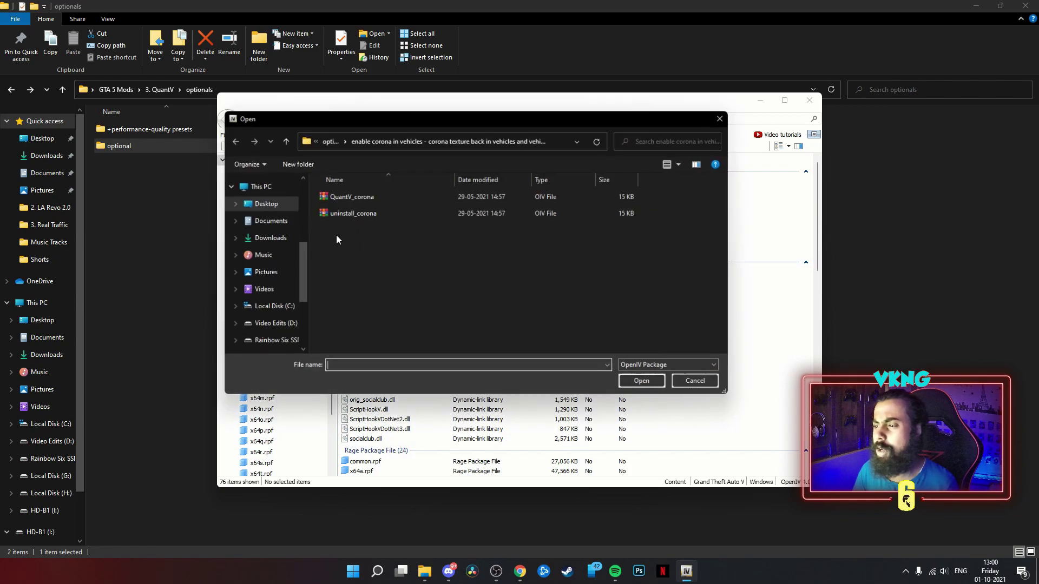
click(328, 141)
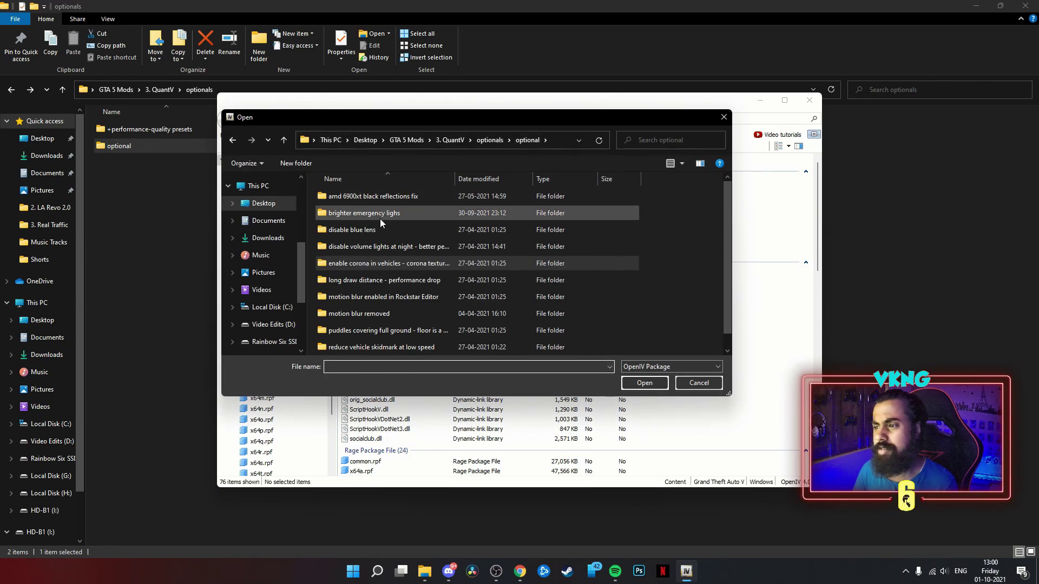
double_click(361, 282)
click(360, 197)
click(644, 383)
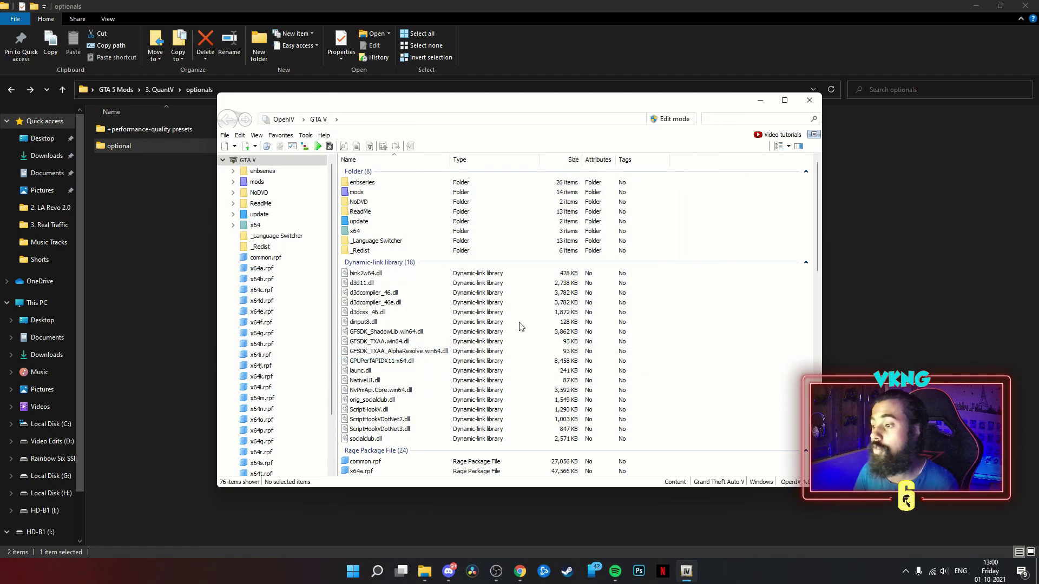
Install the increased draw distance package into the "mods" folder and close the installer when it finishes
click(680, 251)
click(499, 275)
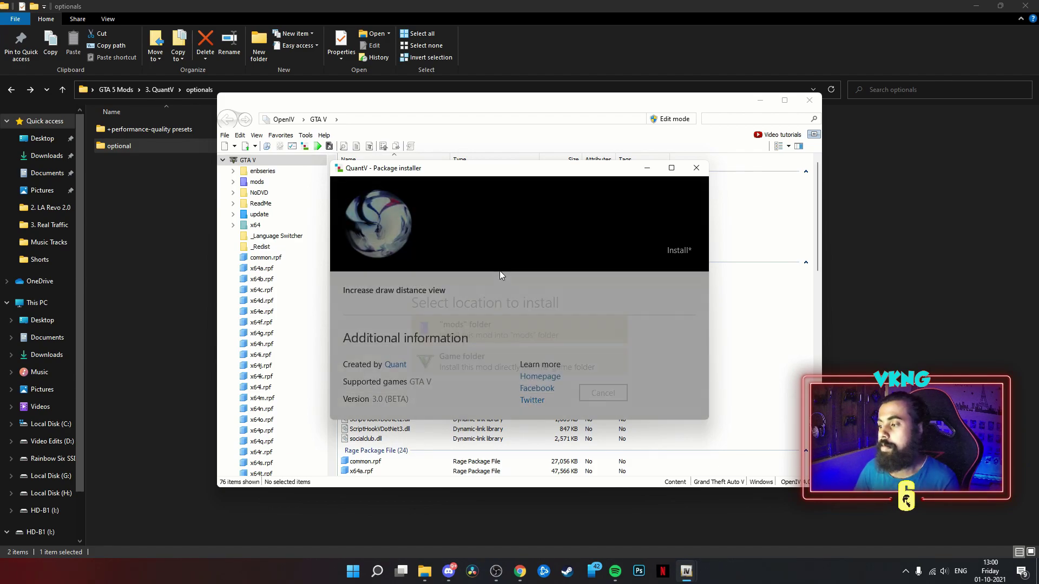
key(Return)
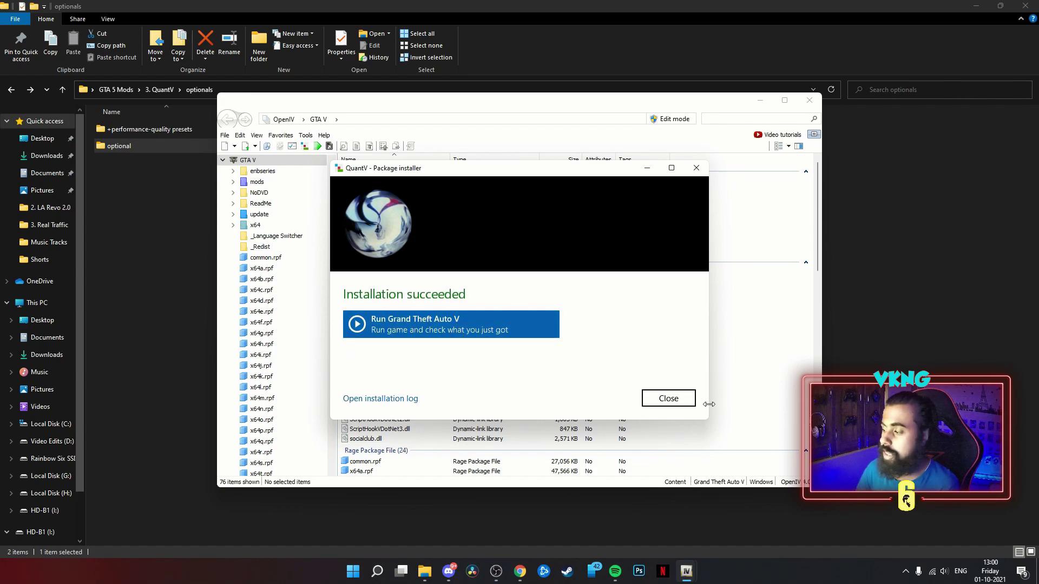
click(664, 400)
Switch to File Explorer and open GTA 5 Mods > 4.Forests of San Andreas v2.2
click(306, 135)
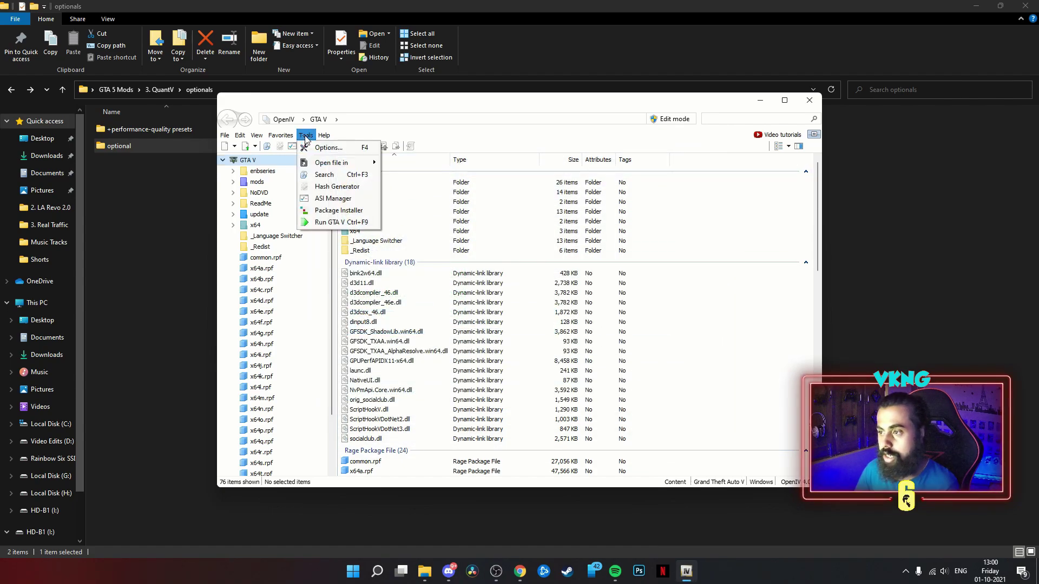
click(122, 90)
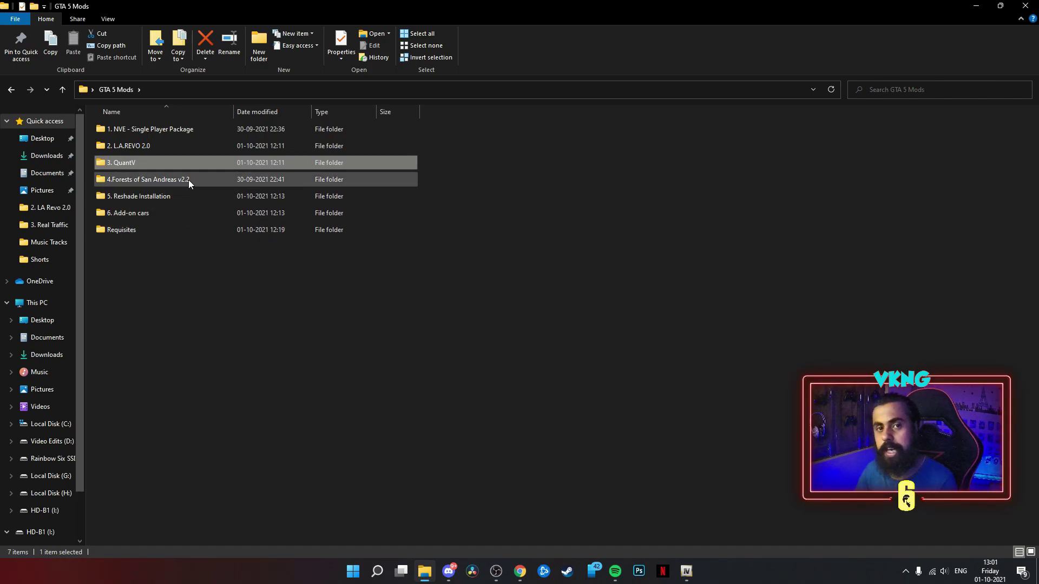
click(215, 327)
double_click(134, 179)
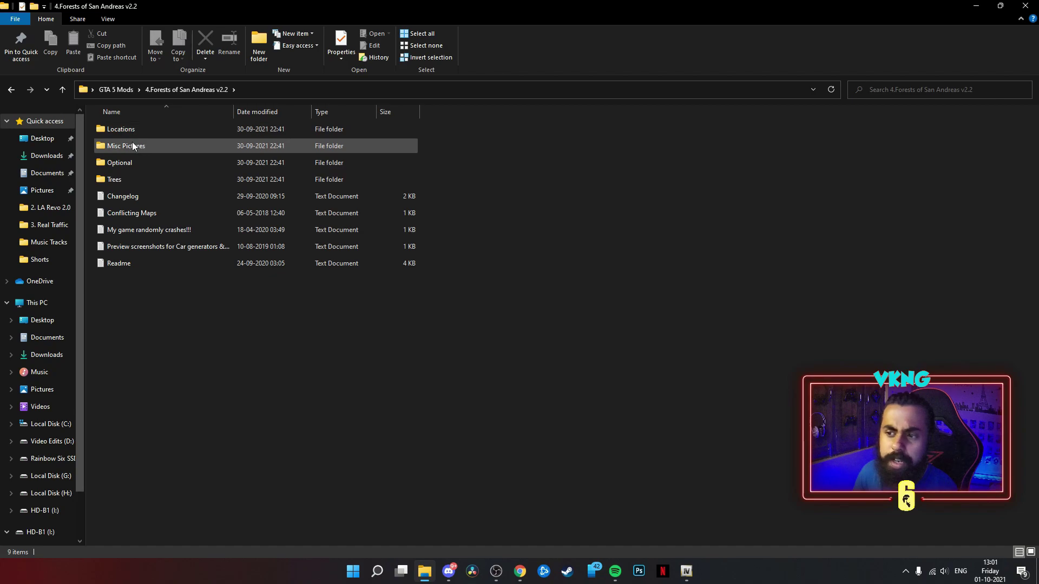
Look through the Optional and Misc Pictures folders, view the yellow crane picture, and return to the 4.Forests of San Andreas v2.2 folder
double_click(126, 161)
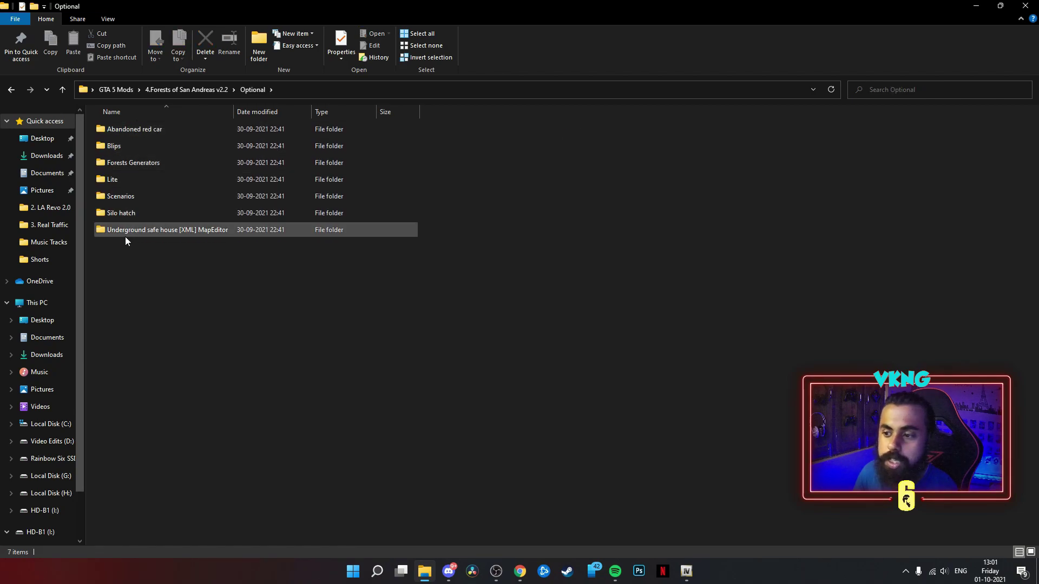
click(10, 89)
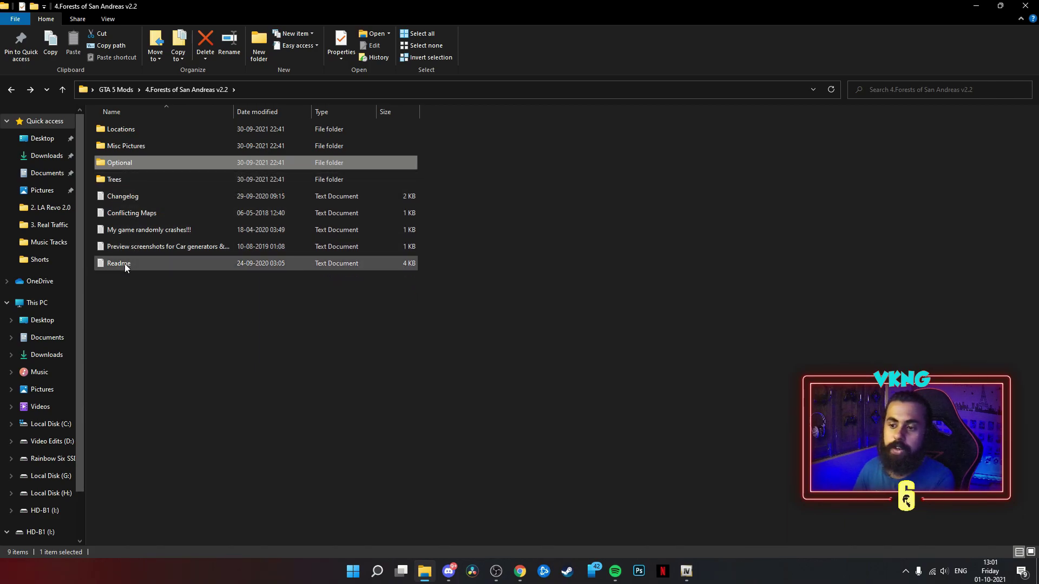
double_click(125, 146)
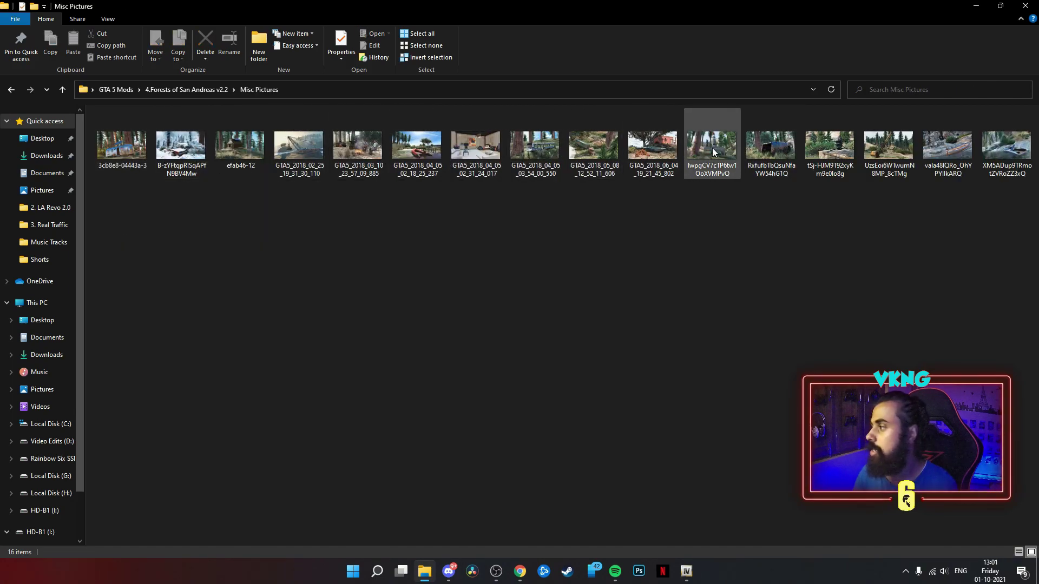
double_click(910, 148)
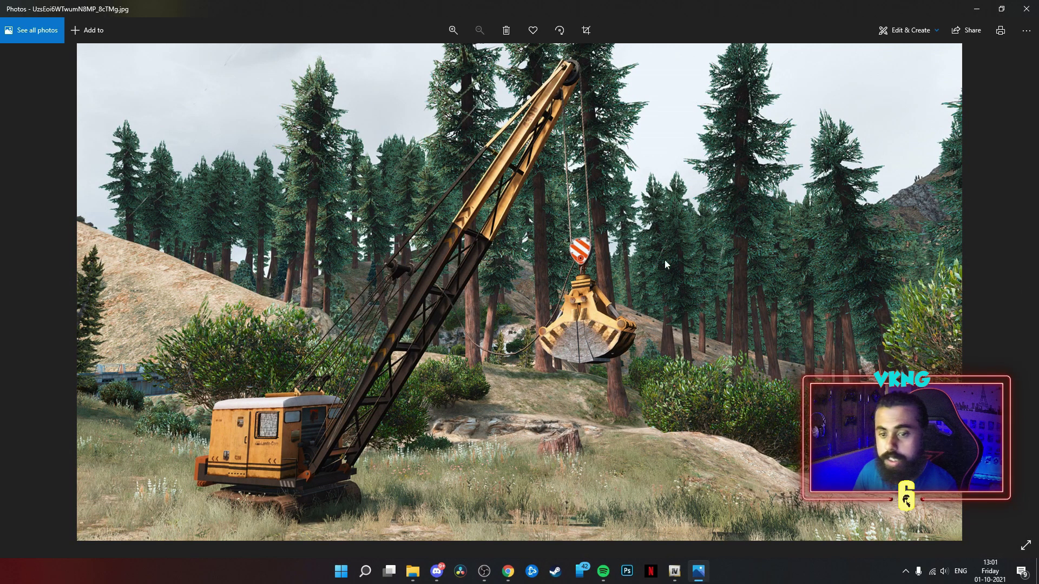
click(1027, 9)
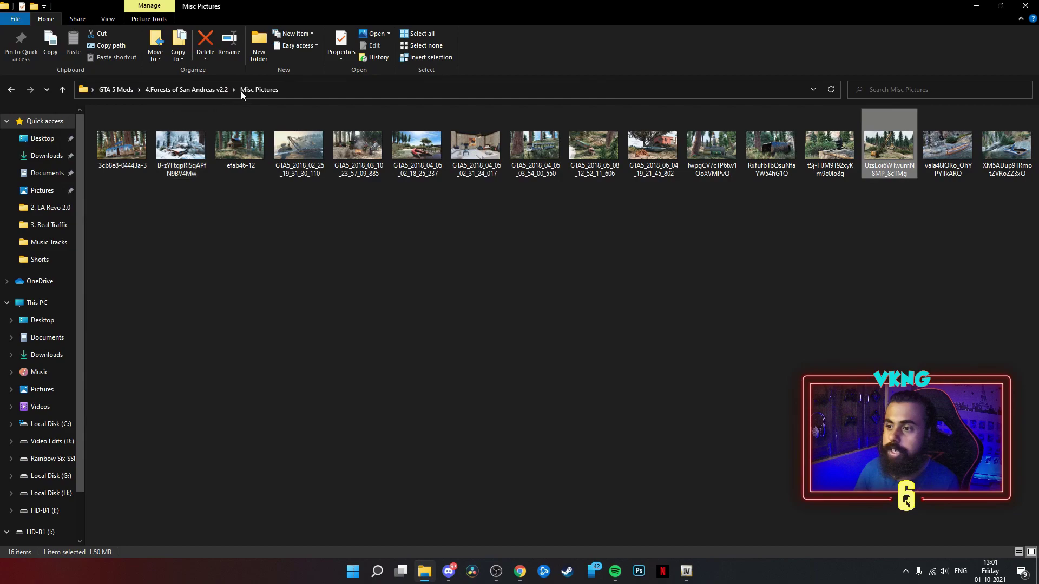
click(200, 88)
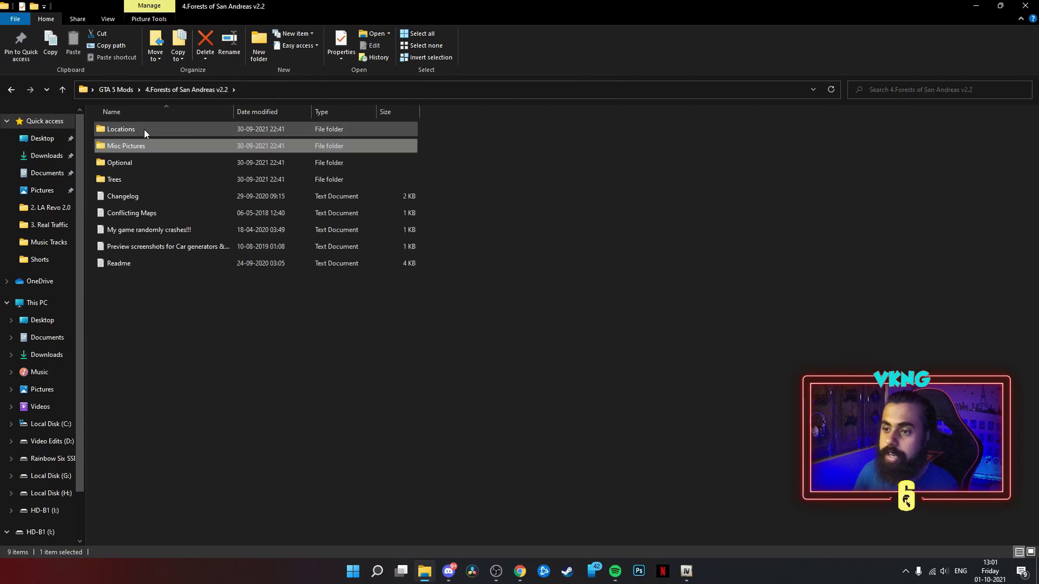
Open Trees > Mixed > RRC (This version has more Redwood trees south the forests)
double_click(128, 177)
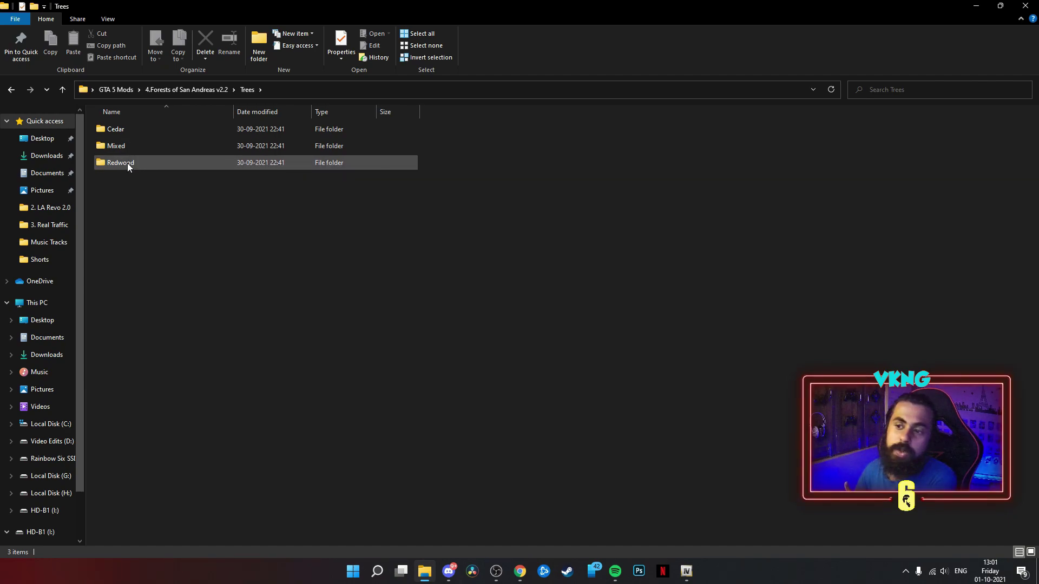
double_click(124, 150)
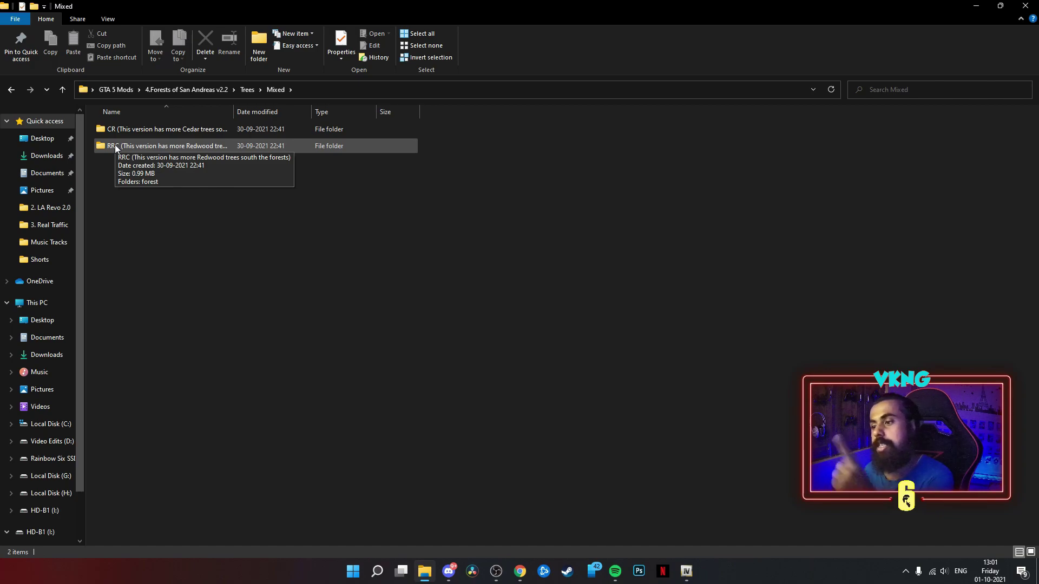
double_click(116, 145)
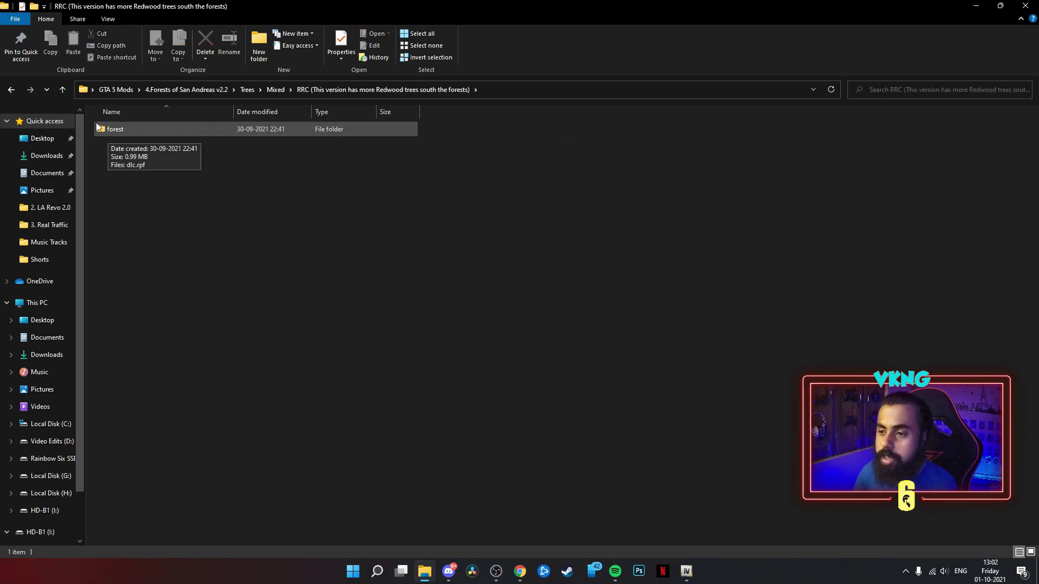
Check the forest folder's contents, switch to OpenIV, and open mods > update > x64 > dlcpacks
double_click(132, 135)
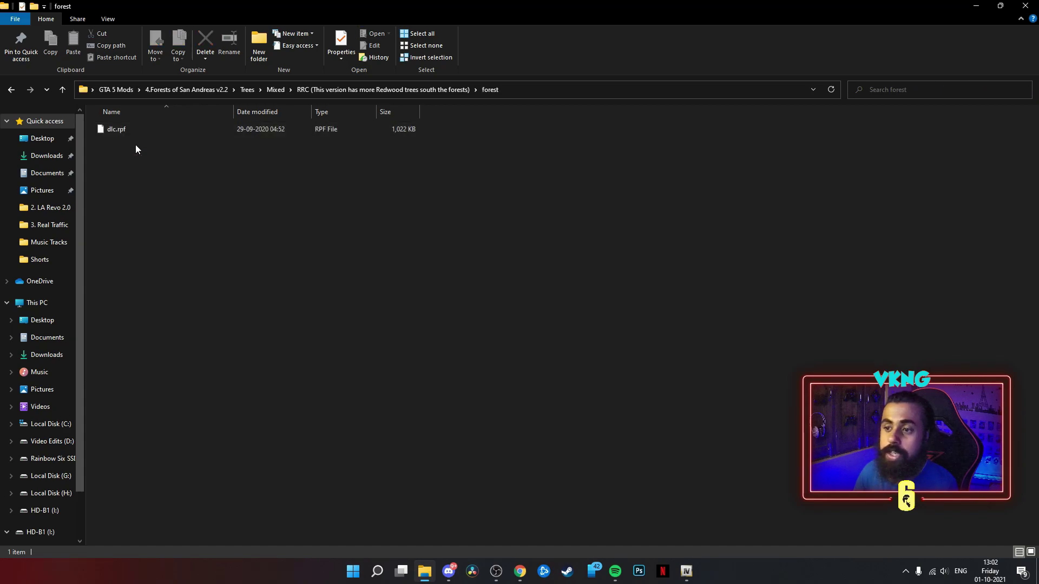
click(12, 89)
click(686, 572)
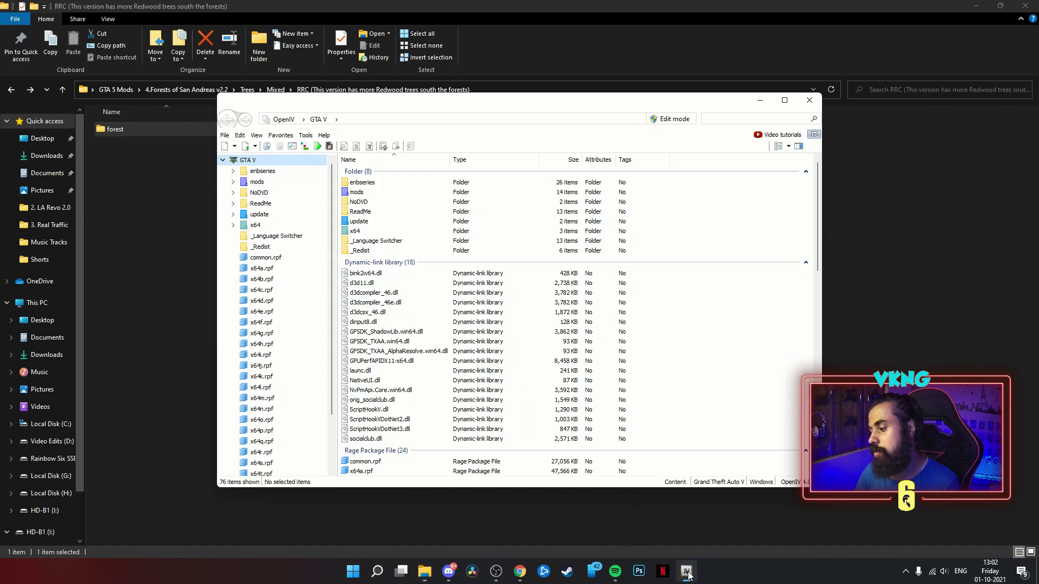
double_click(366, 193)
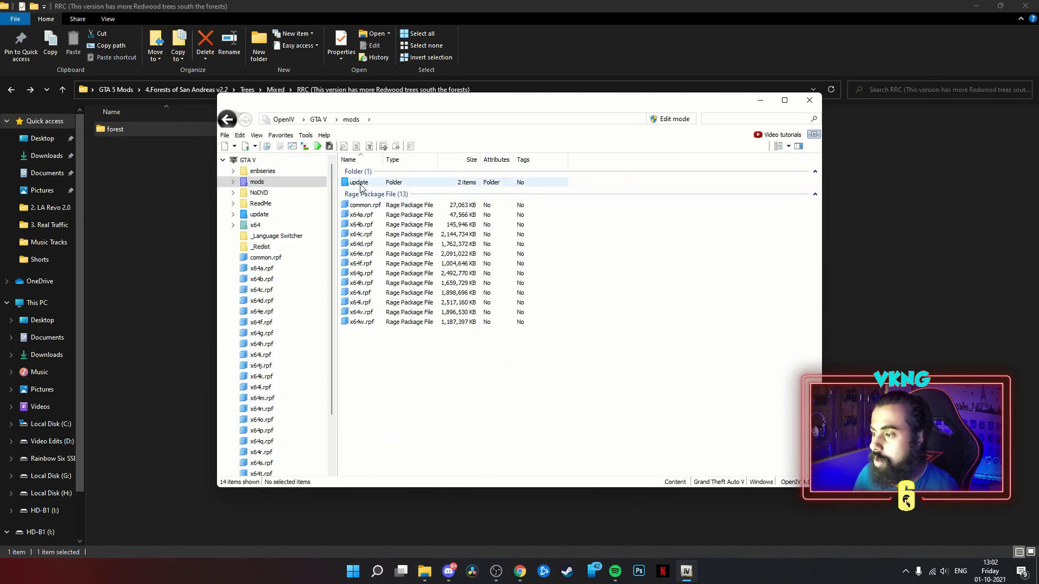
double_click(362, 184)
click(358, 184)
double_click(358, 184)
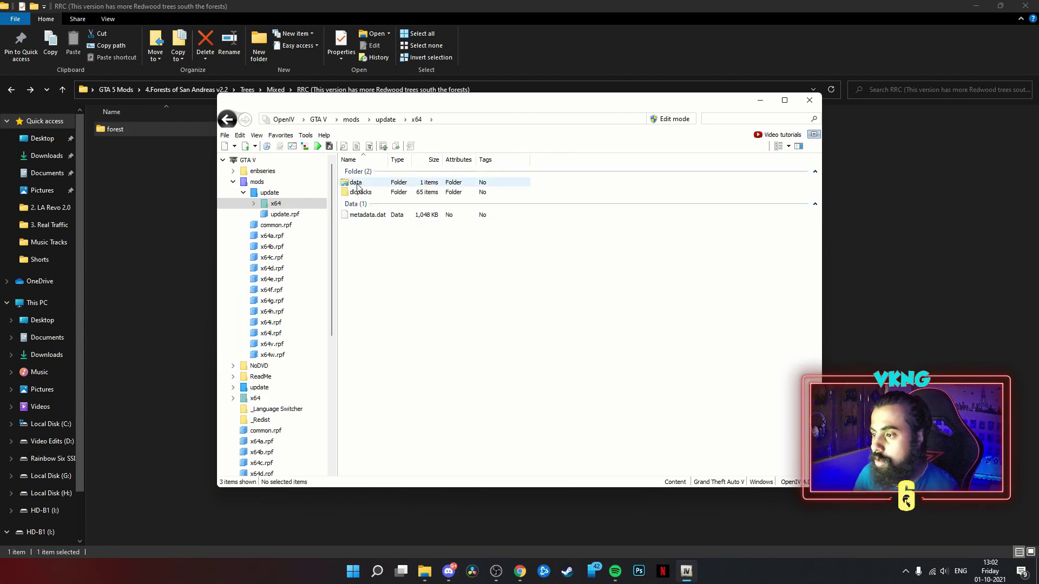
double_click(359, 193)
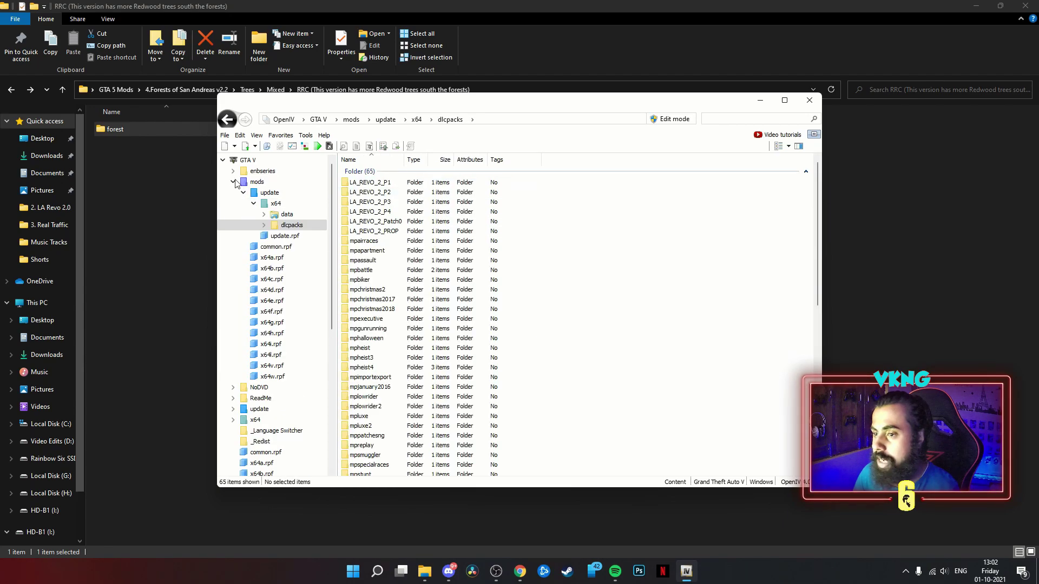
Enable edit mode and copy the forest folder from File Explorer into dlcpacks
click(109, 128)
click(686, 571)
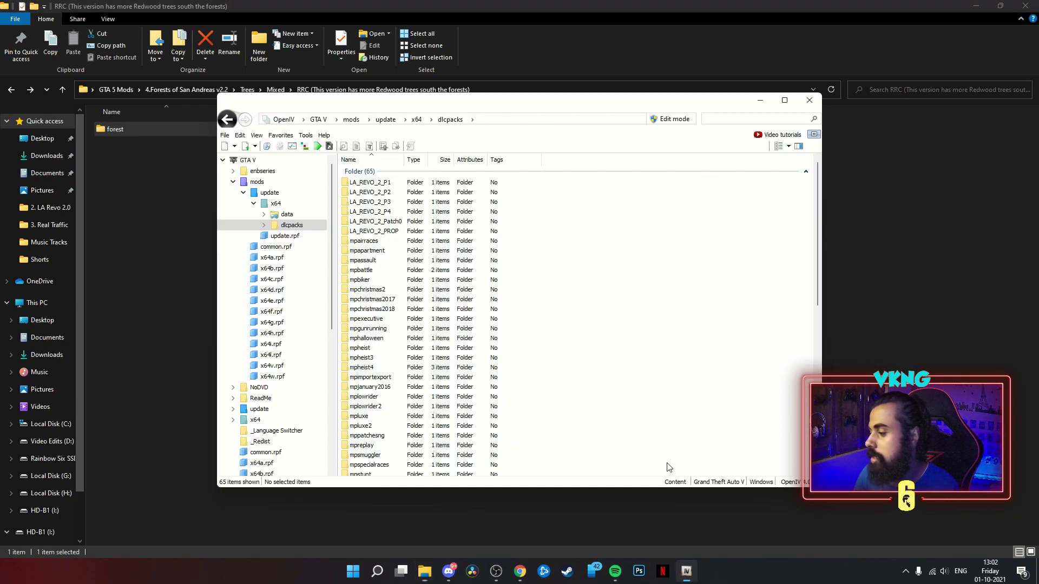
click(671, 119)
click(556, 322)
drag(120, 132, 648, 334)
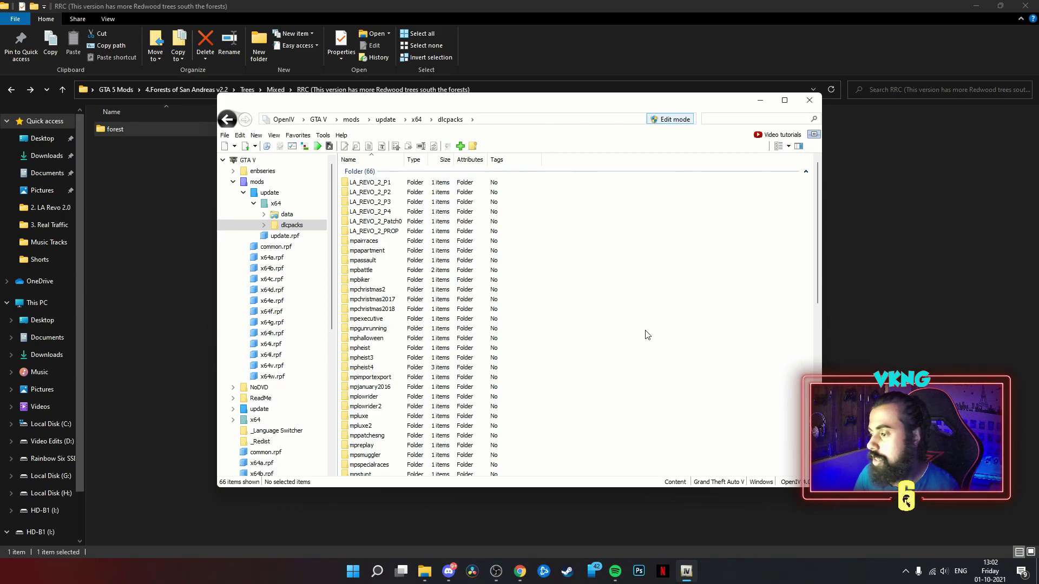
scroll(647, 335, down, 12)
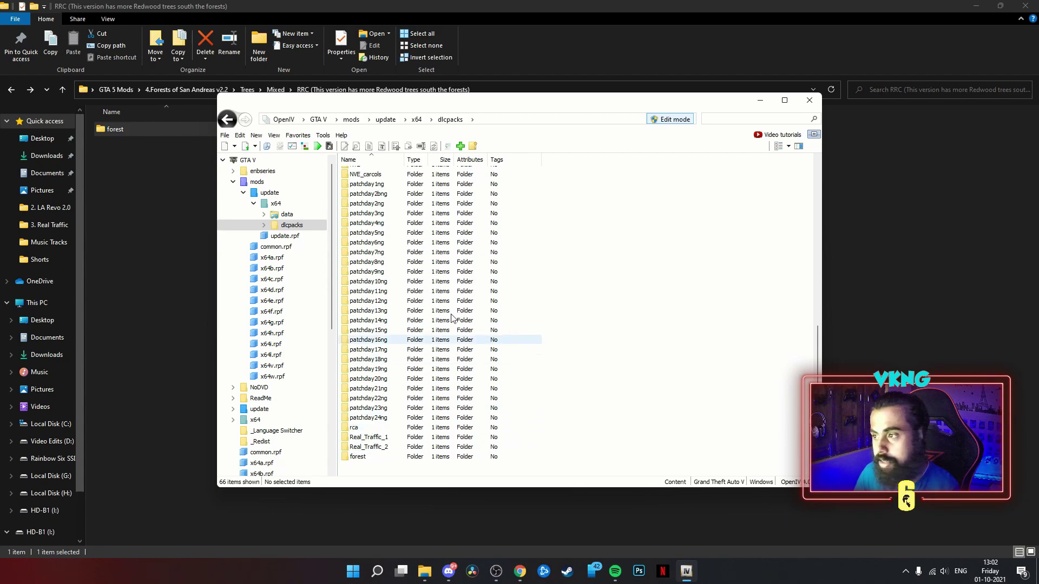
Go to mods > update > update.rpf > common > data and open dlclist.xml for editing
click(227, 120)
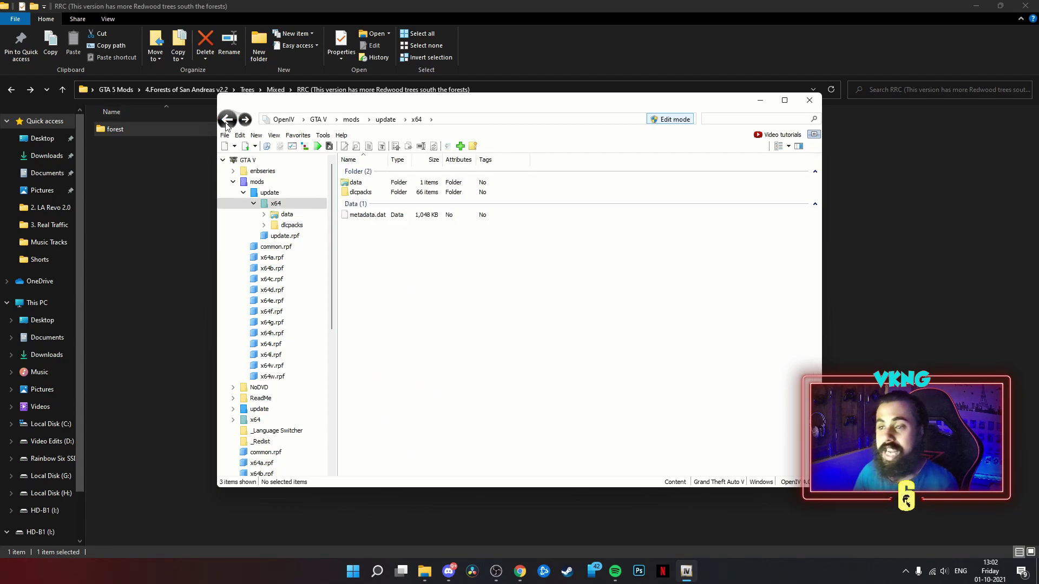
click(226, 121)
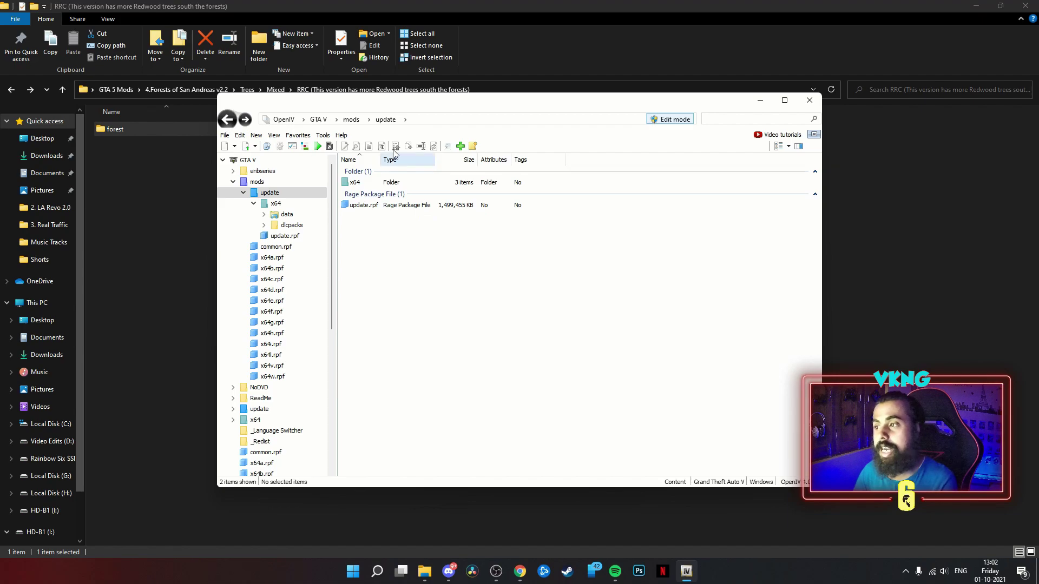
click(351, 120)
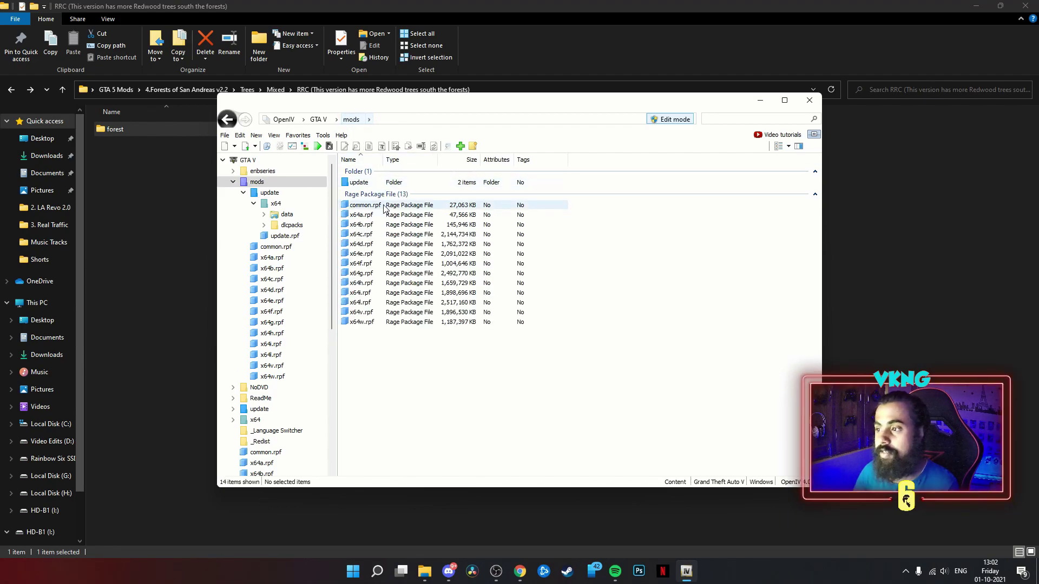
double_click(359, 183)
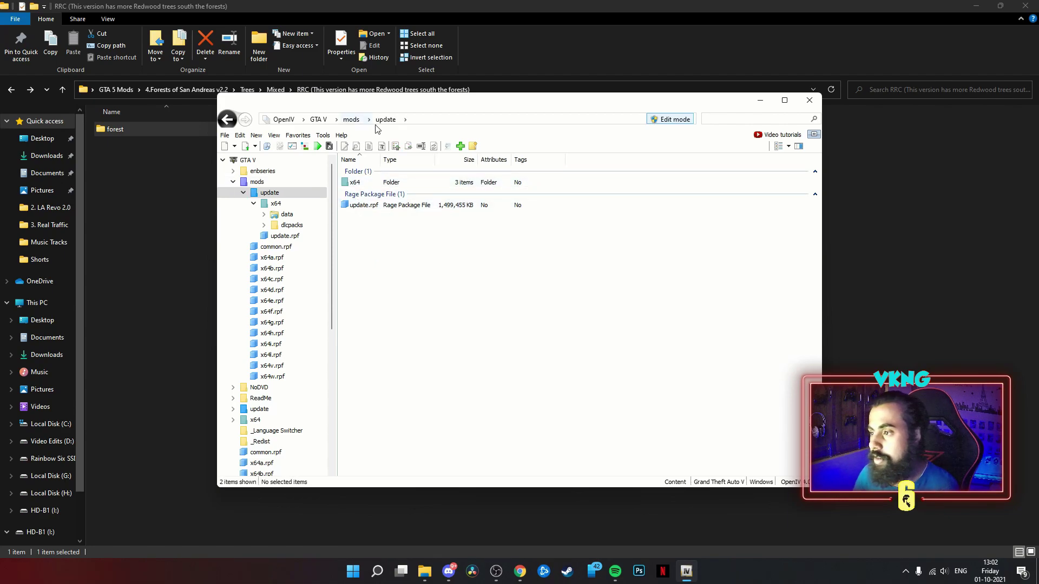
double_click(363, 205)
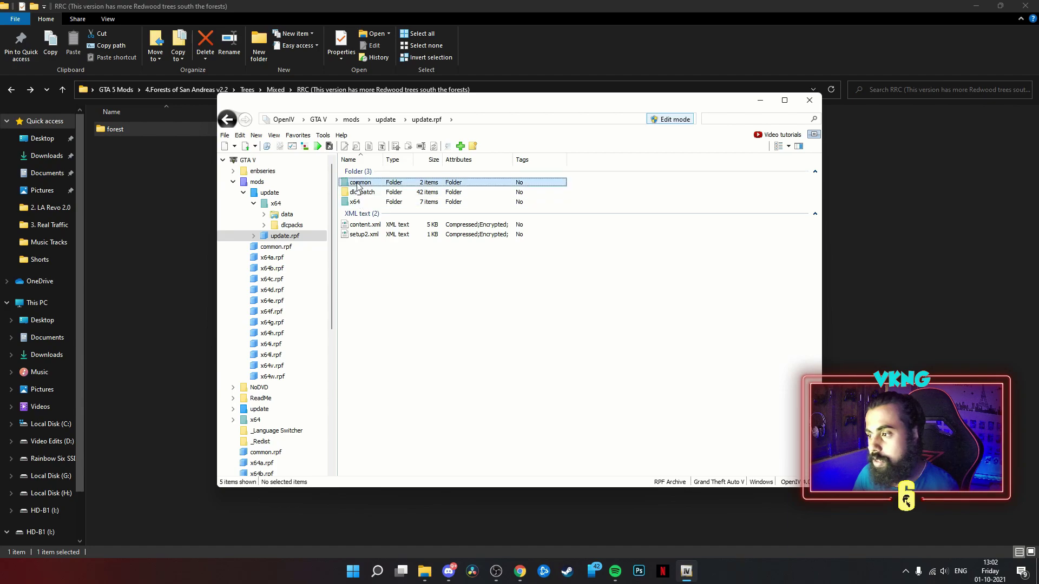
double_click(359, 183)
double_click(356, 183)
scroll(372, 323, down, 5)
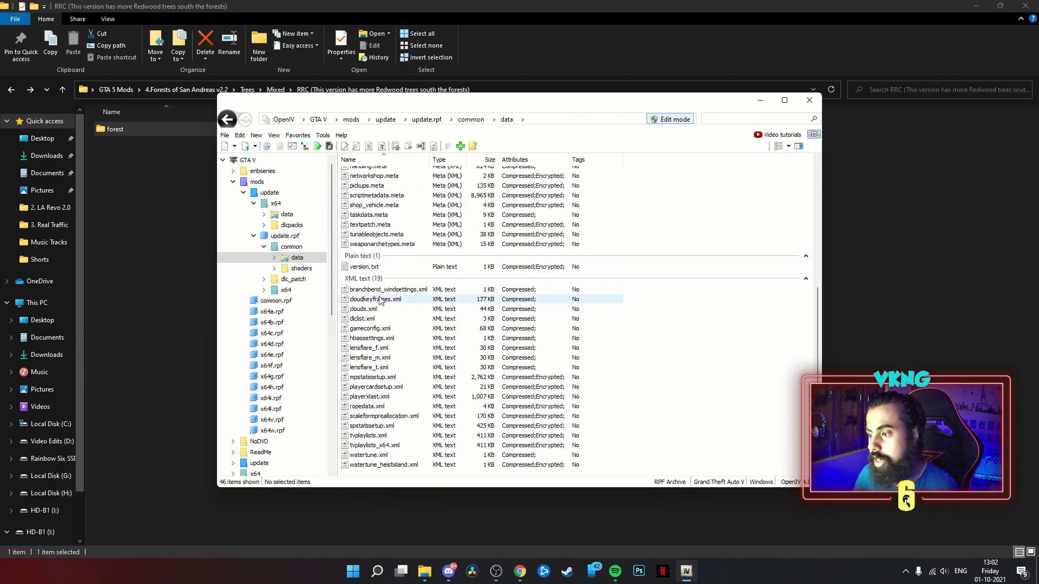
right_click(352, 321)
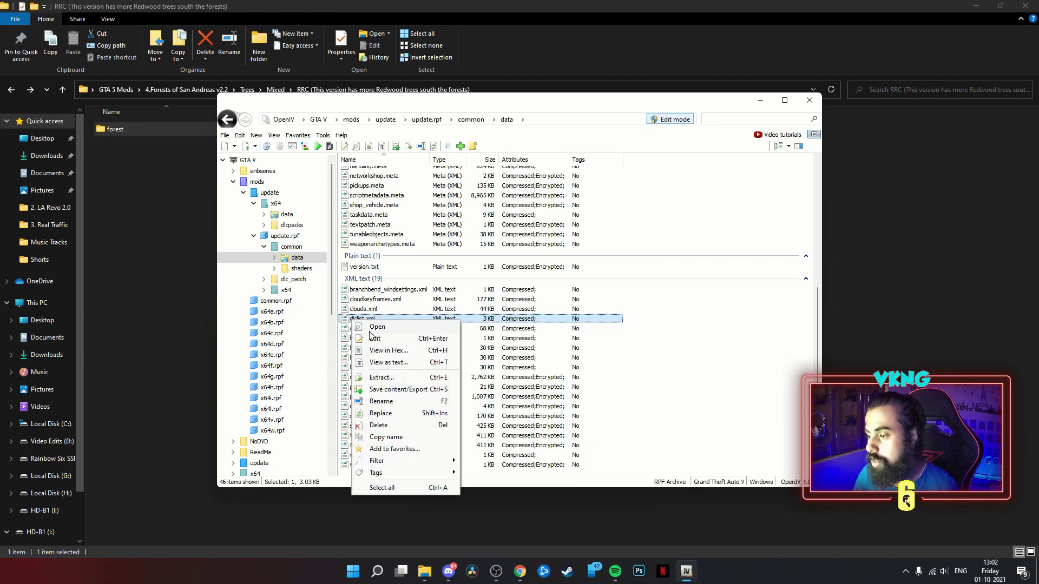
click(373, 339)
Duplicate the Real_Traffic_2 item line onto a new line at the end of the dlcpacks list
scroll(474, 314, down, 6)
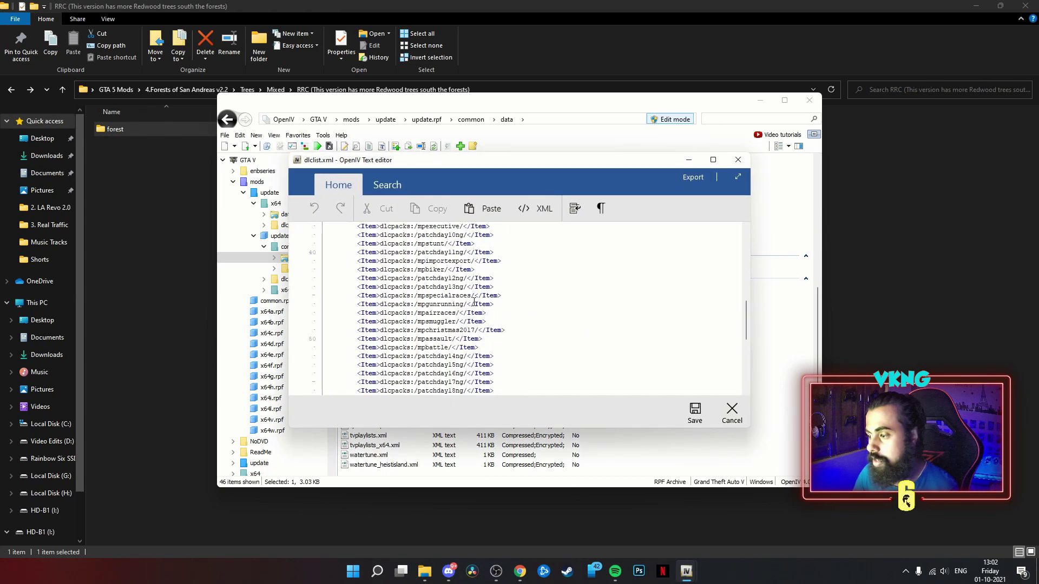
drag(510, 376, 359, 373)
right_click(357, 378)
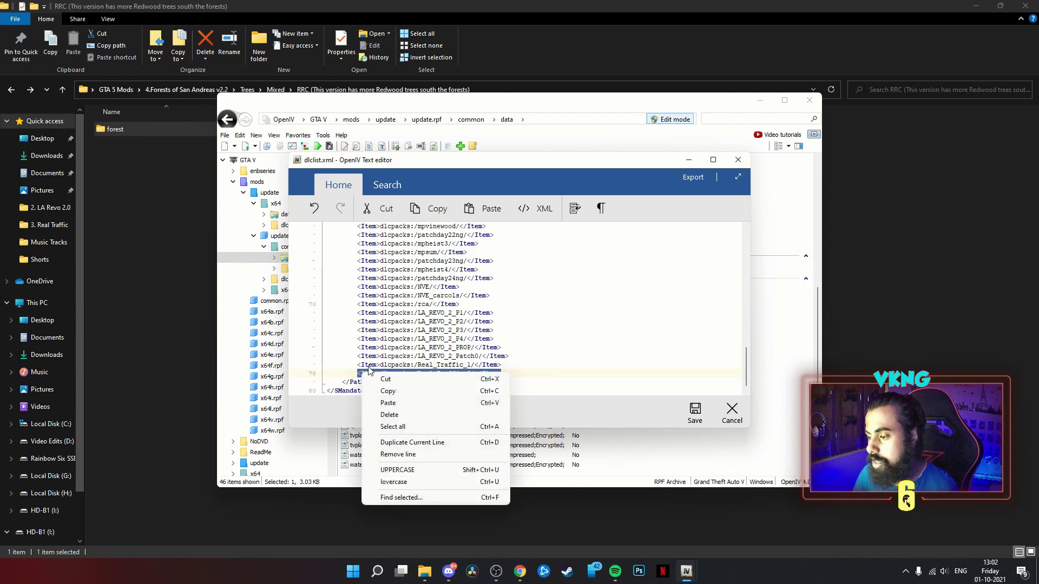
click(391, 395)
click(507, 374)
key(Return)
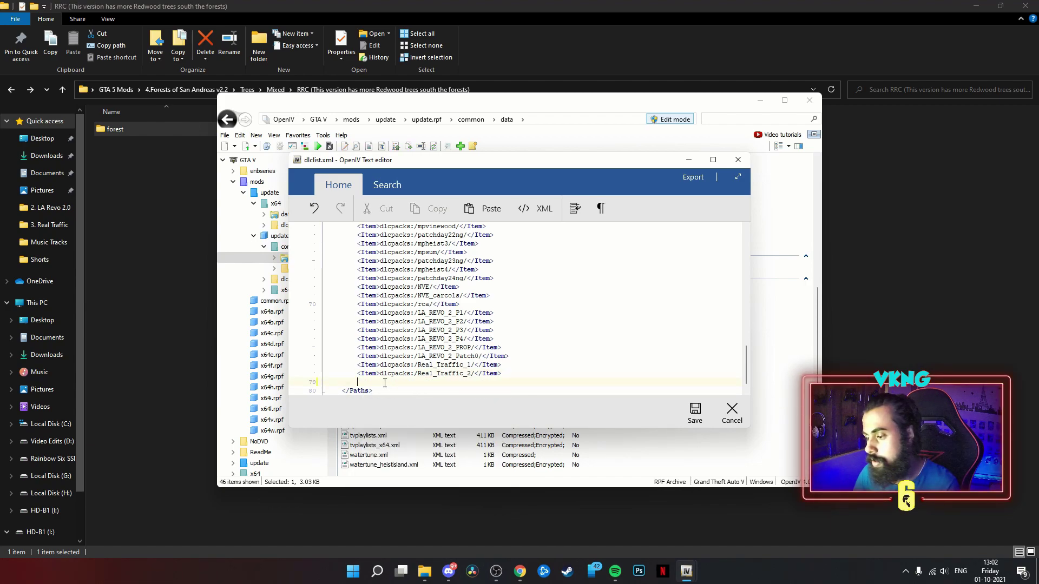
right_click(386, 388)
click(413, 416)
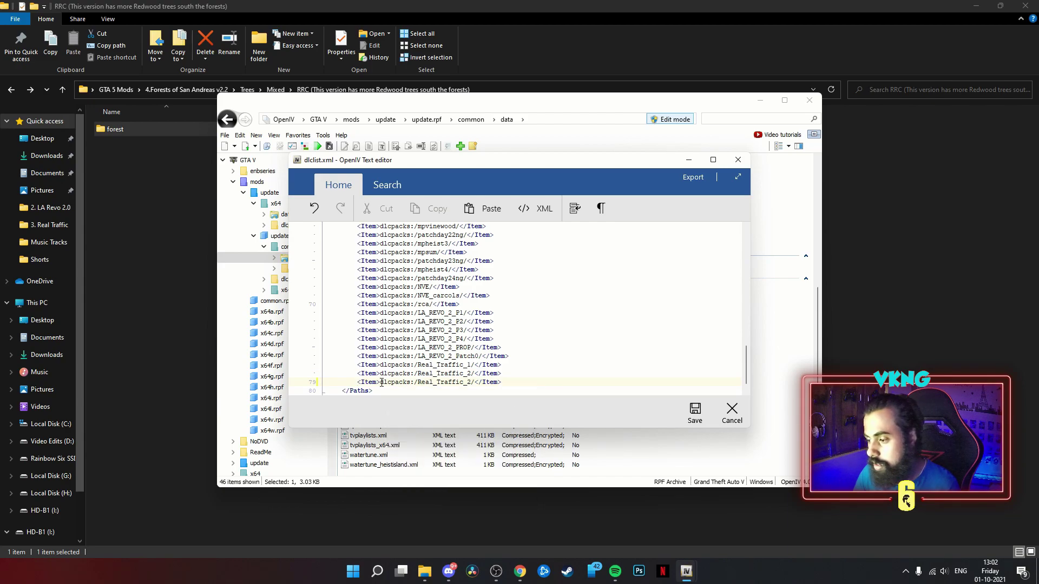
Change the duplicated entry to dlcpacks:/forest/ and save dlclist.xml
drag(419, 383, 471, 385)
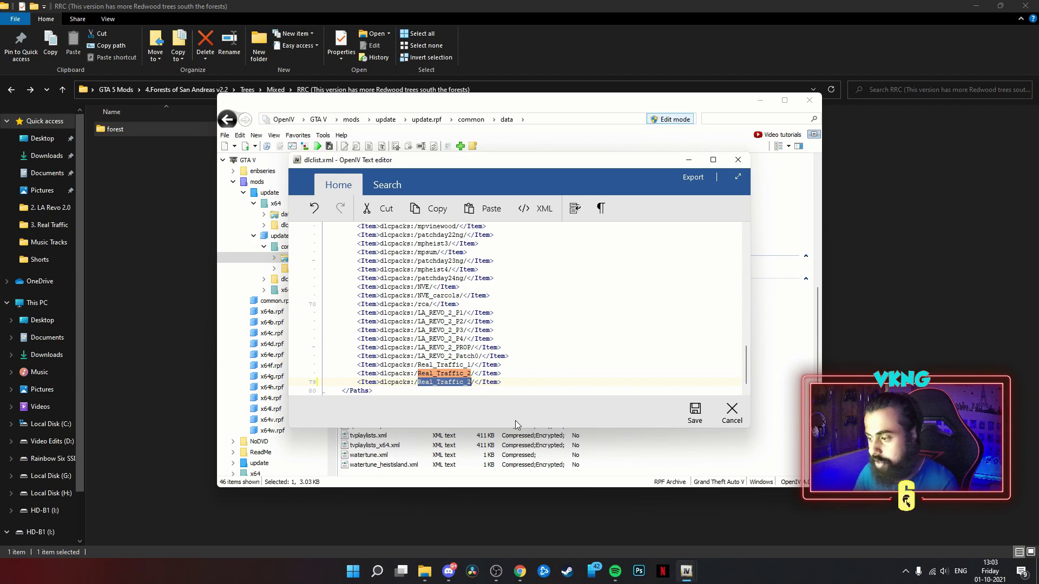
key(BackSpace)
text(fores)
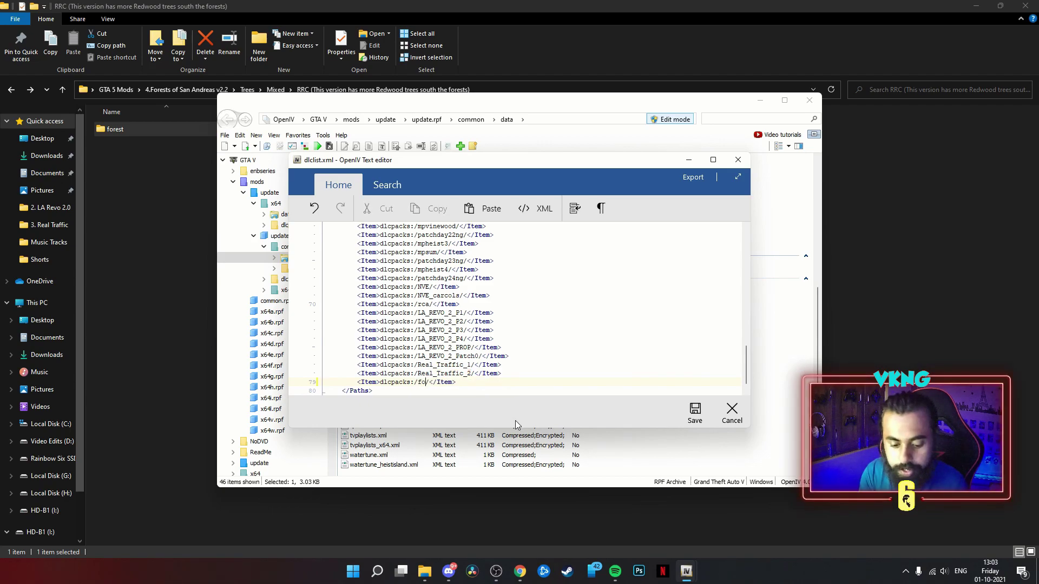
text(t)
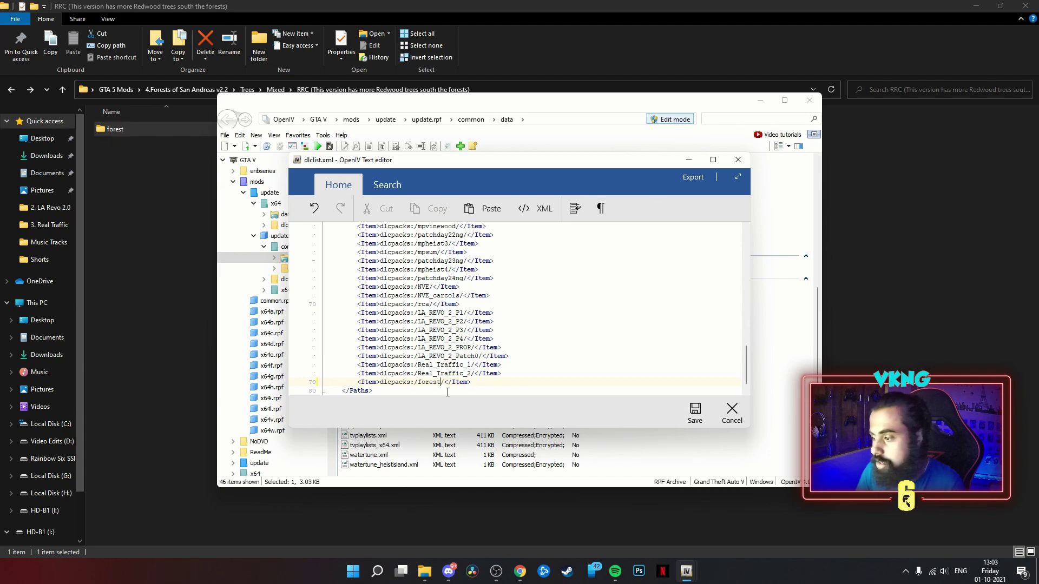
click(473, 384)
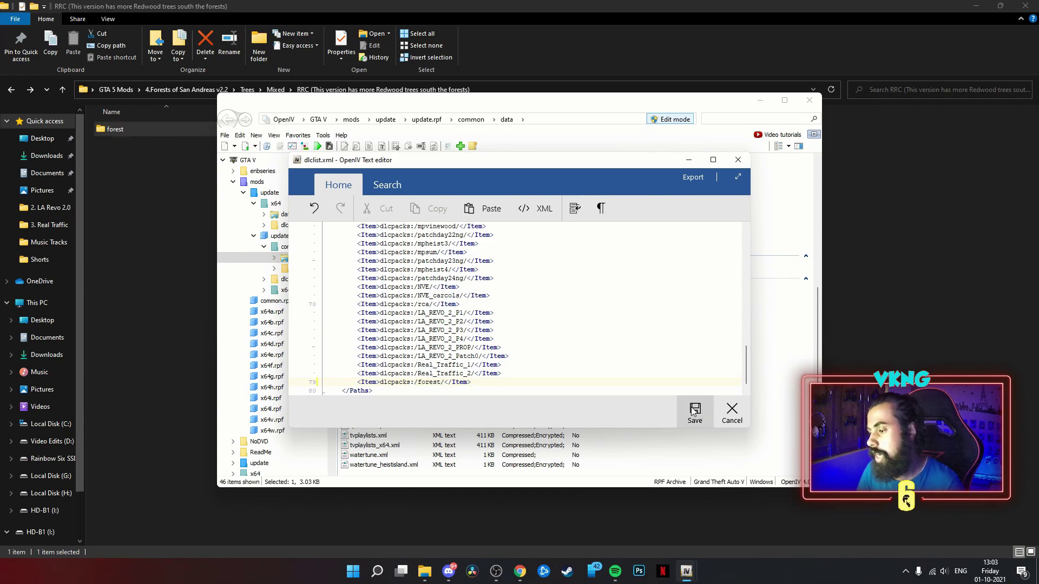
click(694, 412)
click(686, 371)
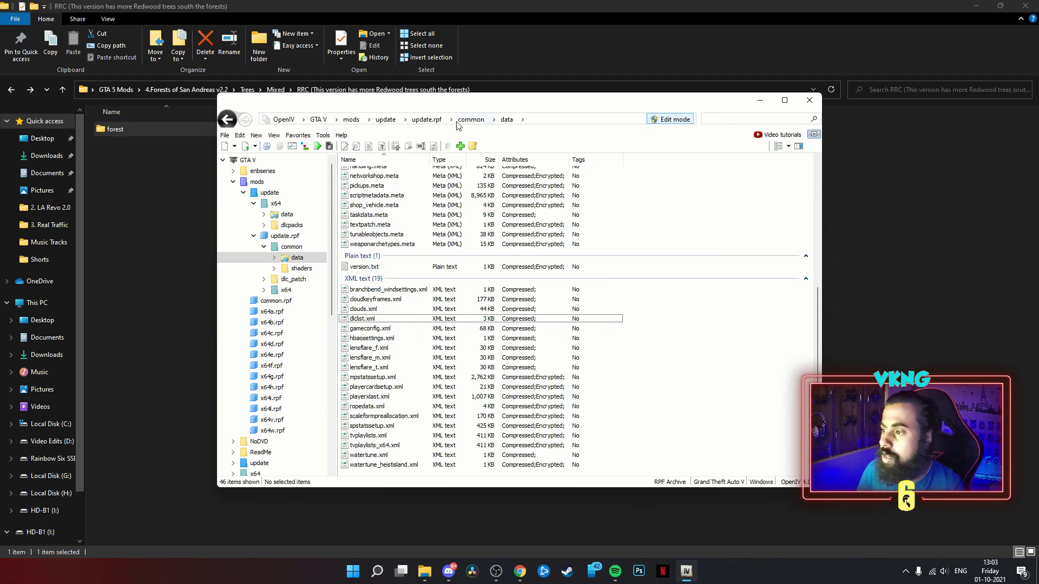
Return from update.rpf's data folder to the GTA V root folder
click(387, 120)
click(357, 120)
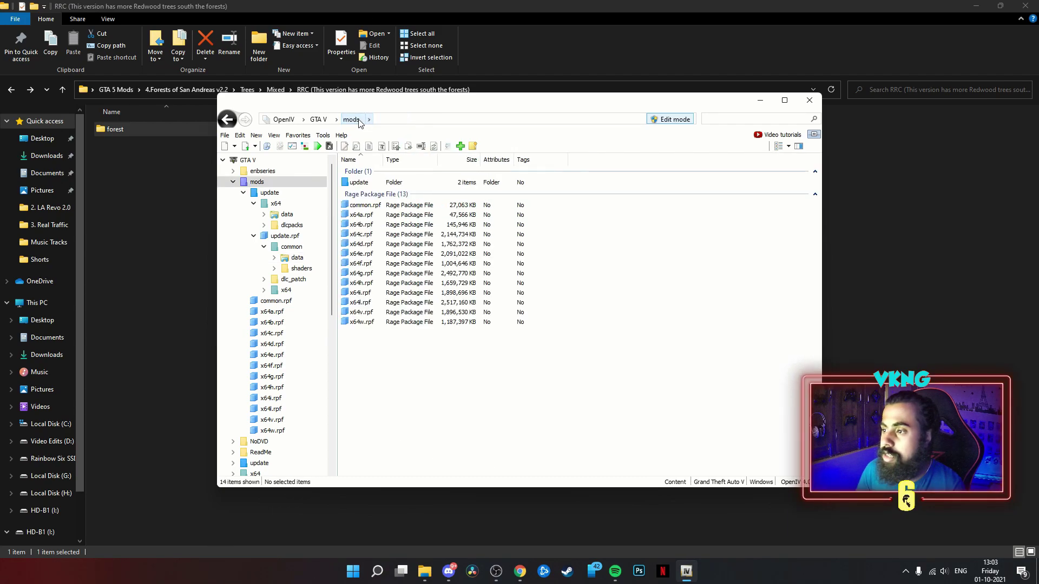
click(318, 120)
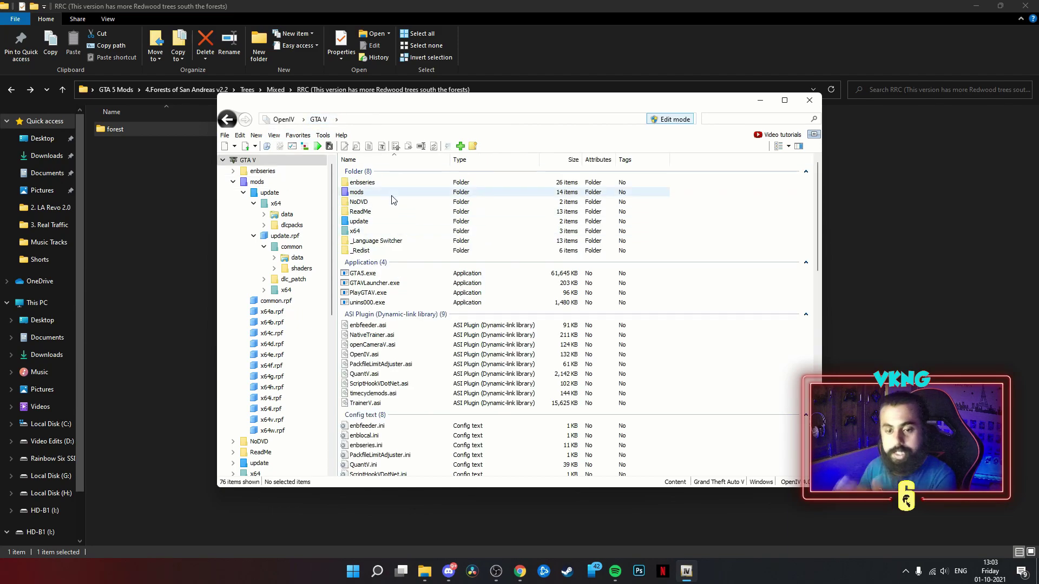
Switch to File Explorer and go back to the 4.Forests of San Andreas v2.2 folder
double_click(122, 131)
click(9, 90)
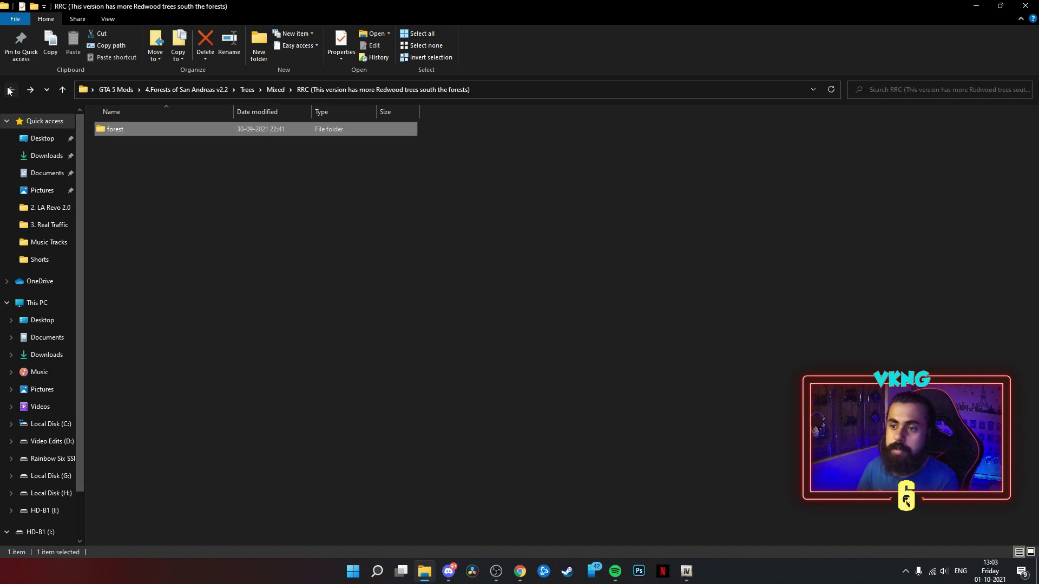
click(10, 90)
click(11, 91)
click(12, 91)
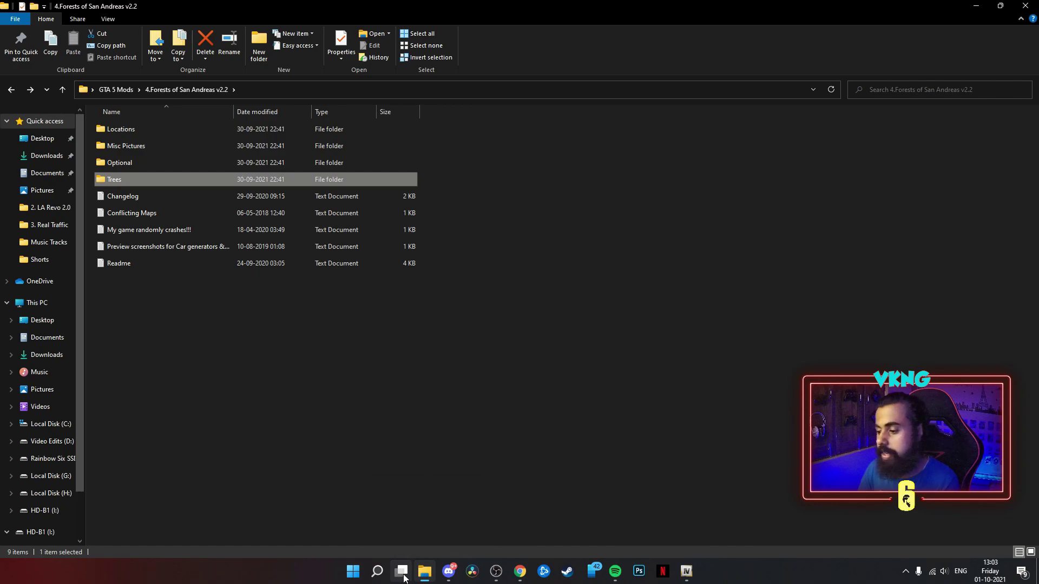
Open Video Edits (D:) > Games > Grand Theft Auto V in a separate window, locate the gameconfig file, and close that window
right_click(428, 576)
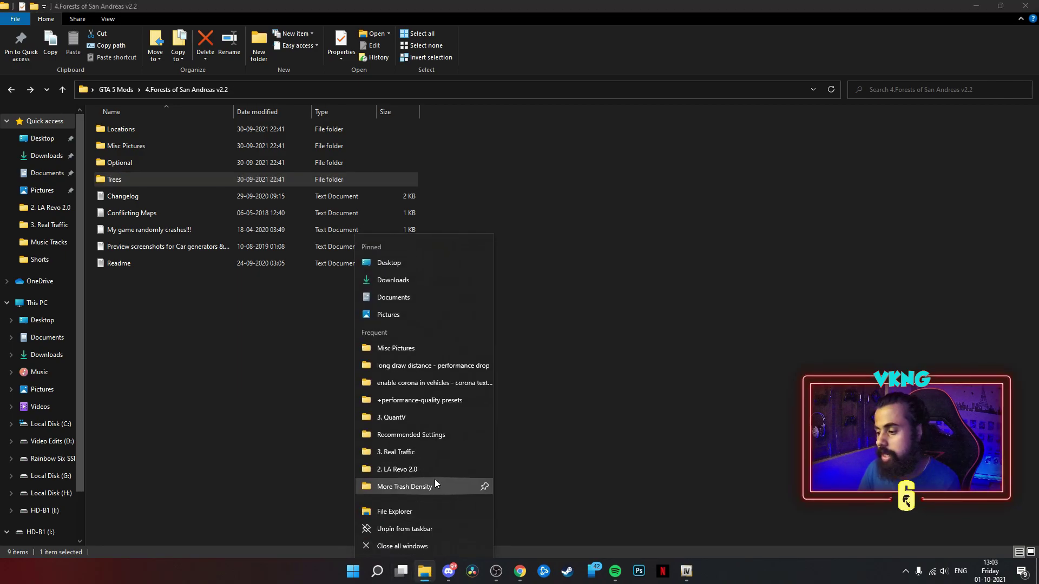
click(251, 384)
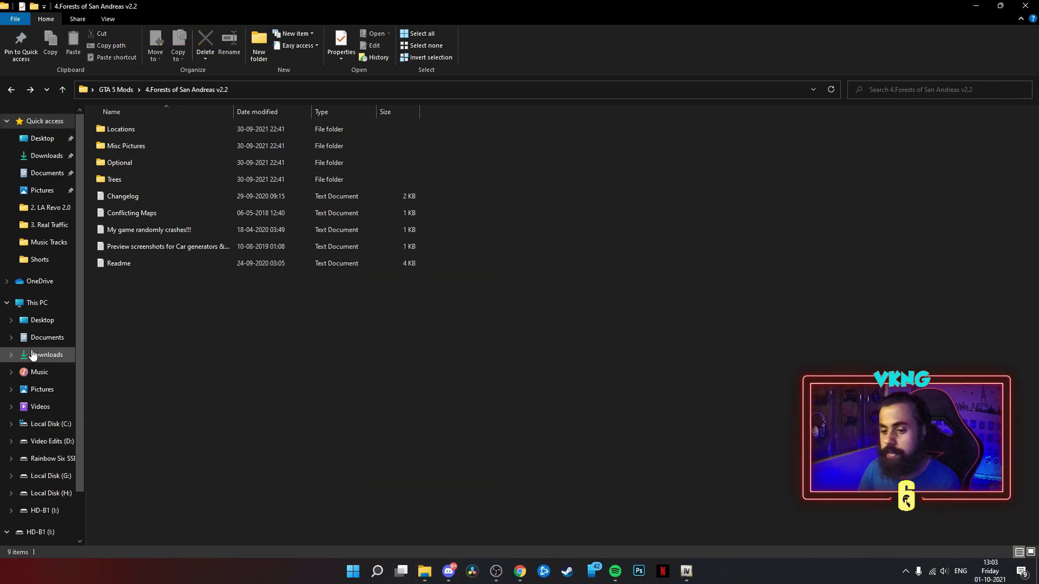
right_click(51, 443)
click(87, 221)
double_click(121, 129)
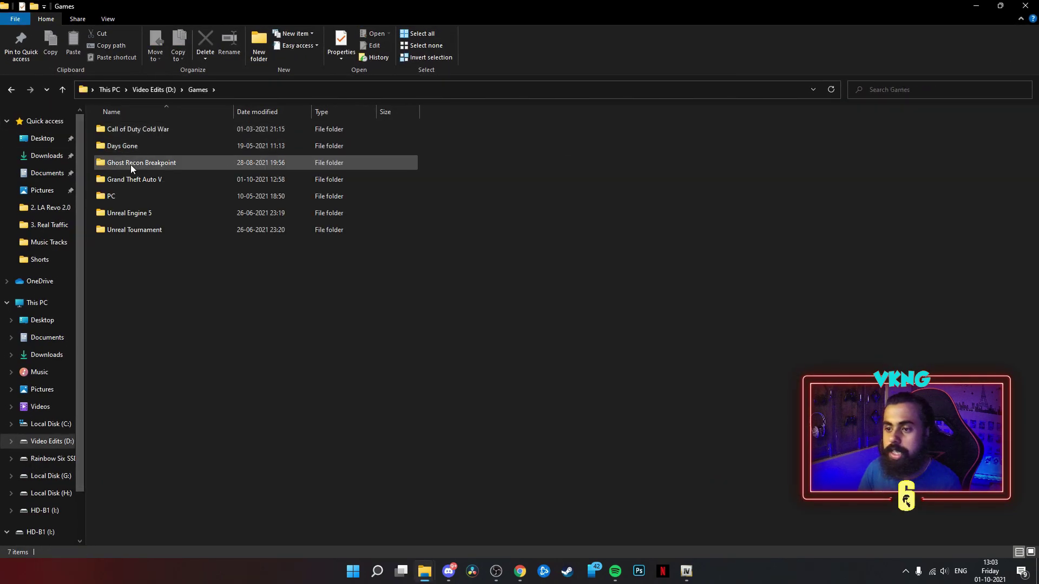
double_click(133, 179)
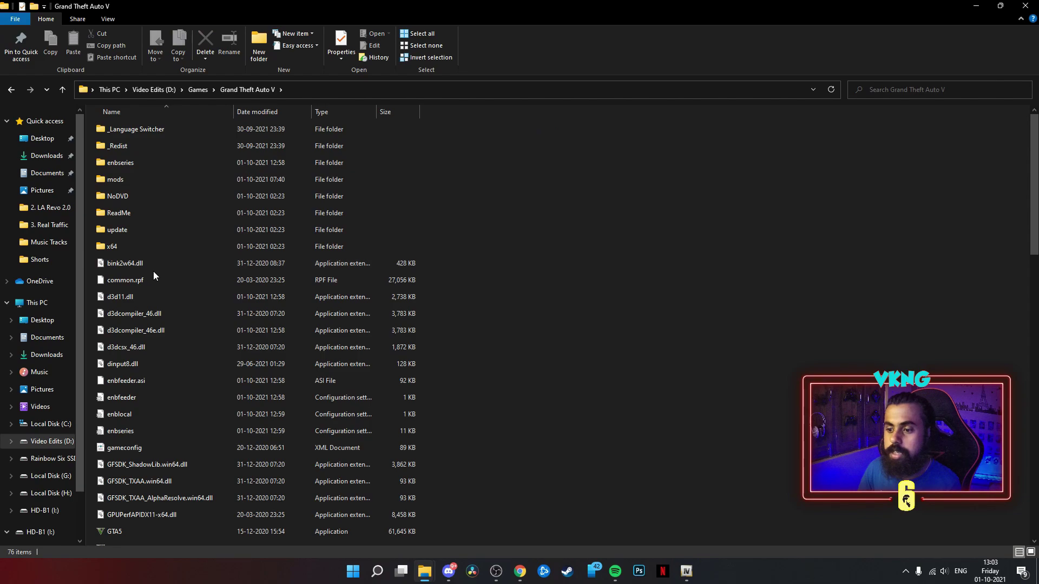
scroll(153, 271, down, 1)
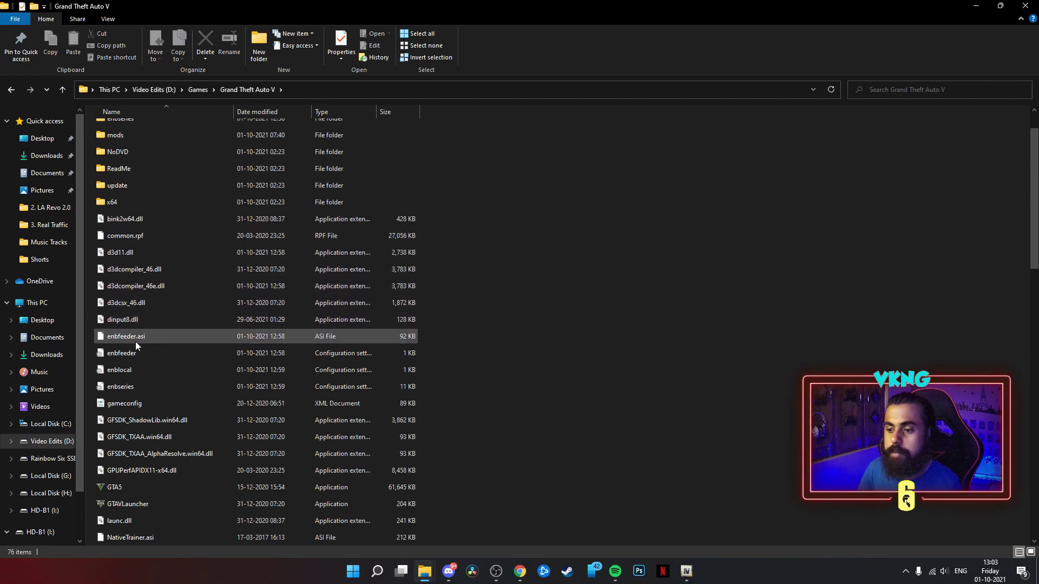
click(135, 405)
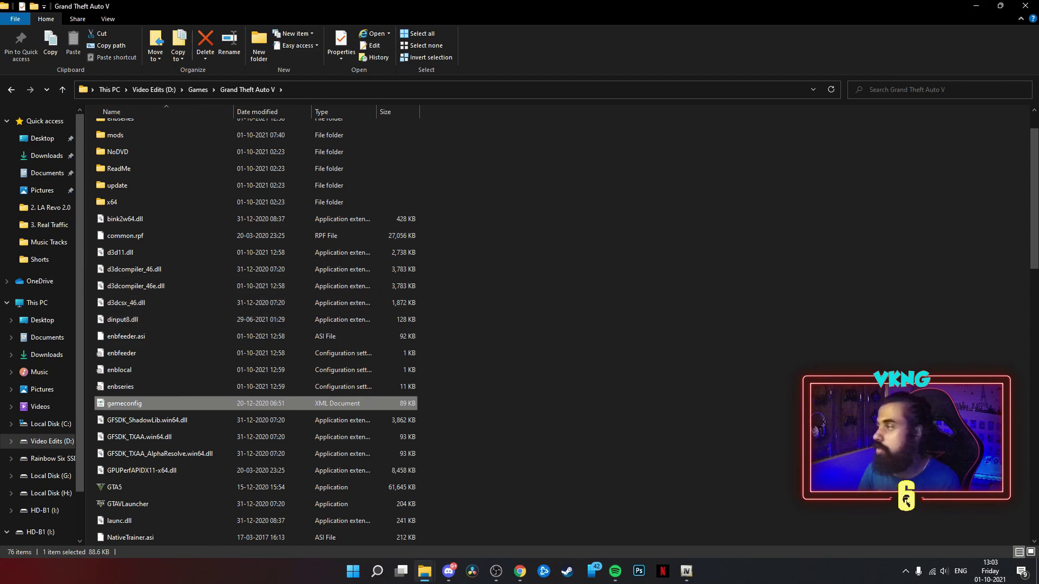
click(1019, 12)
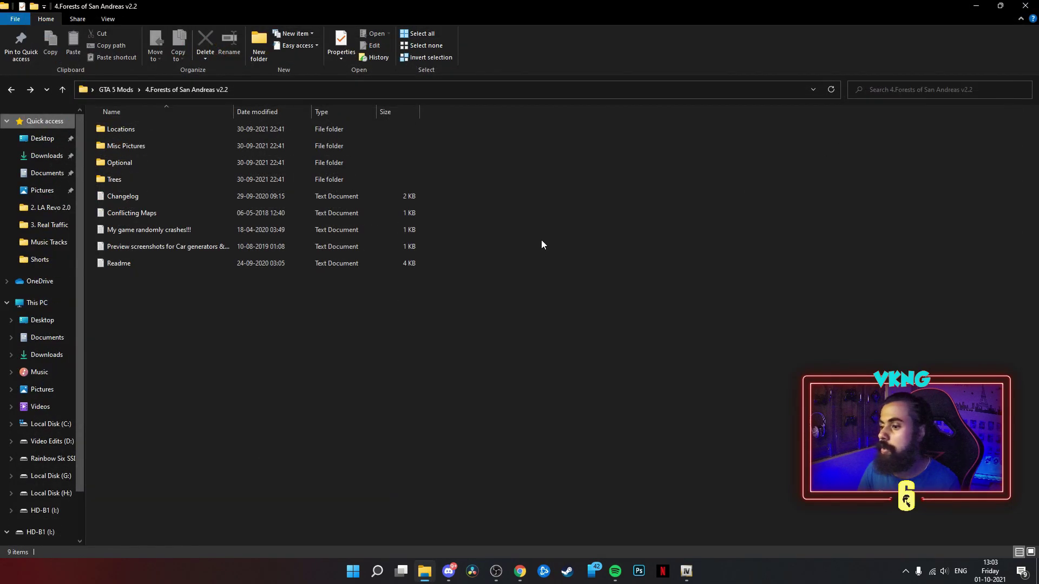
Open the Requisites folder in GTA 5 Mods and select the gameconfig file
click(104, 92)
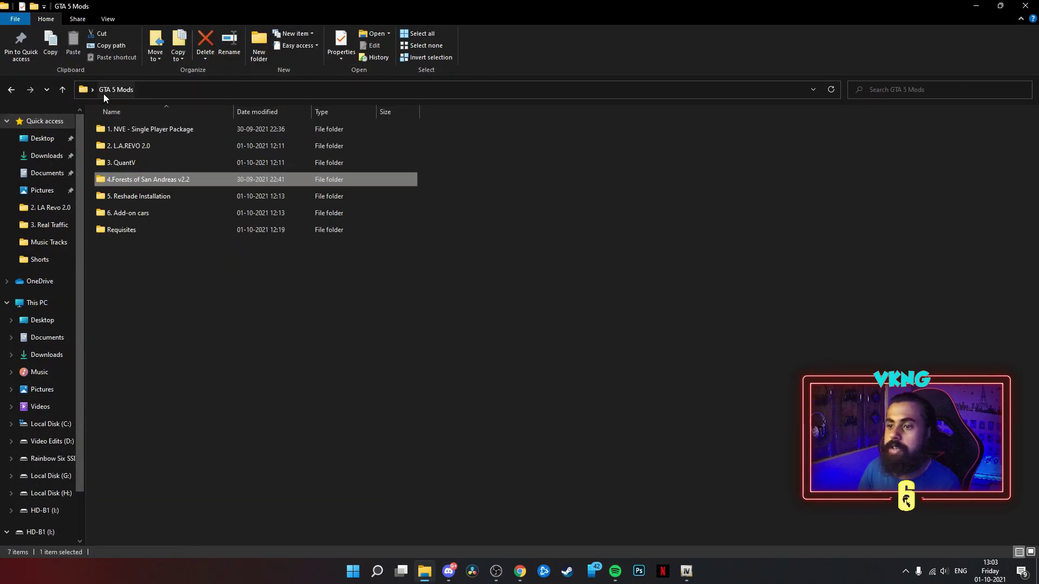
double_click(111, 230)
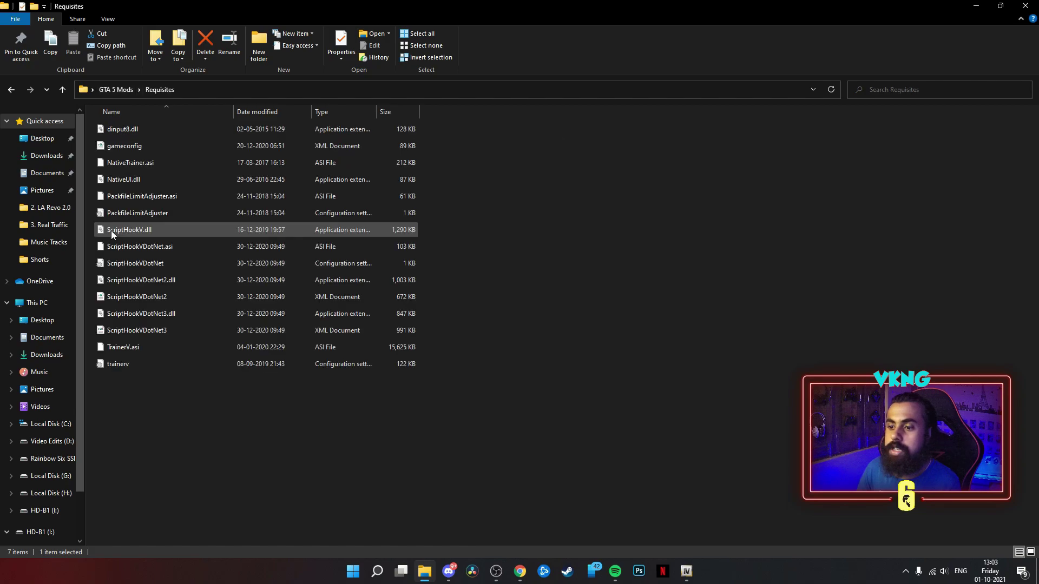
click(122, 148)
Switch to OpenIV and open mods > update > update.rpf > common > data
click(686, 571)
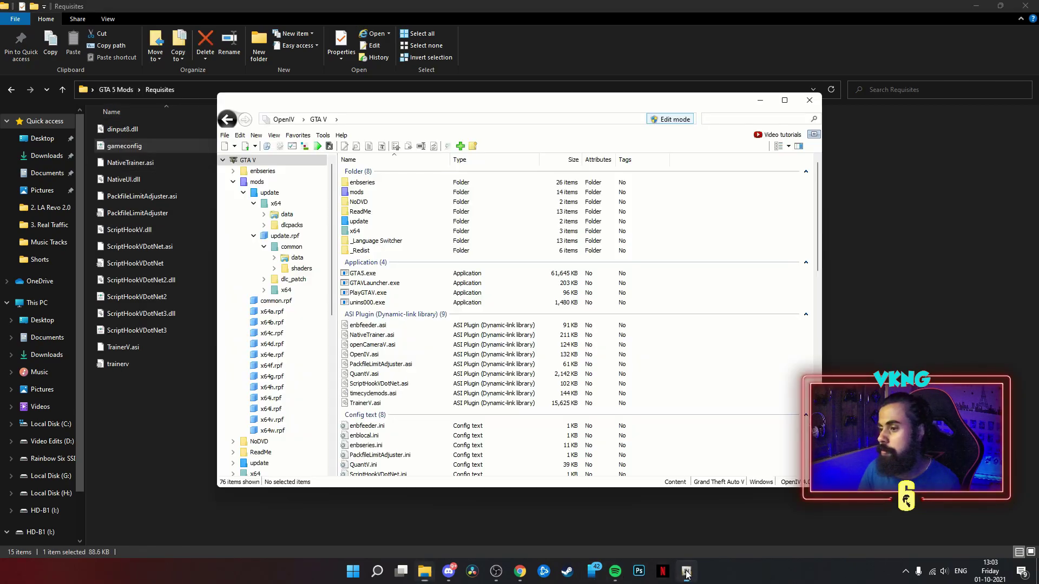
double_click(359, 193)
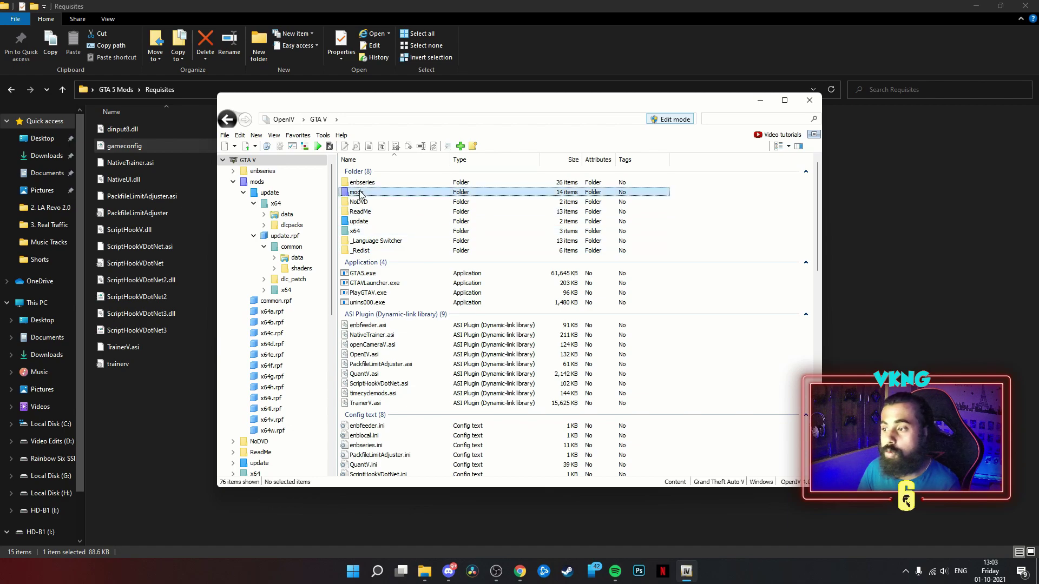
click(358, 184)
double_click(358, 184)
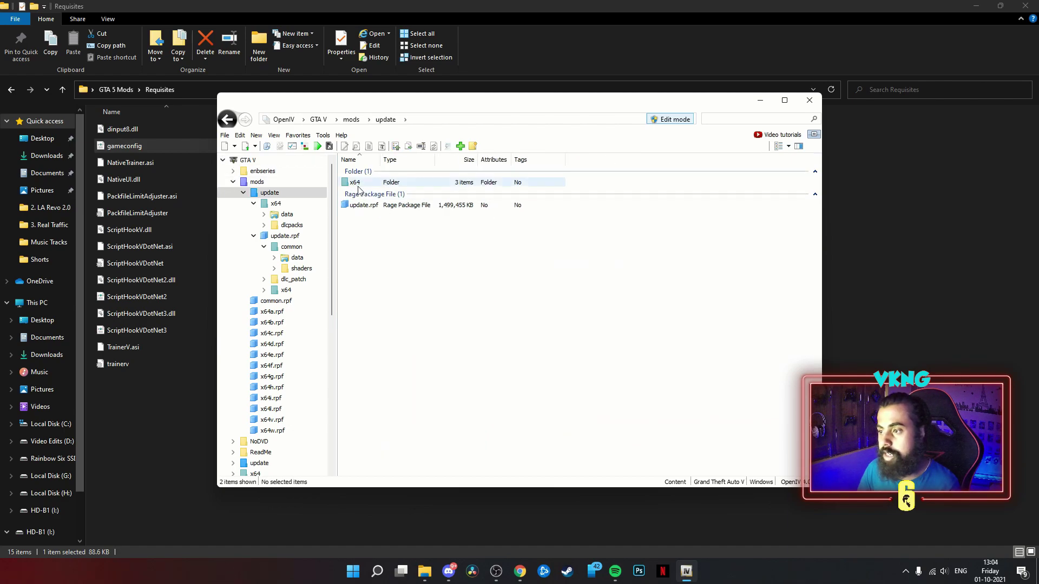
double_click(364, 205)
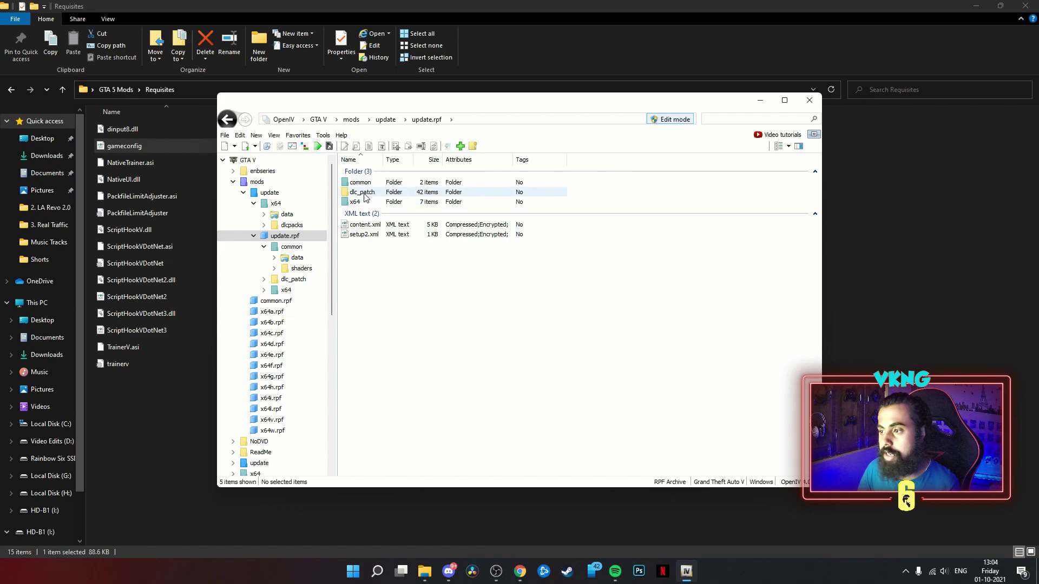
click(365, 185)
double_click(365, 185)
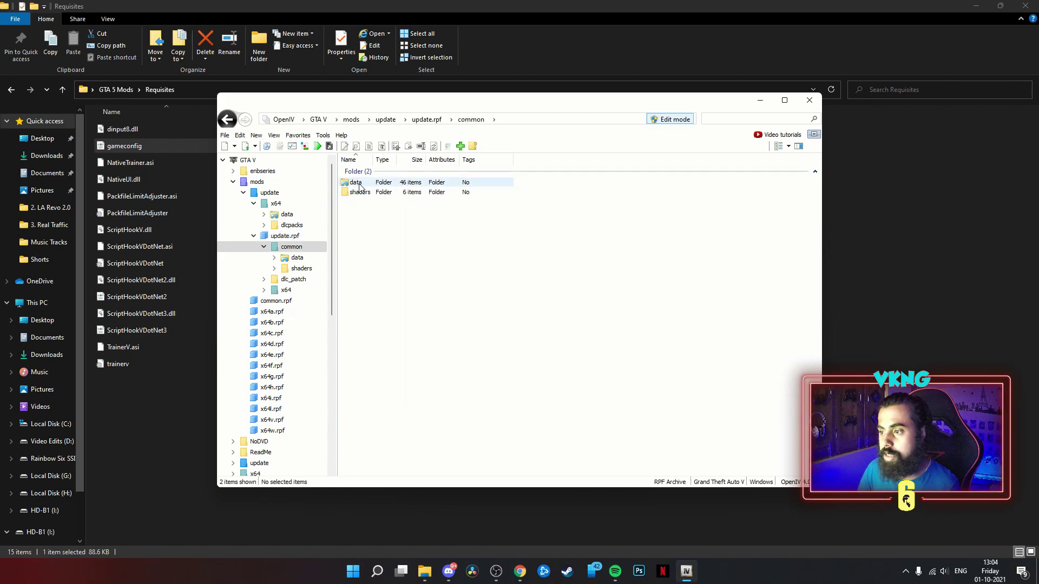
double_click(358, 184)
Replace gameconfig.xml in the data folder with the copy from Requisites, turn off edit mode and minimize OpenIV
scroll(447, 308, down, 10)
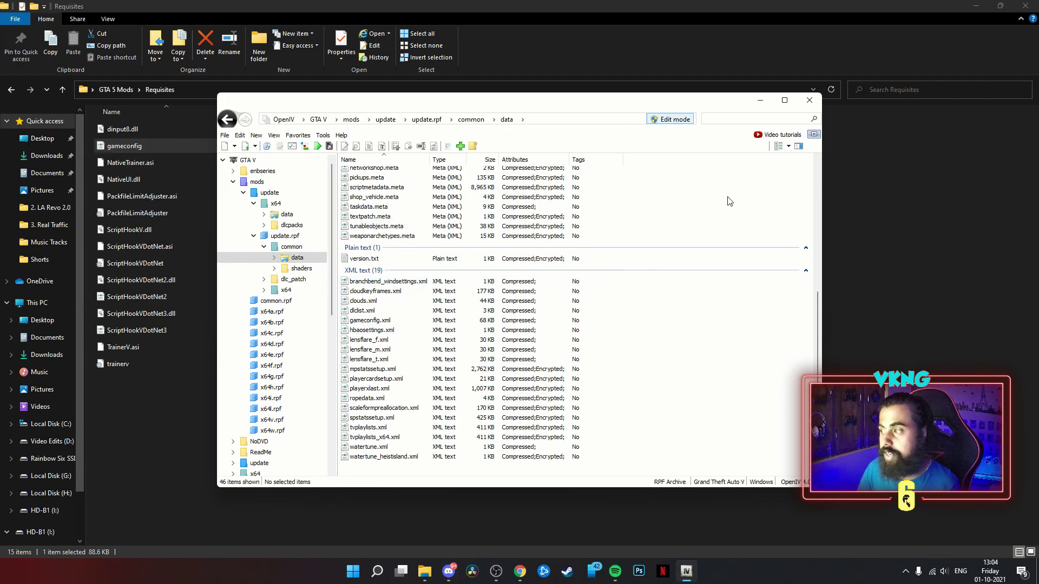
click(673, 119)
click(549, 323)
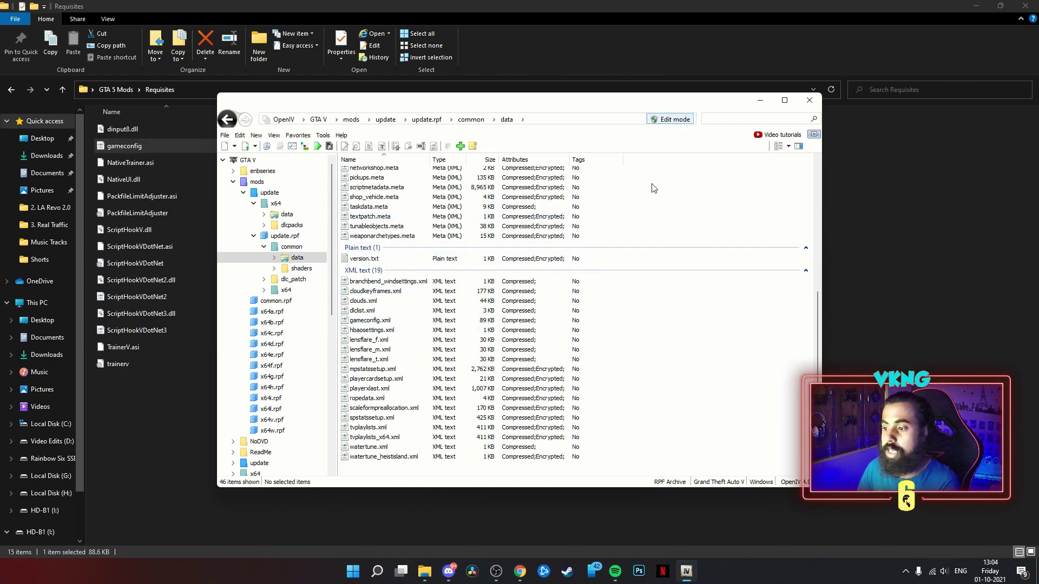
click(669, 119)
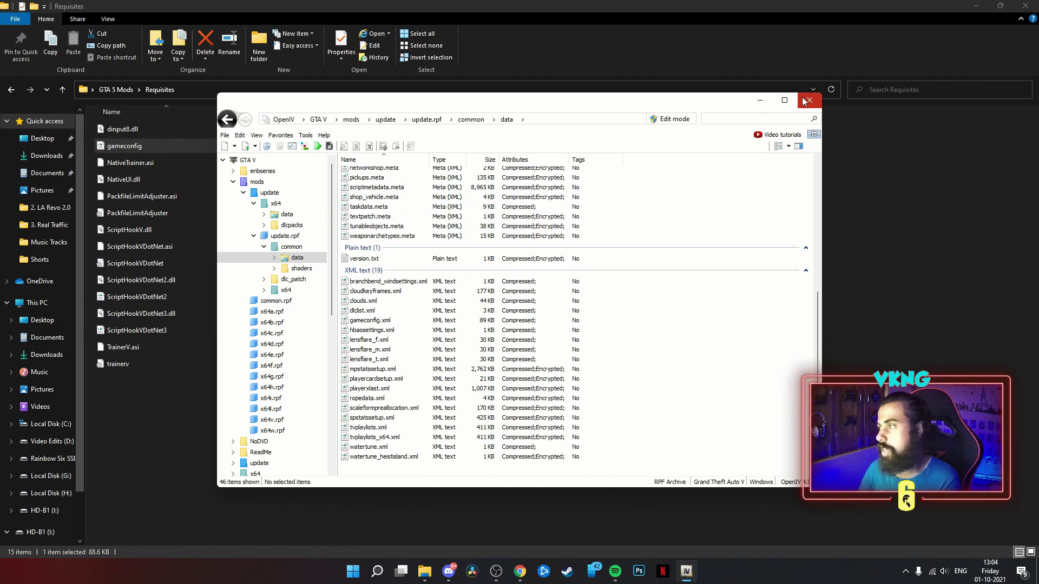
click(760, 104)
Go to GTA 5 Mods > 5. Reshade Installation in File Explorer and launch ReShade_Setup_4.9.1
key(alt+Left)
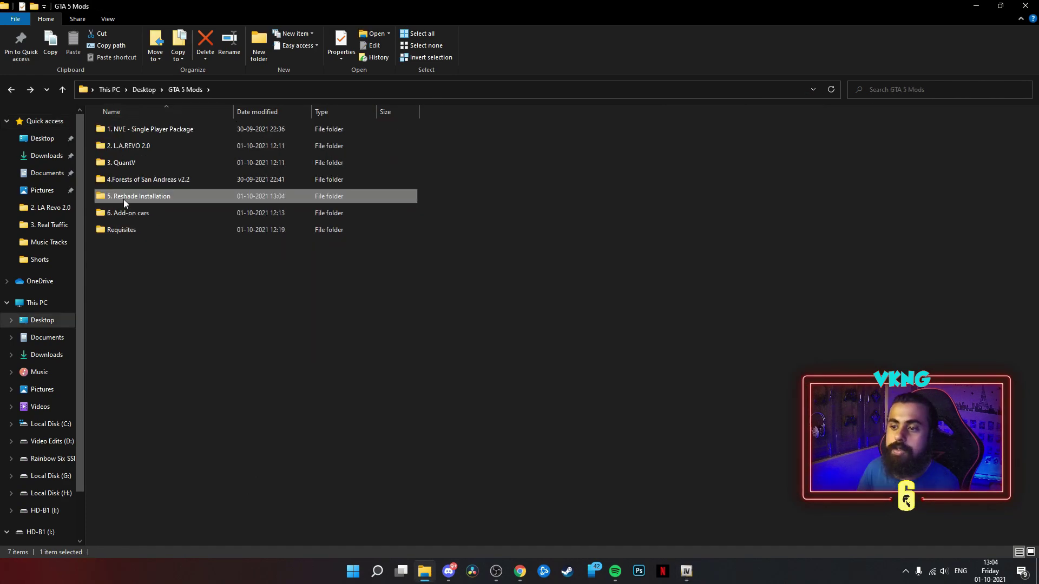
double_click(119, 197)
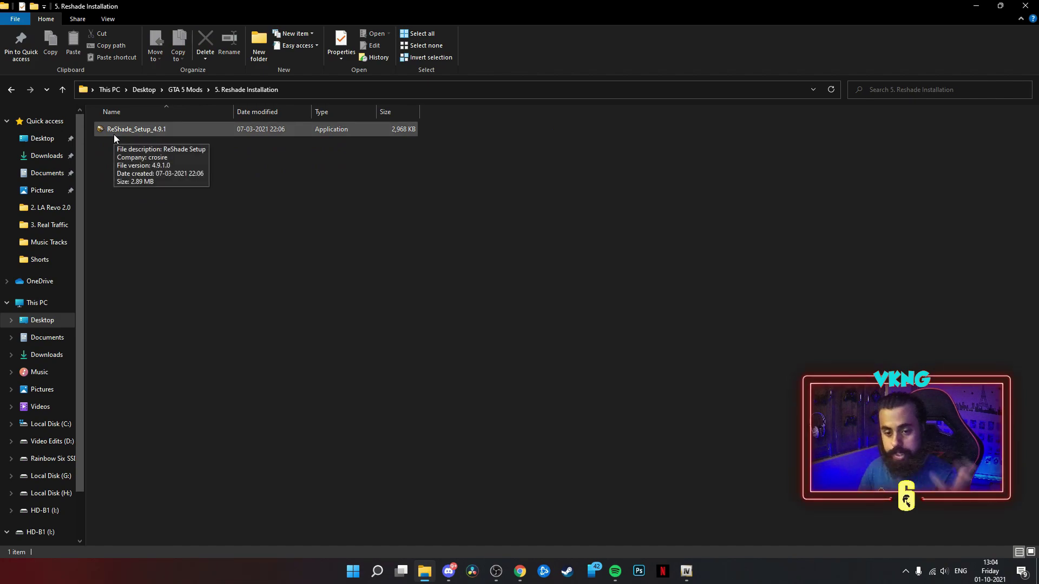
click(120, 136)
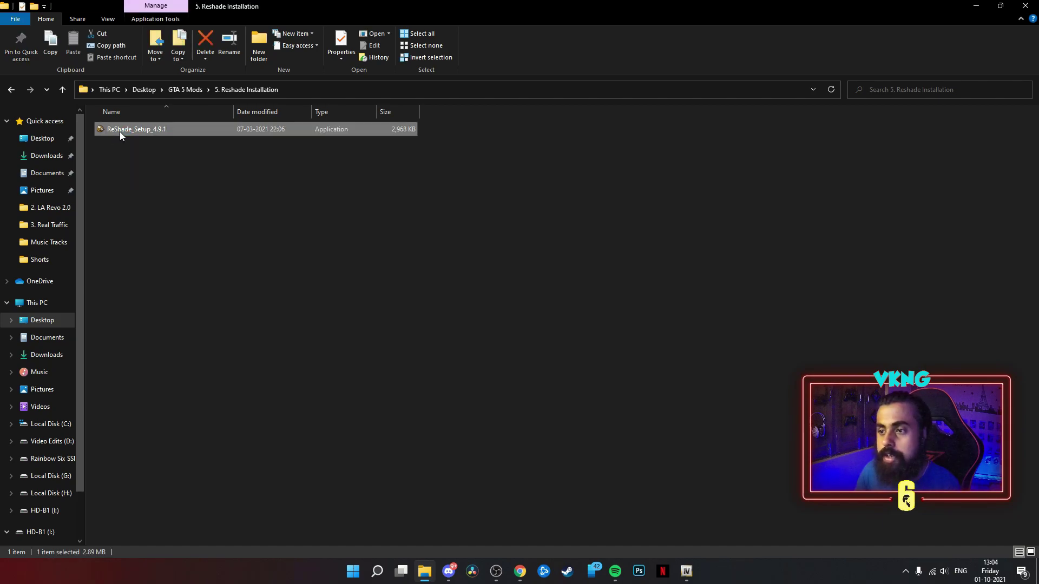
double_click(120, 134)
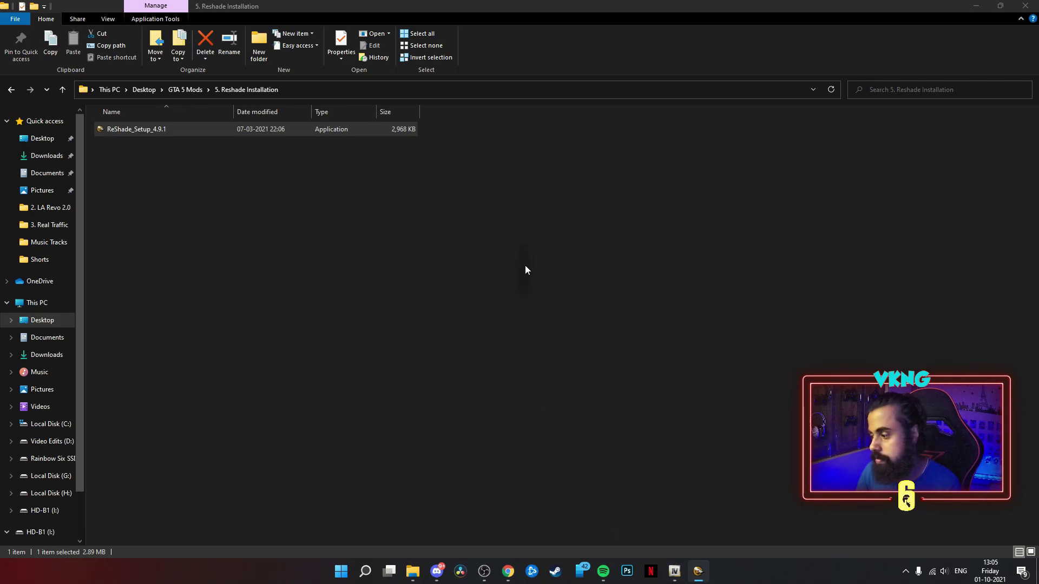
mouse_move(679, 570)
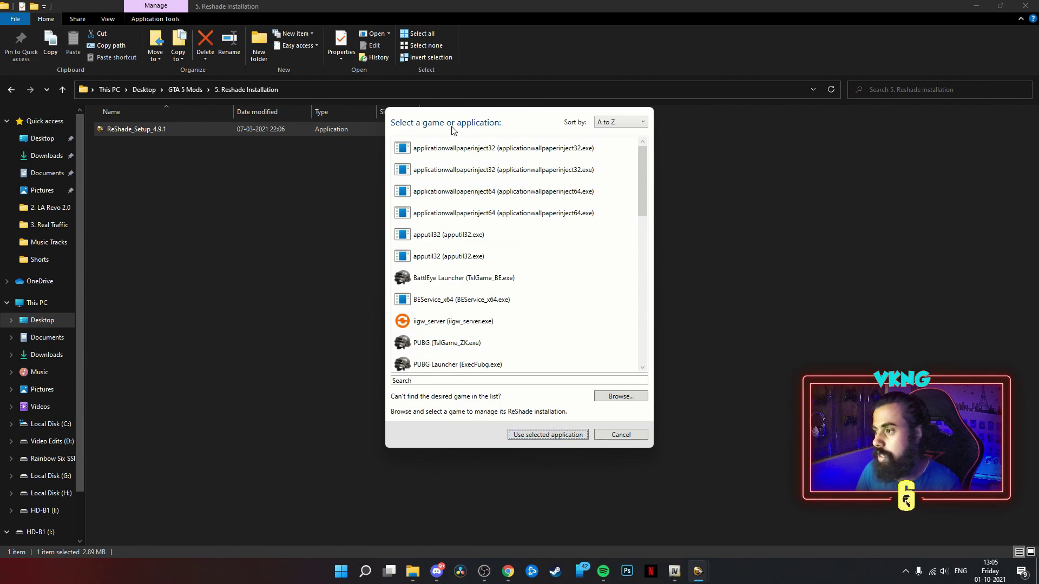
Choose the GTA5 application in Video Edits (D:) > Games > Grand Theft Auto V as the game for ReShade
click(637, 214)
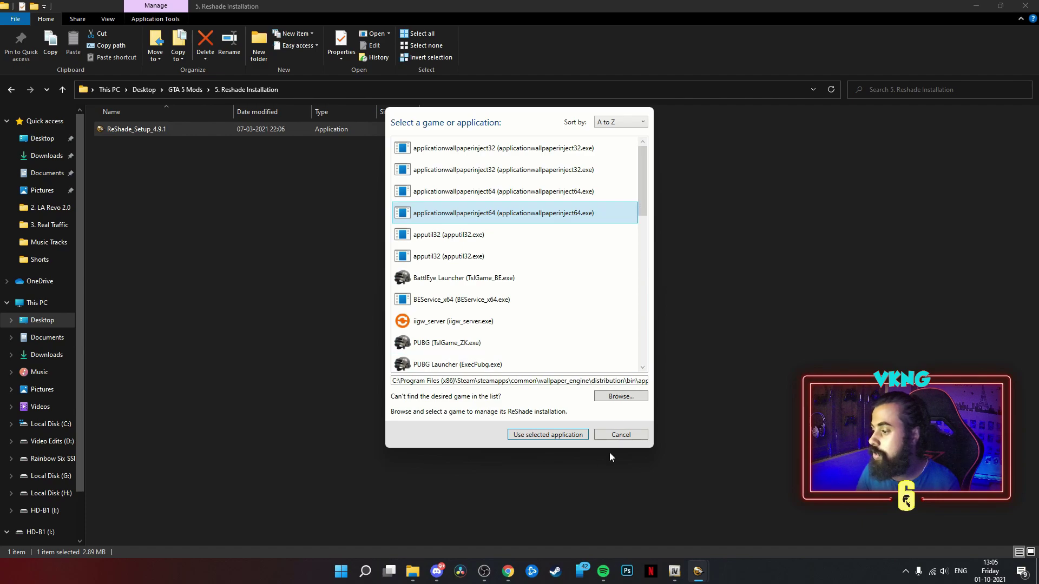
click(616, 397)
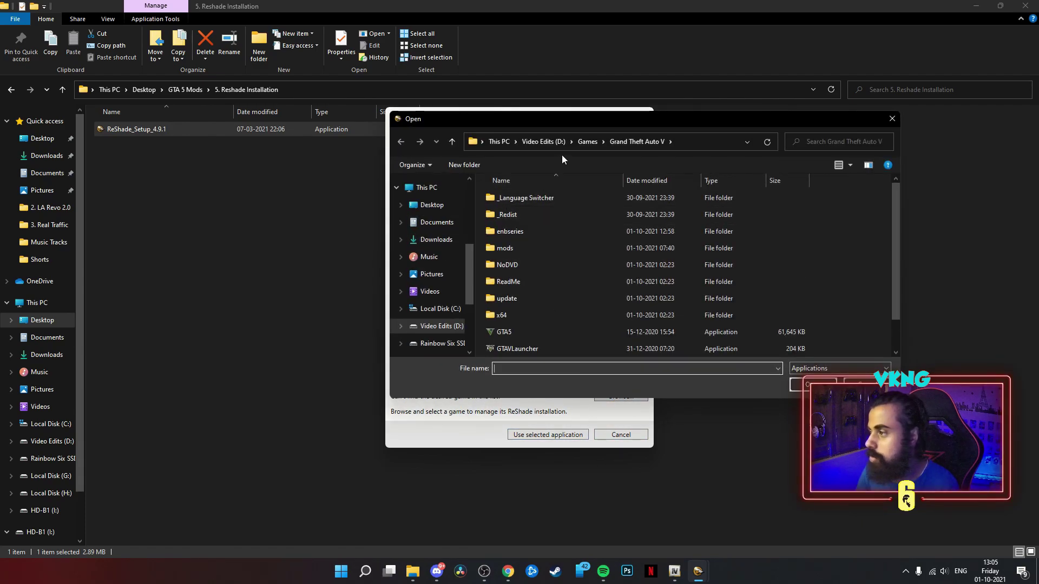
click(595, 142)
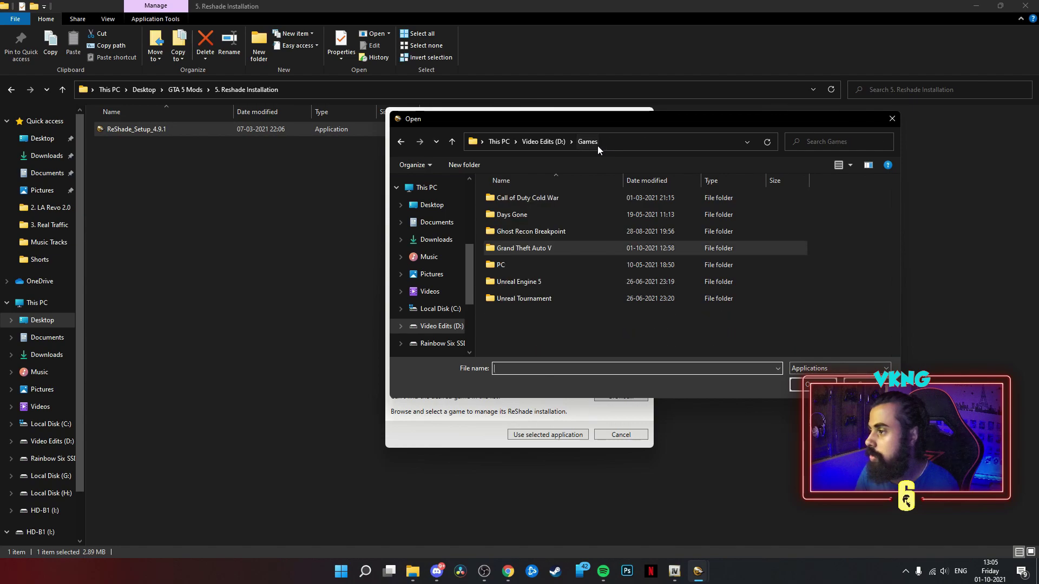
double_click(535, 248)
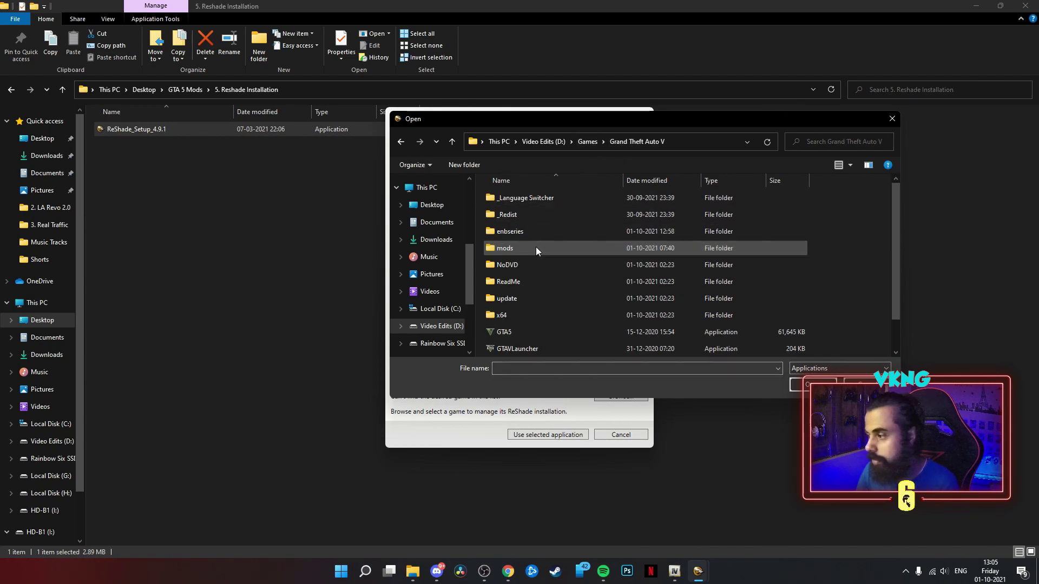
click(508, 301)
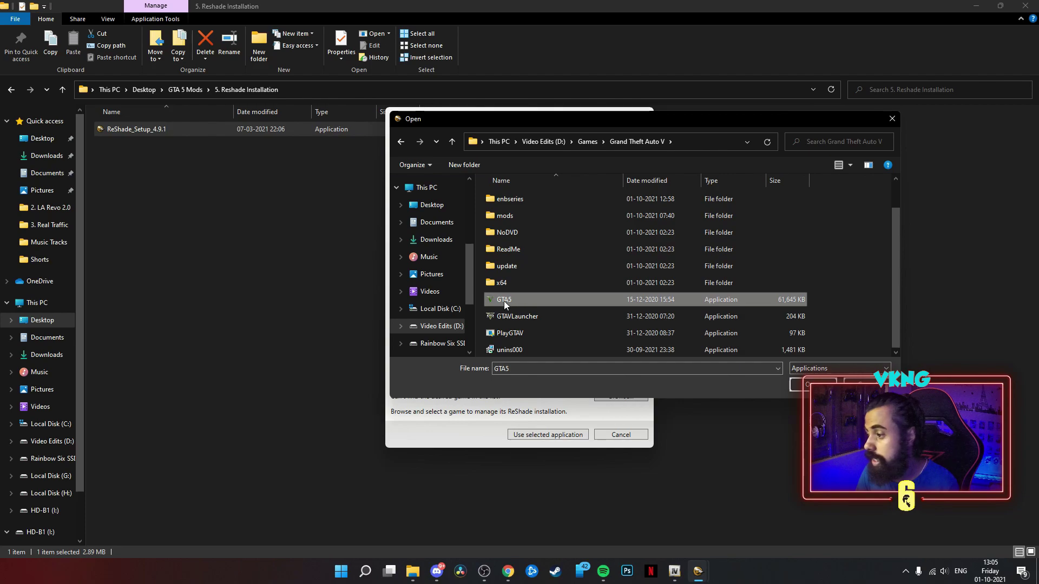
click(800, 386)
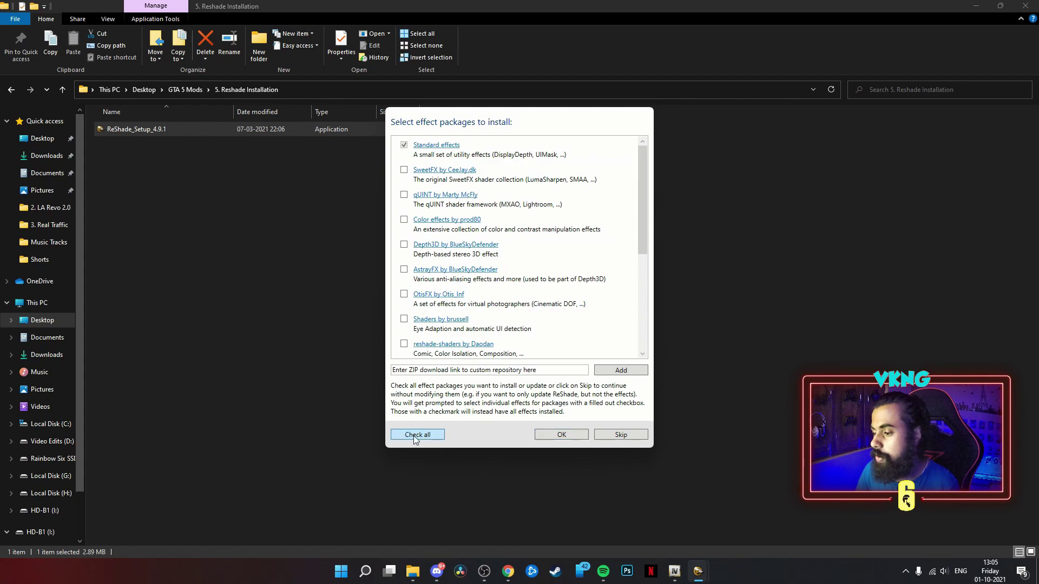
Install all the ReShade effect packages, including the legacy standard effects, and close the setup once it finishes
scroll(440, 278, down, 5)
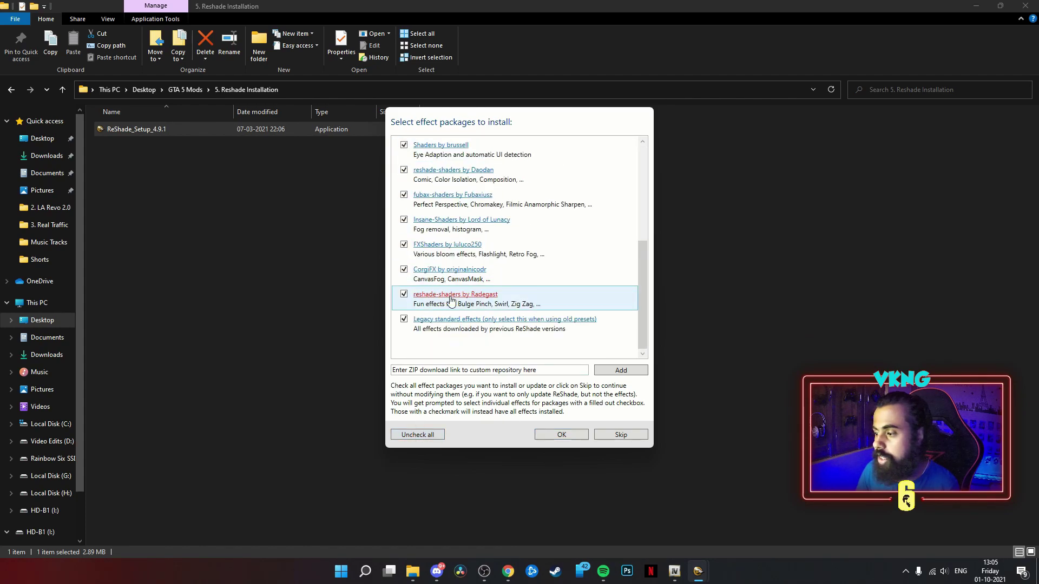
click(562, 435)
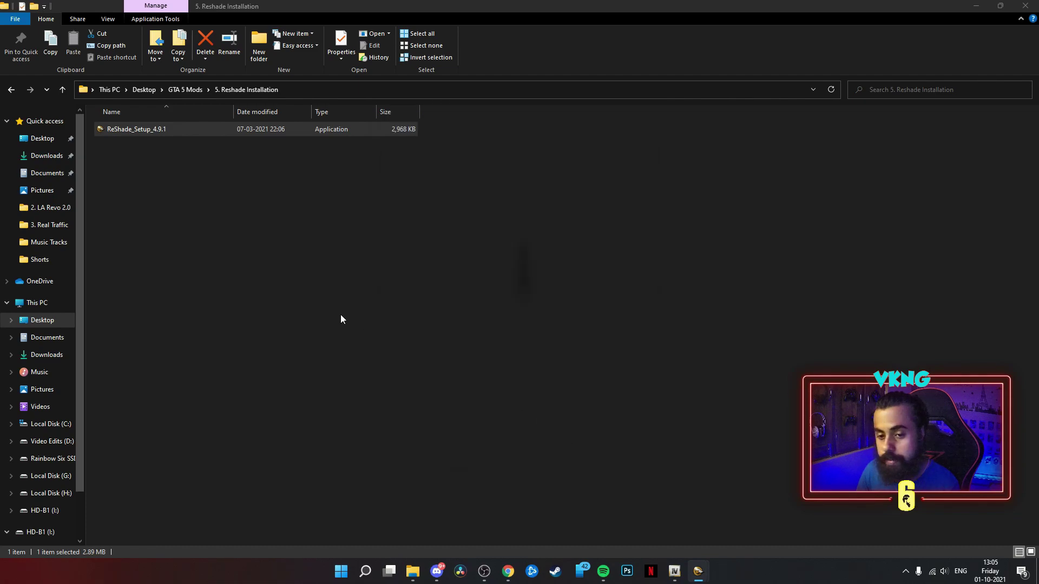
mouse_move(699, 571)
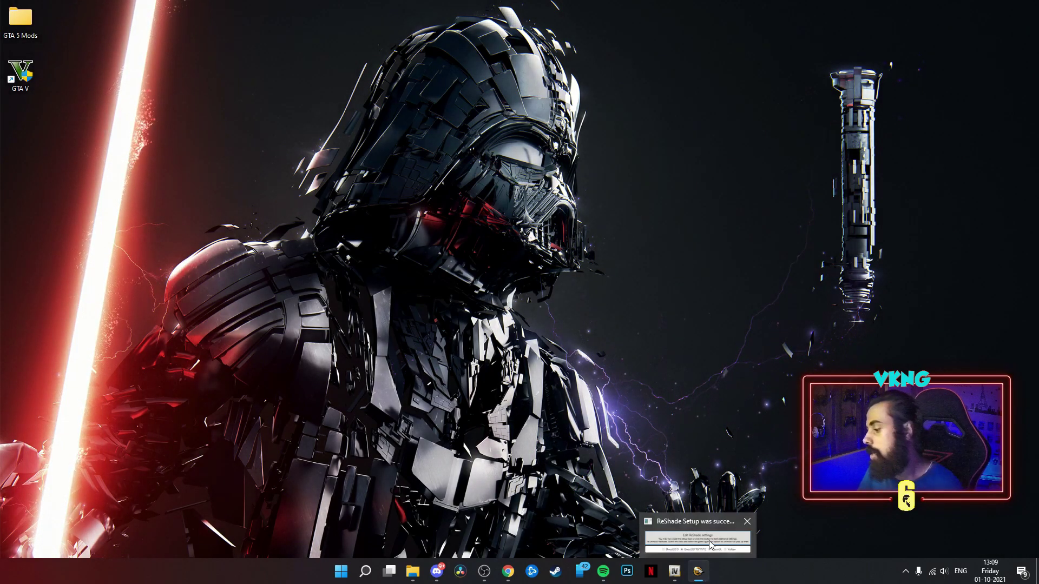
click(697, 536)
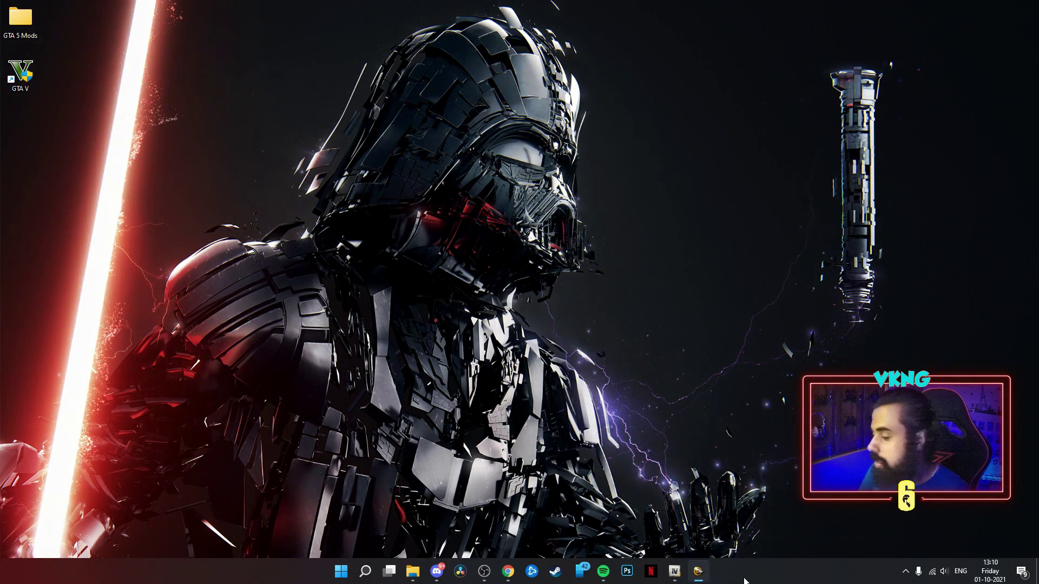
mouse_move(698, 571)
click(747, 523)
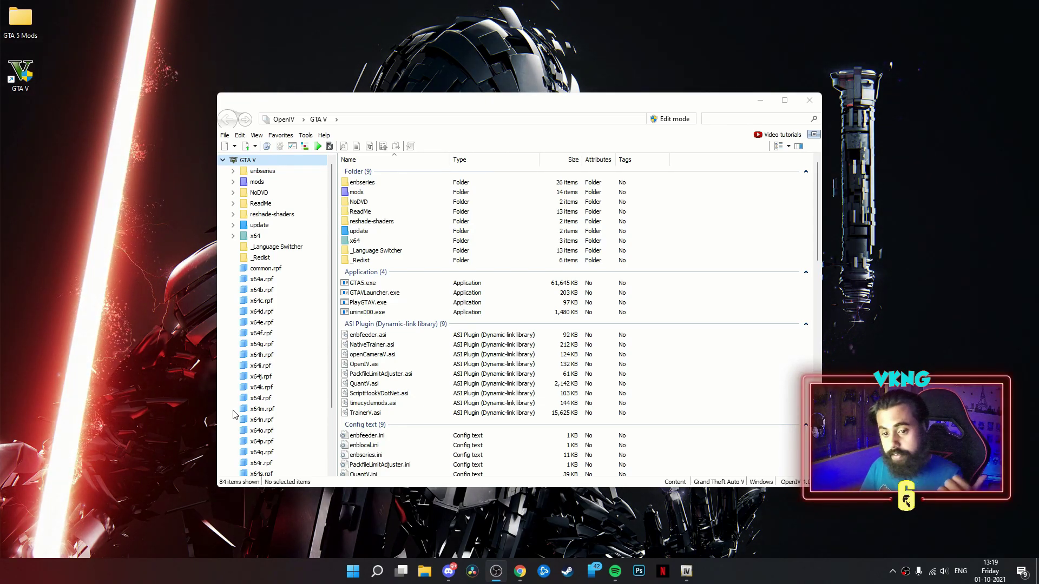
Open GTA 5 Mods > 5. Reshade Installation > INTER and copy all the ReShade preset files
double_click(27, 36)
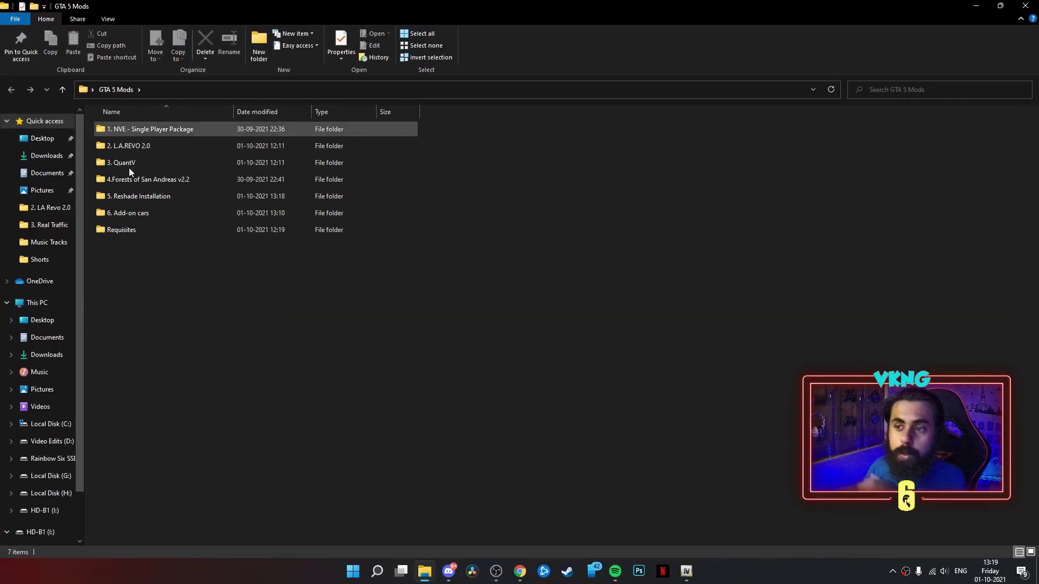
double_click(145, 198)
double_click(119, 131)
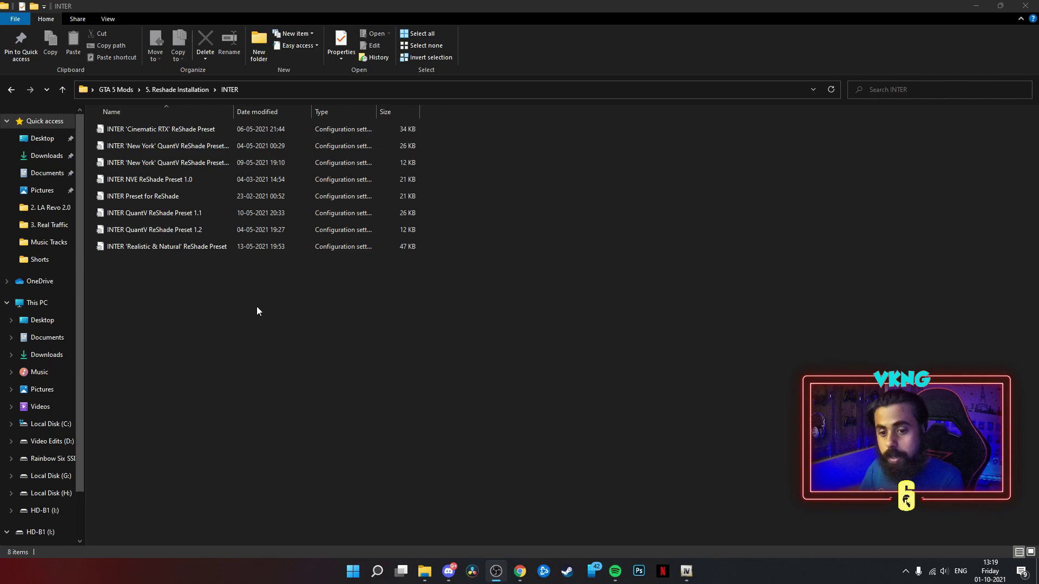
drag(255, 323, 150, 125)
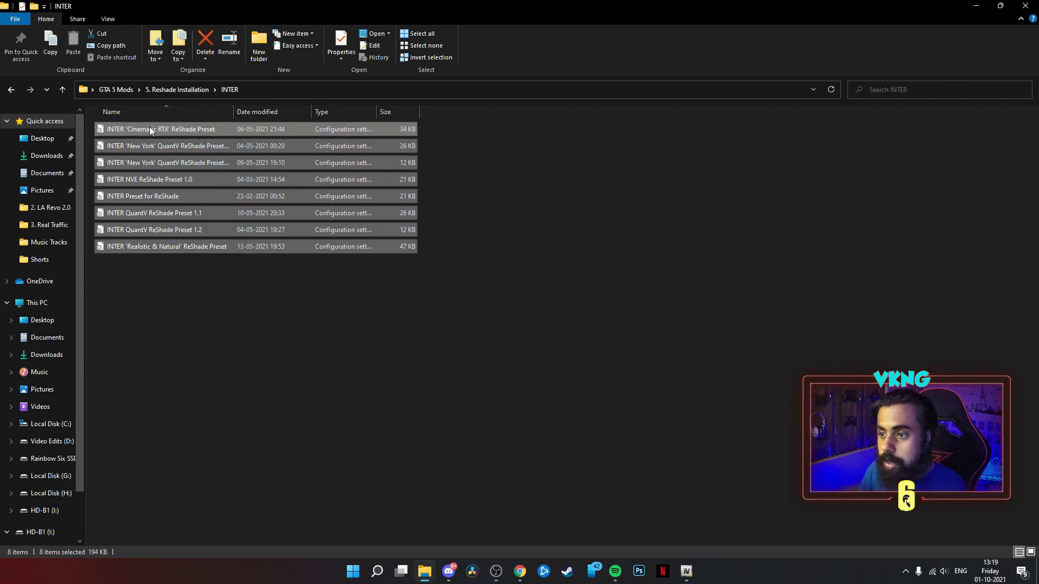
right_click(150, 128)
click(174, 278)
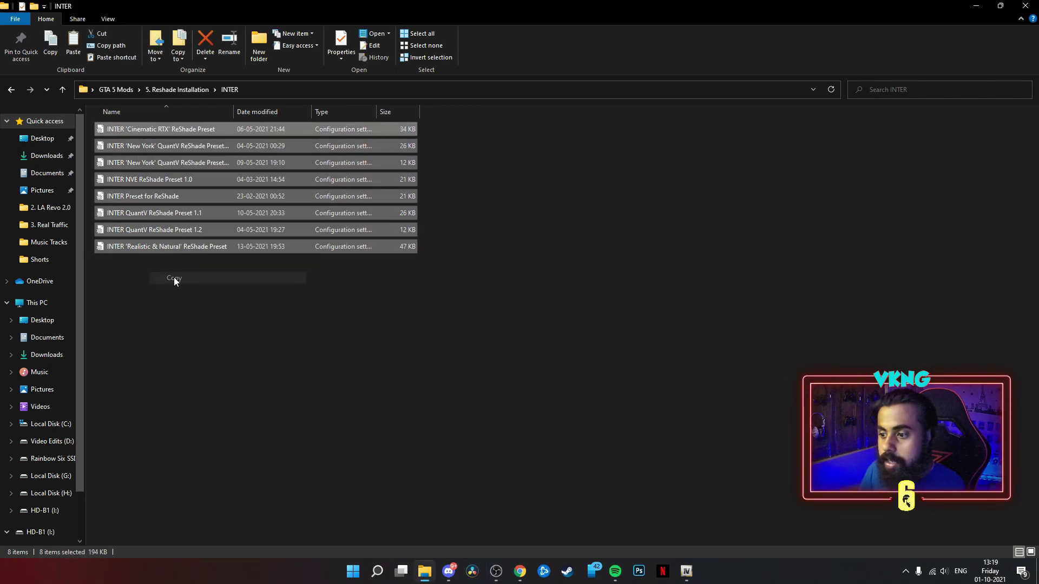
Paste the INTER presets into Video Edits (D:) > Games > Grand Theft Auto V > enbseries
click(38, 304)
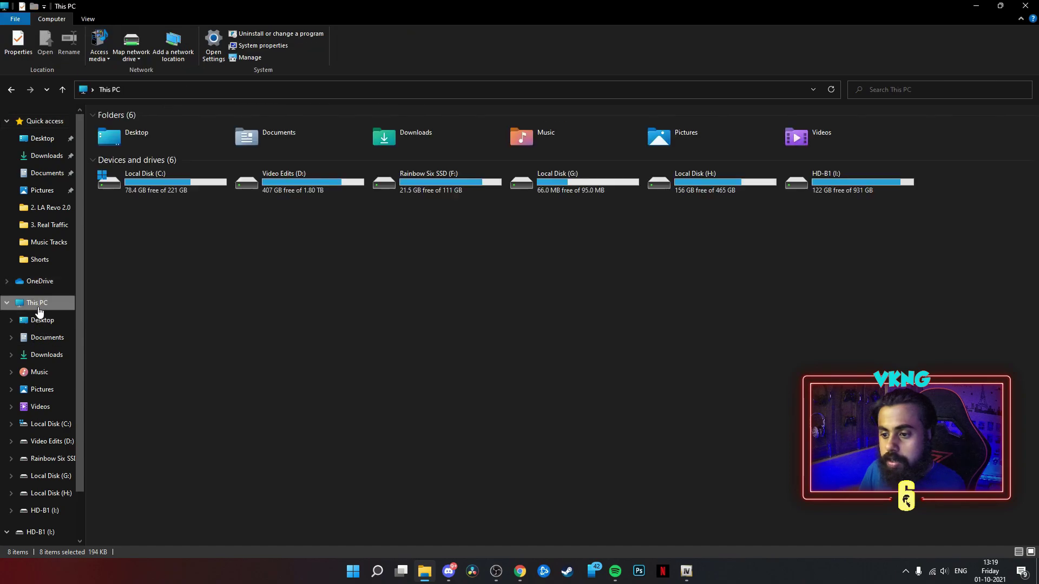
double_click(329, 186)
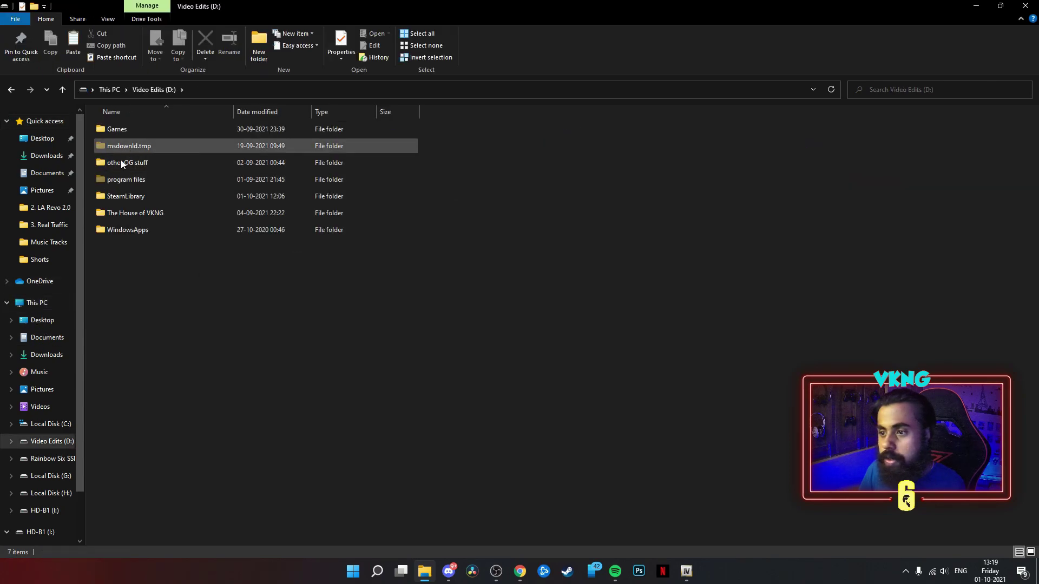
double_click(108, 129)
double_click(144, 181)
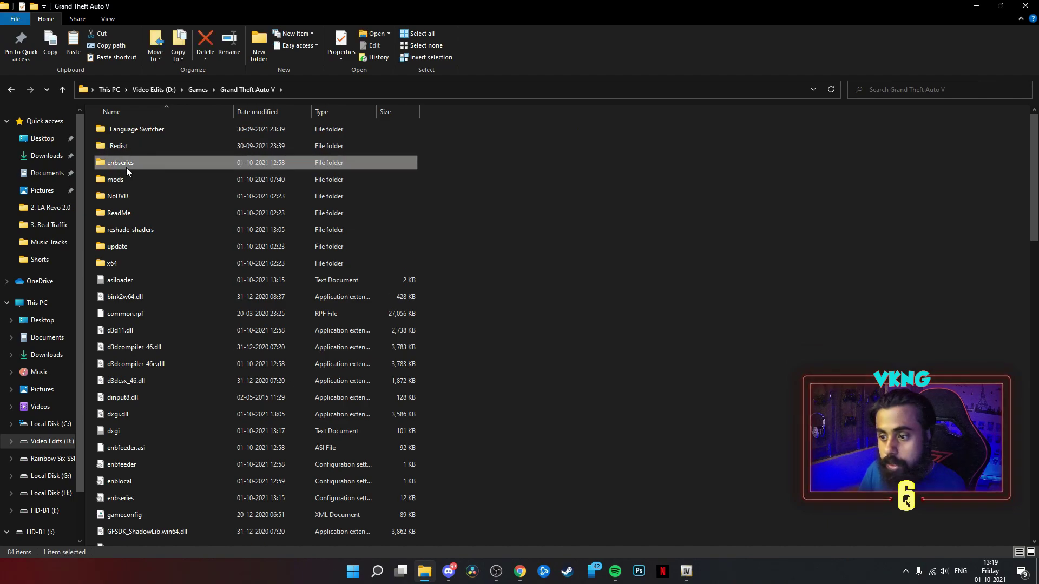
double_click(121, 162)
scroll(455, 404, down, 2)
right_click(558, 289)
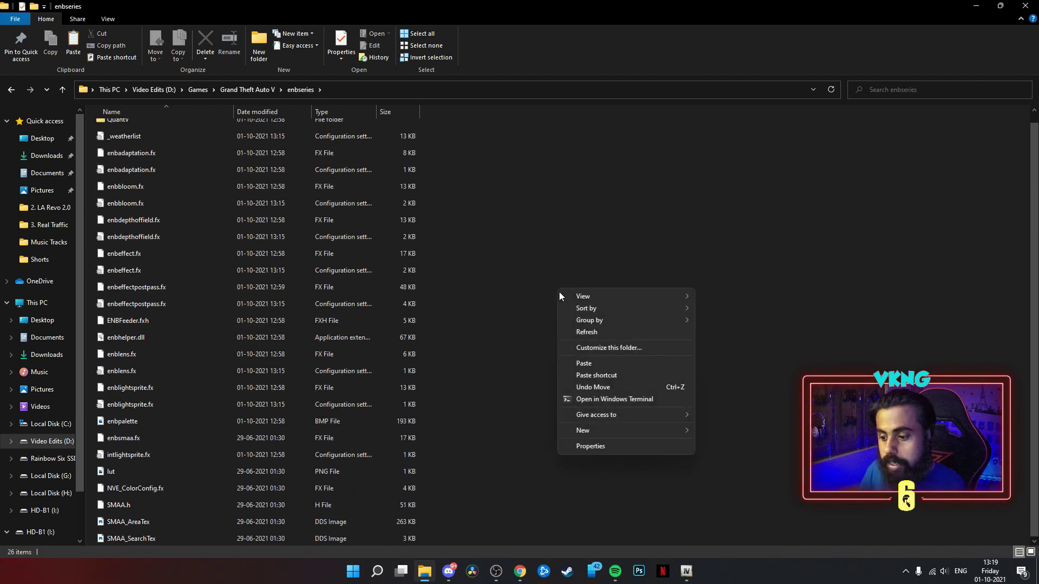
click(581, 364)
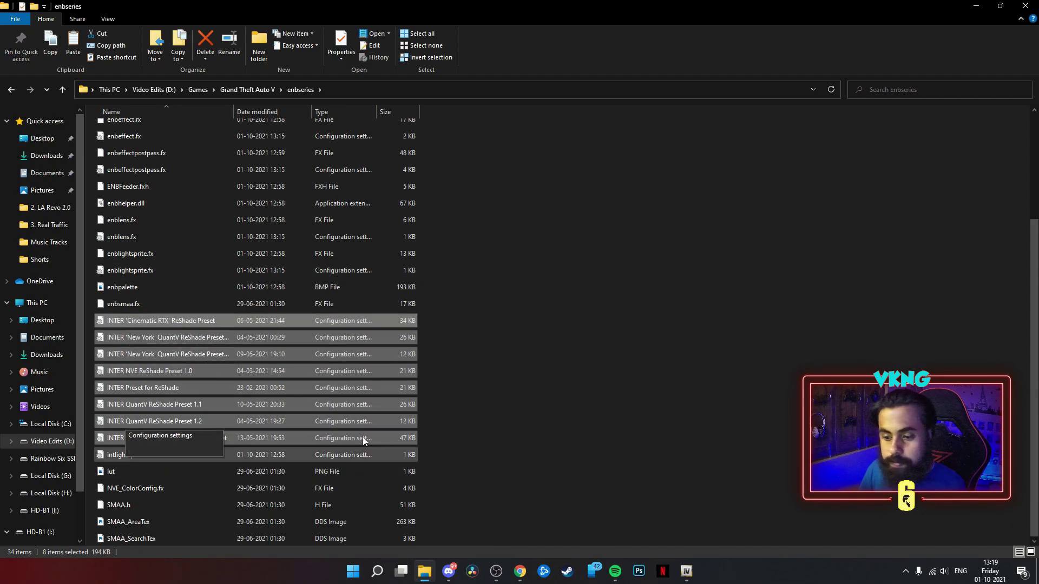
Deselect the pasted presets, then close the enbseries folder and OpenIV
click(505, 357)
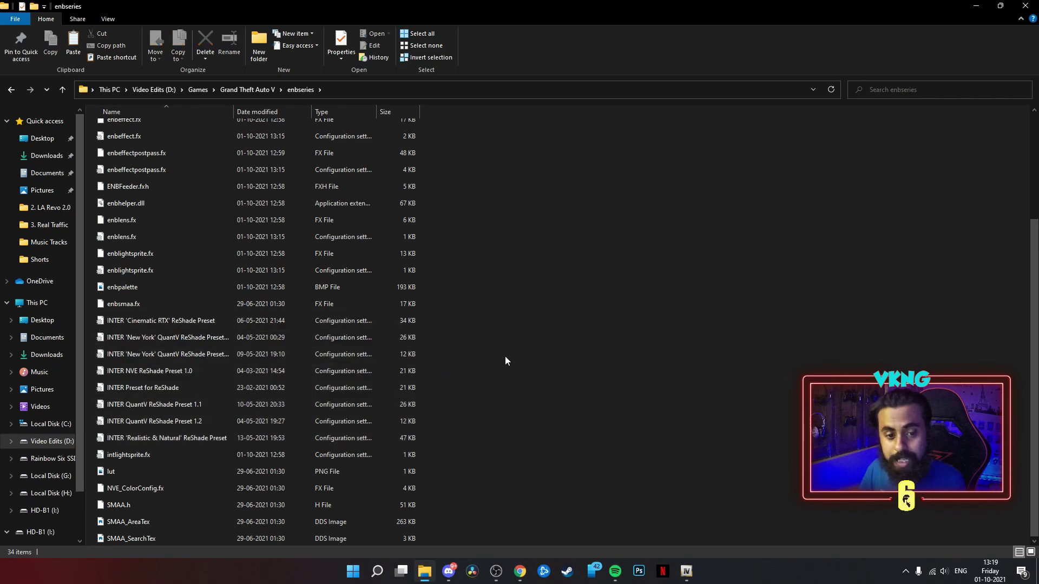
click(1024, 9)
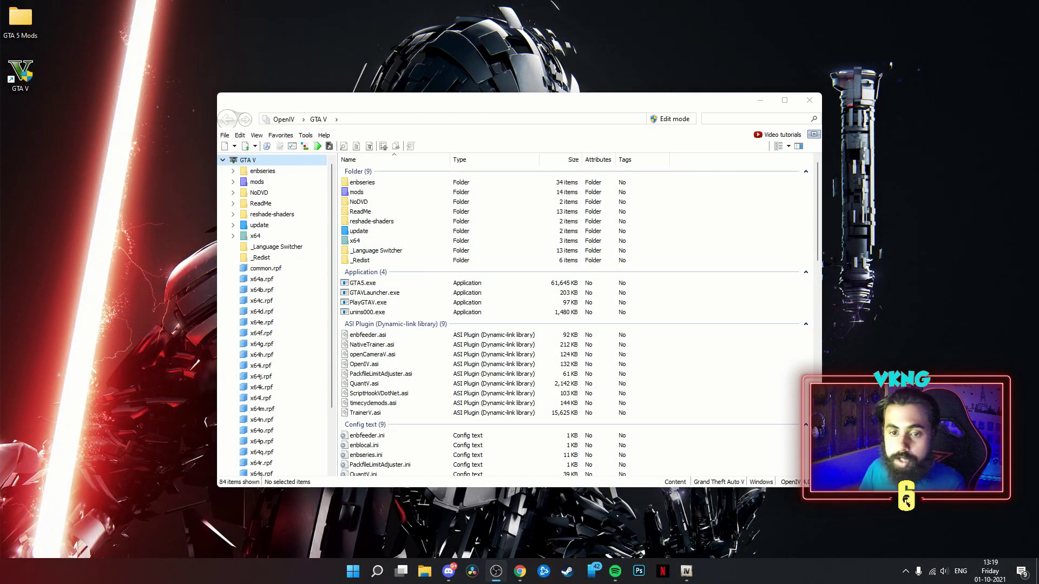
click(809, 101)
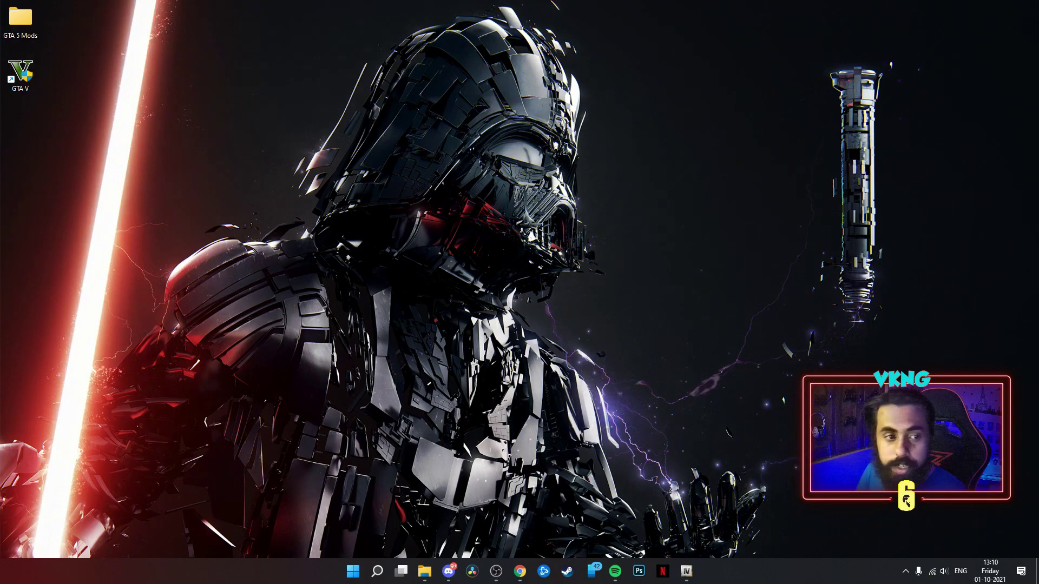
Open GTA 5 Mods > 6. Add-on cars and extract the Toyota Supra A90 StreetHunter folder from its archive there
click(422, 578)
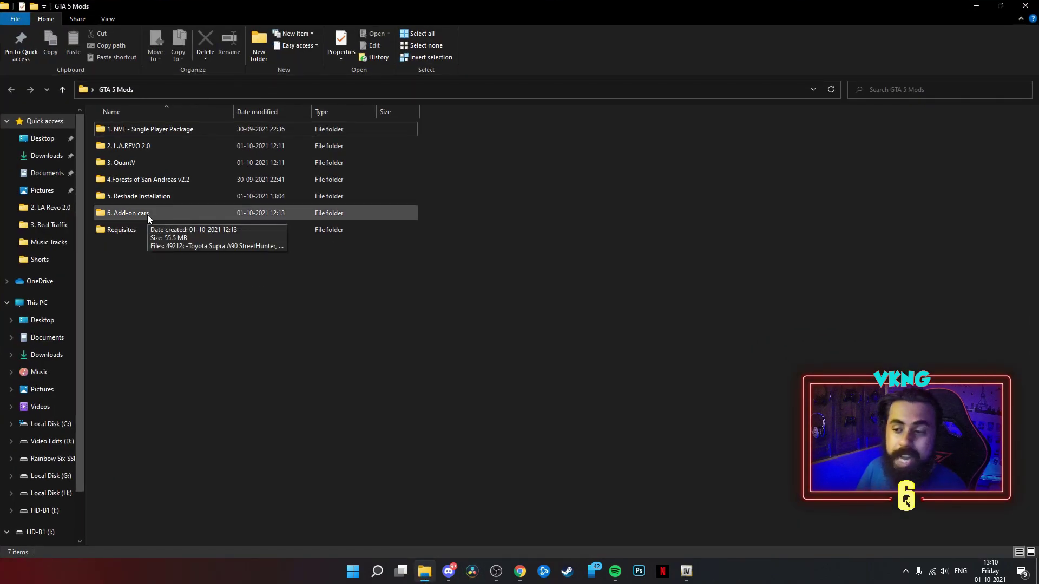
double_click(148, 215)
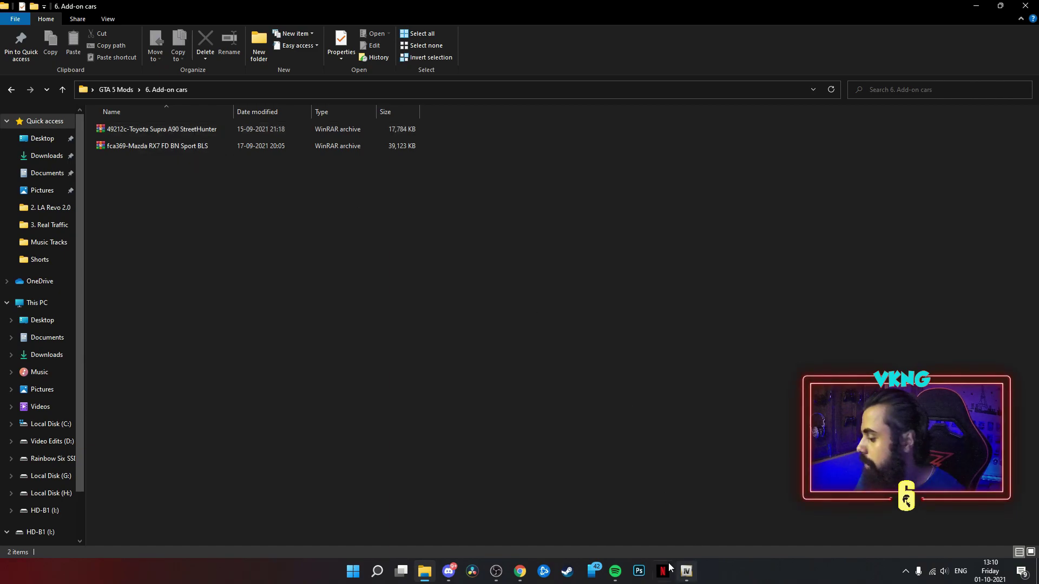
double_click(155, 125)
click(560, 295)
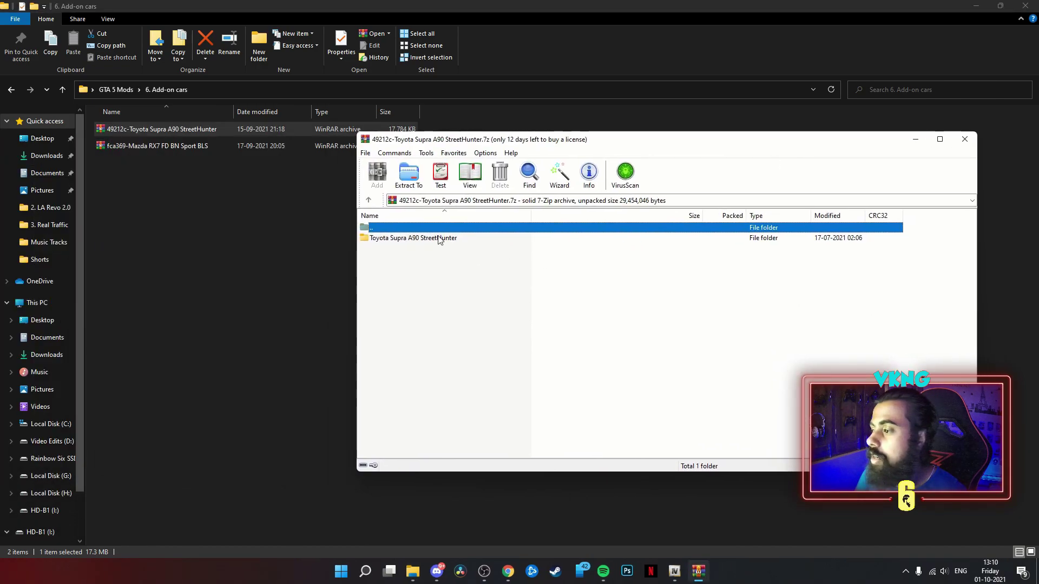
drag(440, 240, 227, 238)
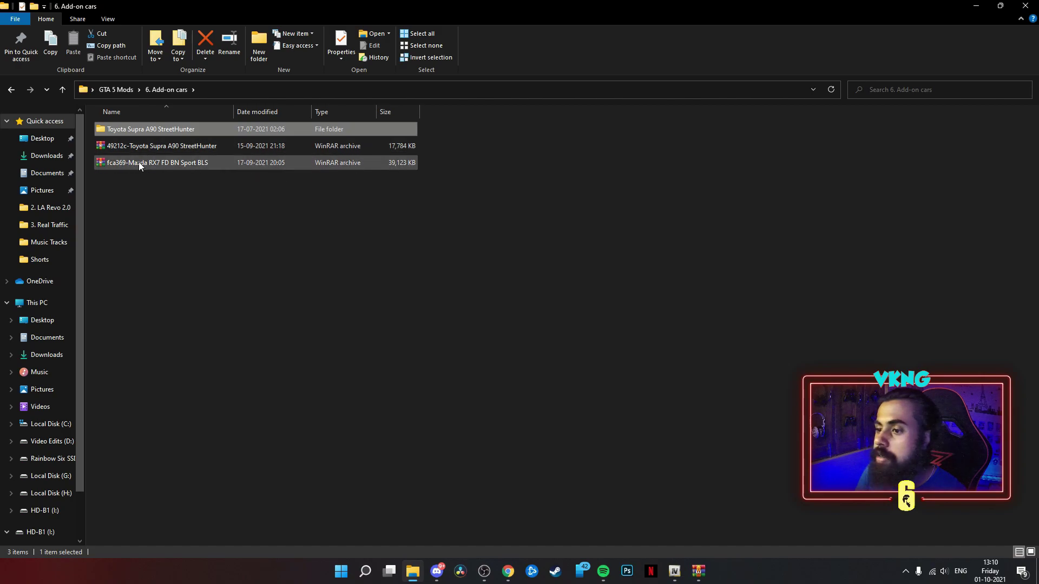
Extract the Mazda RX7 FD BN Sport BLS folder from its archive into 6. Add-on cars and close both archives
double_click(138, 161)
click(543, 300)
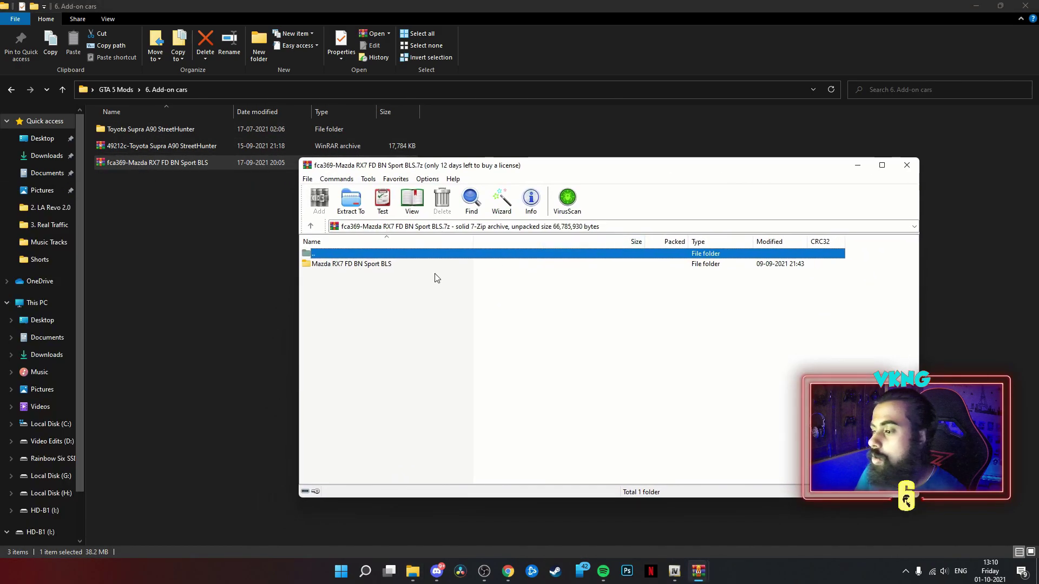
drag(352, 263, 324, 251)
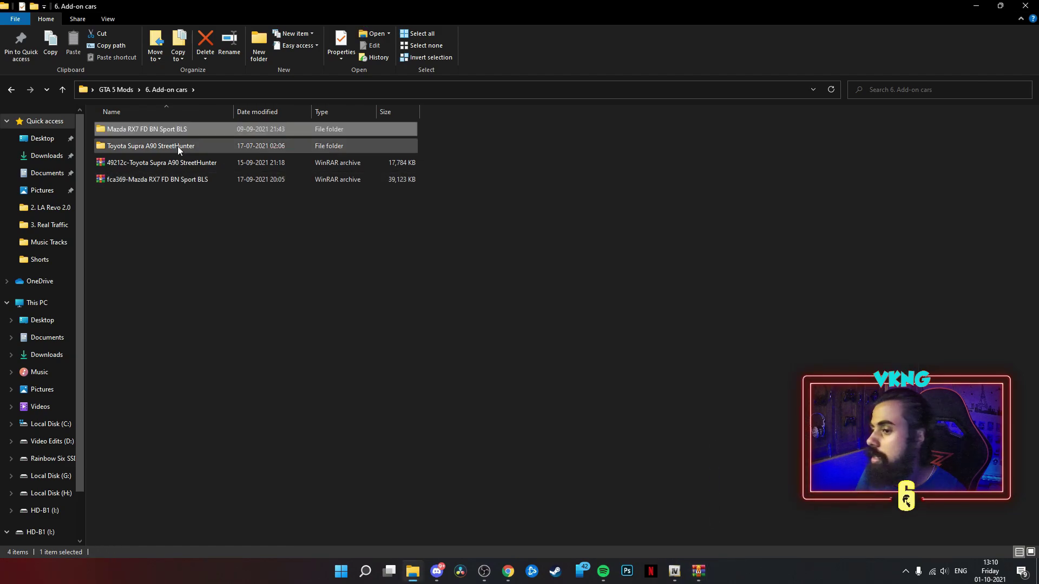
mouse_move(695, 568)
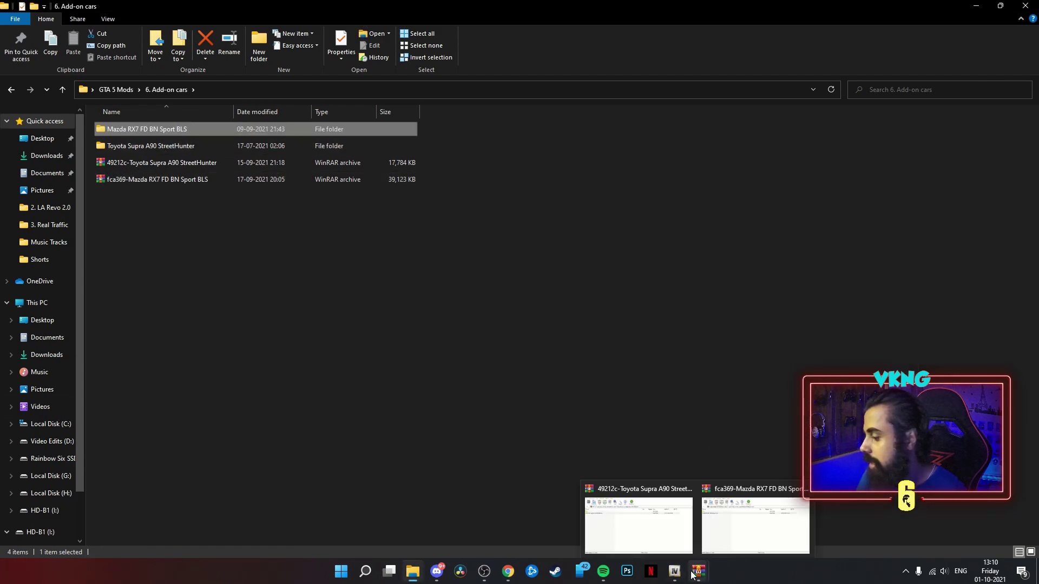
click(688, 489)
click(747, 491)
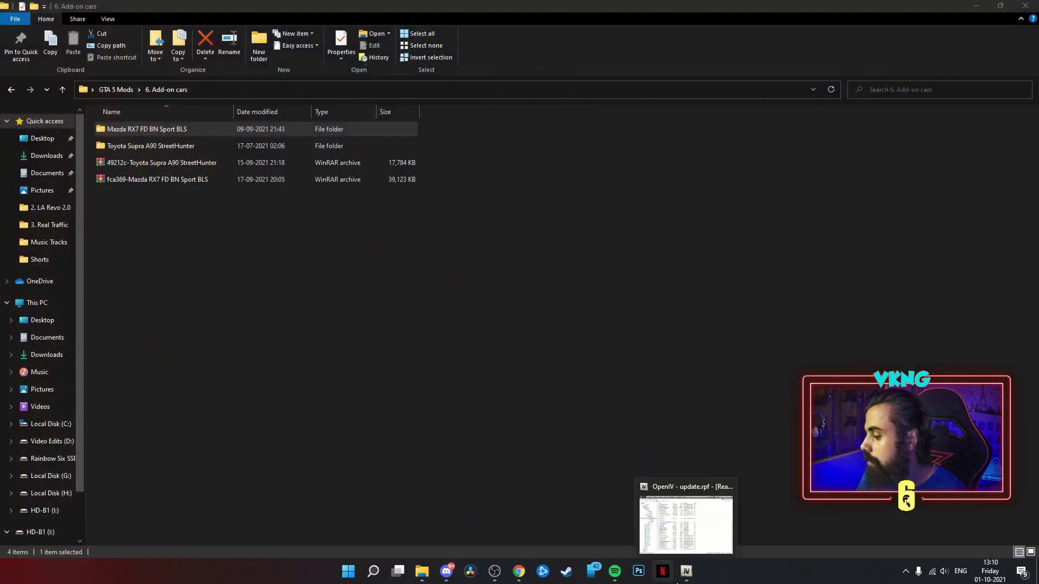
Open Mazda RX7 FD BN Sport BLS > SP and examine the contents of its rx7fdbn folder
double_click(131, 129)
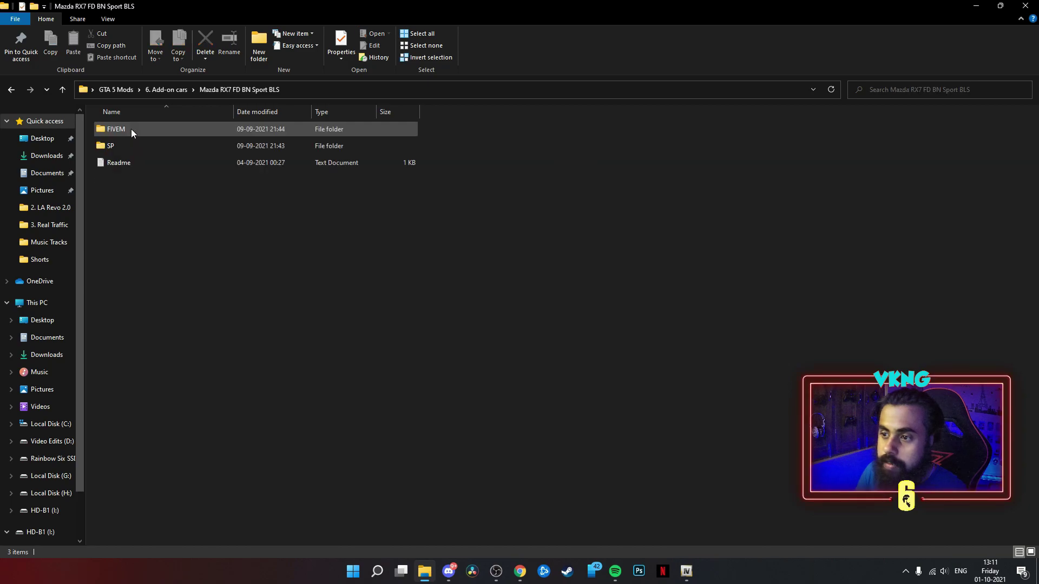
click(106, 140)
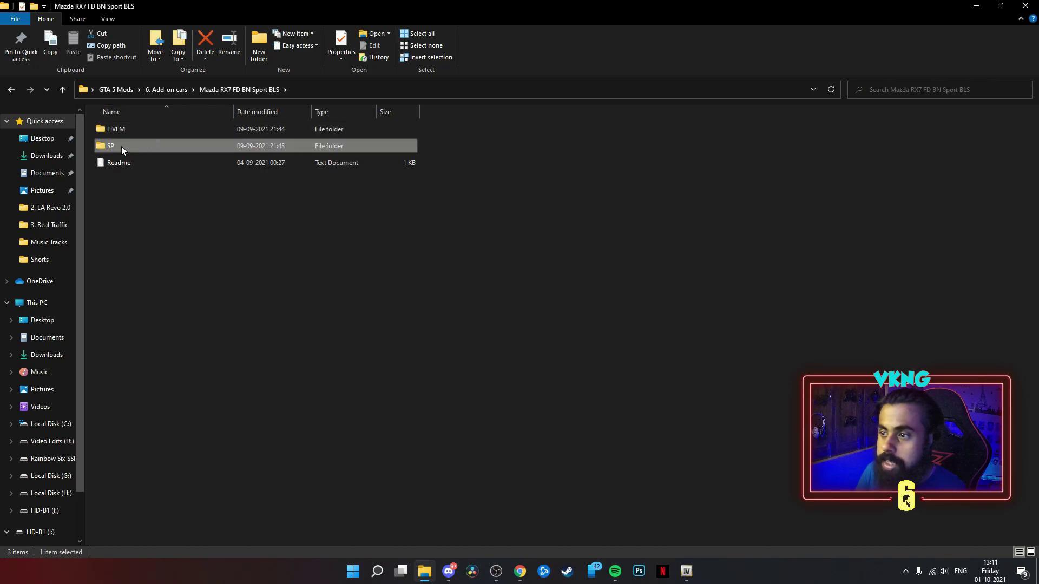
double_click(121, 146)
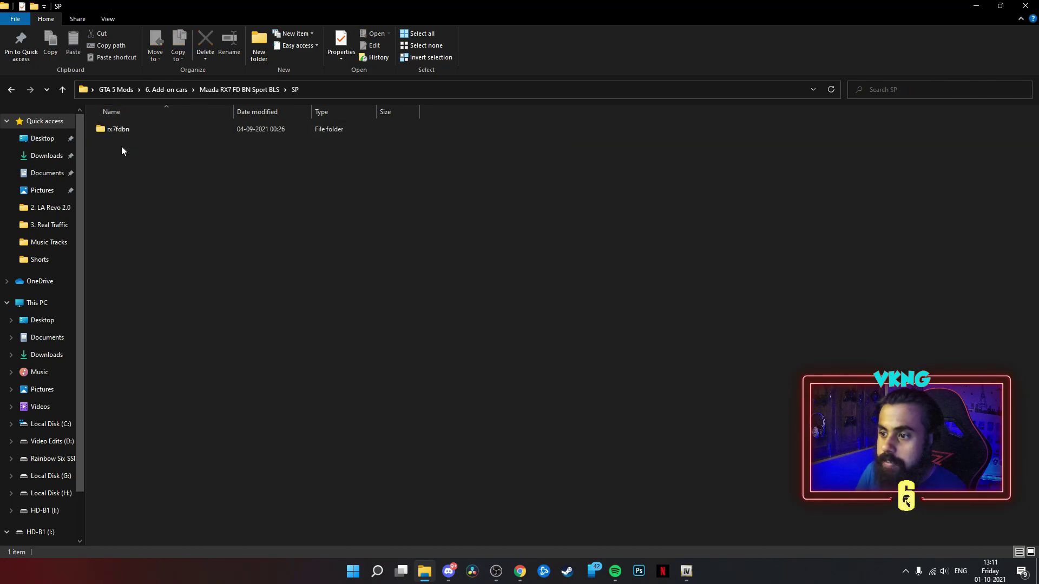
click(11, 90)
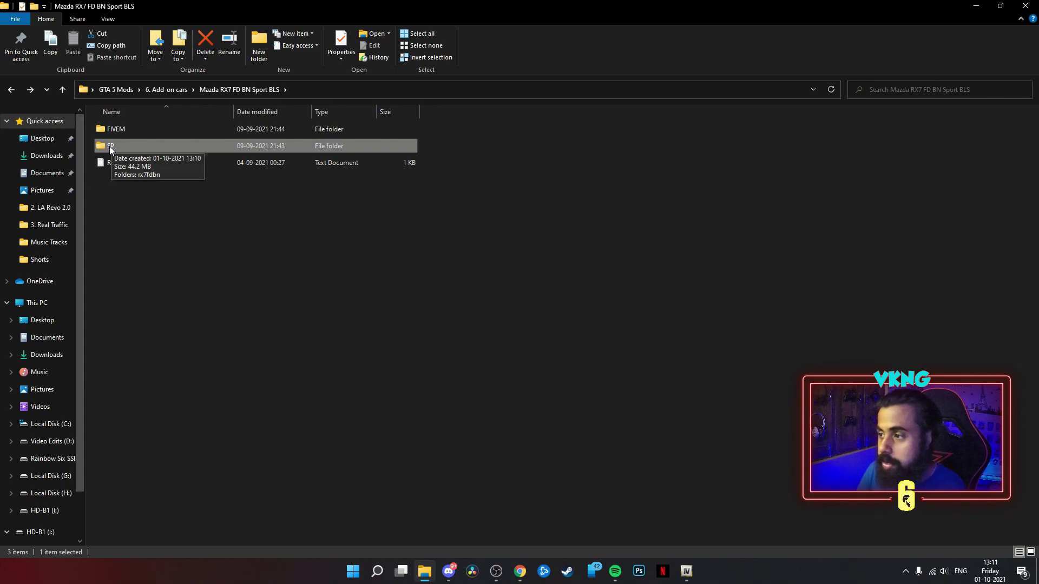
double_click(109, 146)
double_click(118, 132)
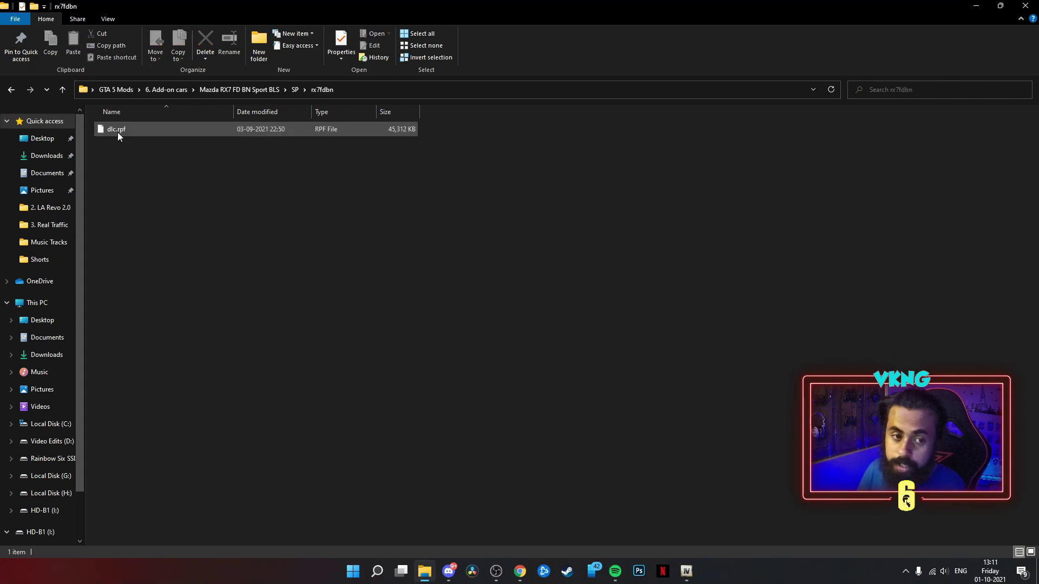
click(11, 92)
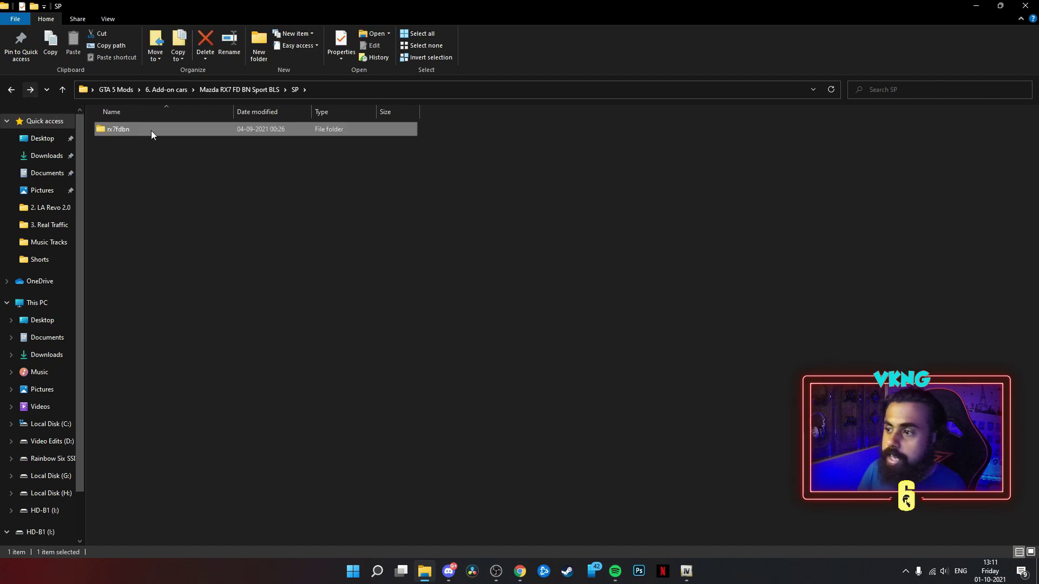
double_click(124, 132)
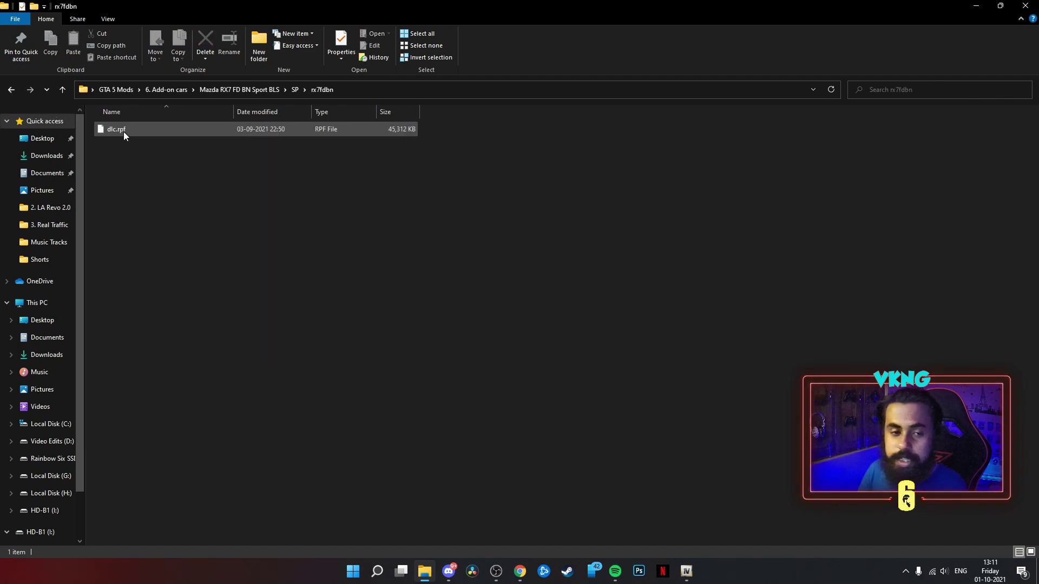
click(11, 91)
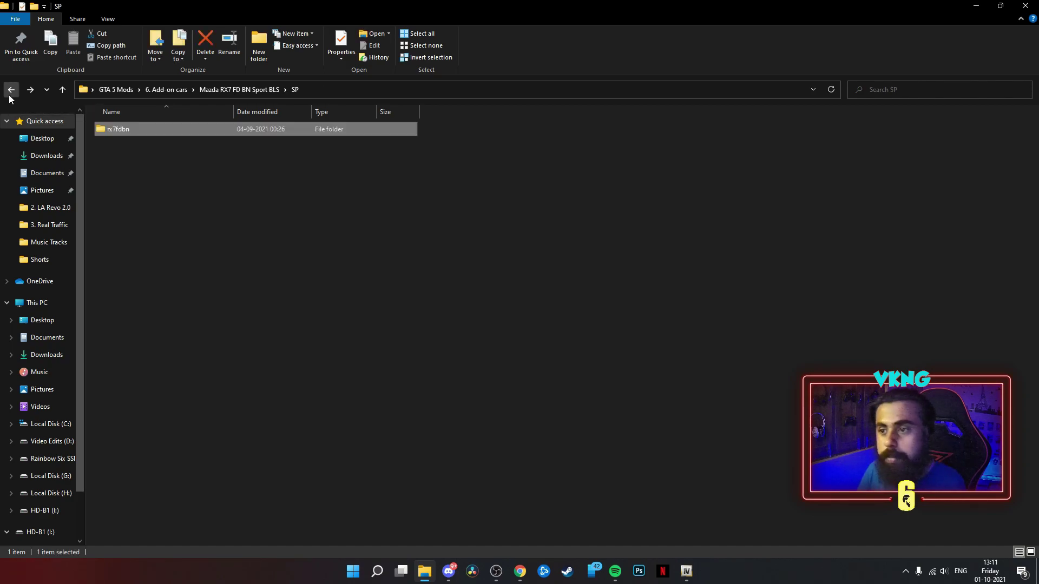
Switch to OpenIV and add the rx7fdbn folder to mods > update > x64 > dlcpacks
click(686, 572)
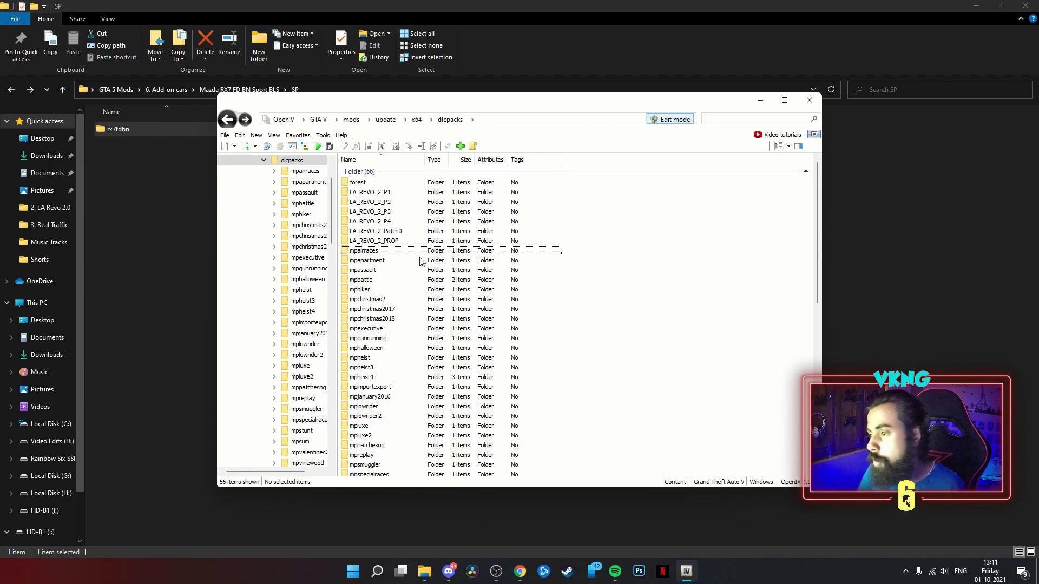
scroll(379, 281, down, 12)
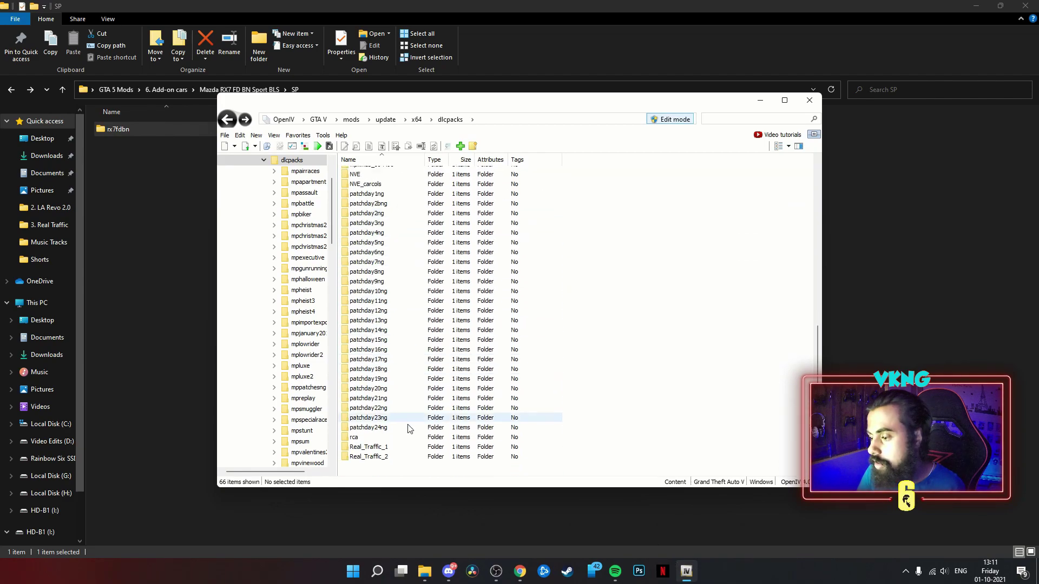
click(319, 119)
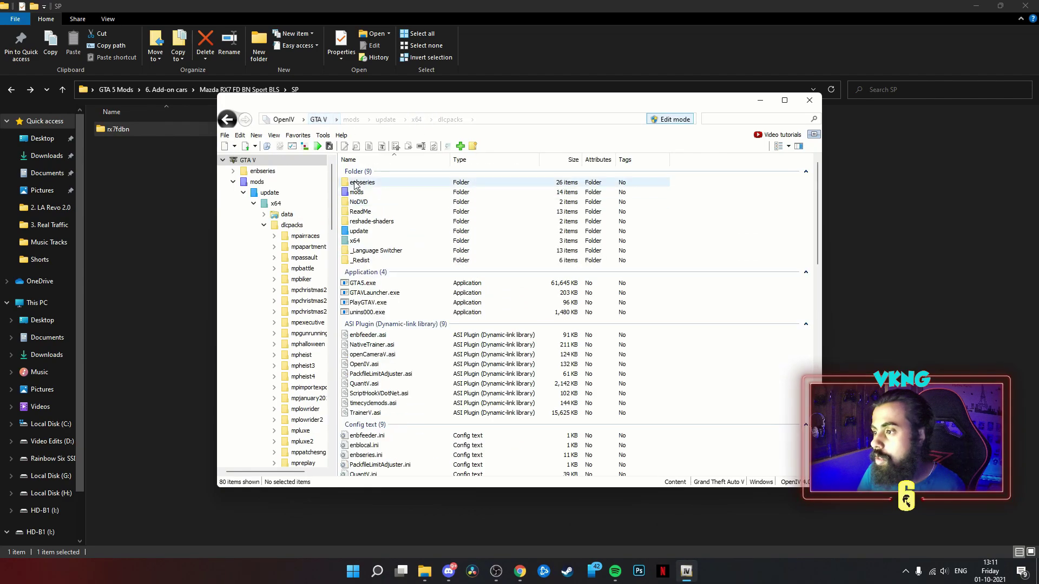
double_click(358, 191)
double_click(360, 182)
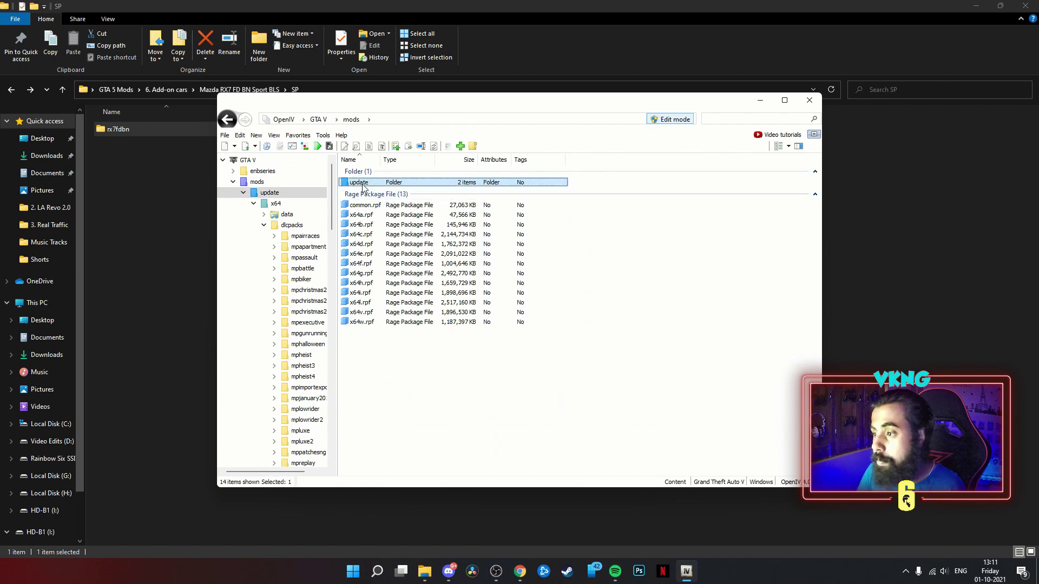
double_click(360, 183)
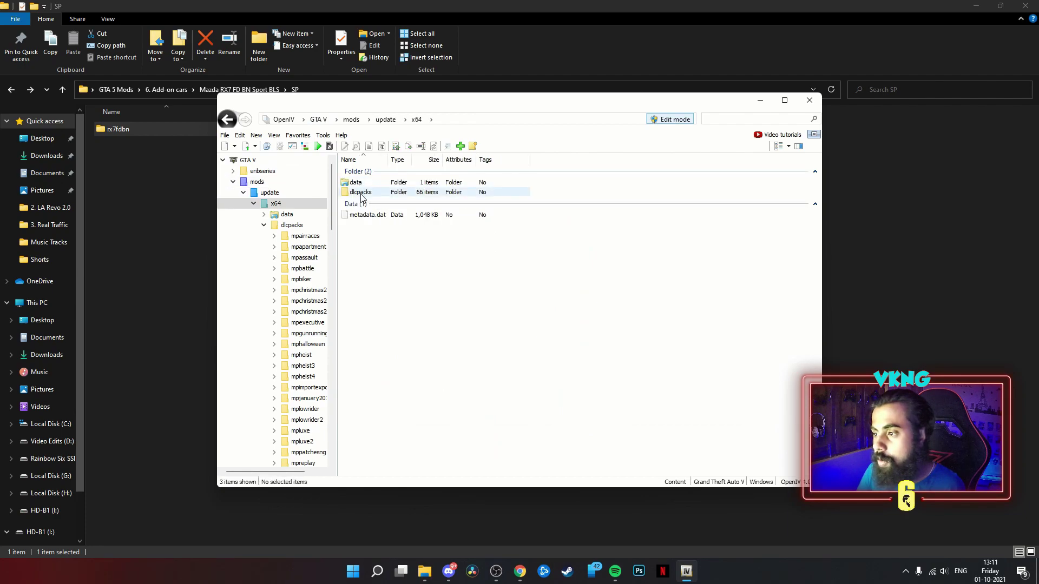
double_click(360, 193)
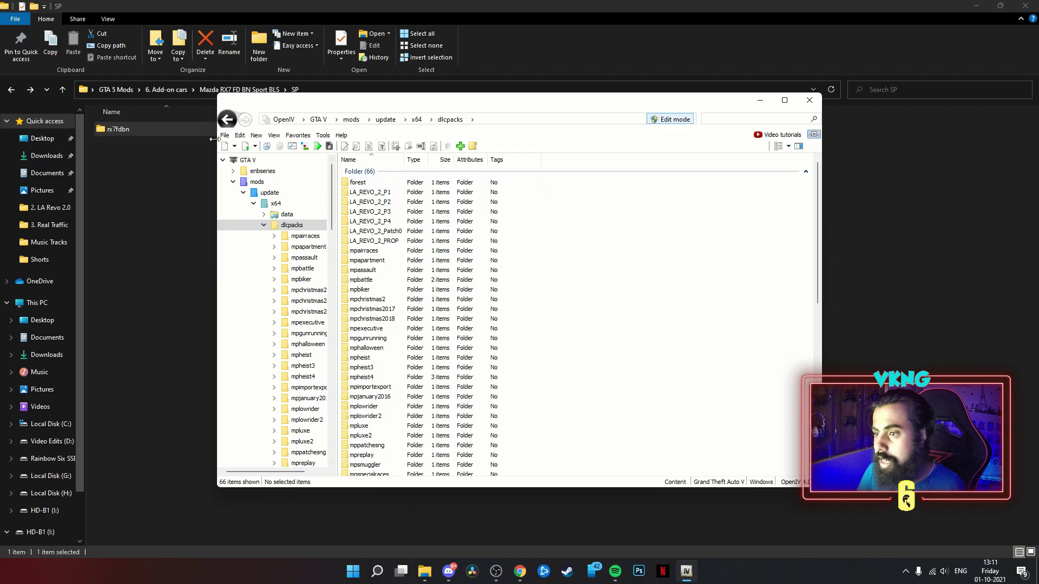
drag(123, 131, 547, 294)
scroll(487, 325, down, 12)
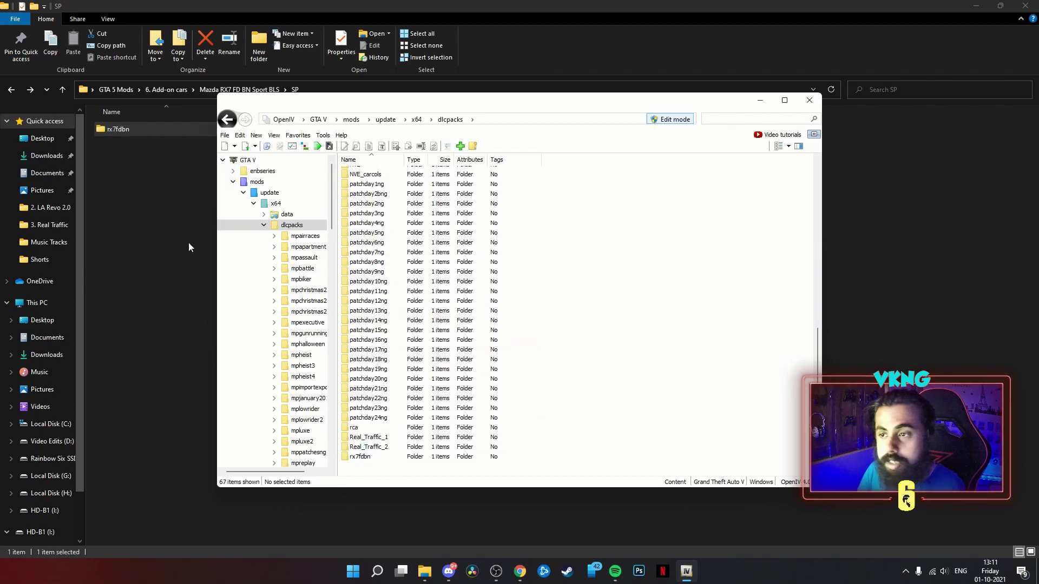
Add the a90sh folder from Toyota Supra A90 StreetHunter to the same dlcpacks folder in OpenIV
click(10, 90)
click(12, 93)
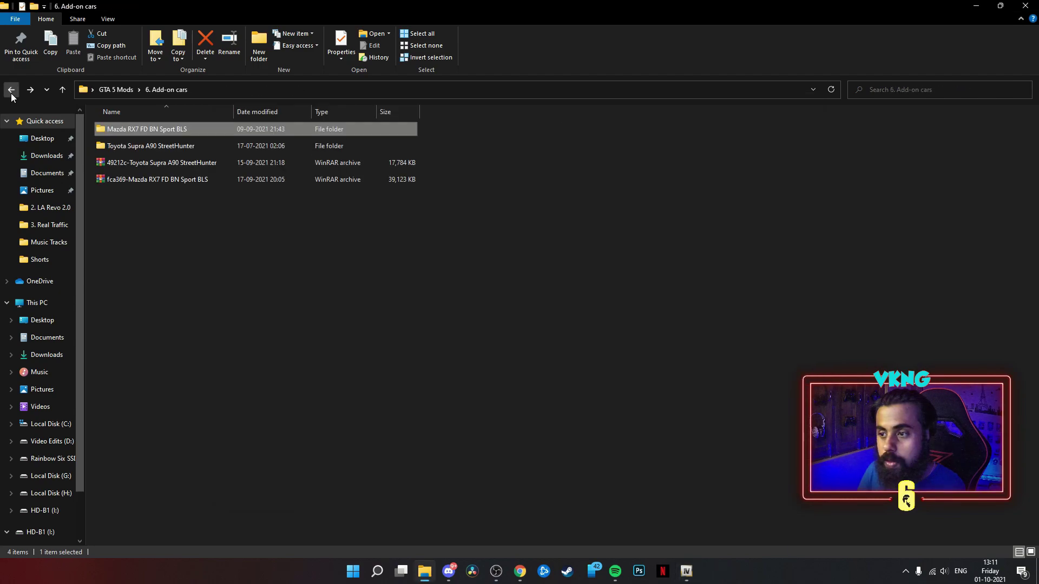
double_click(111, 145)
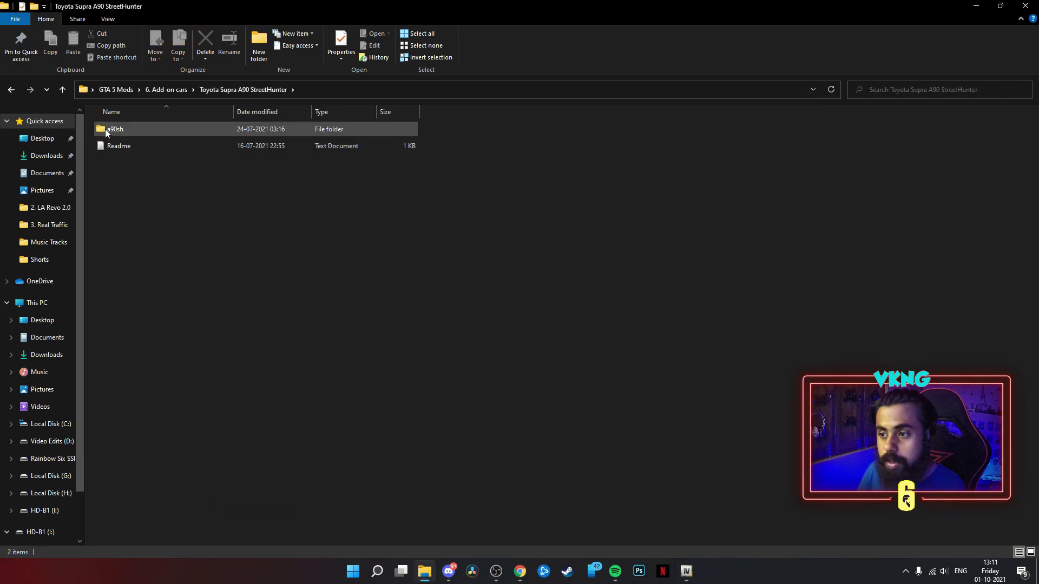
double_click(106, 131)
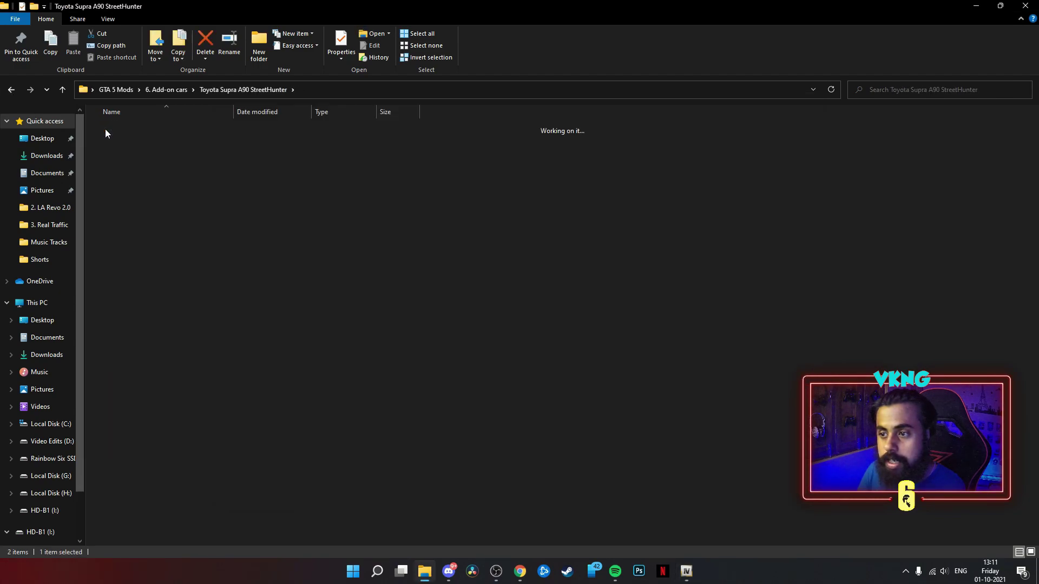
click(10, 92)
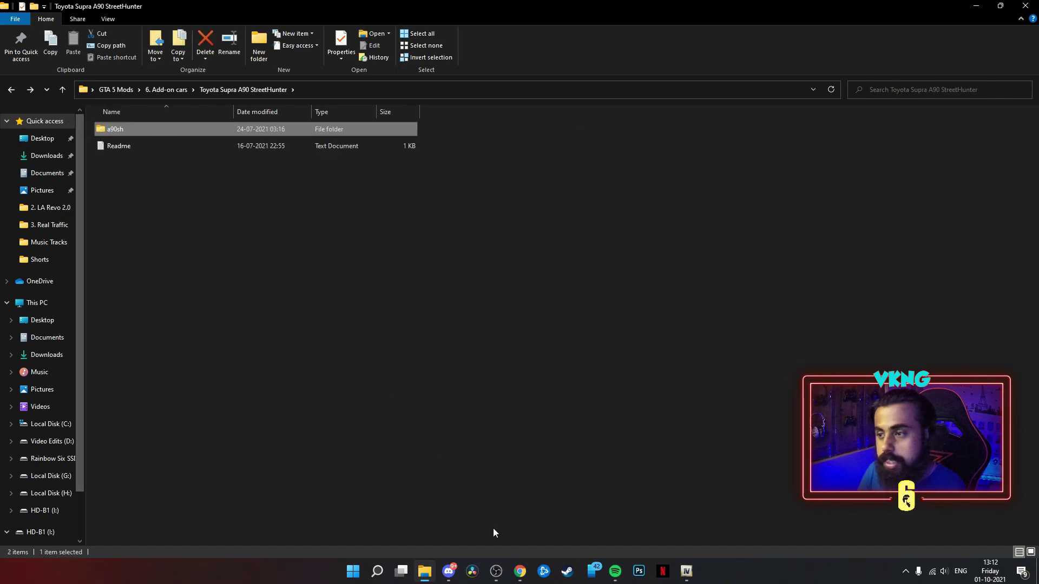
click(685, 580)
drag(112, 129, 620, 349)
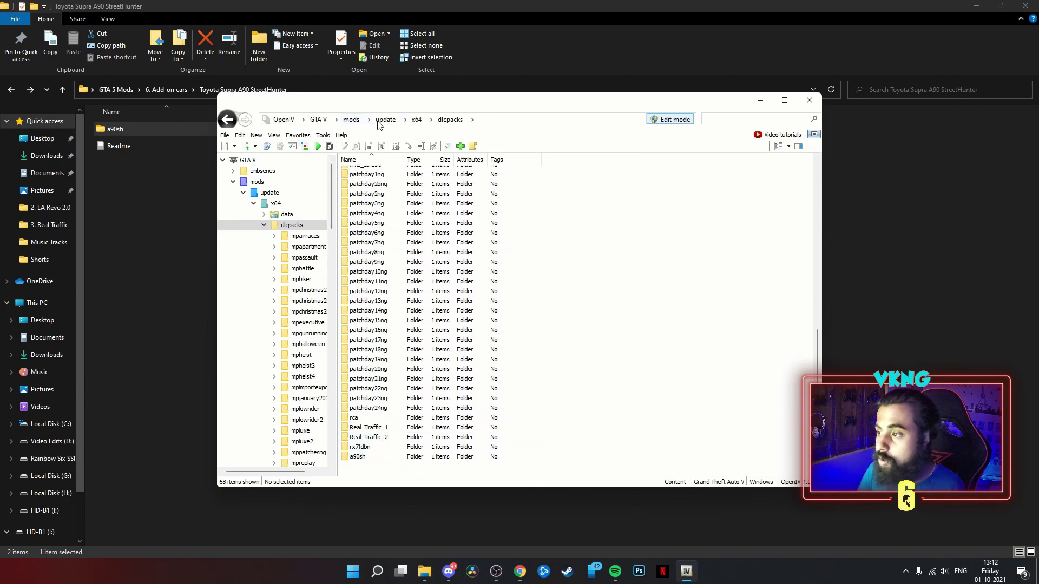
Open dlclist.xml for editing from mods > update > update.rpf > common > data
click(355, 124)
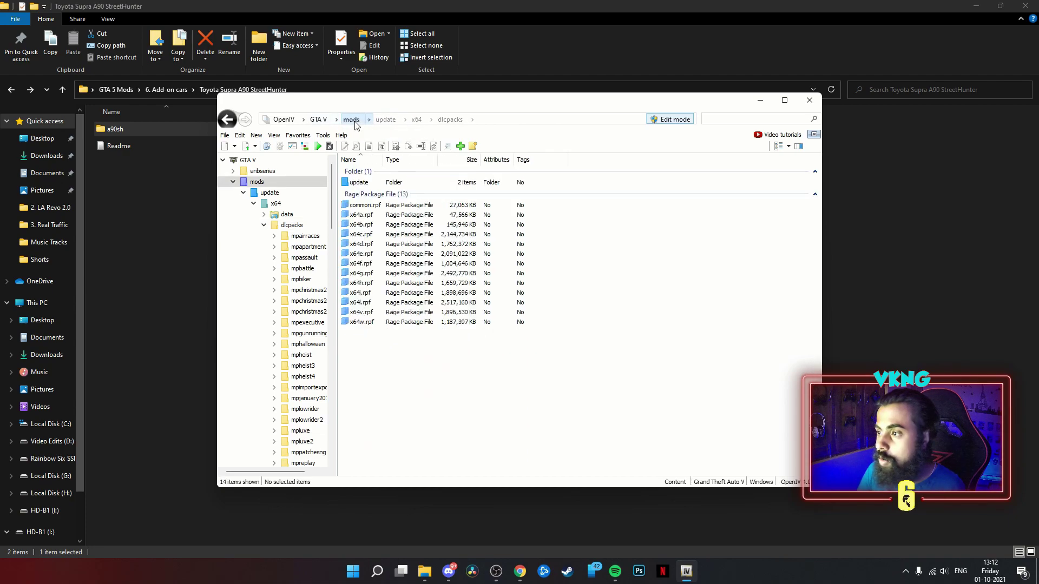
double_click(352, 183)
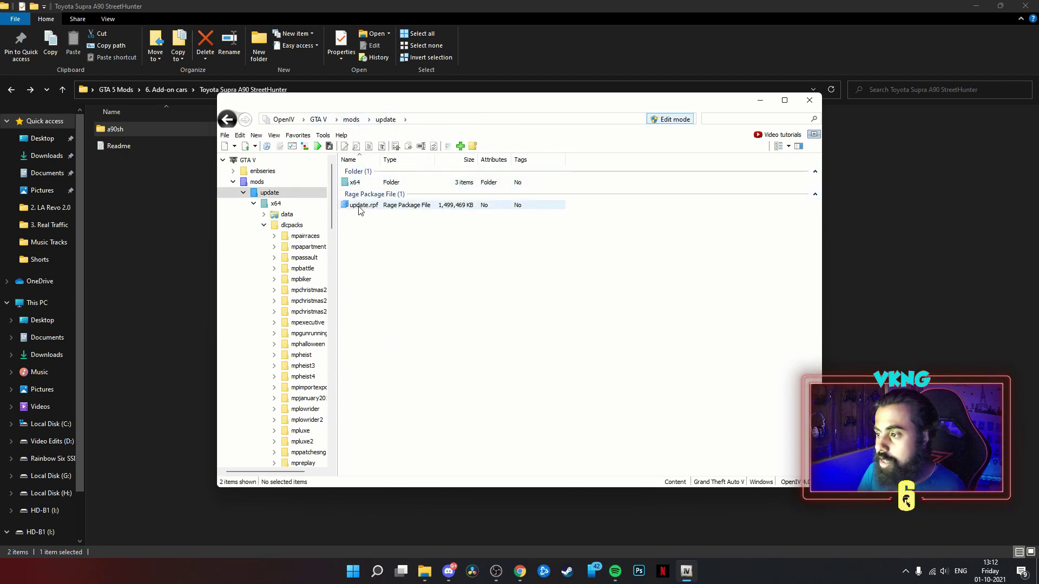
double_click(357, 206)
click(356, 184)
double_click(356, 184)
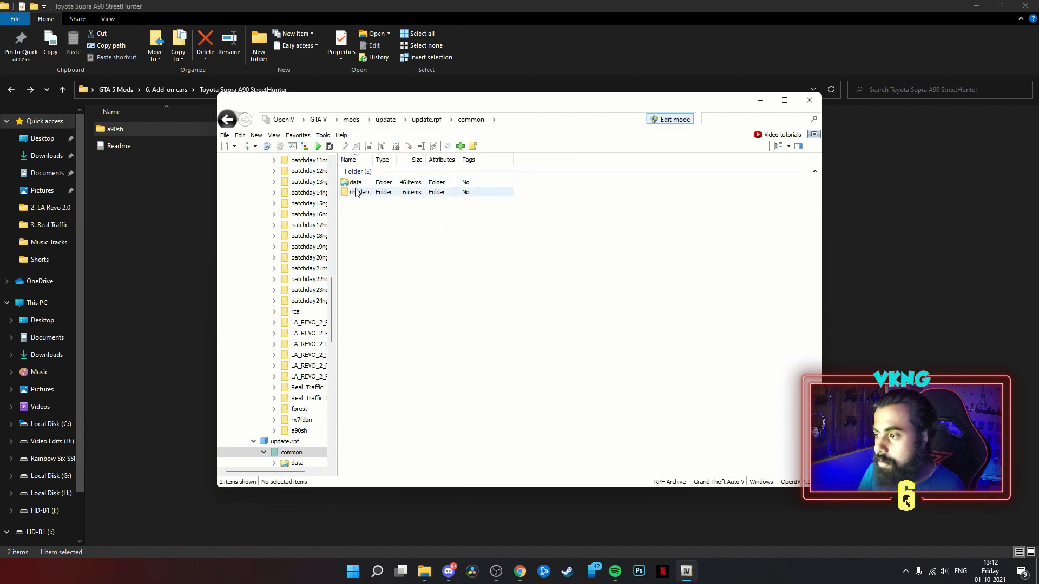
double_click(357, 183)
scroll(400, 297, down, 2)
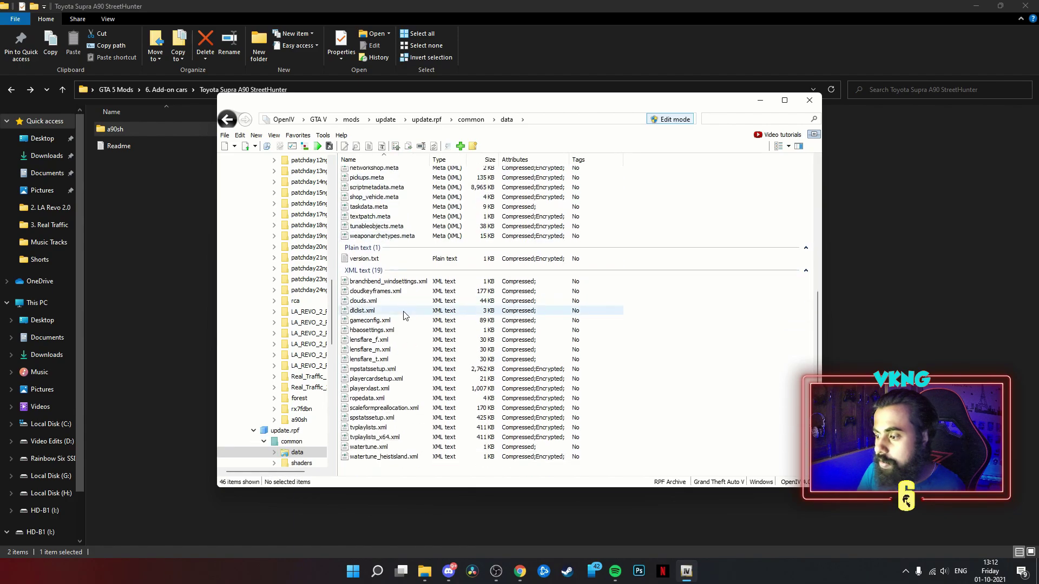
right_click(374, 313)
click(394, 331)
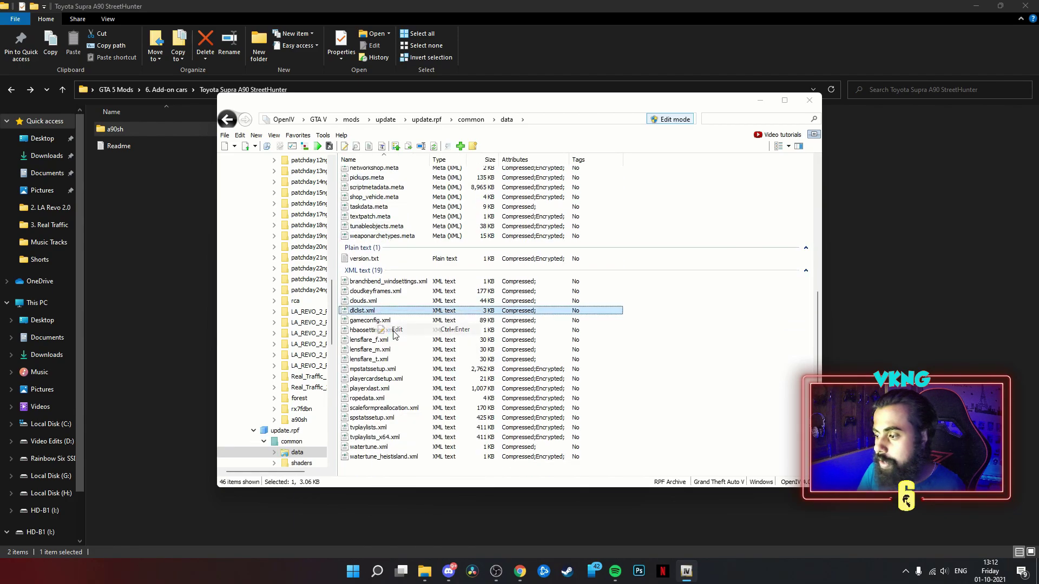
Add the line <Item>dlcpacks:/rx7fdbn/</Item> below the forest entry in dlclist.xml, using a copy of that entry
scroll(437, 341, down, 10)
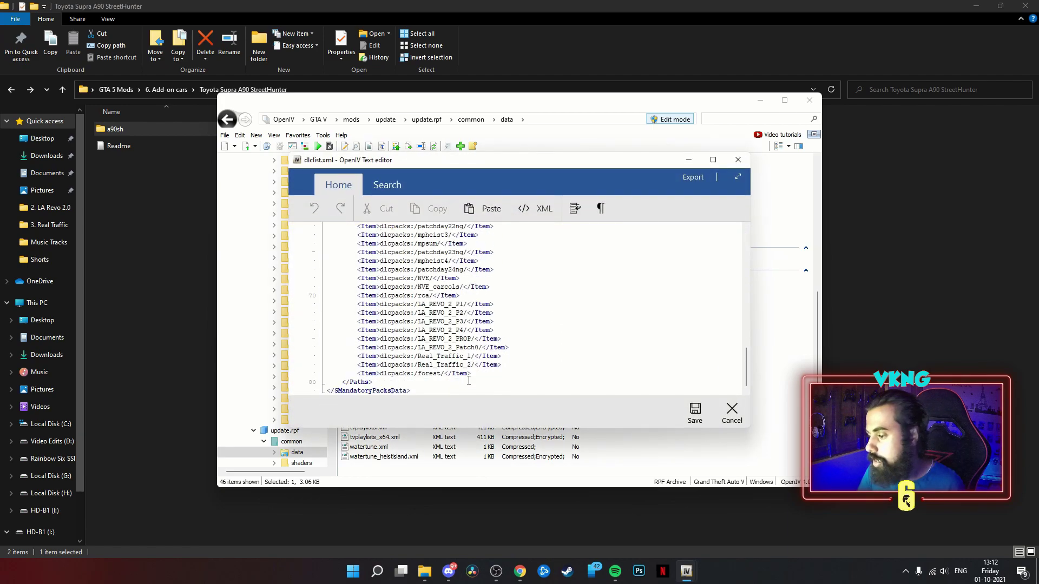
right_click(372, 375)
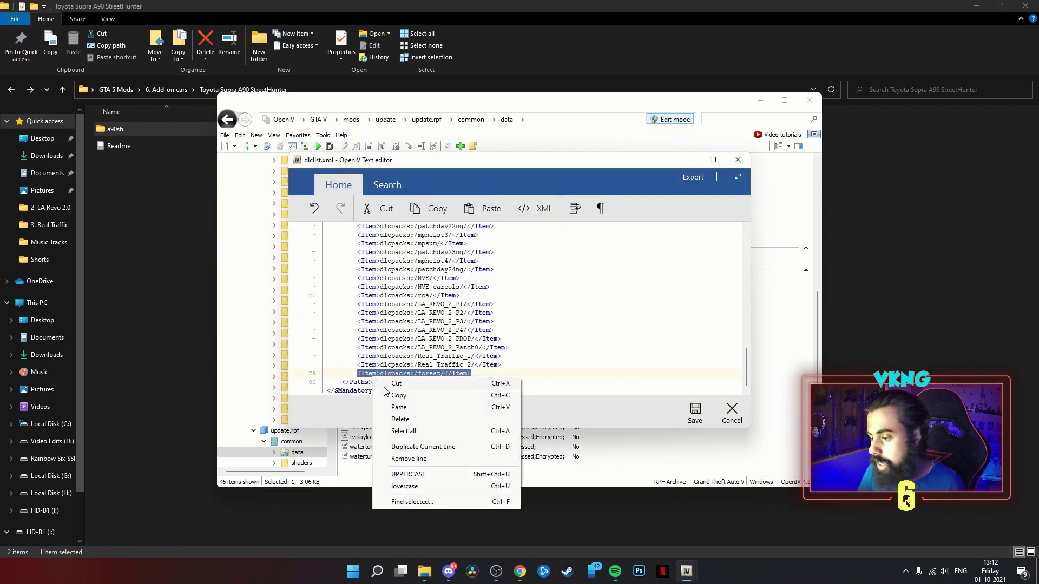
click(487, 394)
right_click(385, 384)
click(417, 414)
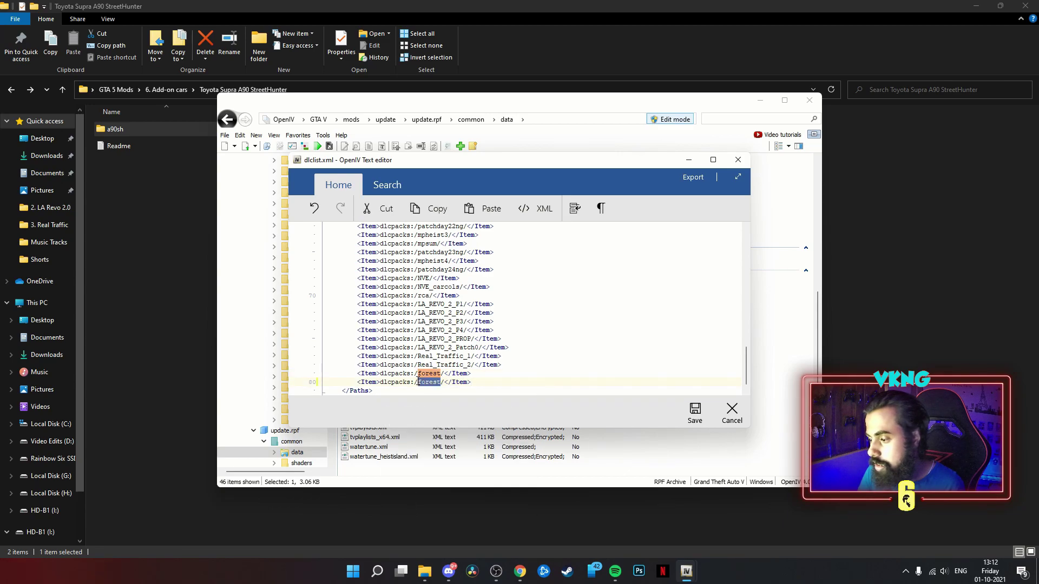
text(rx7)
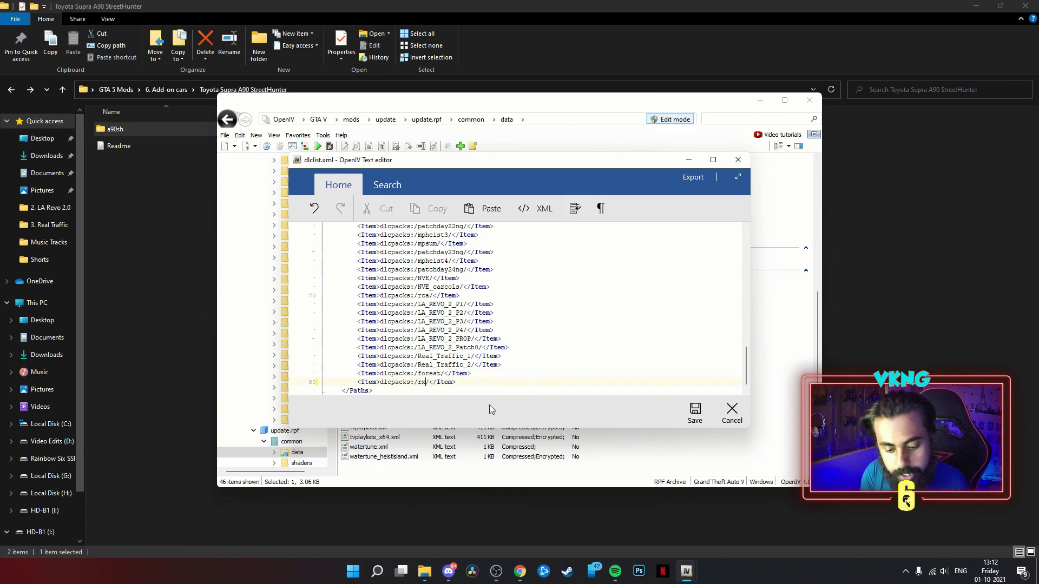
text(fdbn)
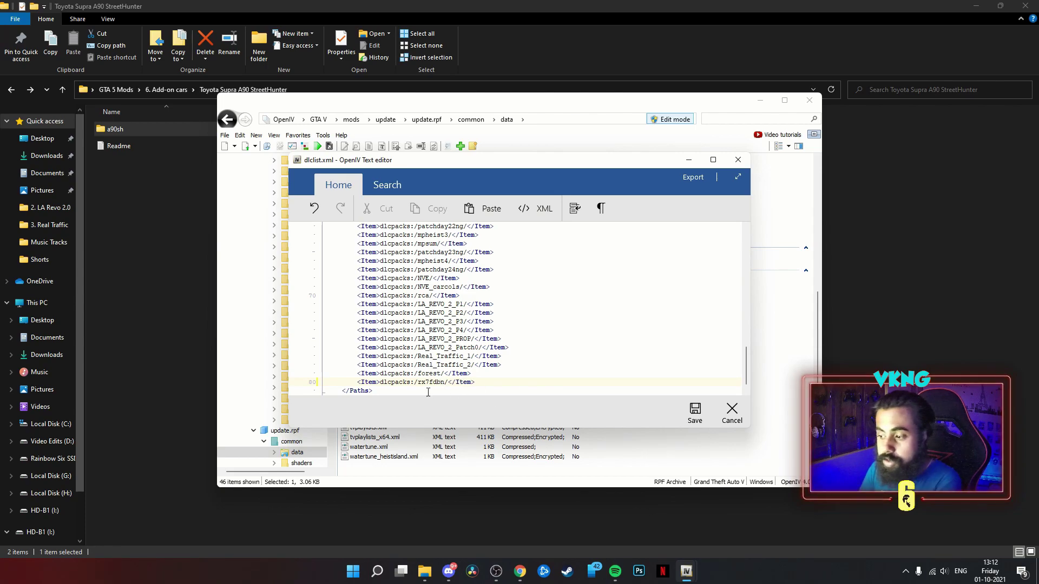
Add the line <Item>dlcpacks:/a90sh/</Item> below the rx7fdbn entry and save dlclist.xml
right_click(398, 393)
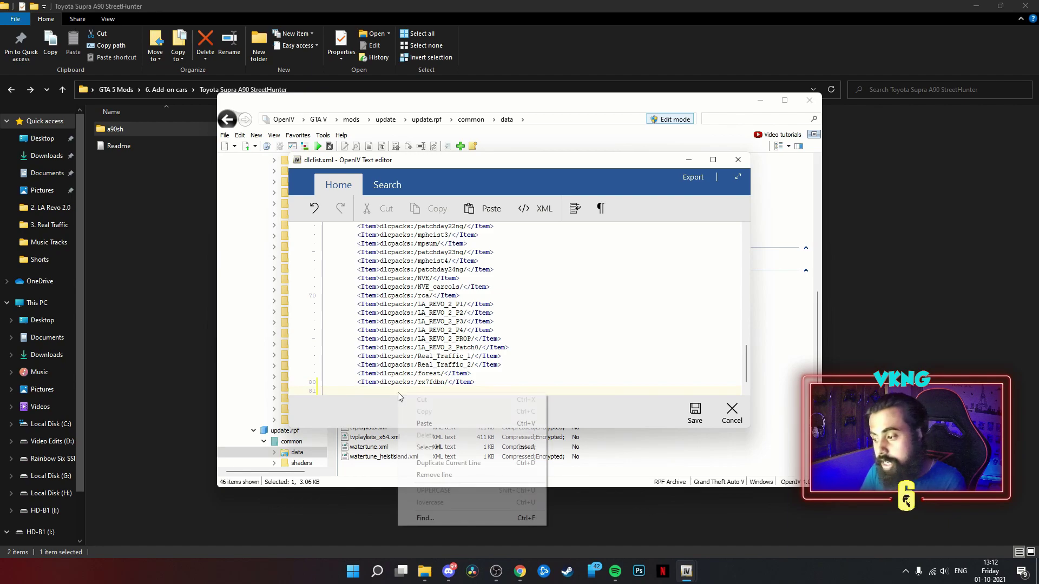
click(423, 426)
drag(439, 390, 420, 375)
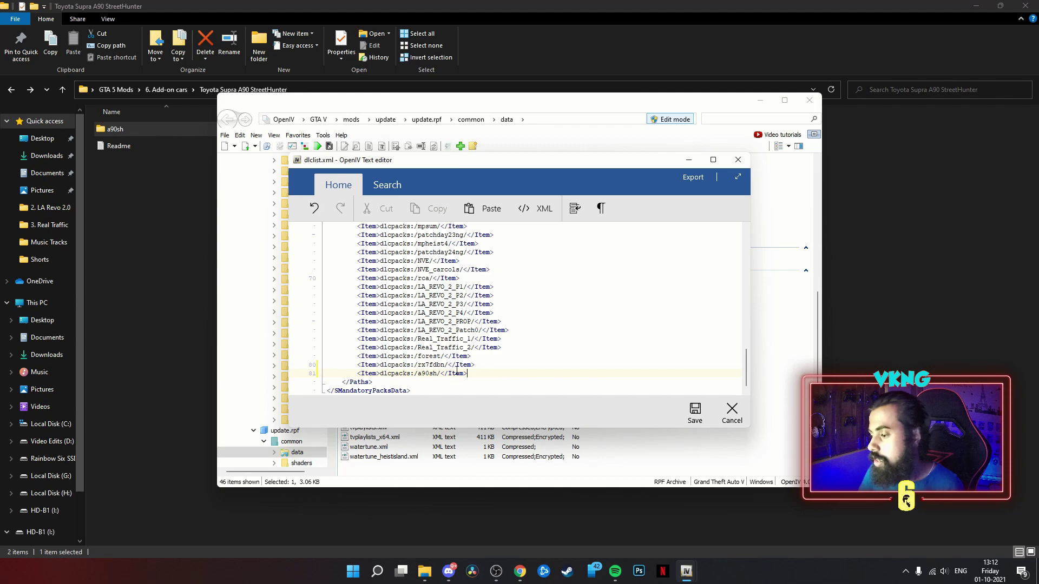
click(694, 417)
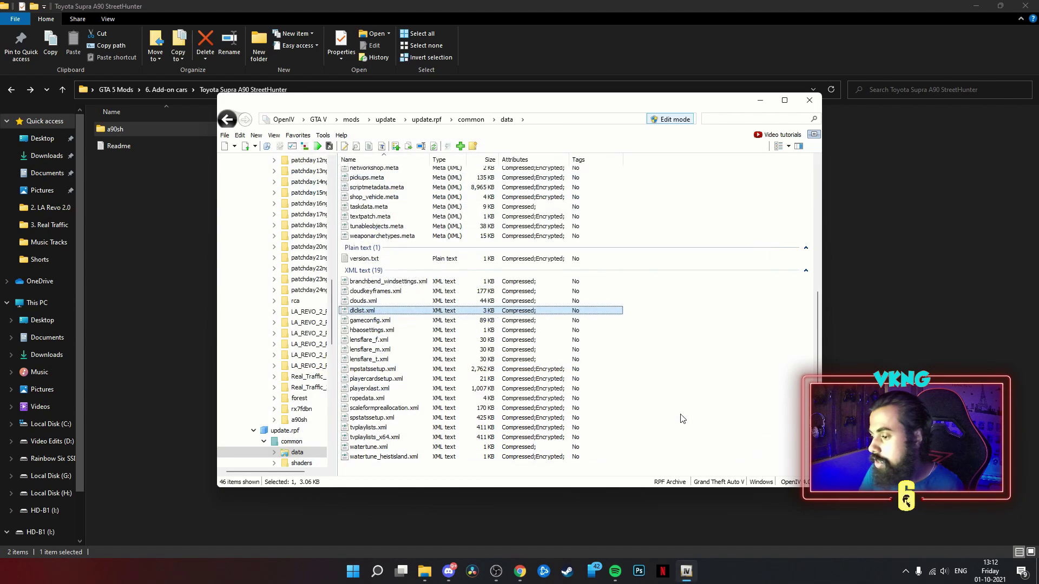
Go back out of the update.rpf archive and close both OpenIV and the Toyota Supra A90 StreetHunter folder window
click(224, 121)
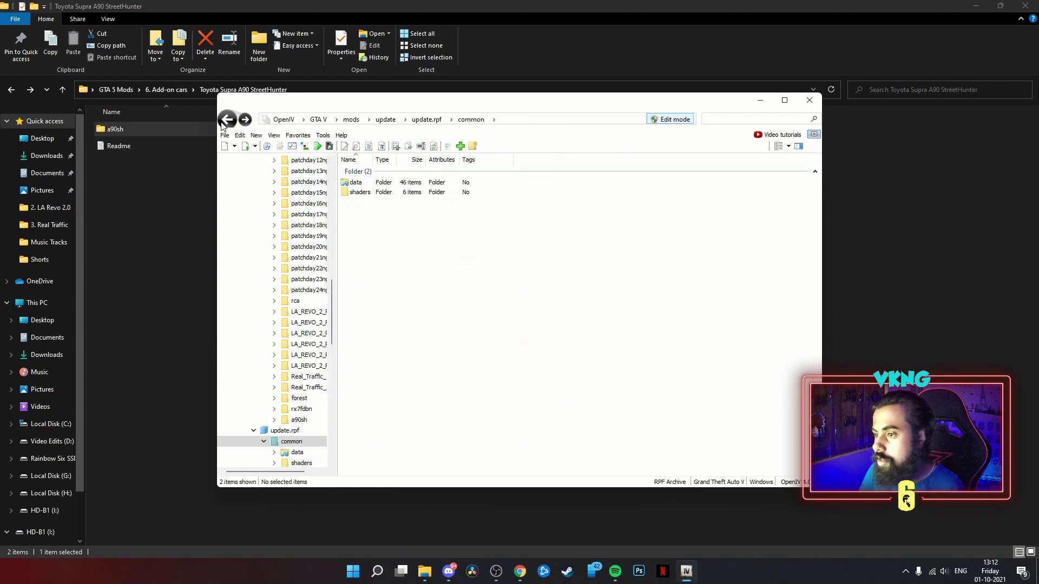
click(222, 122)
click(222, 123)
click(221, 122)
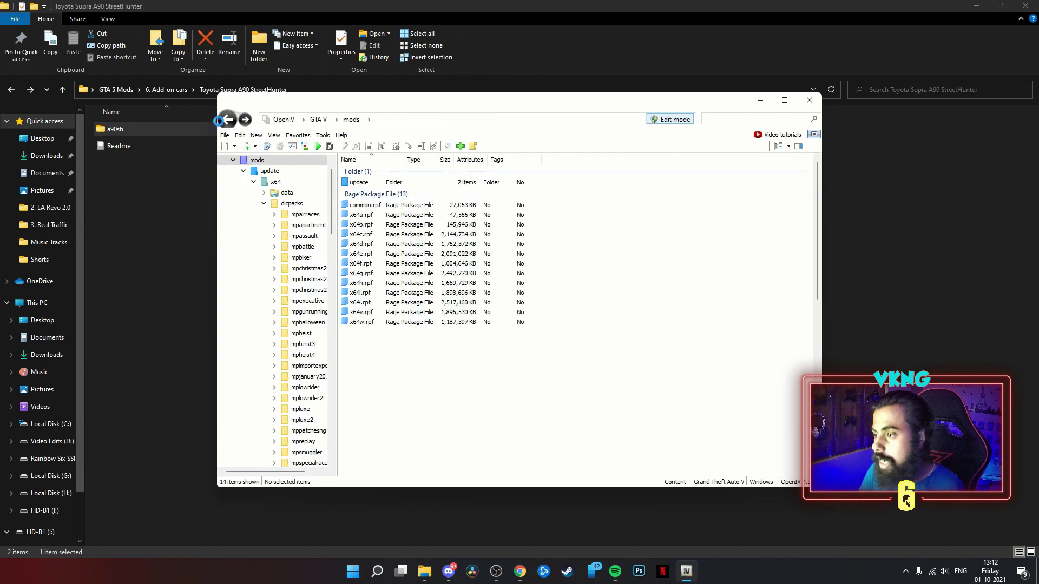
click(220, 120)
click(221, 123)
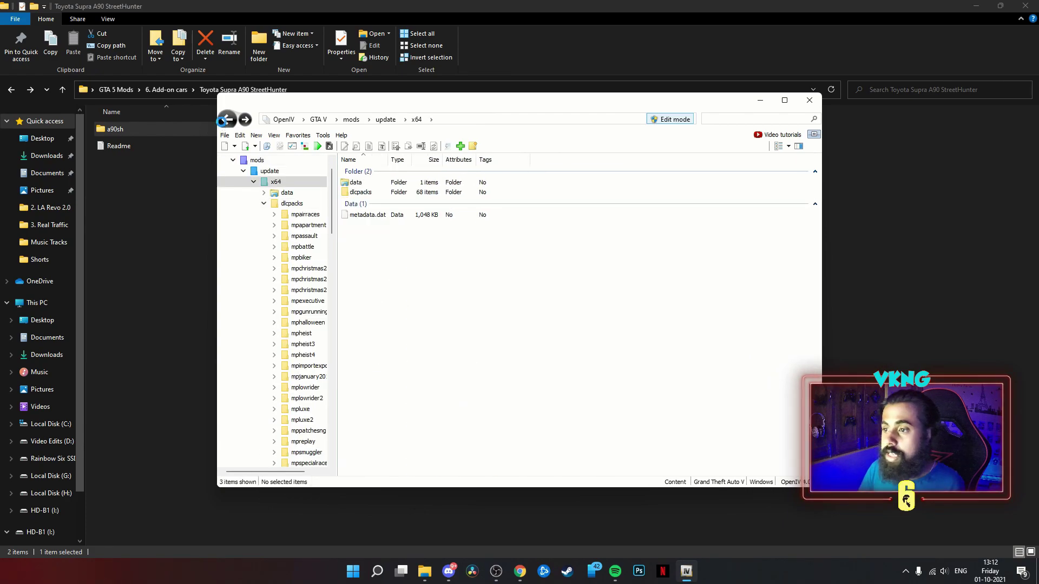
click(812, 102)
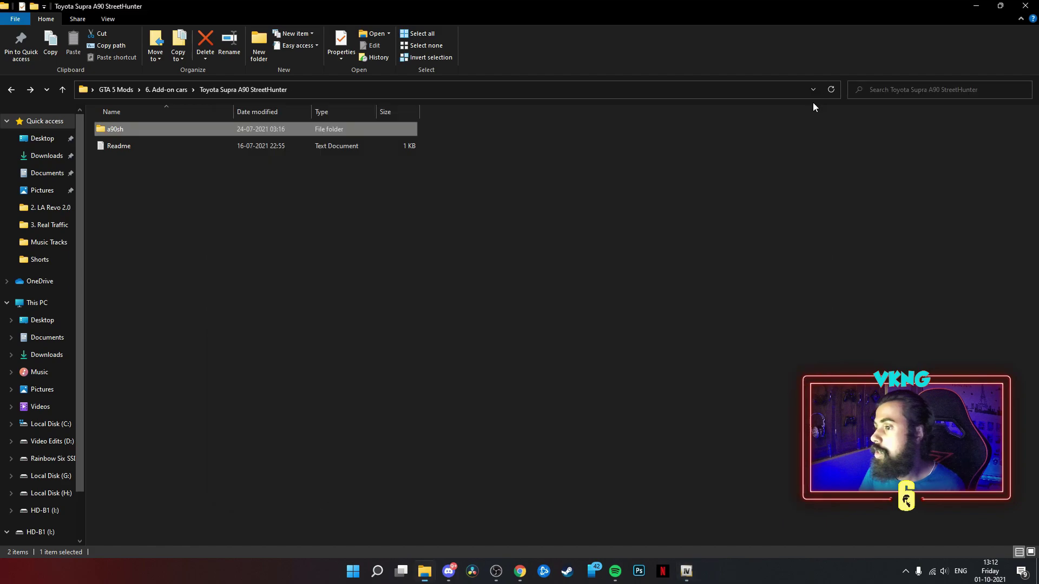
click(462, 314)
click(1025, 5)
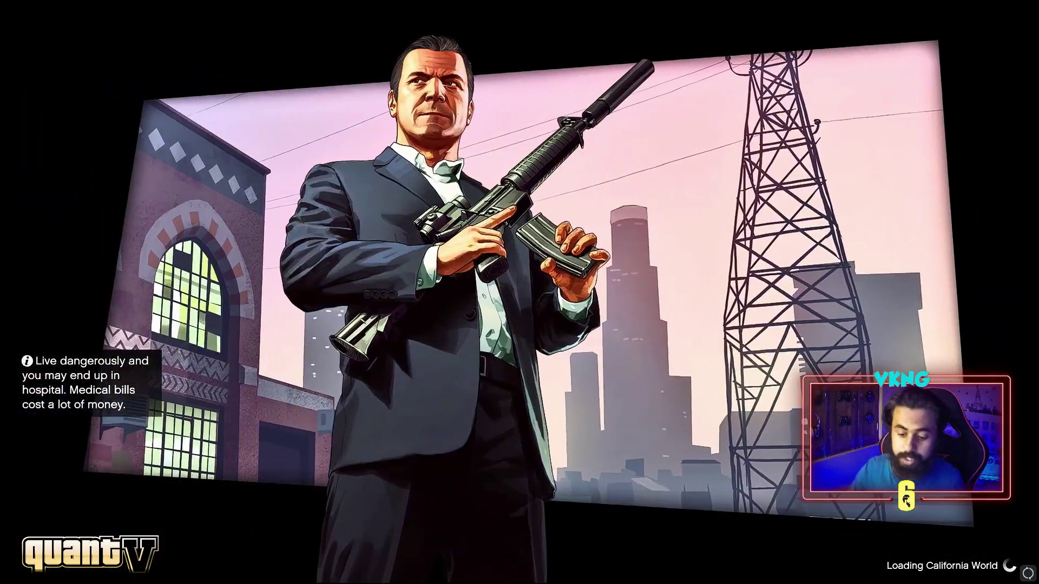
Show the ENBSeries settings overlay in Grand Theft Auto V and hide it again
key(shift+Return)
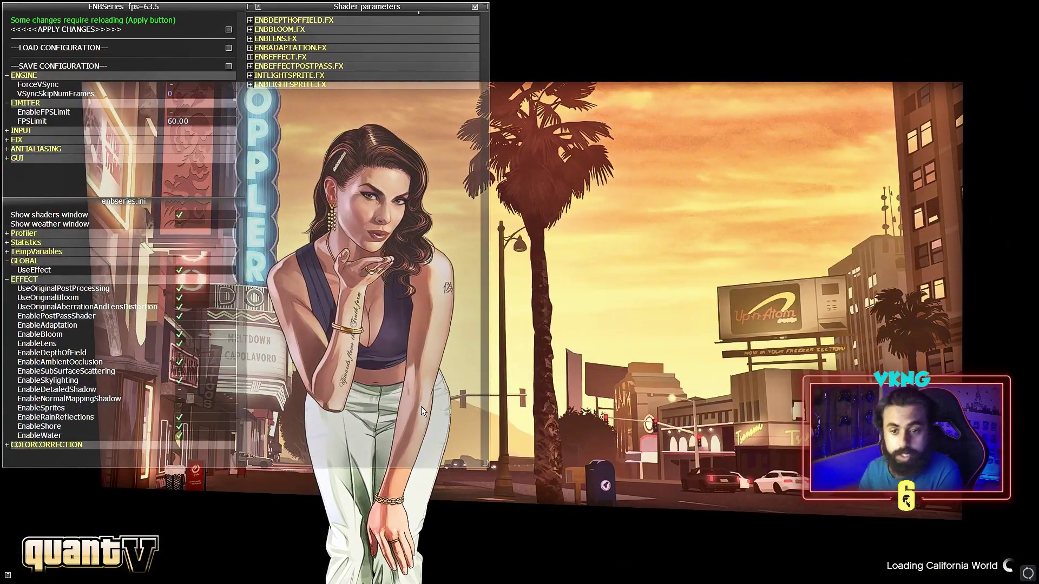
key(shift+Return)
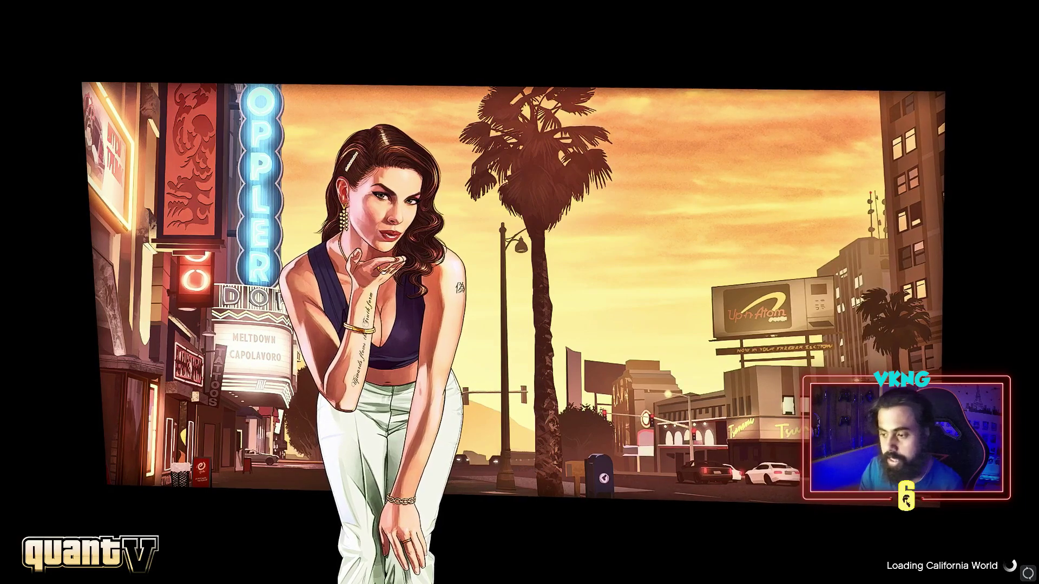
Select INTER Preset for ReShade.ini from the enbseries folder as the ReShade preset, close the overlay and return to the game
key(Home)
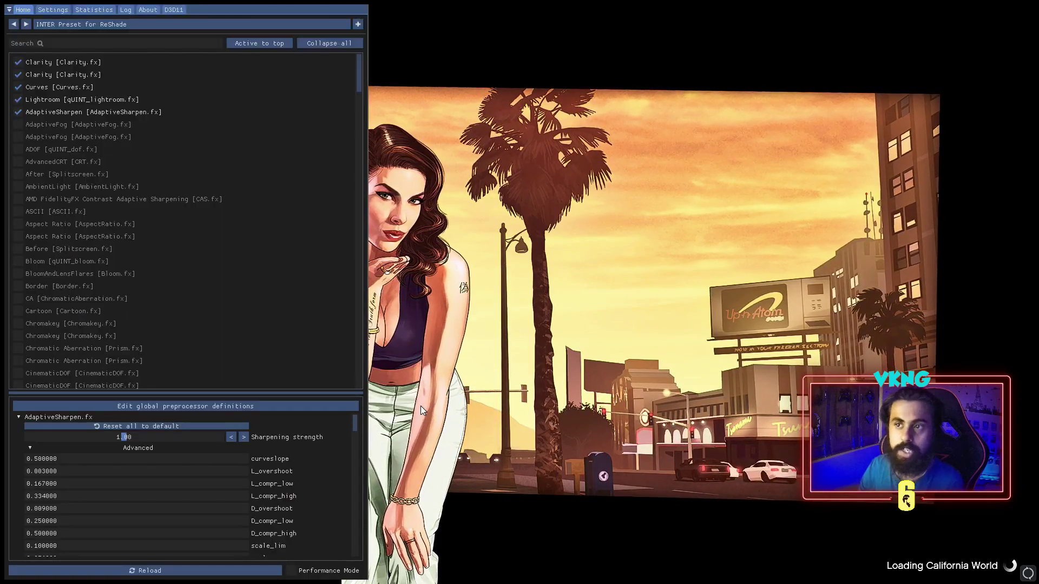
click(51, 26)
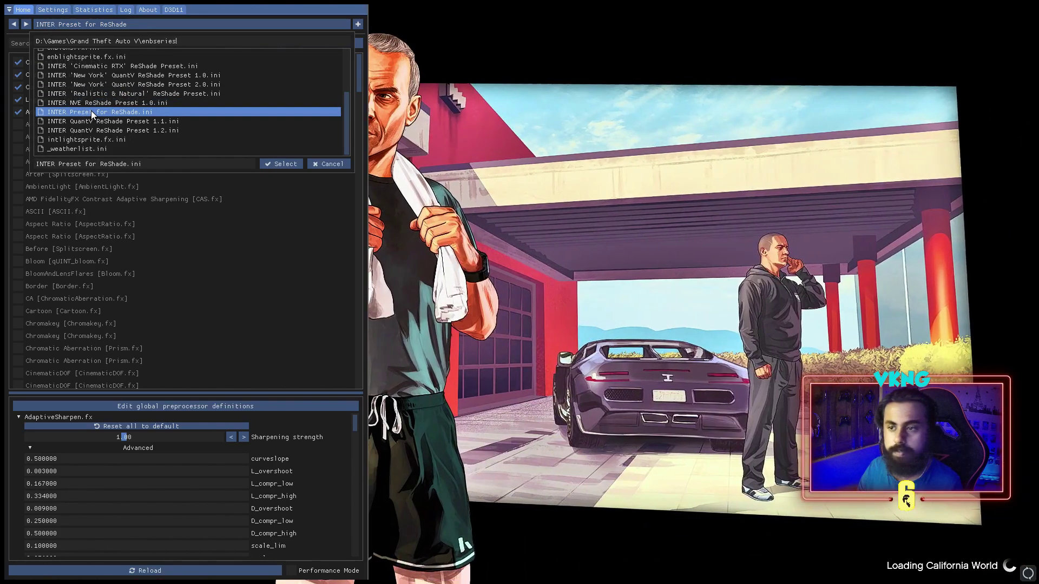
click(99, 102)
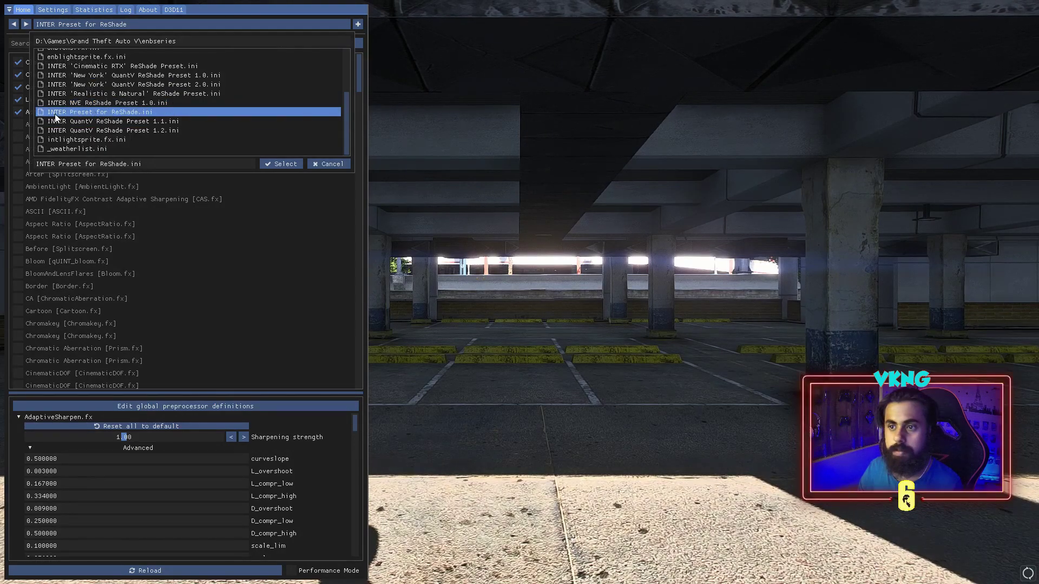
click(283, 164)
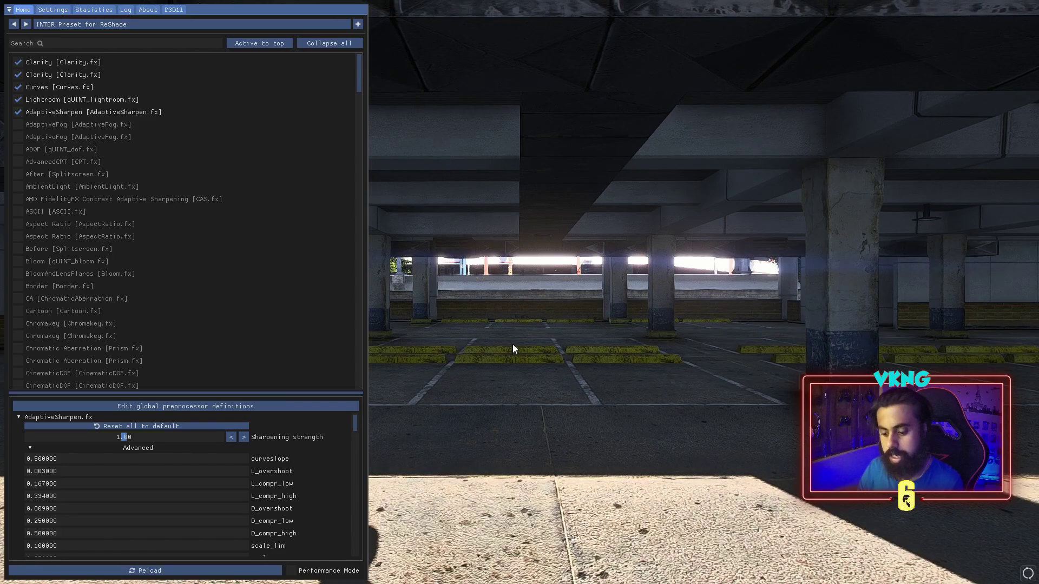
key(Home)
key(w)
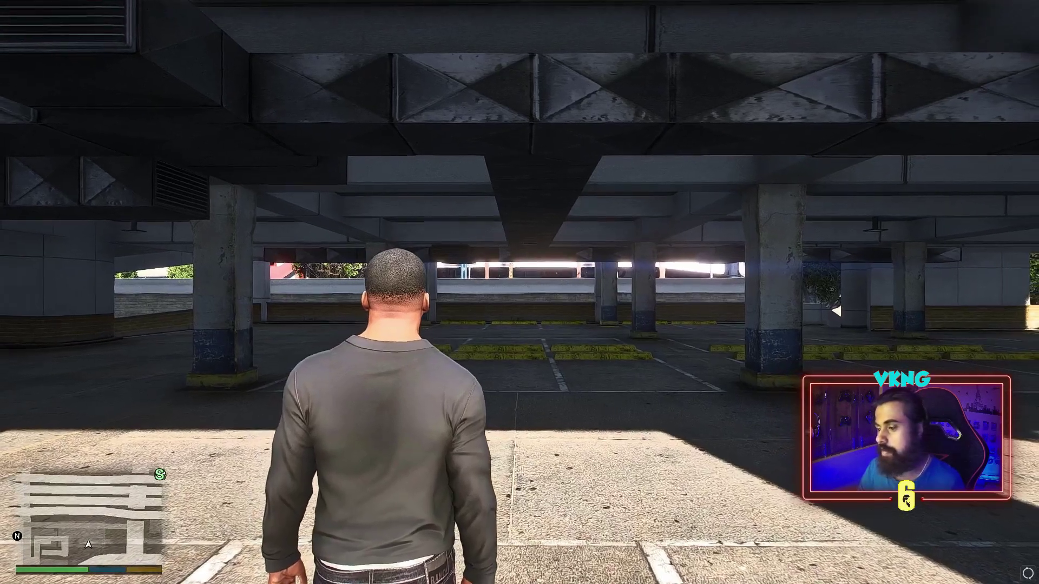